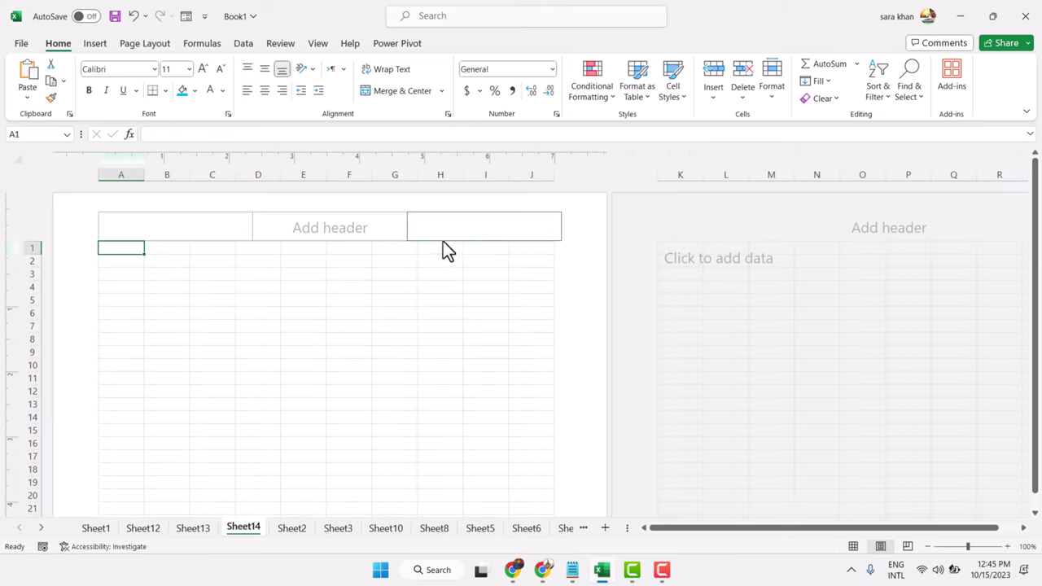
# Switch the blank sheet to Normal view and set its zoom to 210%.
pyautogui.click(853, 546)
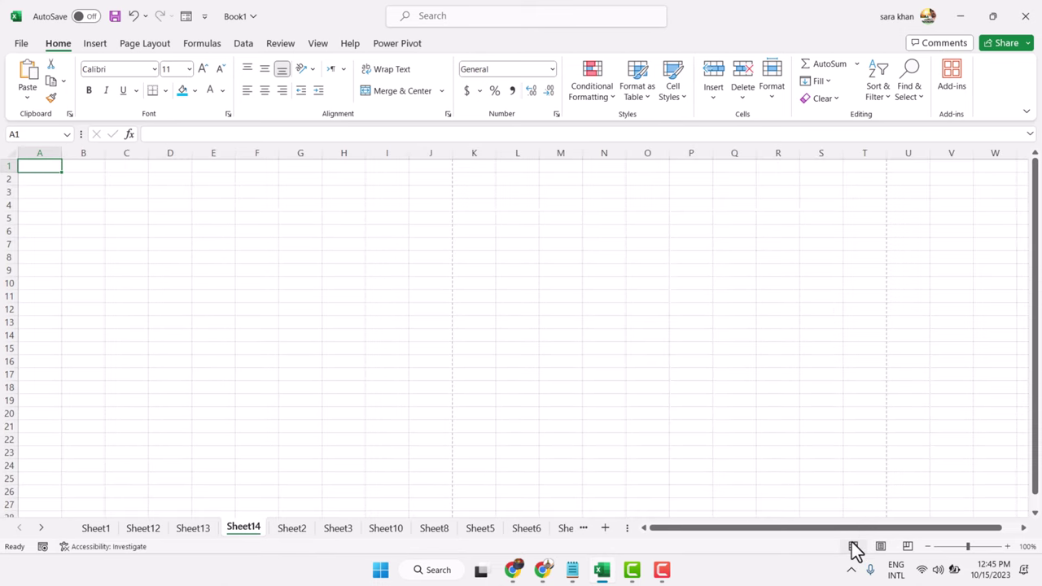
pyautogui.scroll(-6, 691, 328)
pyautogui.scroll(6, 691, 328)
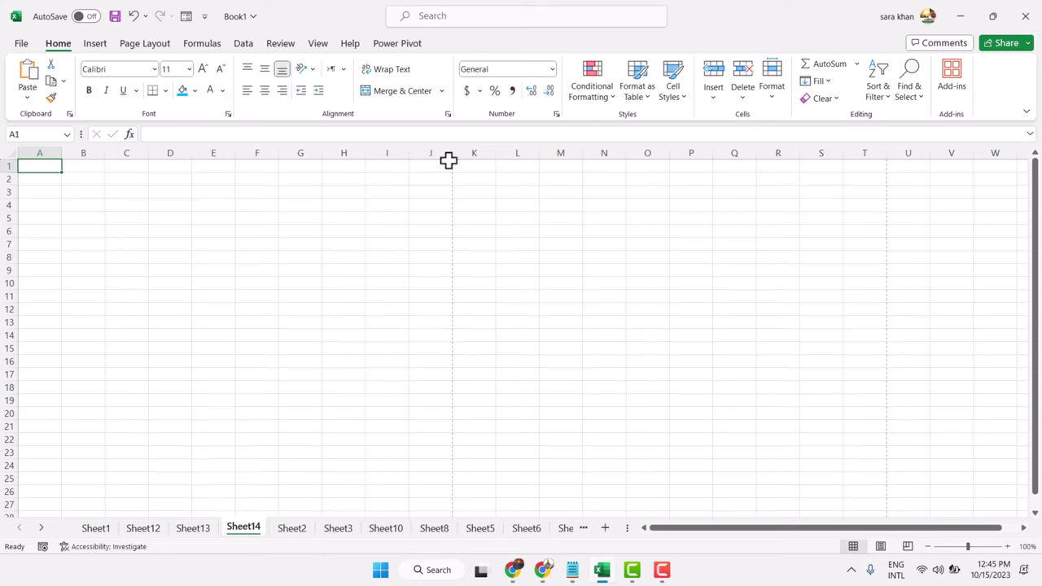
pyautogui.click(1008, 547)
pyautogui.click(1009, 547)
pyautogui.click(1008, 547)
pyautogui.click(1008, 546)
pyautogui.click(1009, 547)
pyautogui.click(1009, 547)
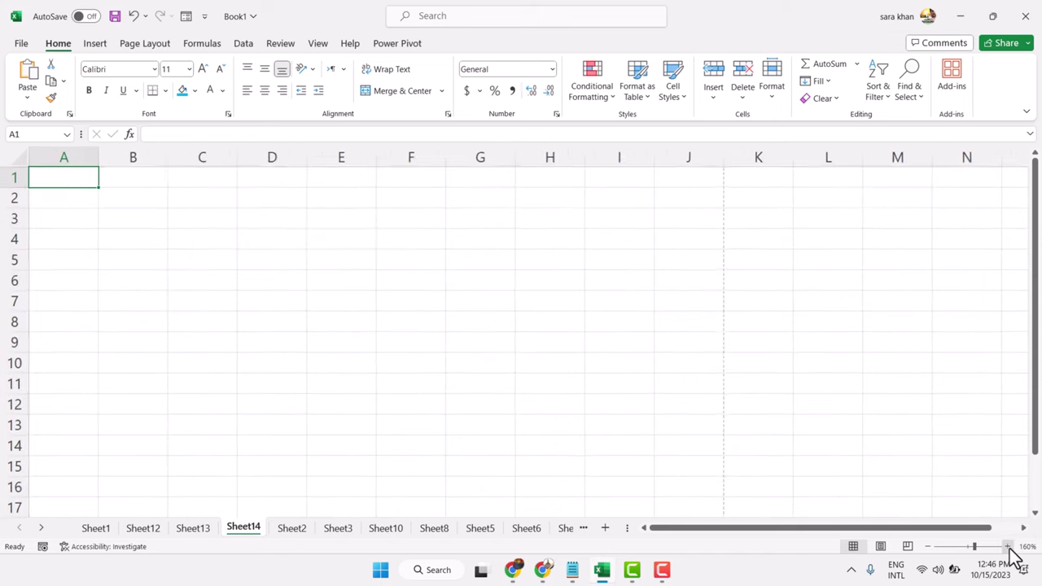
pyautogui.click(1008, 547)
pyautogui.click(1009, 547)
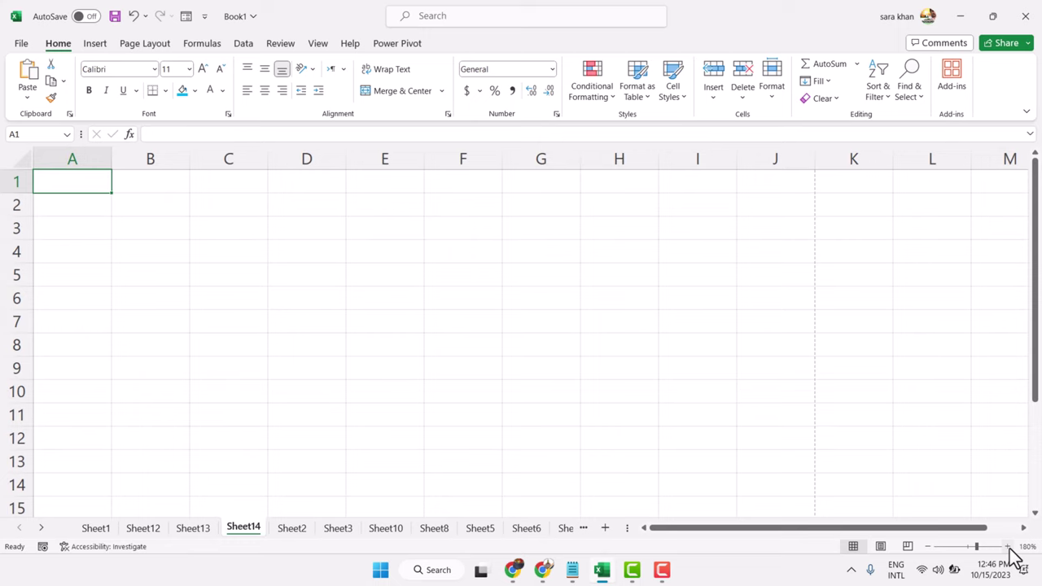
pyautogui.click(1008, 547)
pyautogui.click(1008, 547)
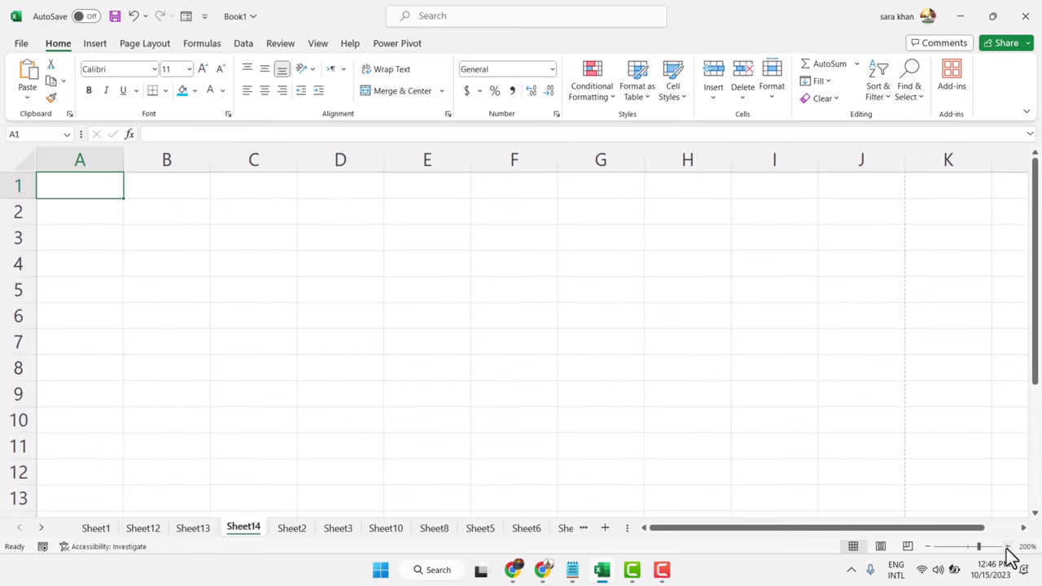
pyautogui.click(1008, 547)
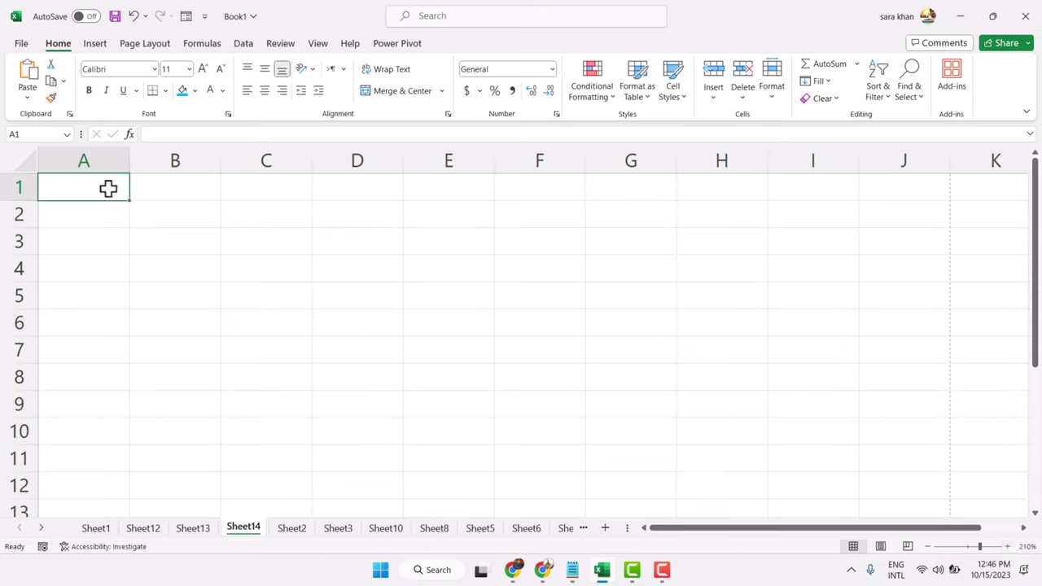
# Merge and center cells A1:E1 and enter the company title "JK Garments Pvt. Ltd.".
pyautogui.moveTo(121, 184); pyautogui.dragTo(464, 194)
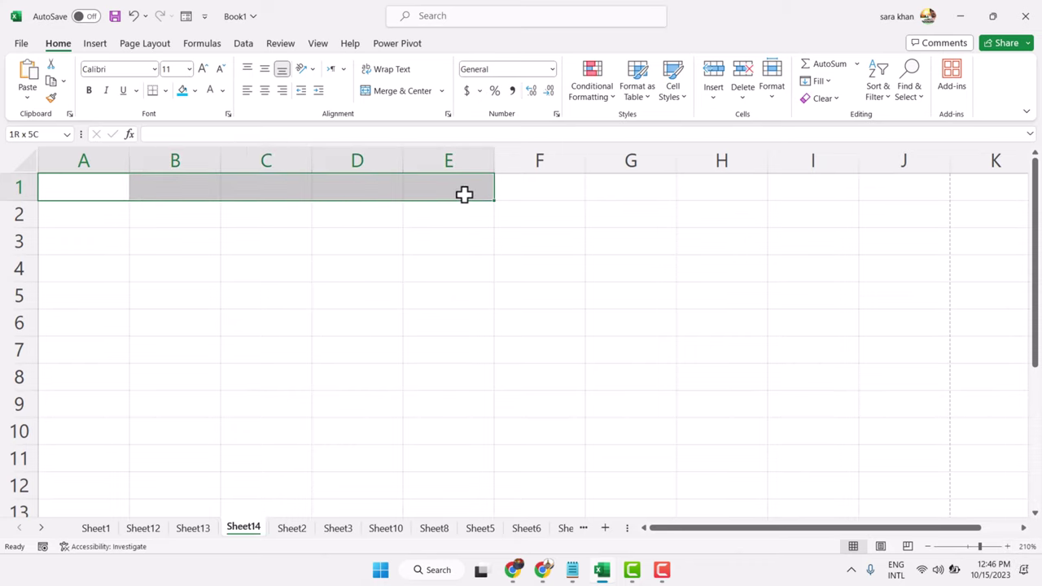
pyautogui.click(392, 89)
pyautogui.doubleClick(146, 188)
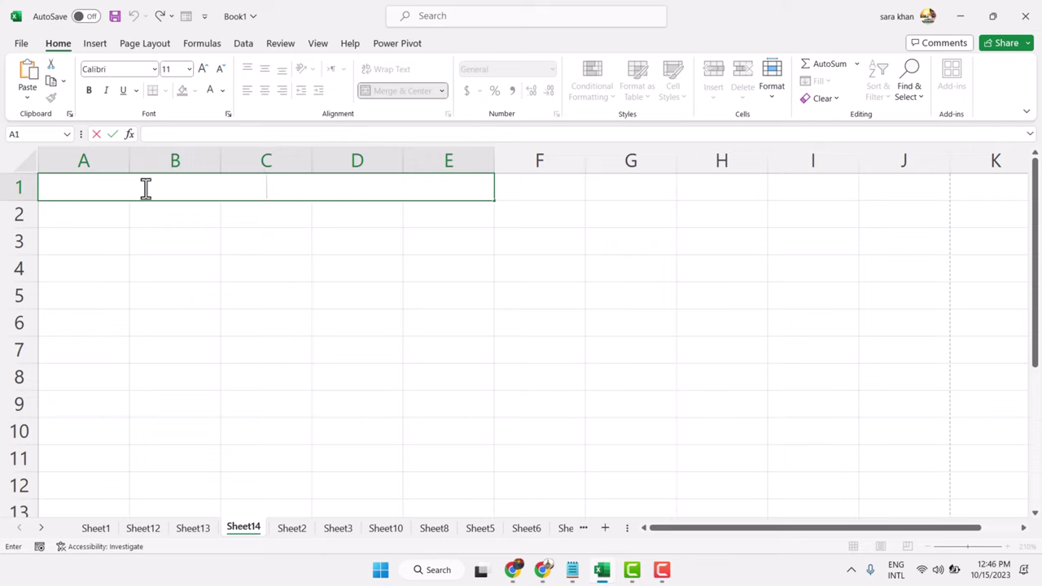
pyautogui.write('JK')
pyautogui.write('Garm')
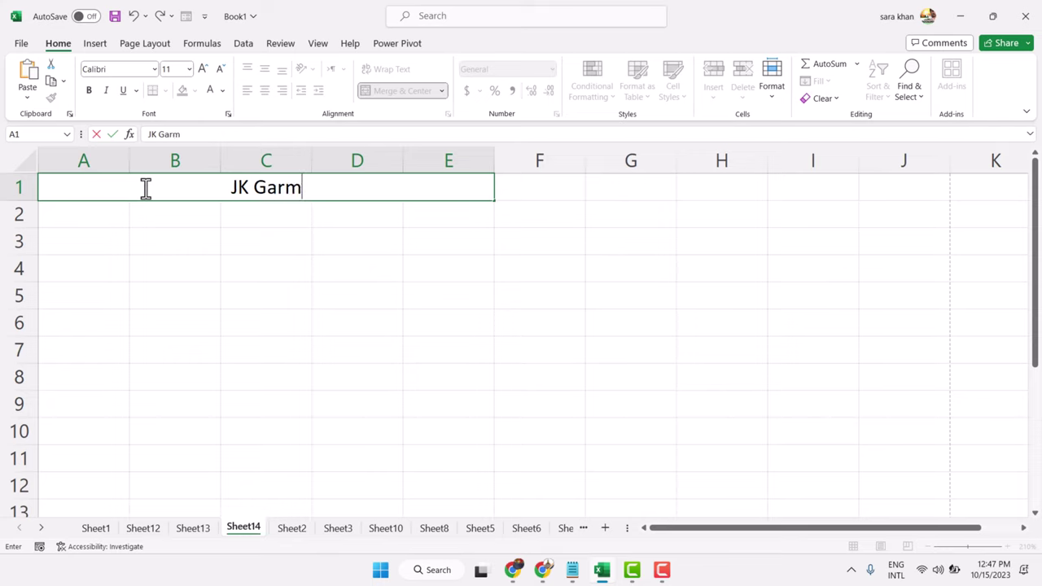
pyautogui.write('ents')
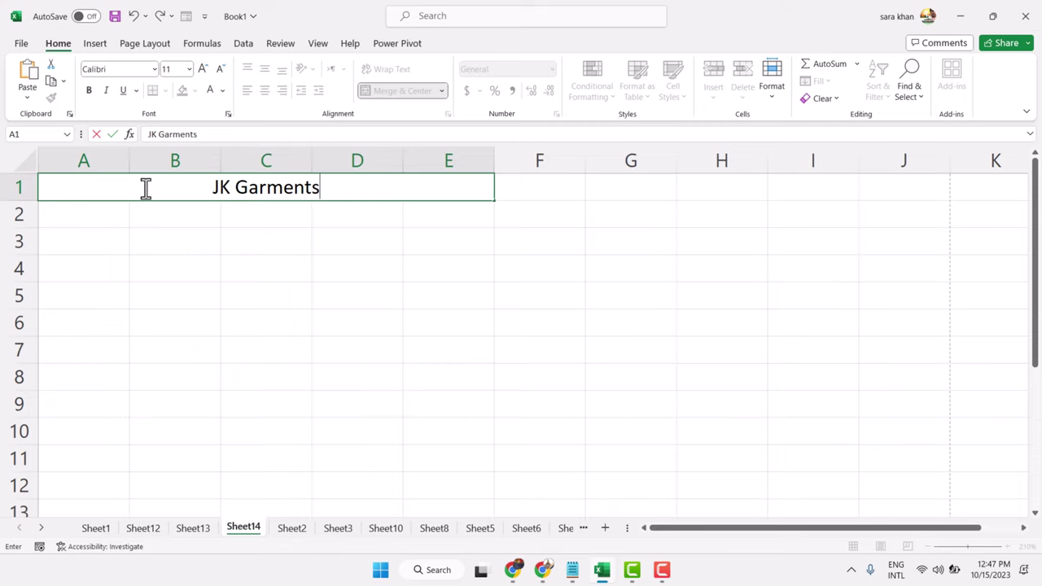
pyautogui.write(' P')
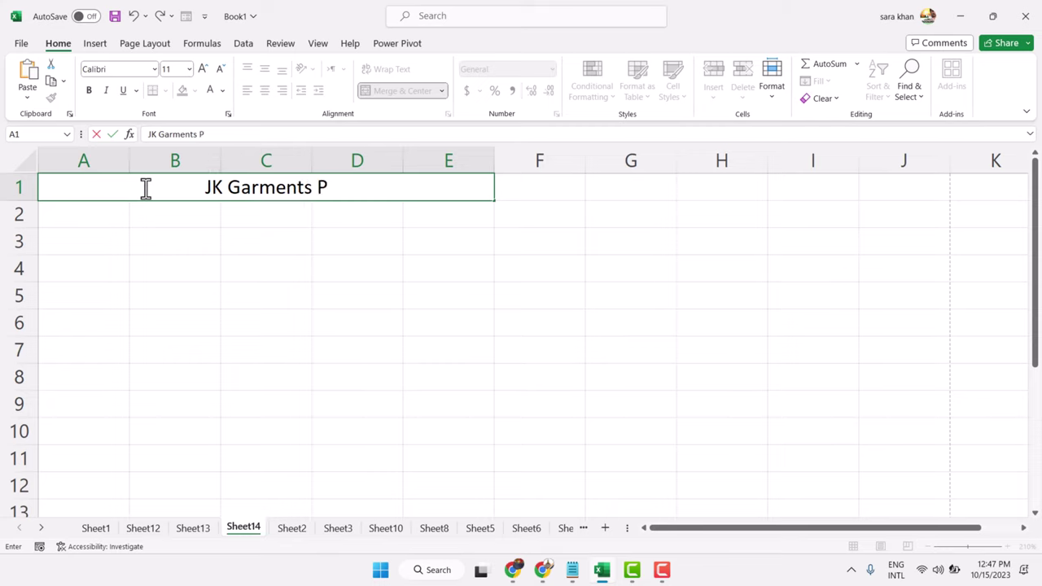
pyautogui.write('vt')
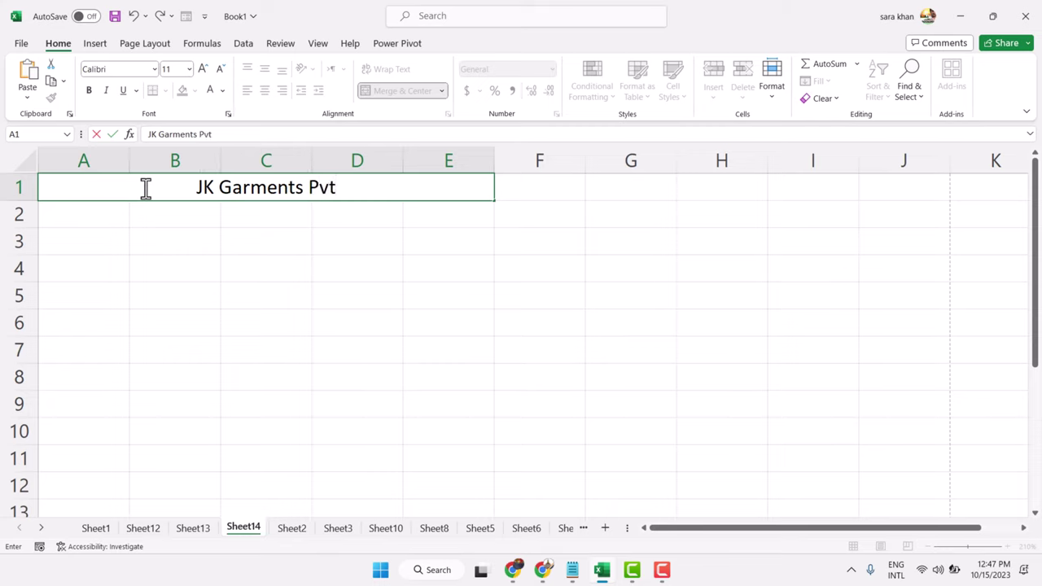
pyautogui.write('. Ltd')
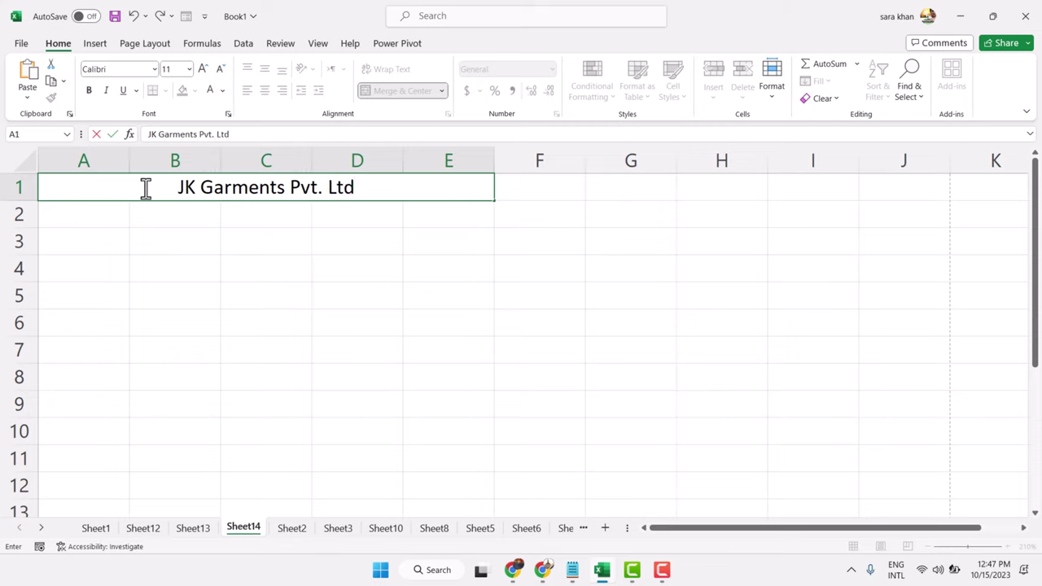
pyautogui.write('.')
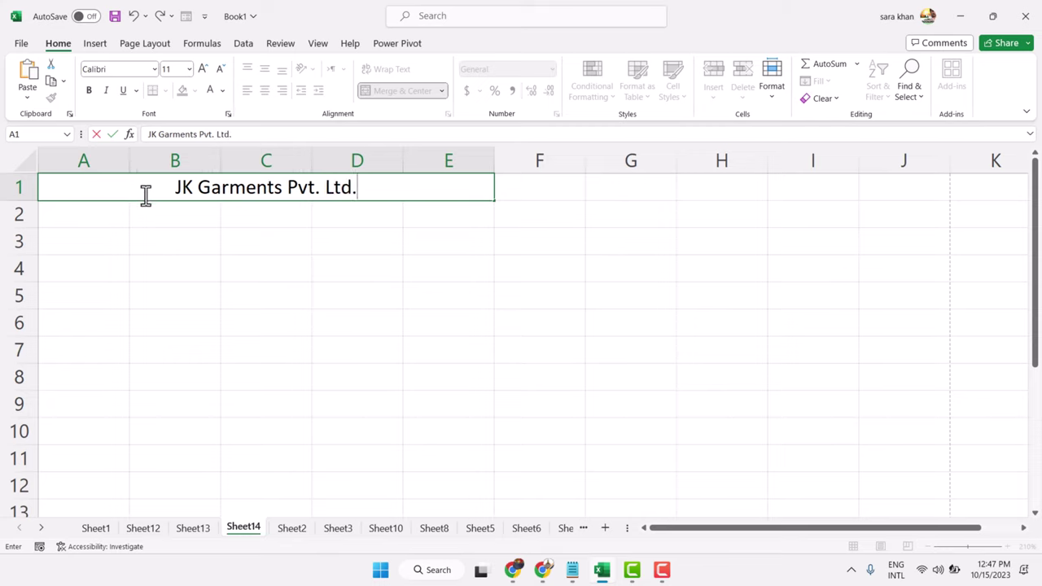
# Merge and center cells A2:E2 and enter the company's address with locality, sector and city.
pyautogui.moveTo(51, 214); pyautogui.dragTo(420, 204)
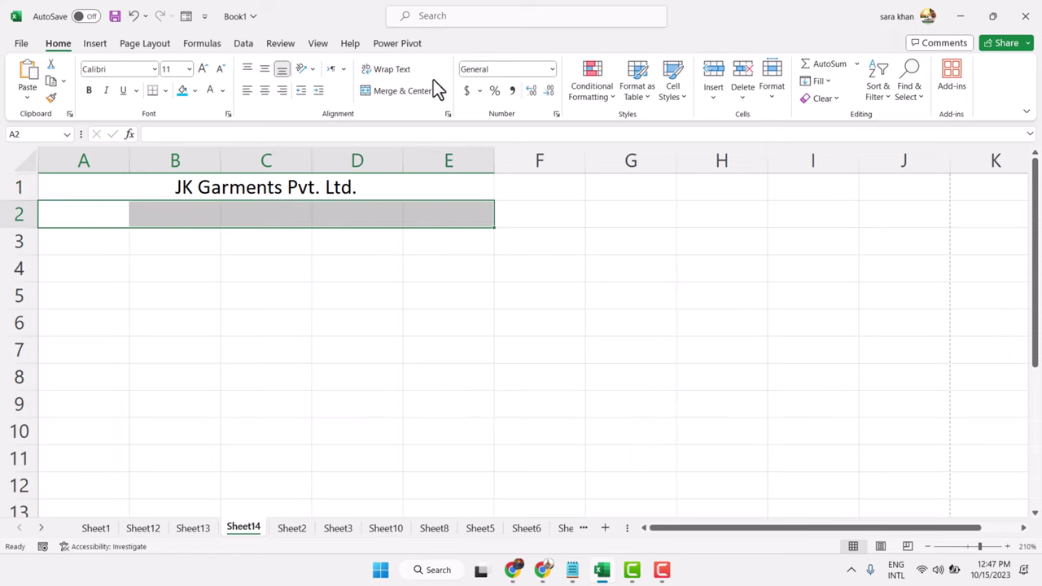
pyautogui.click(407, 91)
pyautogui.doubleClick(198, 219)
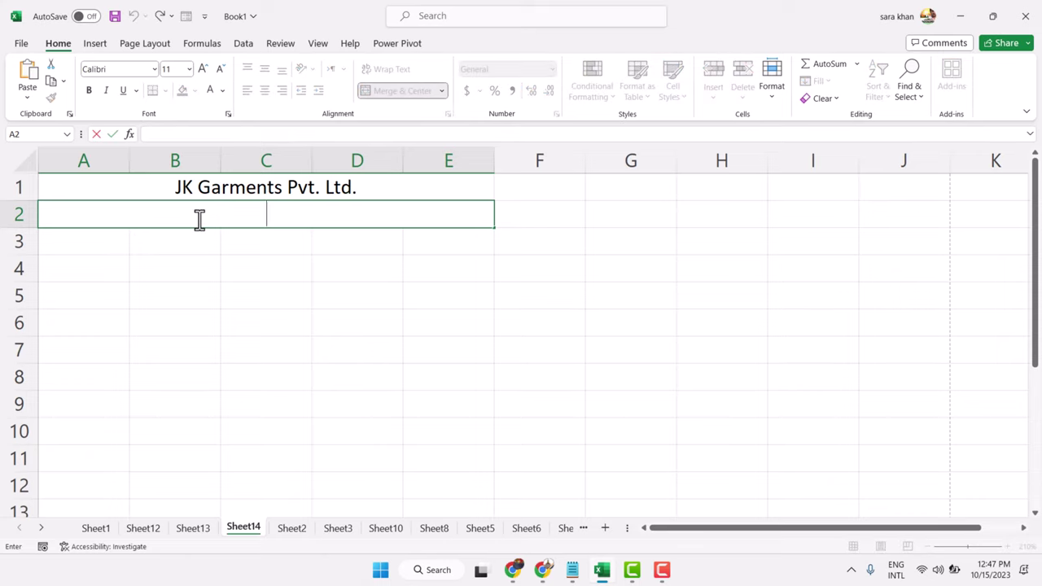
pyautogui.write('Sada')
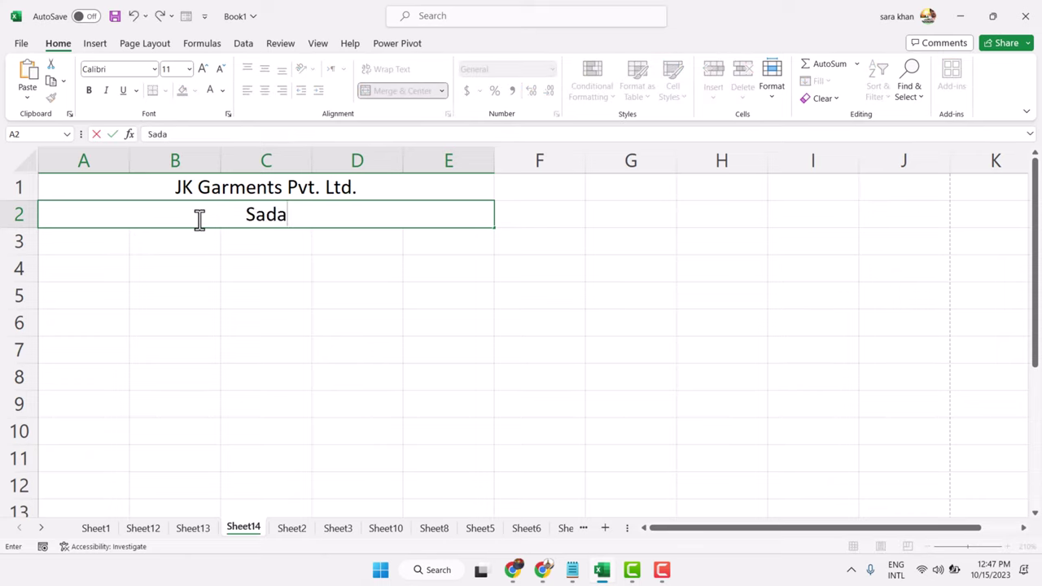
pyautogui.write('pur')
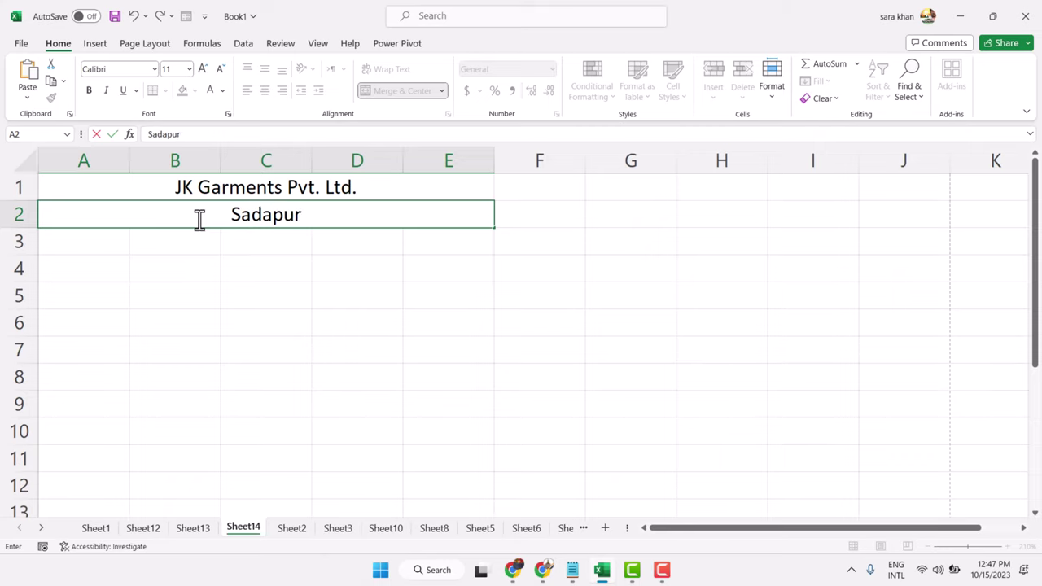
pyautogui.write(' -')
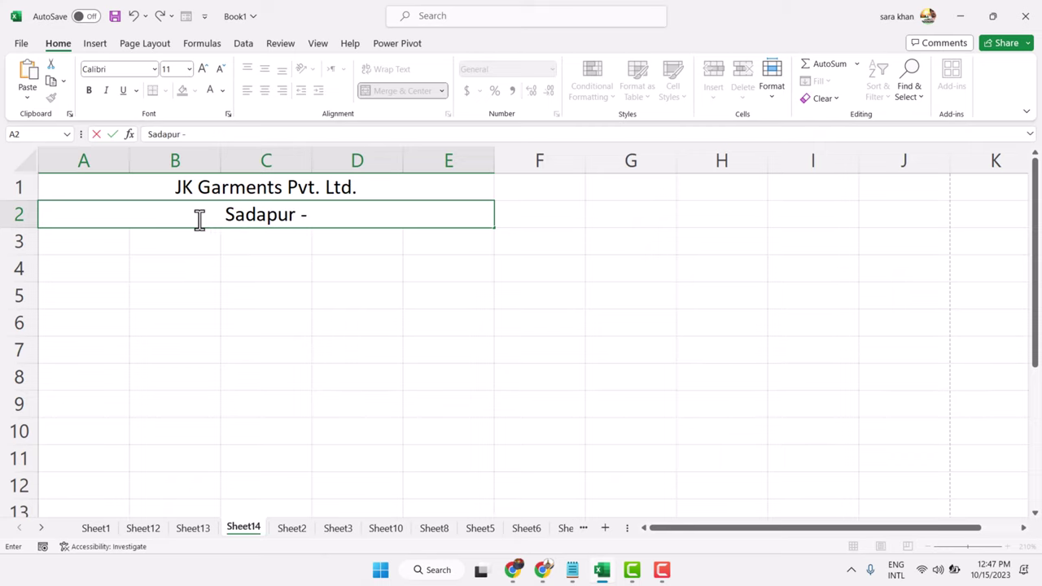
pyautogui.write(' 4')
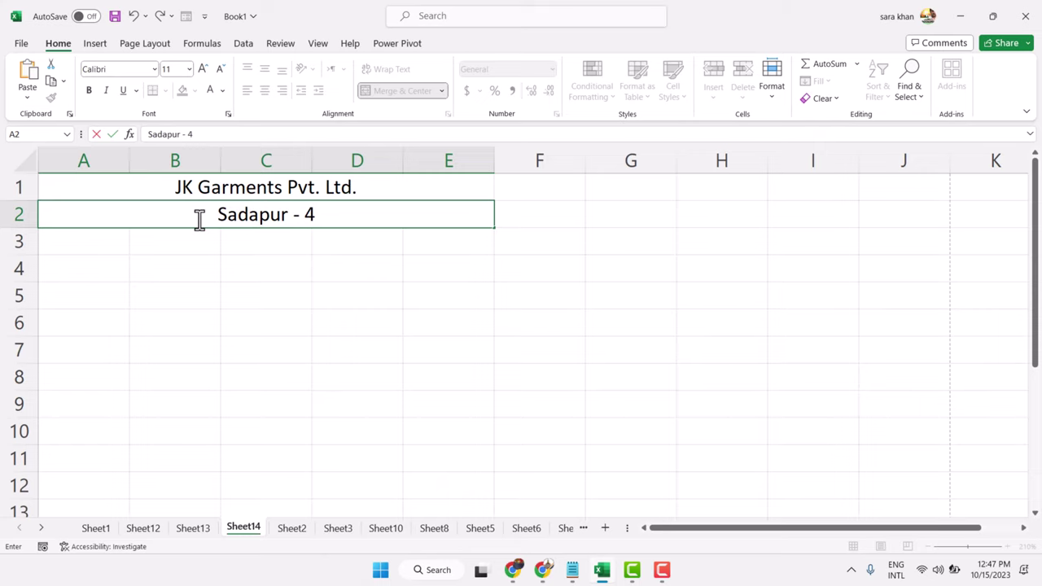
pyautogui.write('7')
pyautogui.click(352, 215)
pyautogui.press('BackSpace')
pyautogui.press('BackSpace')
pyautogui.write('Sector 47')
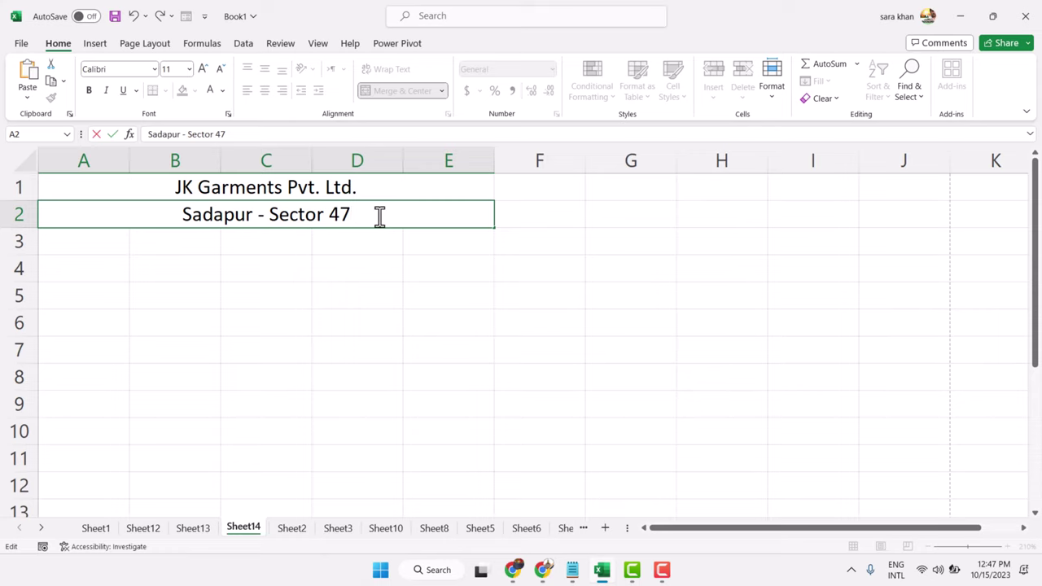
pyautogui.write(' Mumb')
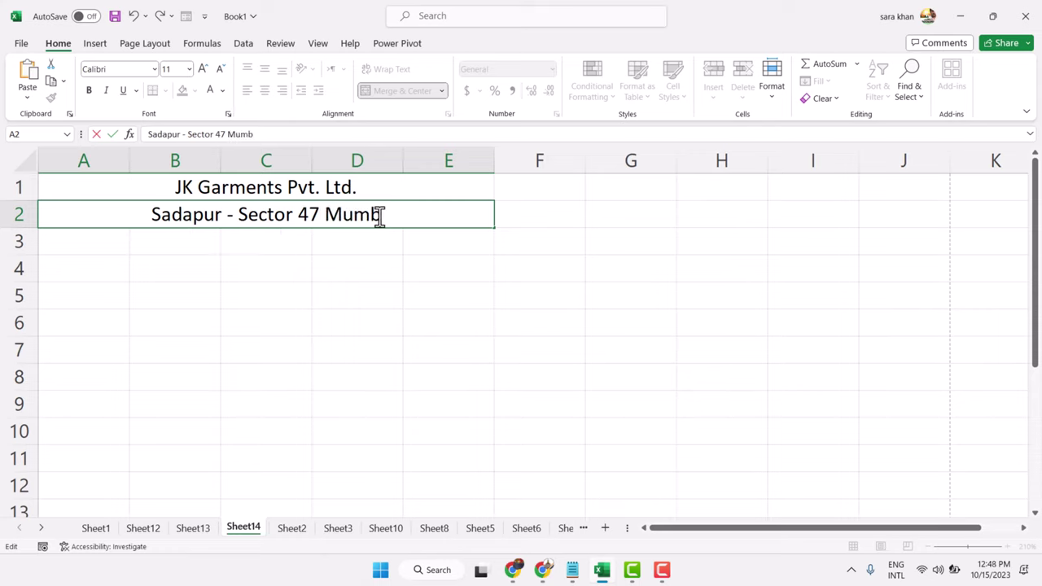
pyautogui.write('ai')
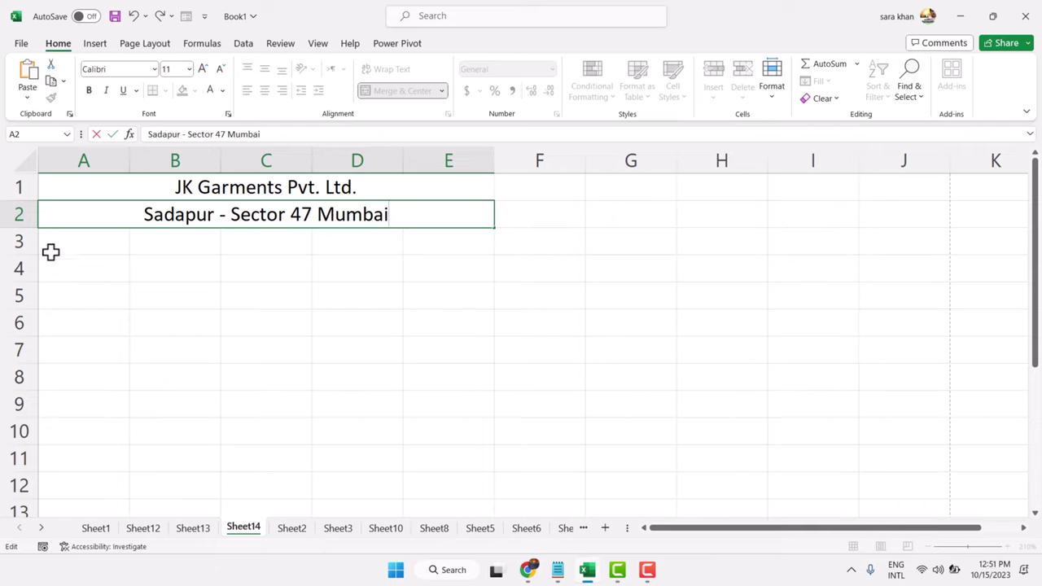
# Merge and center cells A3:E3 and enter the heading "INVOICE" in capital letters.
pyautogui.moveTo(79, 247); pyautogui.dragTo(416, 245)
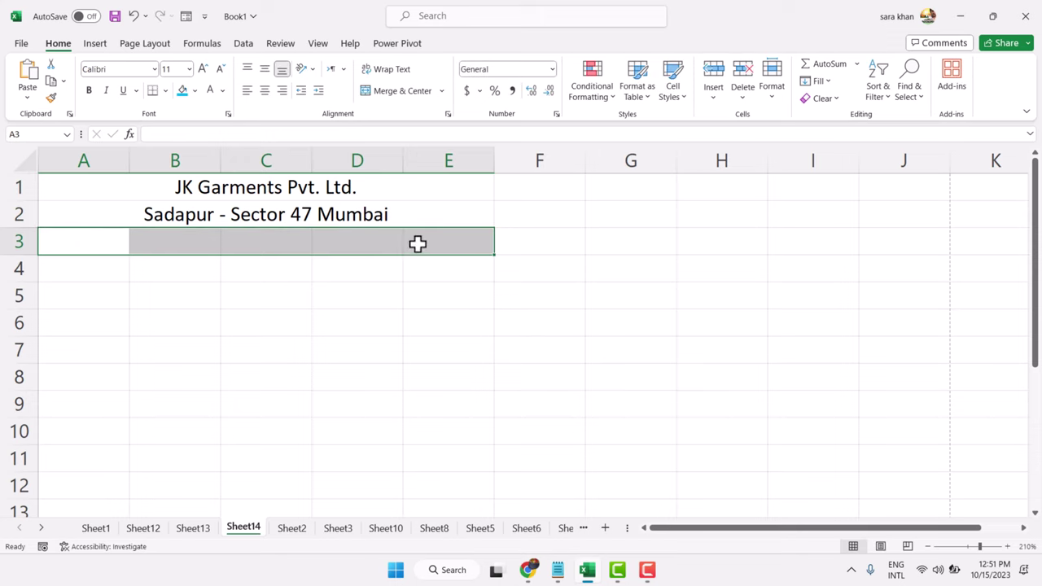
pyautogui.click(382, 95)
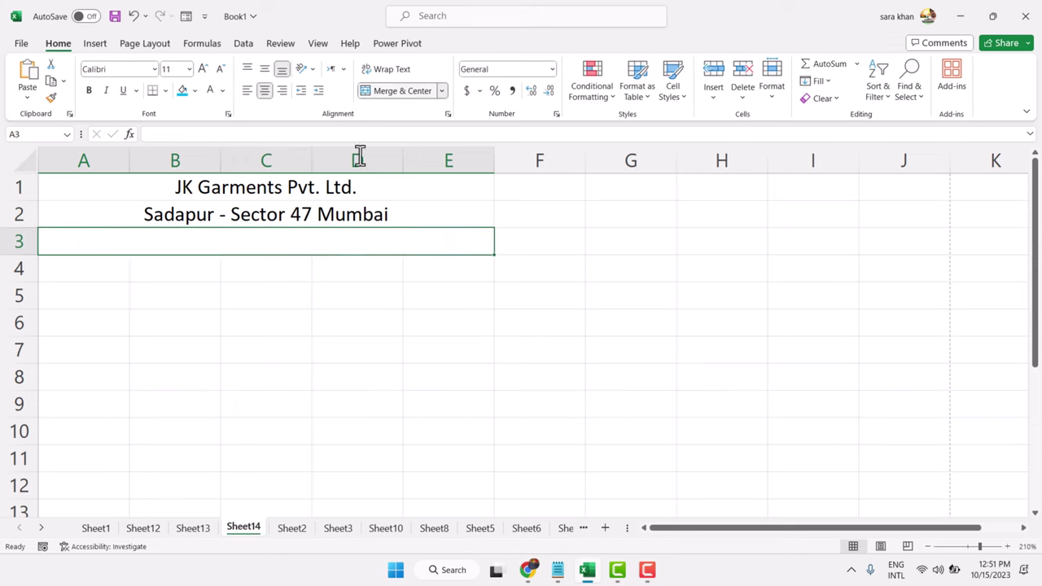
pyautogui.doubleClick(255, 247)
pyautogui.write('i')
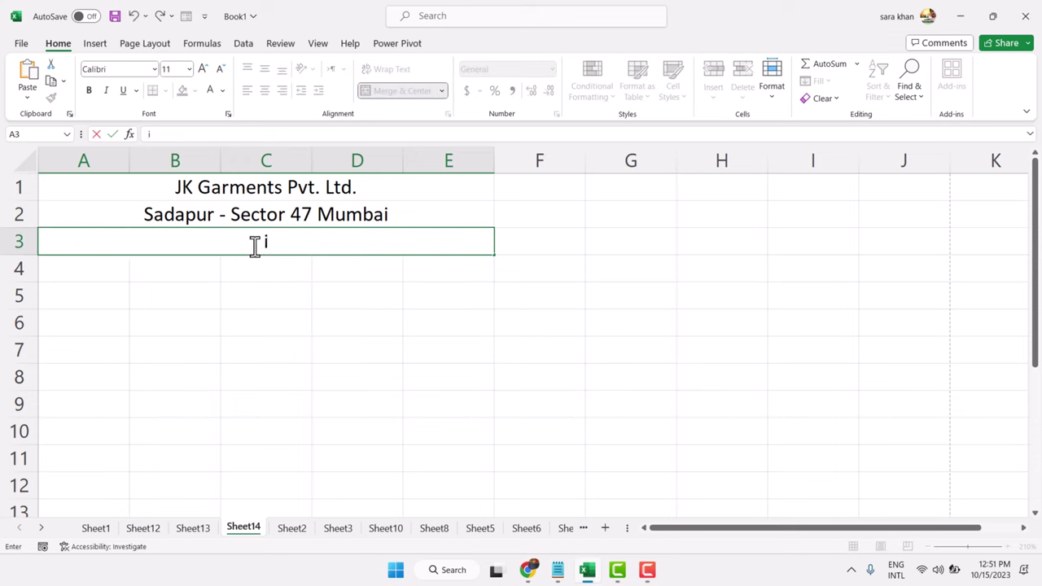
pyautogui.write('nvoic')
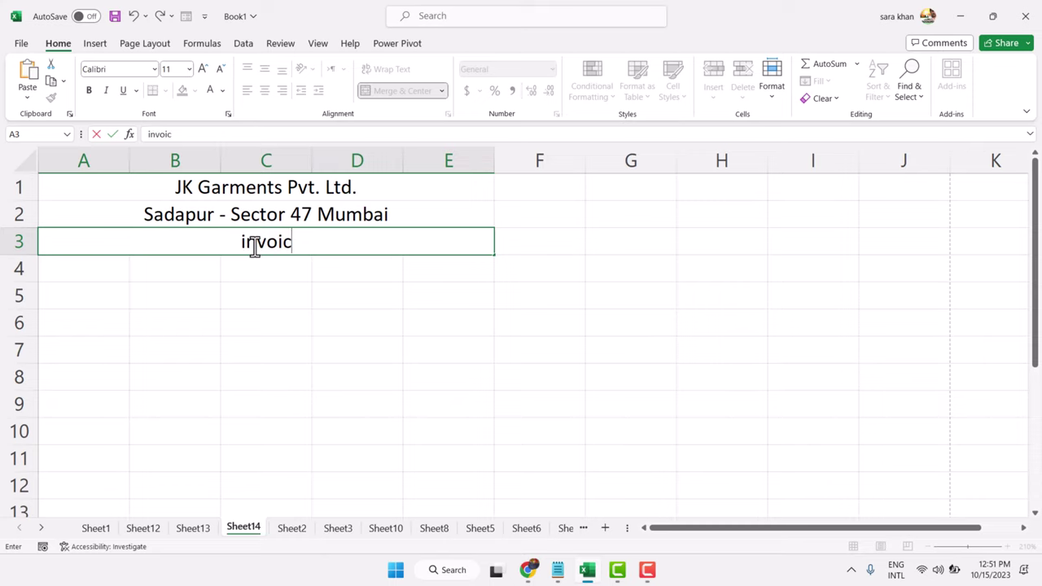
pyautogui.write('e')
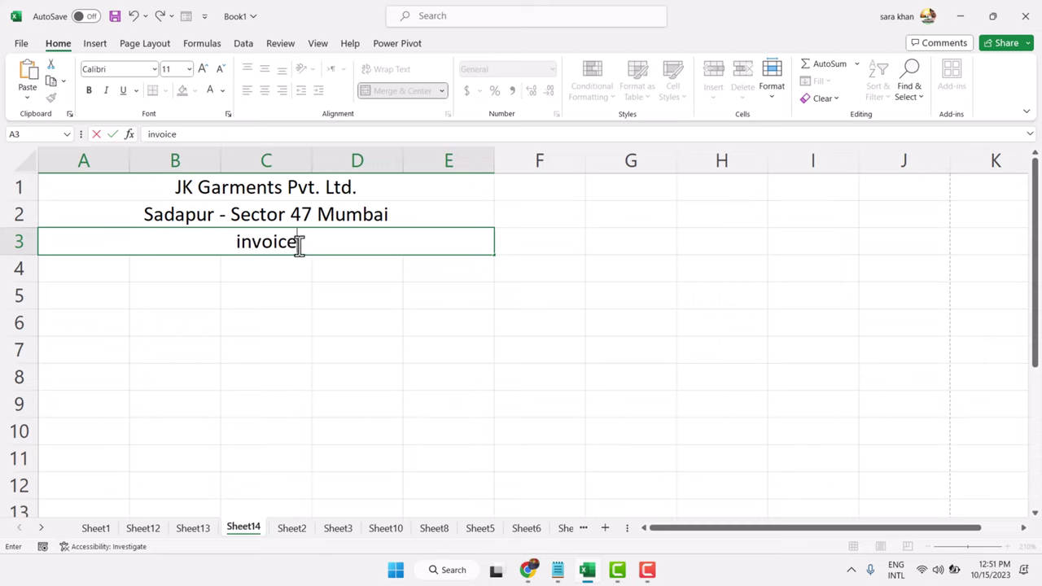
pyautogui.moveTo(298, 244); pyautogui.dragTo(164, 244)
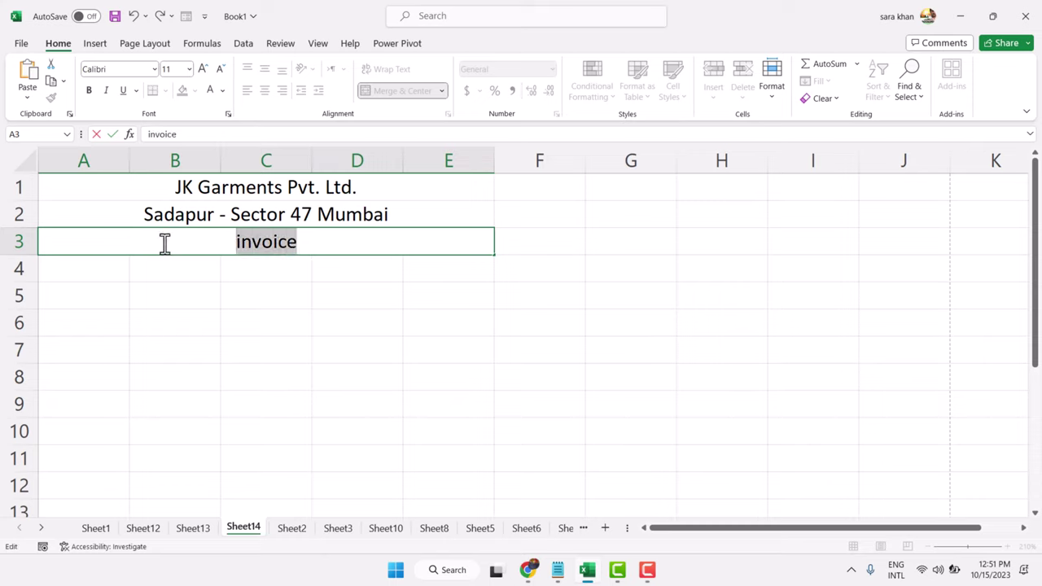
pyautogui.write('INVOICE')
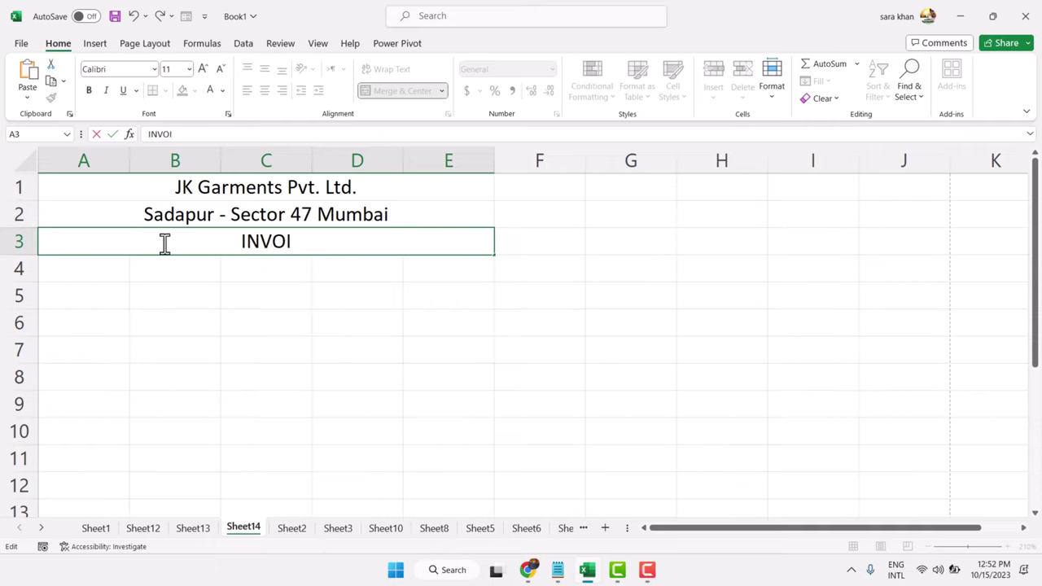
pyautogui.click(225, 293)
pyautogui.click(105, 194)
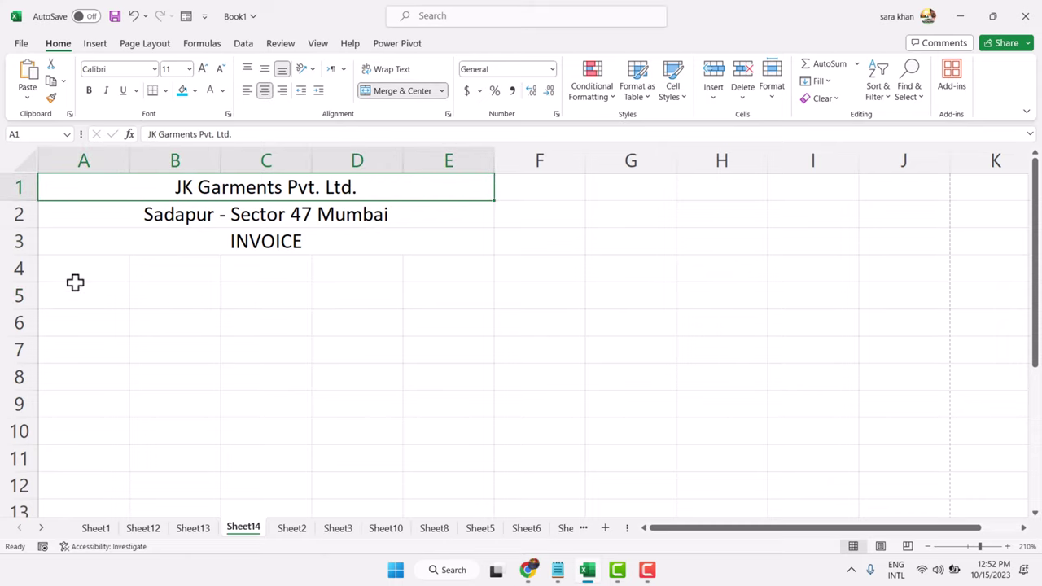
# Enter the column header "S. No." in cell A4.
pyautogui.click(74, 271)
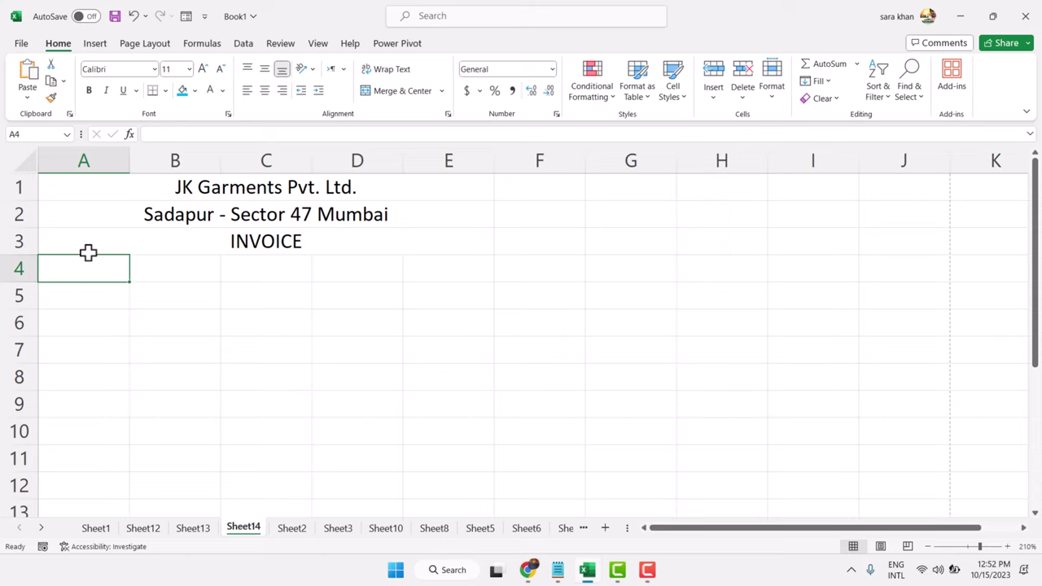
pyautogui.write('S')
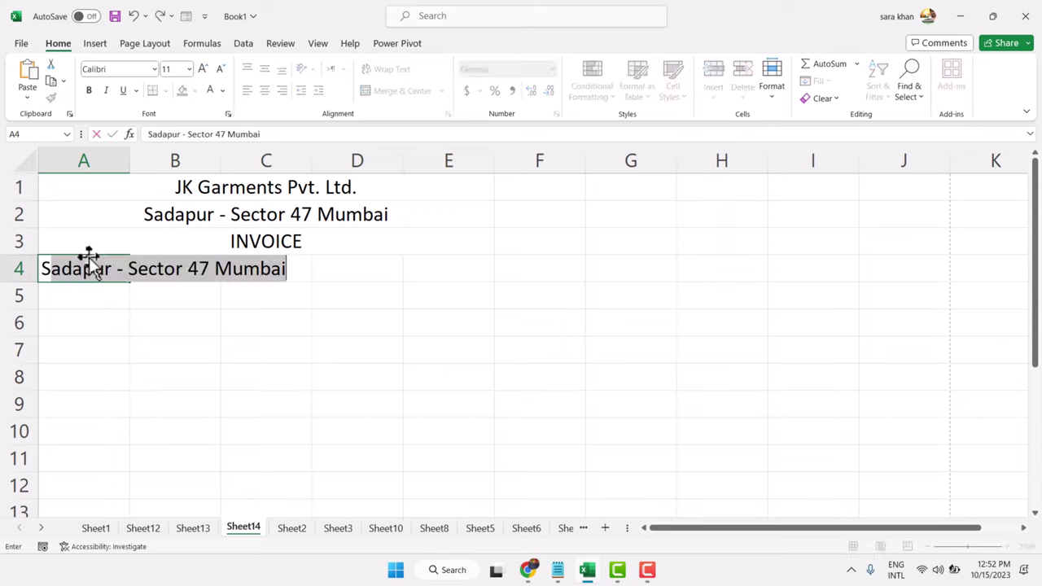
pyautogui.write('. No.')
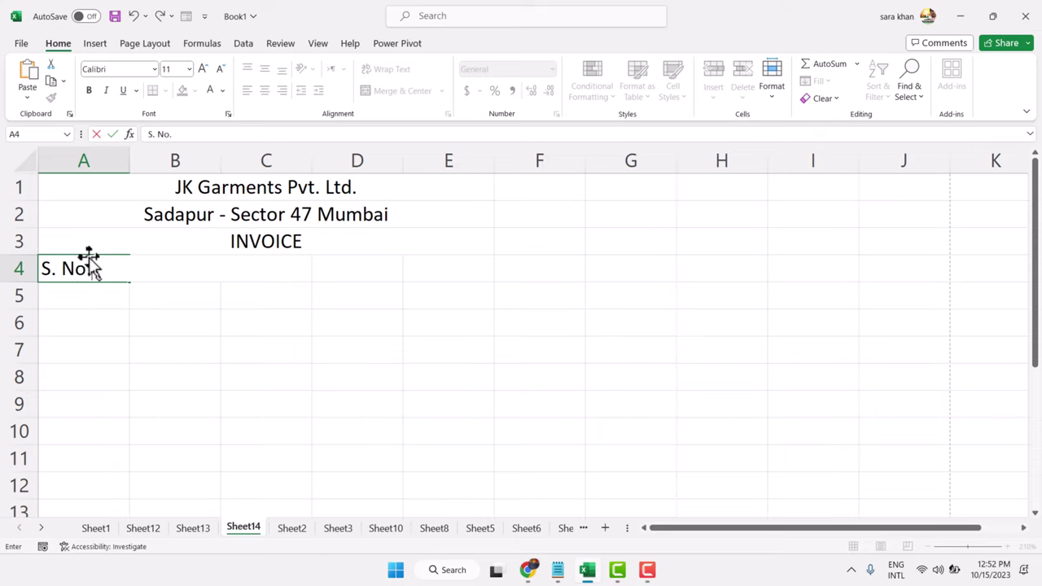
pyautogui.click(154, 296)
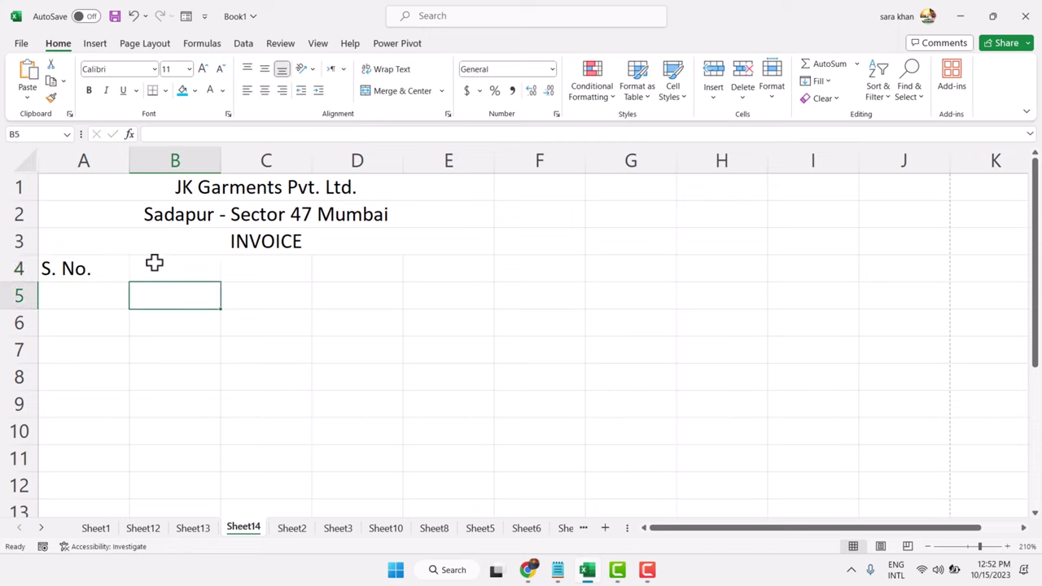
# Enter the column headers "Particulers", "Rate", "Quantity" and "Amount" in cells B4 to E4.
pyautogui.click(155, 263)
pyautogui.write('Par')
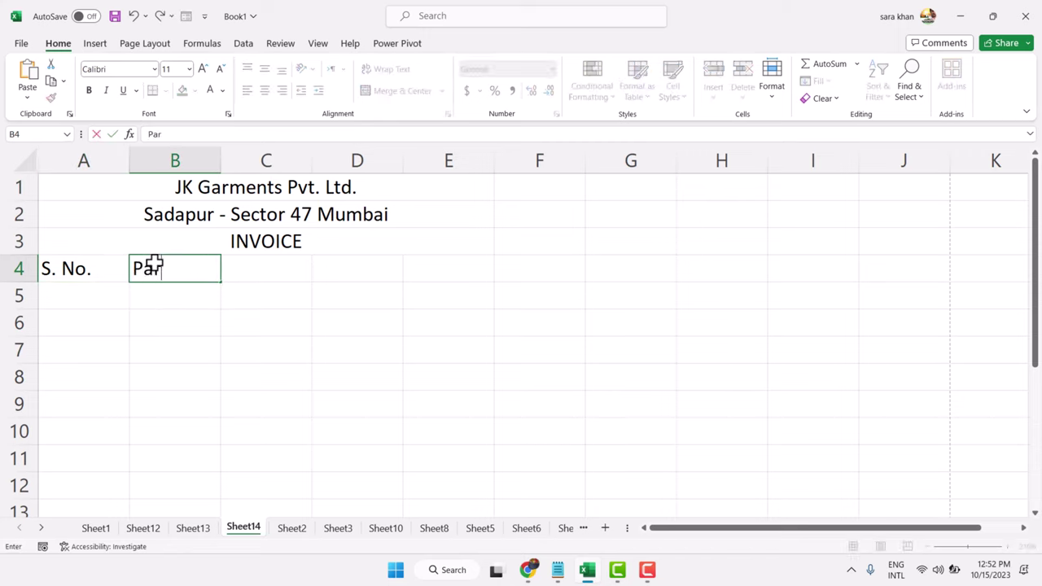
pyautogui.write('ticulers')
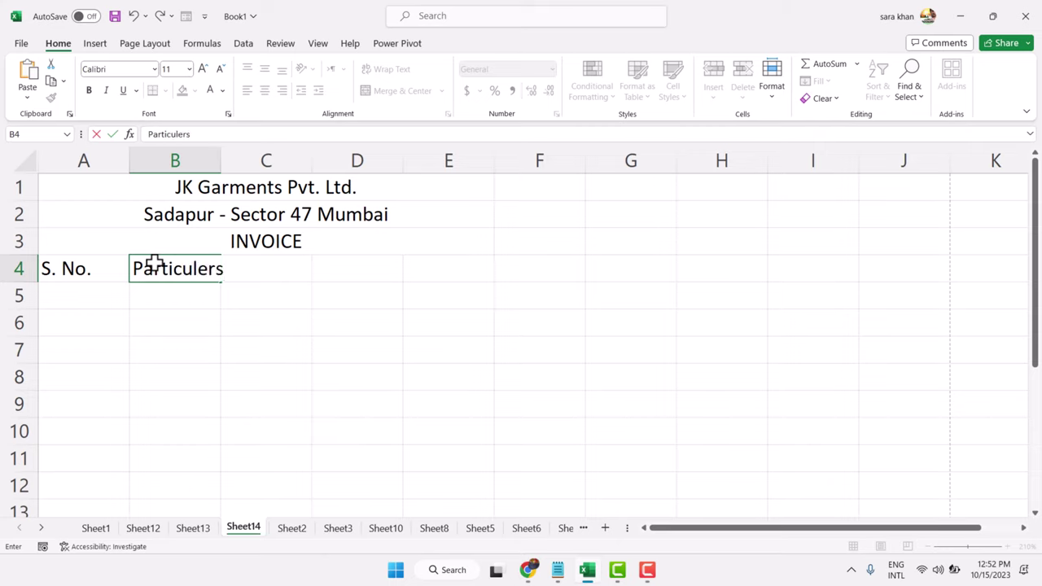
pyautogui.click(267, 314)
pyautogui.click(277, 273)
pyautogui.write('Rate')
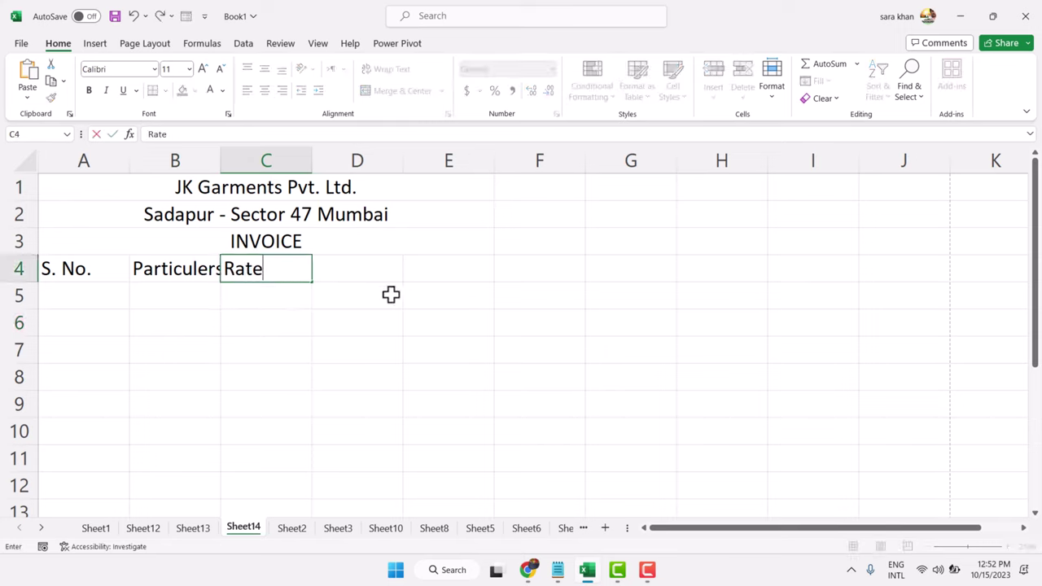
pyautogui.click(381, 272)
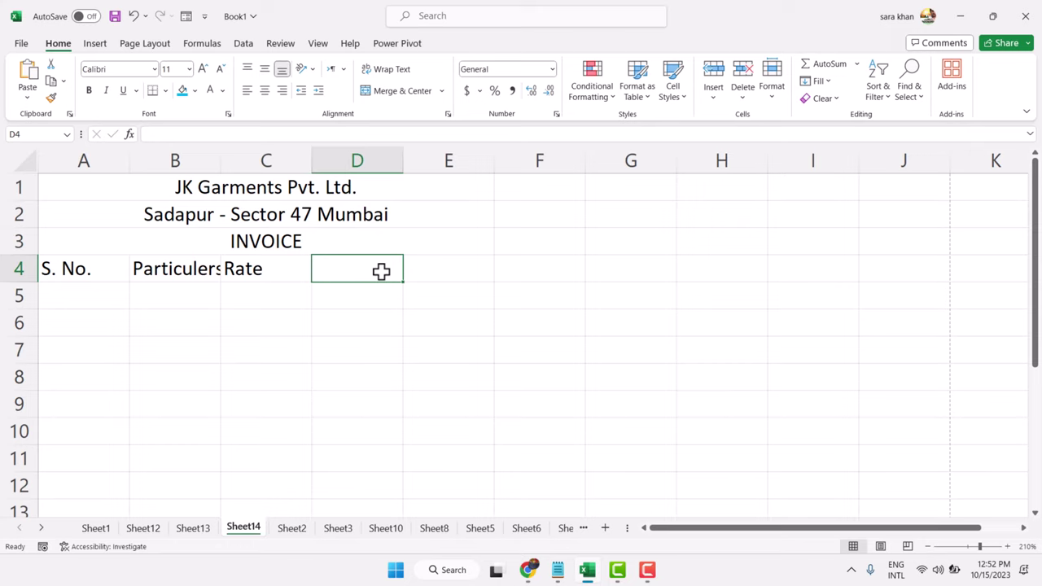
pyautogui.write('Quantity')
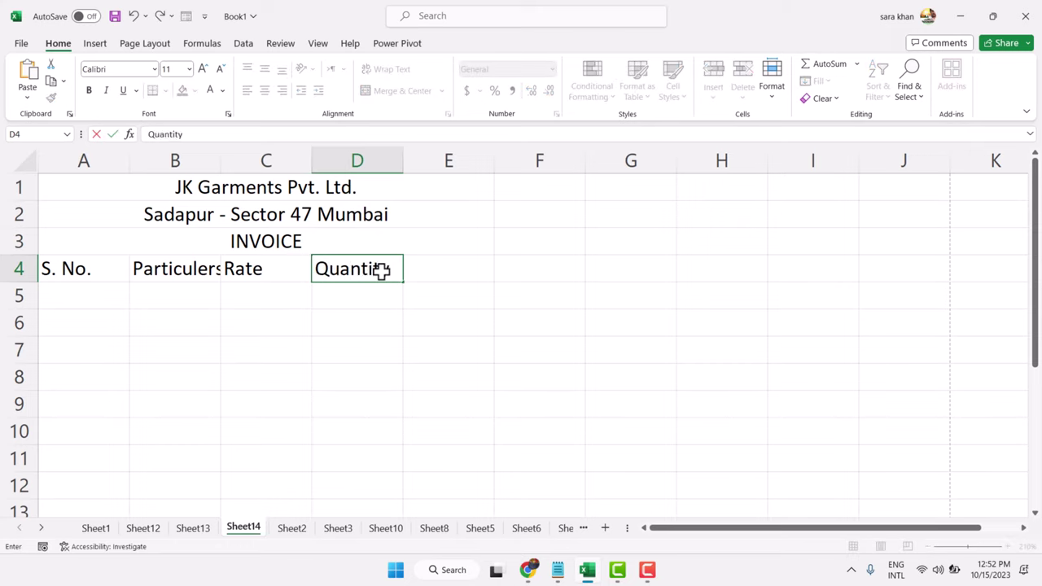
pyautogui.click(447, 268)
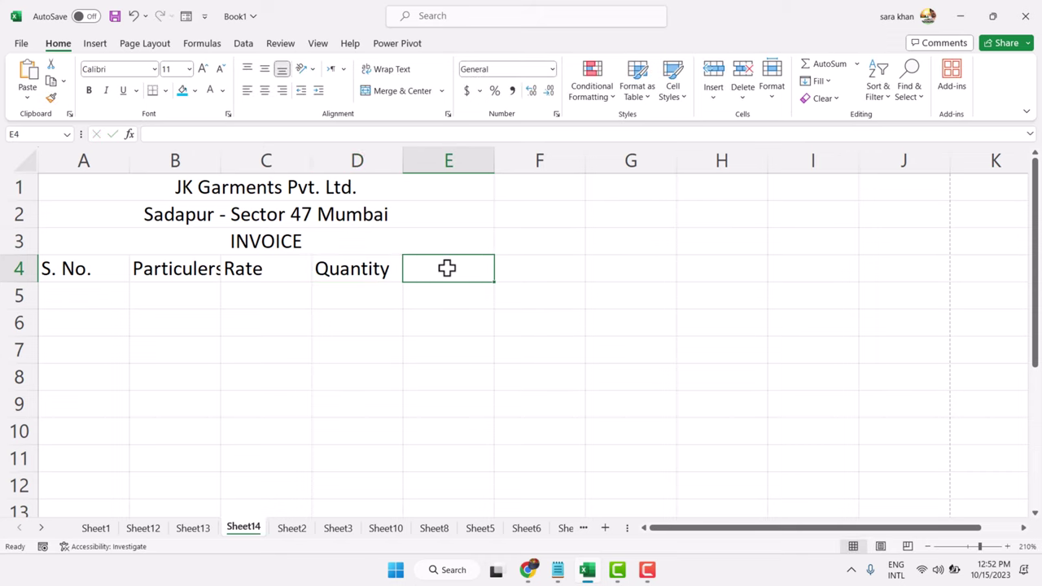
pyautogui.write('Am')
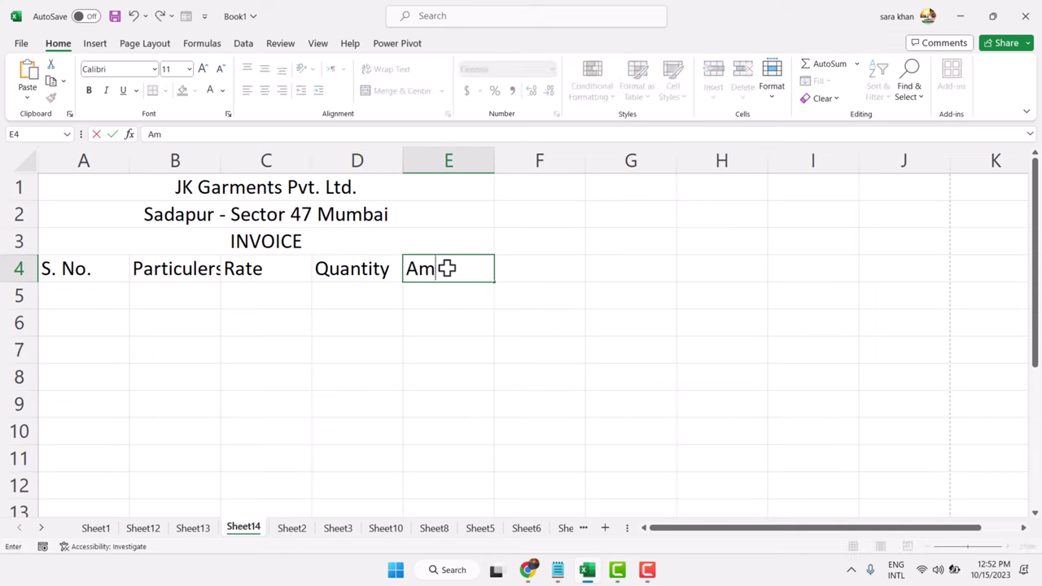
pyautogui.write('ount')
# Autofit the width of column B to the "Particulers" header.
pyautogui.click(270, 296)
pyautogui.click(180, 263)
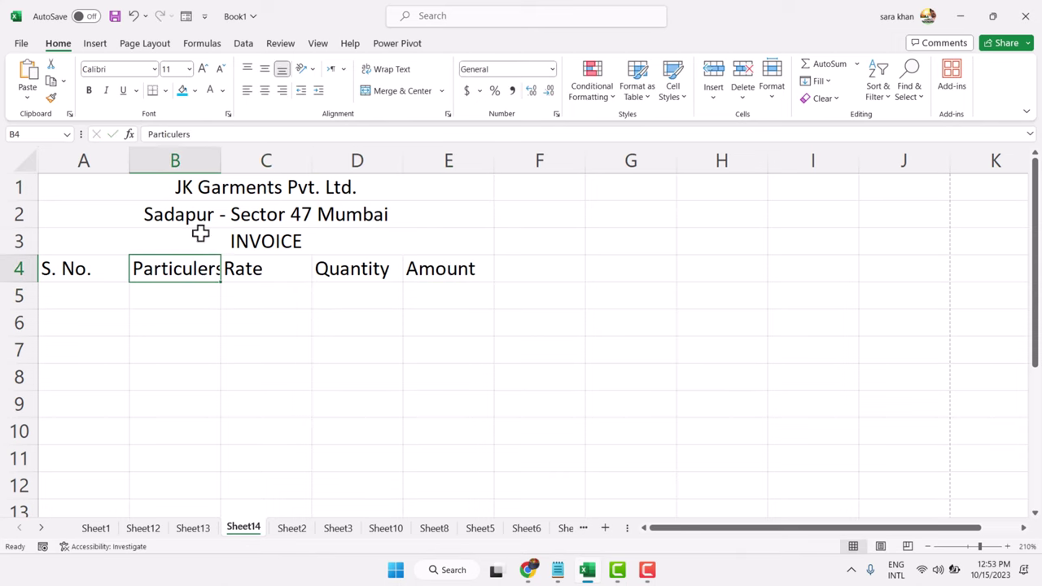
pyautogui.doubleClick(221, 161)
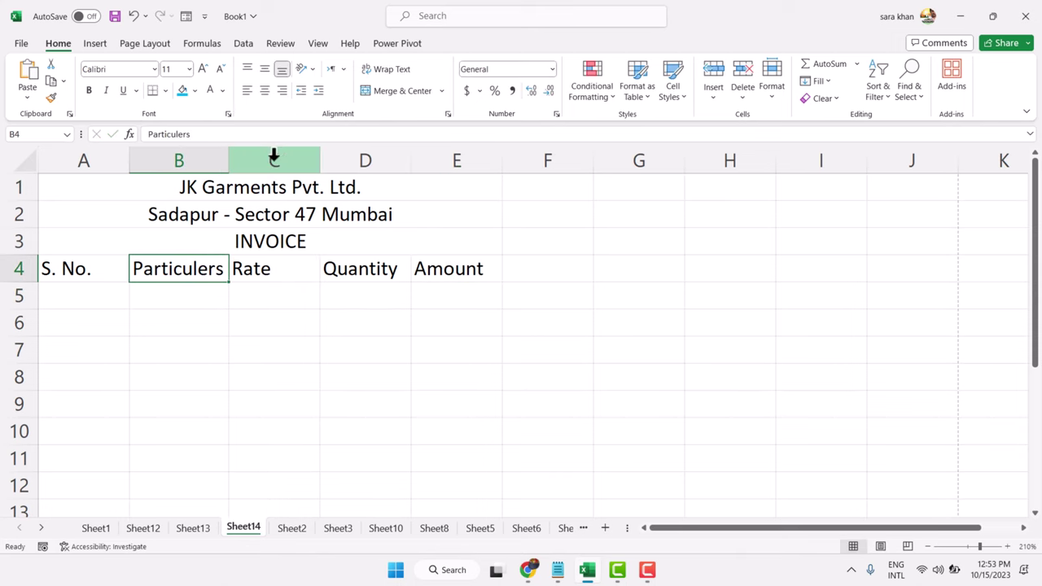
# Fill the INVOICE heading row with light blue and the company title and address rows with light gold.
pyautogui.click(342, 240)
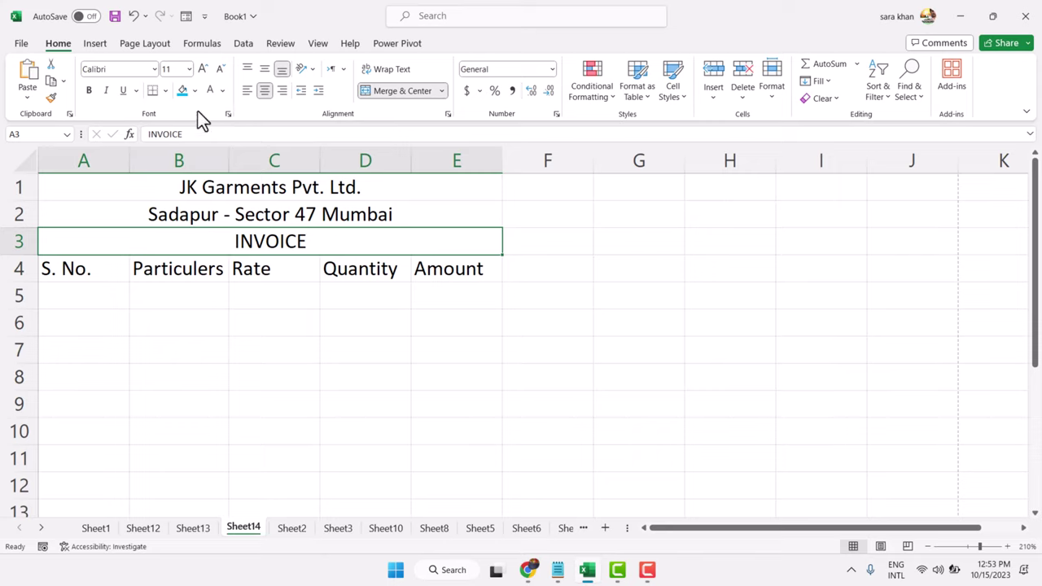
pyautogui.click(182, 92)
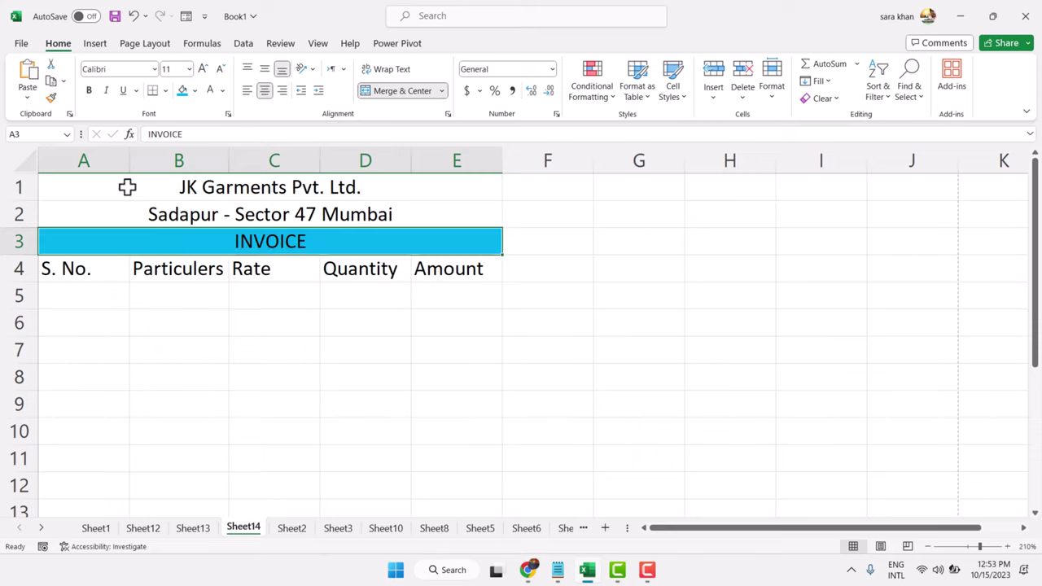
pyautogui.moveTo(128, 186); pyautogui.dragTo(437, 217)
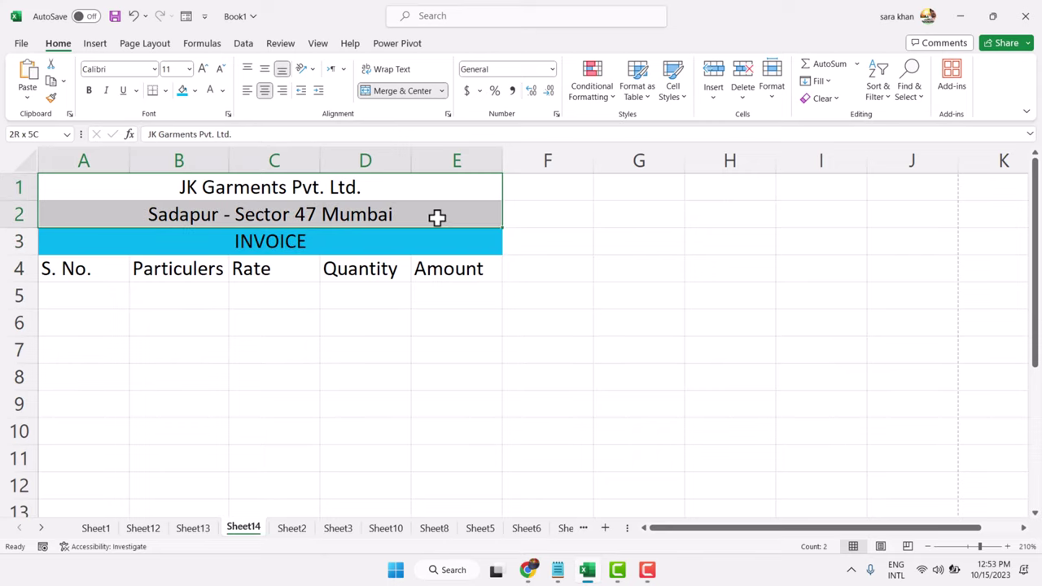
pyautogui.click(194, 92)
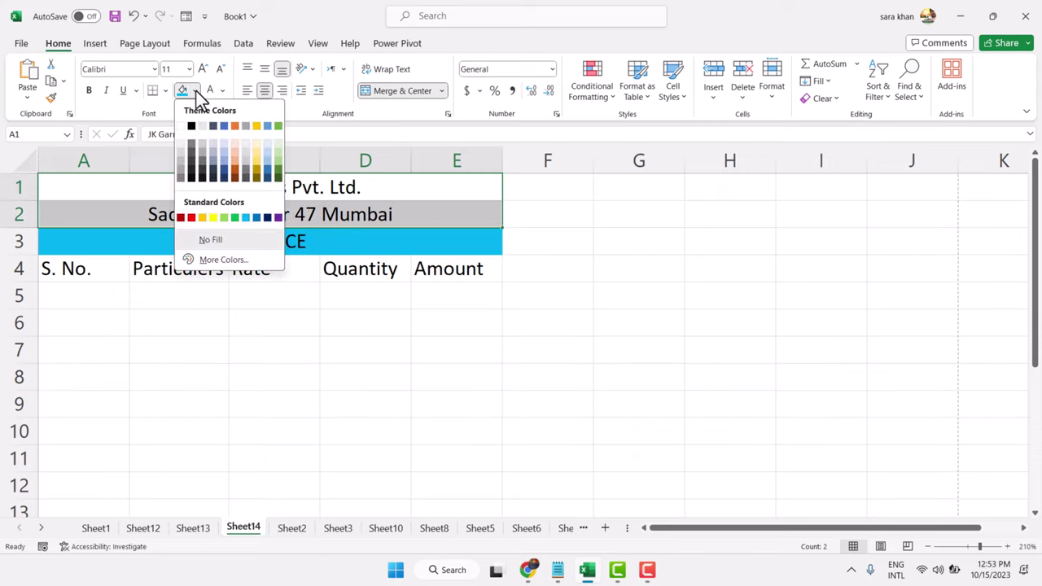
pyautogui.click(258, 167)
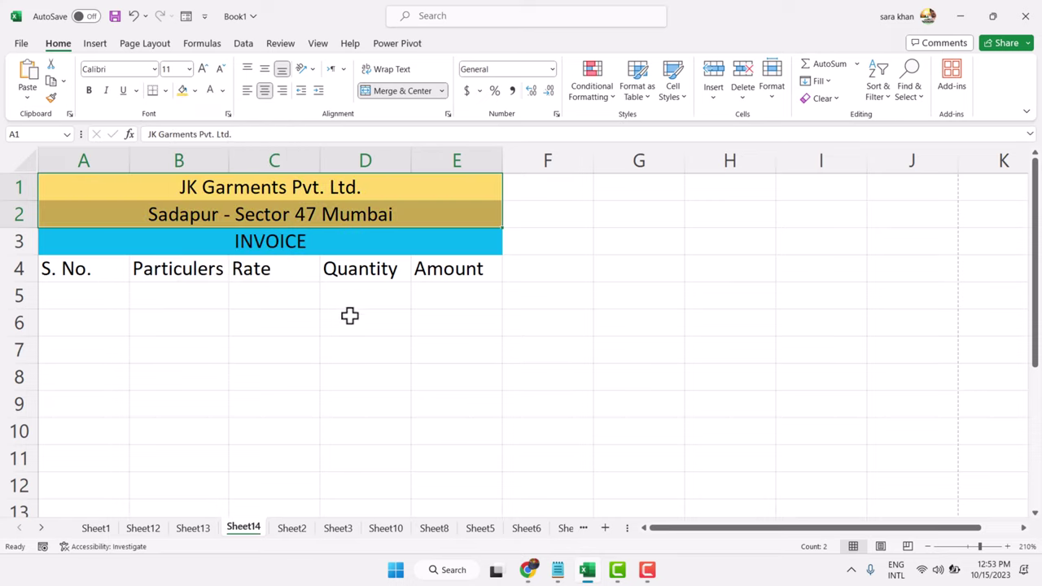
pyautogui.click(323, 324)
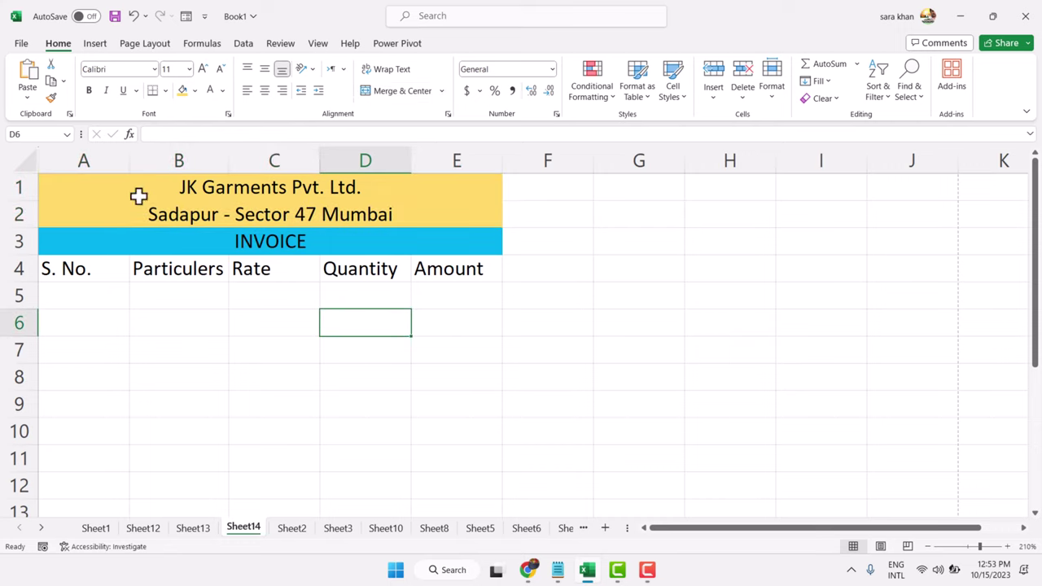
# Make the text in A1:E4 bold and center it, including the column headers.
pyautogui.moveTo(144, 188); pyautogui.dragTo(460, 268)
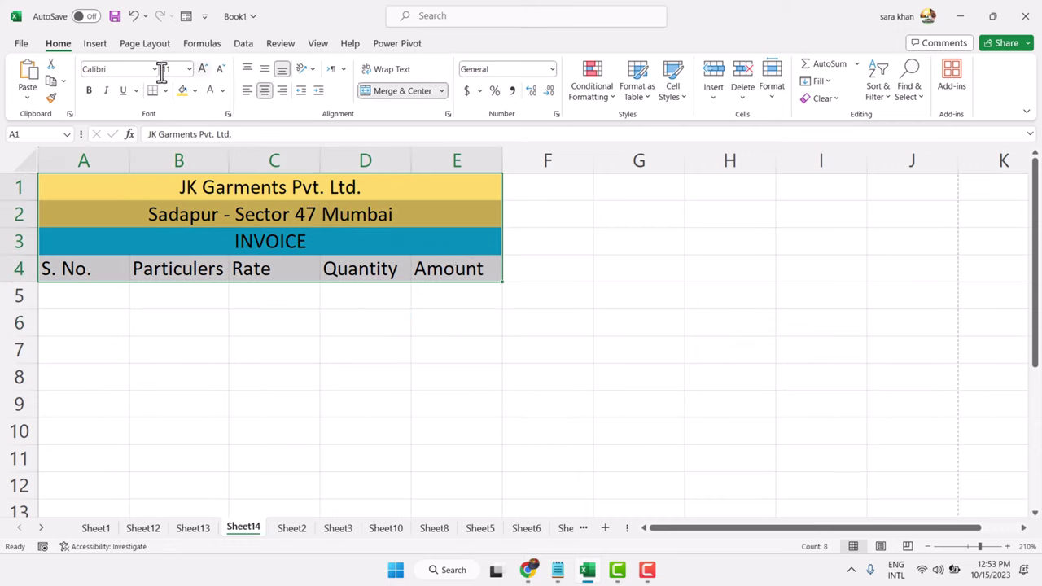
pyautogui.click(90, 91)
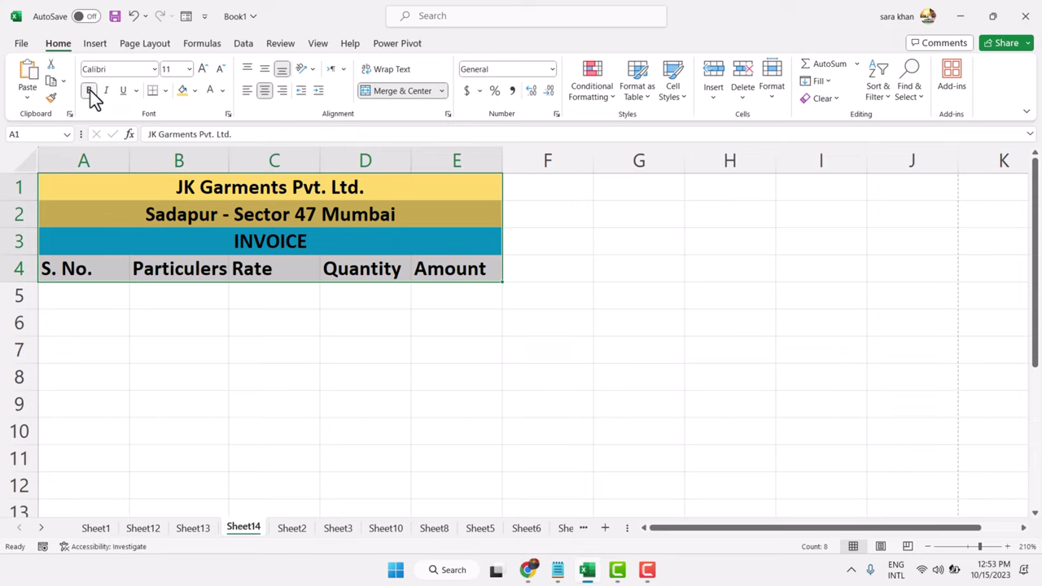
pyautogui.click(265, 91)
pyautogui.click(265, 91)
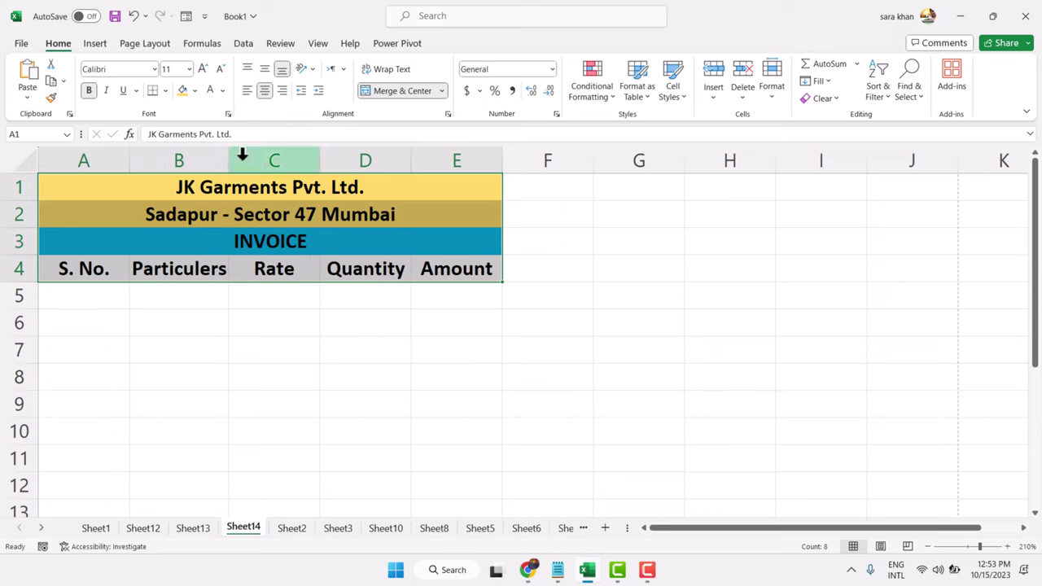
# Autofit column B again so its width fits the bold "Particulers" header.
pyautogui.click(239, 272)
pyautogui.click(197, 268)
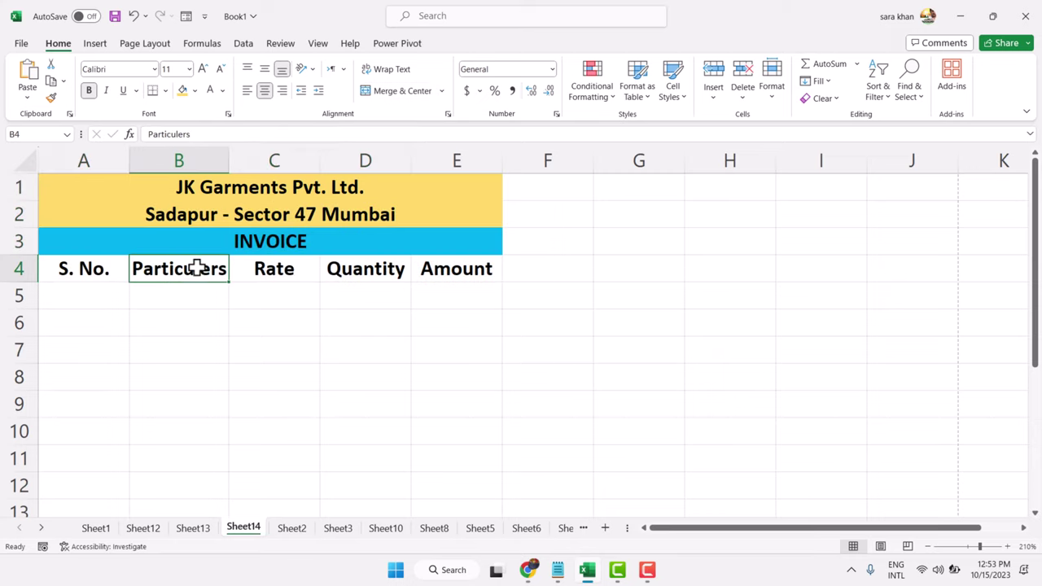
pyautogui.doubleClick(228, 155)
pyautogui.press('Tab')
pyautogui.press('Tab')
pyautogui.press('Tab')
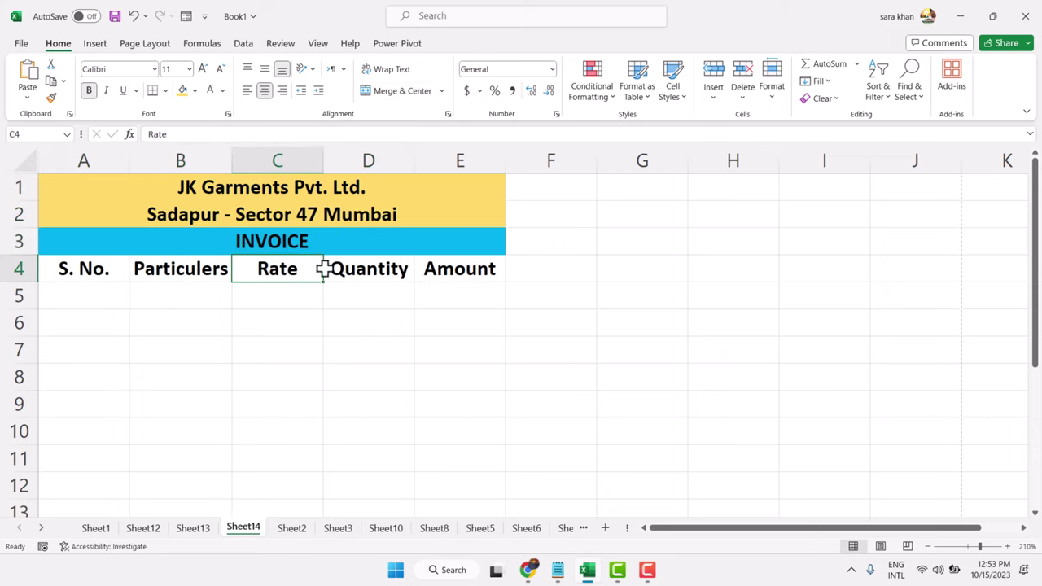
pyautogui.press('Return')
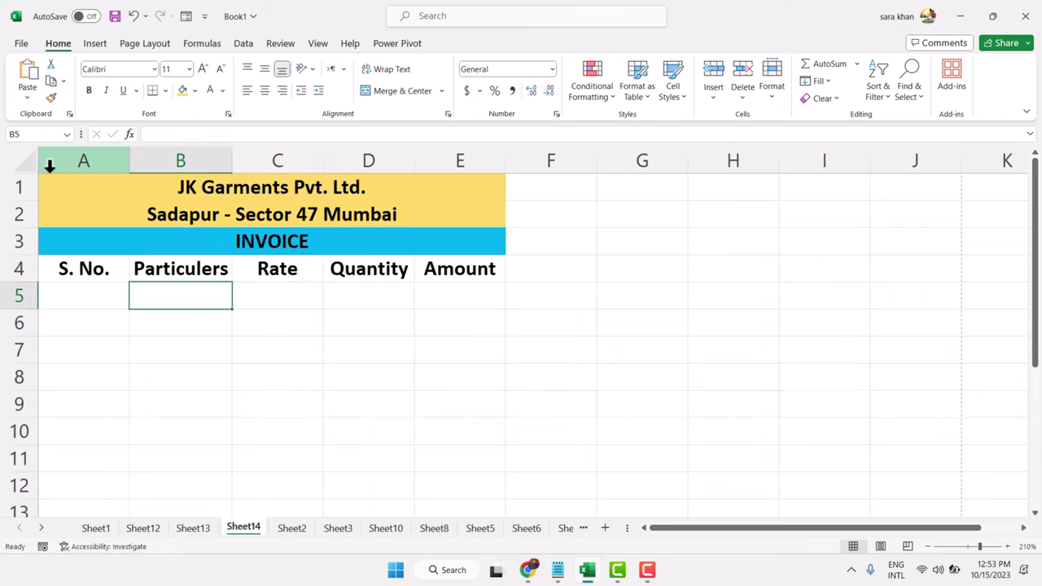
# Apply All Borders to the invoice range A1:E21.
pyautogui.moveTo(45, 182)
pyautogui.mouseDown()
pyautogui.moveTo(419, 263)
pyautogui.moveTo(516, 469)
pyautogui.moveTo(480, 513)
pyautogui.moveTo(386, 530)
pyautogui.moveTo(381, 445)
pyautogui.moveTo(346, 421)
pyautogui.moveTo(335, 456)
pyautogui.mouseUp()
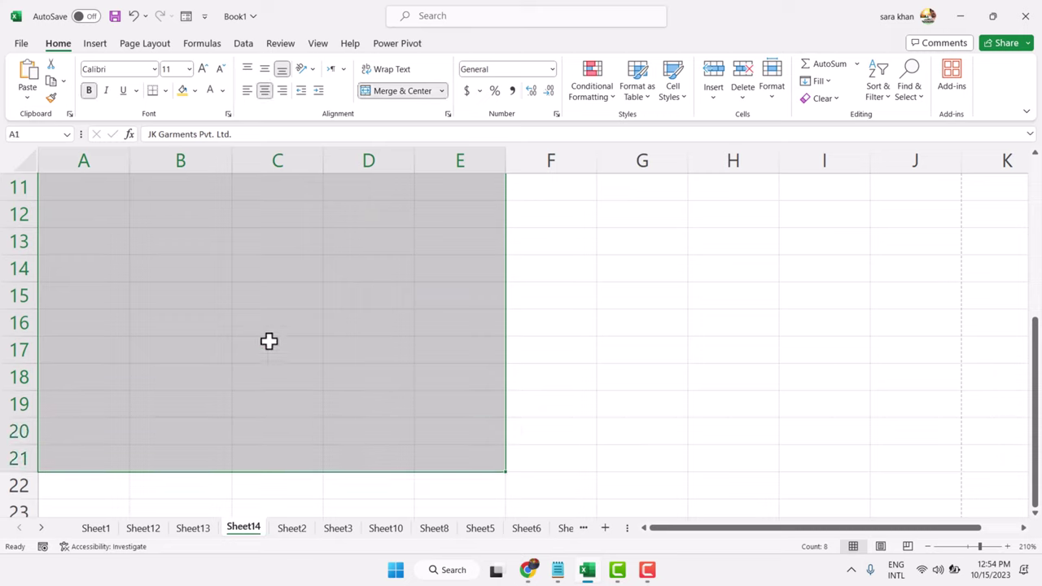
pyautogui.click(164, 91)
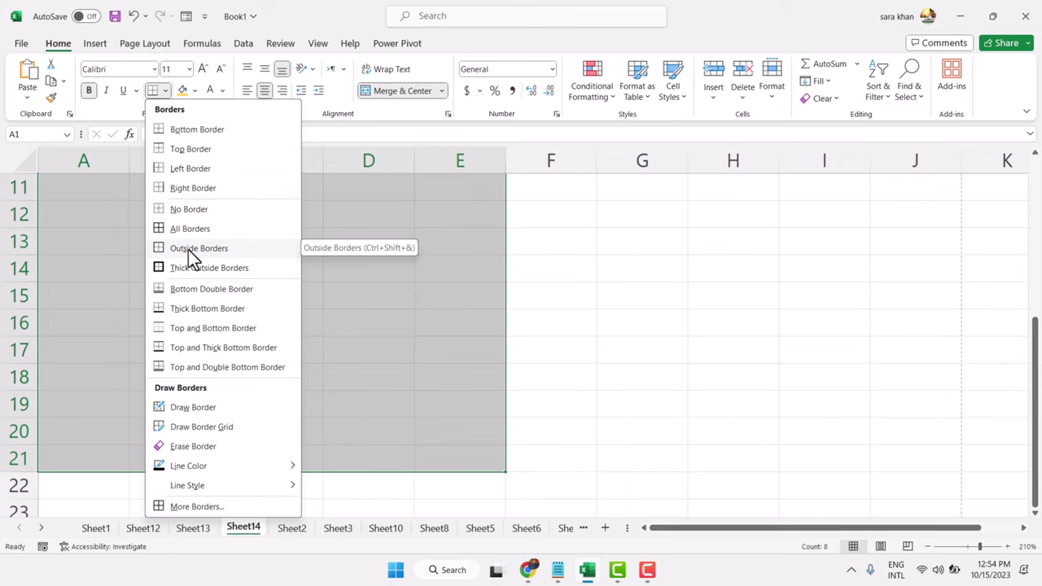
pyautogui.click(186, 228)
pyautogui.scroll(4, 187, 236)
pyautogui.scroll(-5, 369, 291)
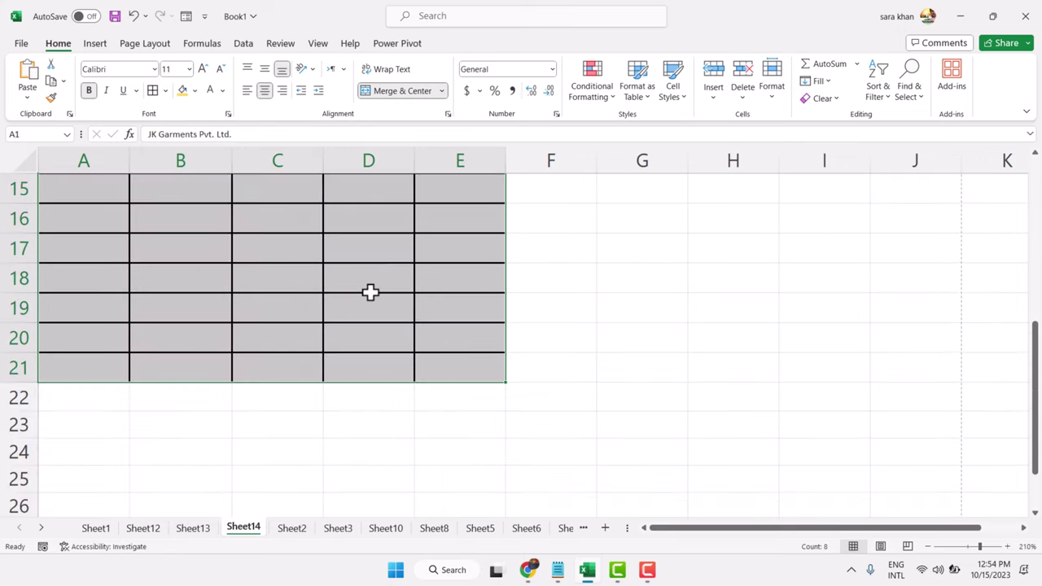
pyautogui.scroll(5, 370, 291)
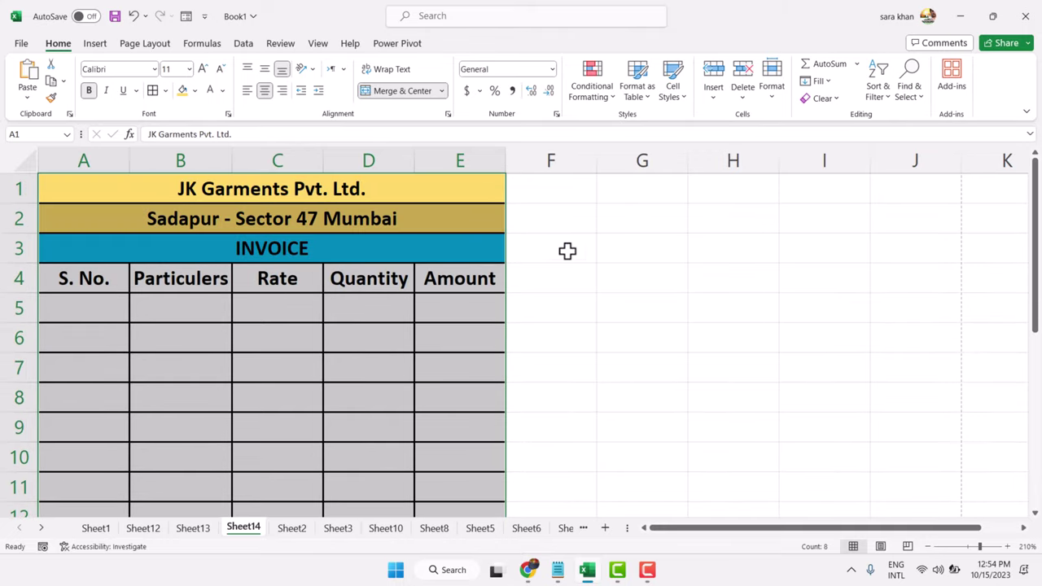
pyautogui.click(567, 251)
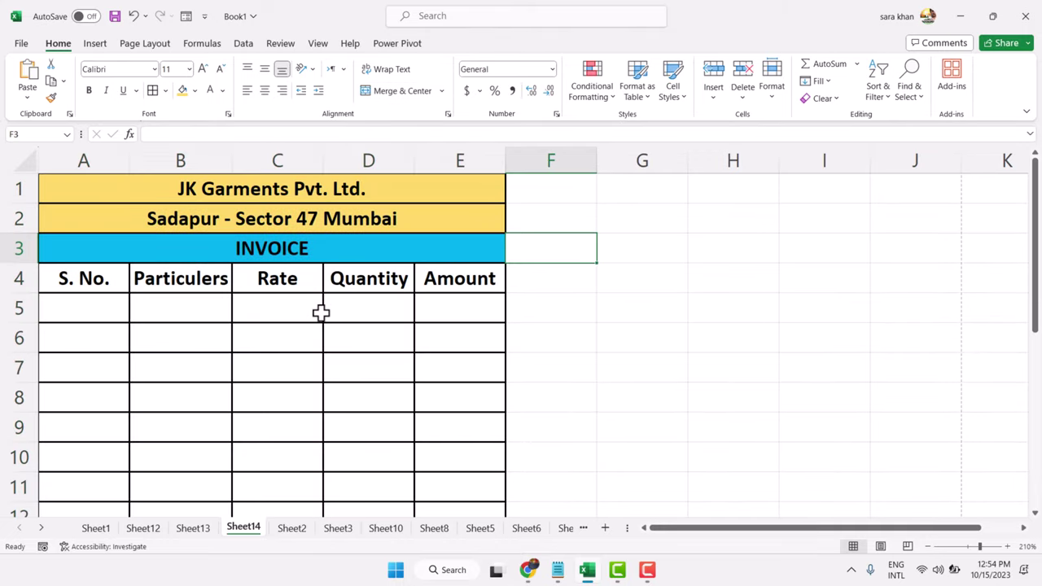
# Set the font size of the whole invoice range A1:E21 to 14.
pyautogui.click(86, 312)
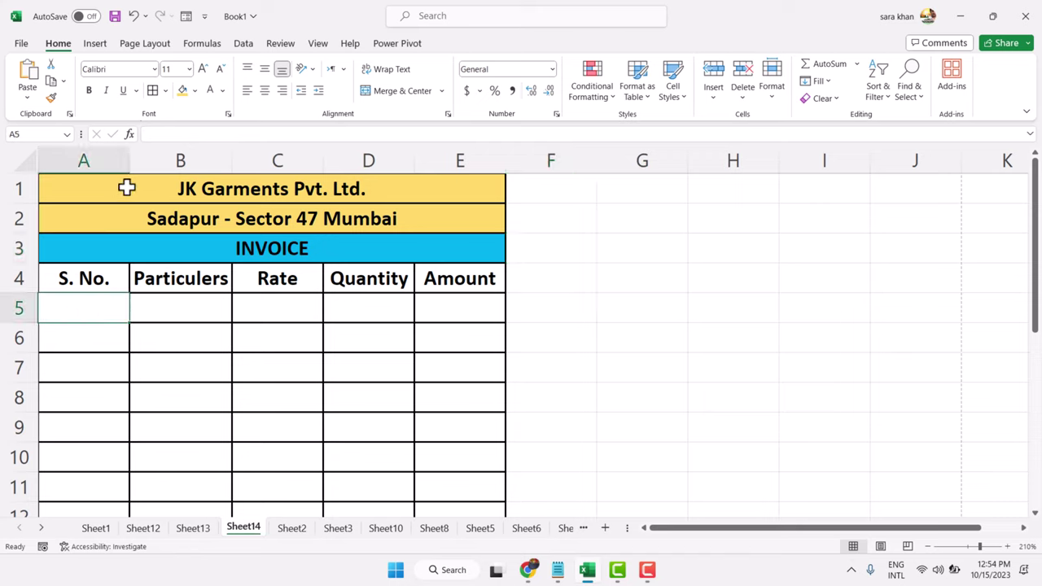
pyautogui.click(245, 252)
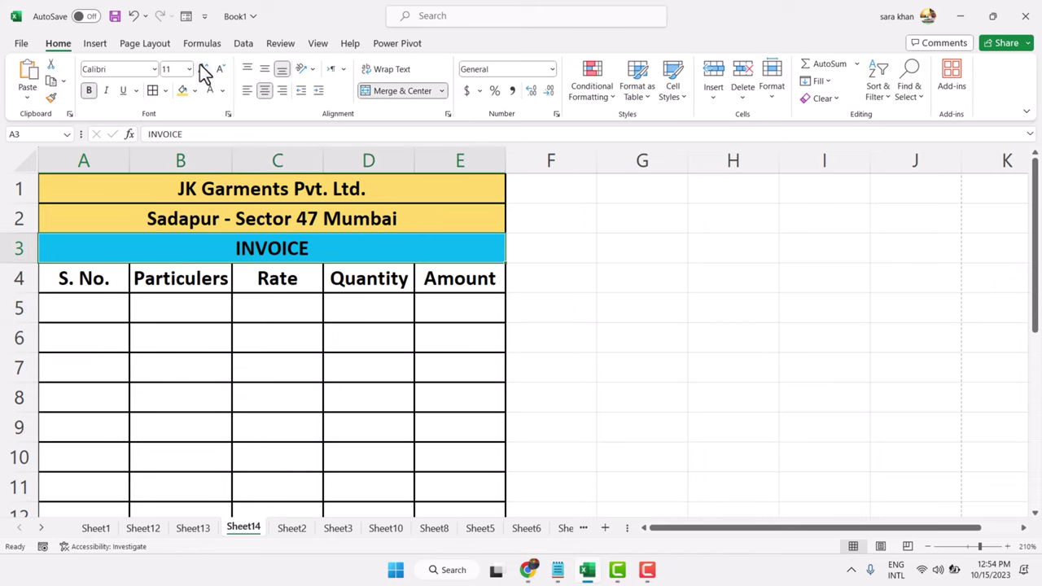
pyautogui.moveTo(152, 191); pyautogui.dragTo(455, 427)
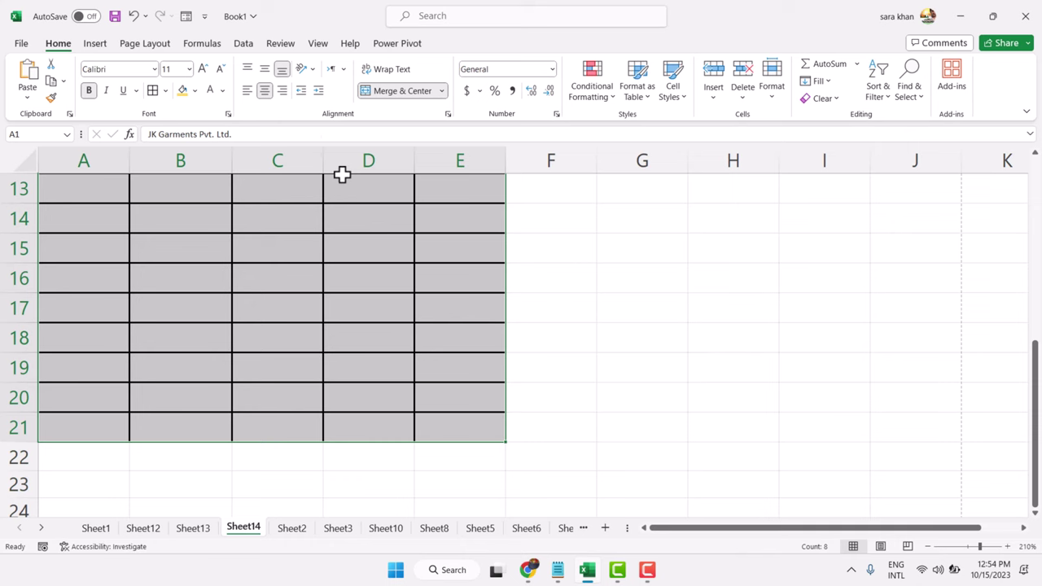
pyautogui.click(204, 69)
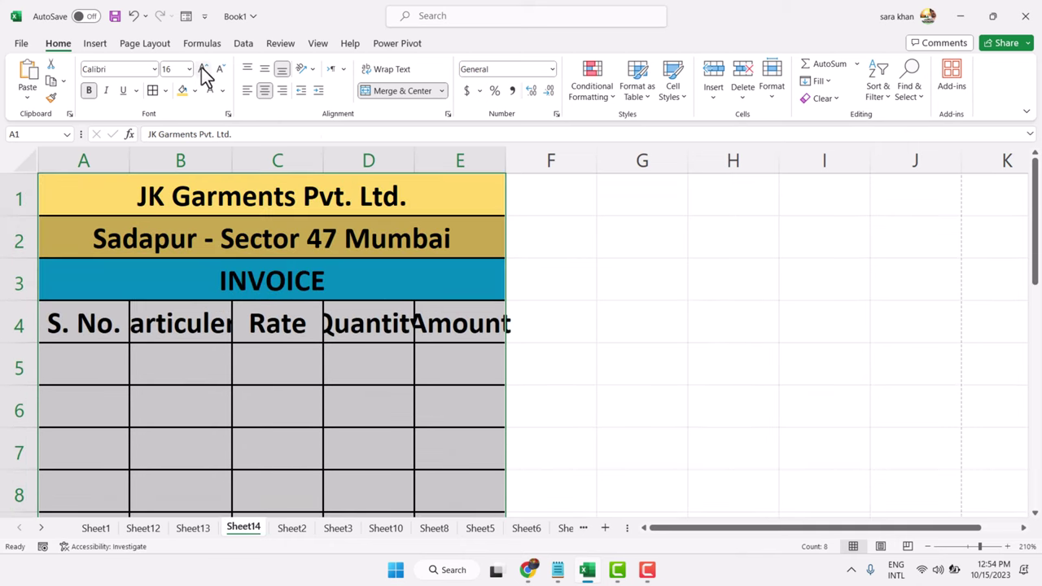
pyautogui.click(203, 70)
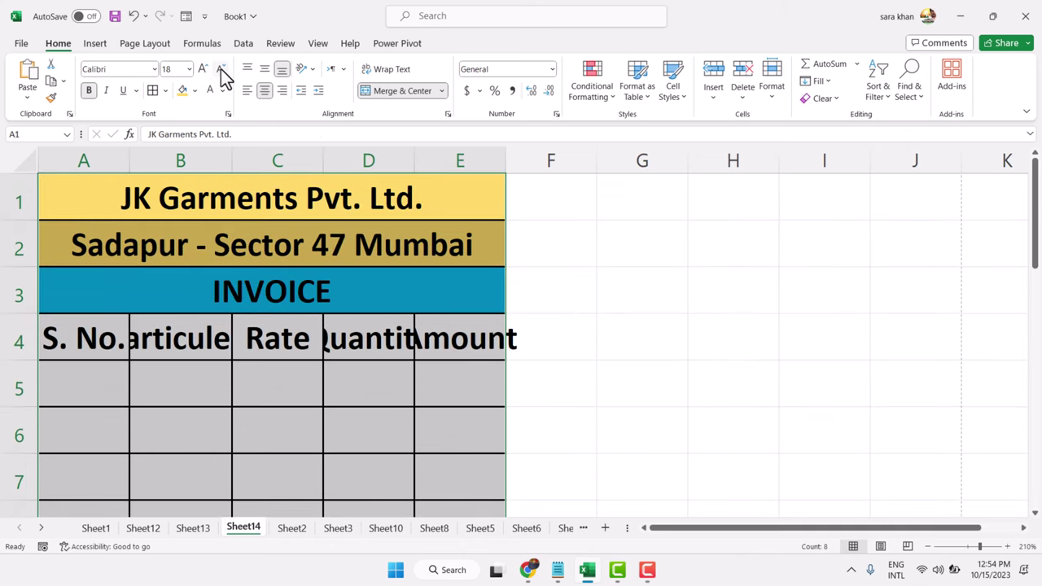
pyautogui.click(222, 70)
pyautogui.click(222, 70)
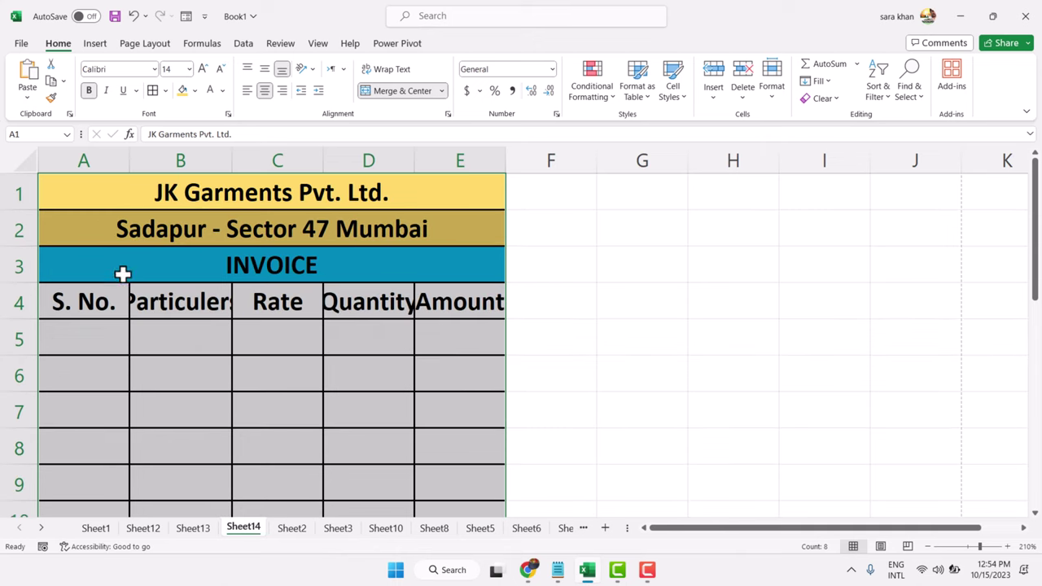
# Increase the font size of the INVOICE heading in row 3 to 18.
pyautogui.click(243, 267)
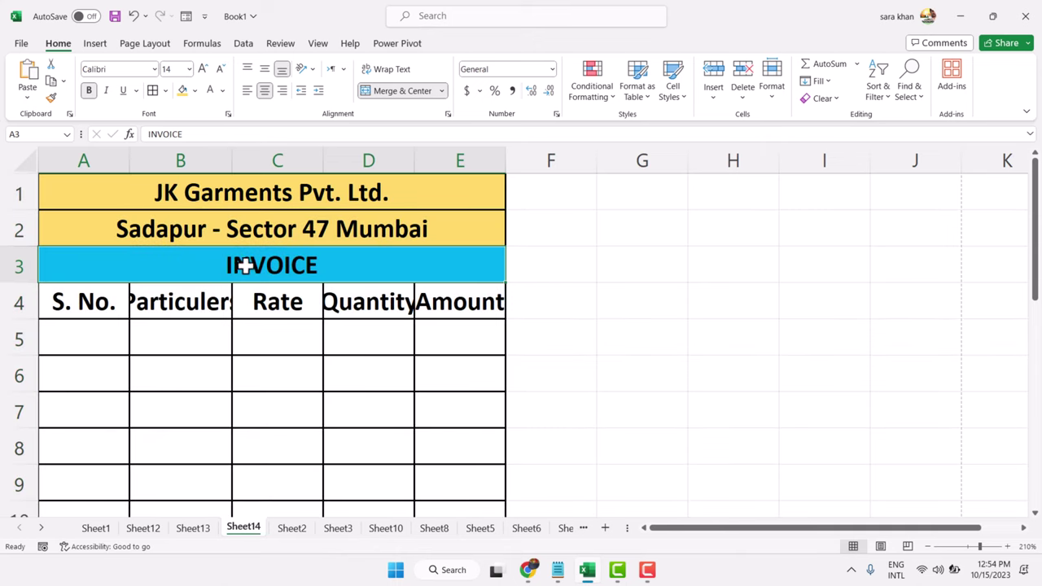
pyautogui.click(203, 73)
pyautogui.click(203, 73)
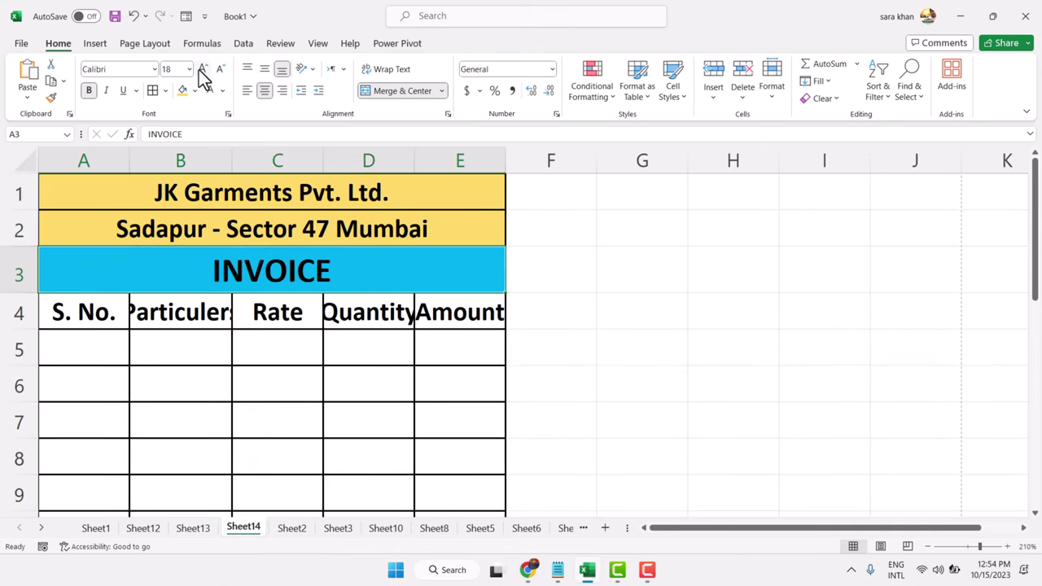
pyautogui.click(322, 330)
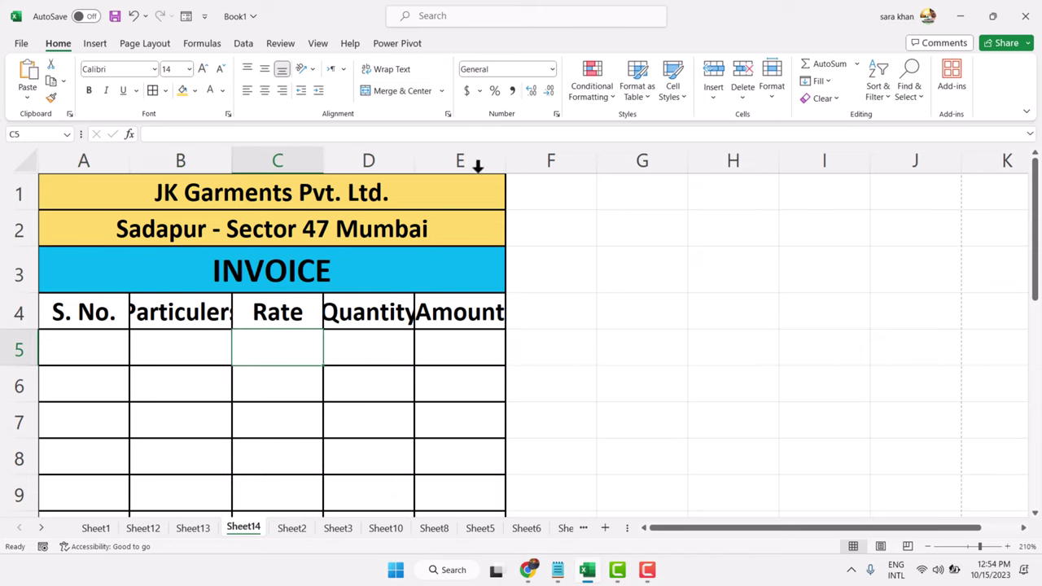
# Autofit columns B and C, and widen columns D and E so the Quantity and Amount headers fit inside them.
pyautogui.doubleClick(232, 157)
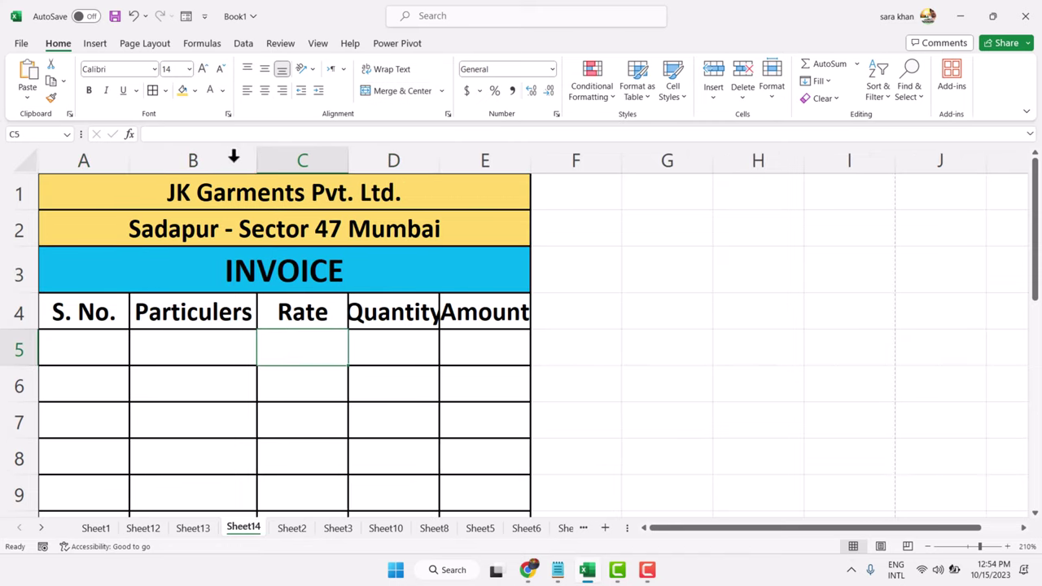
pyautogui.doubleClick(348, 158)
pyautogui.click(350, 157)
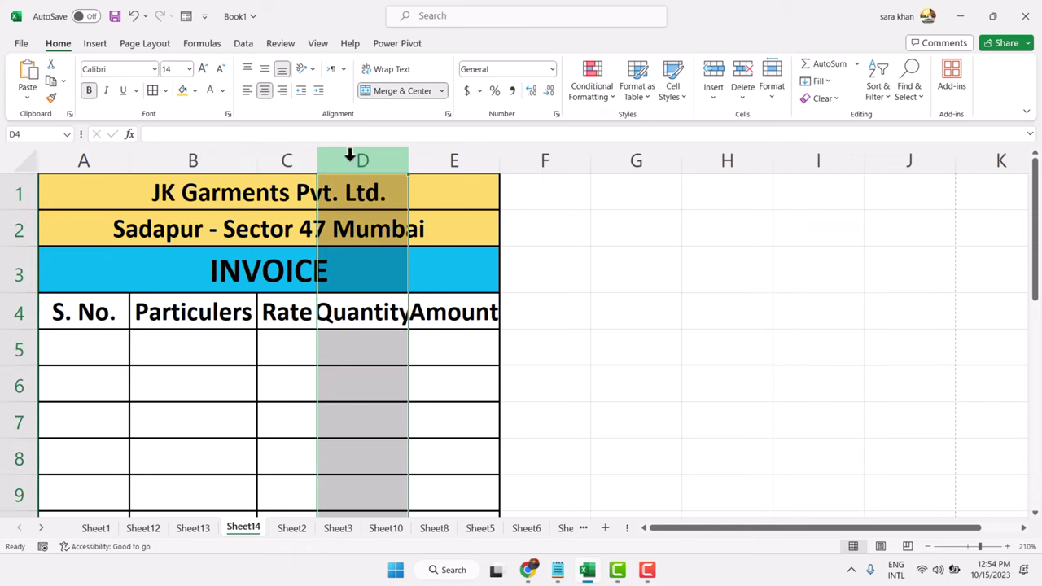
pyautogui.moveTo(314, 160); pyautogui.dragTo(316, 160)
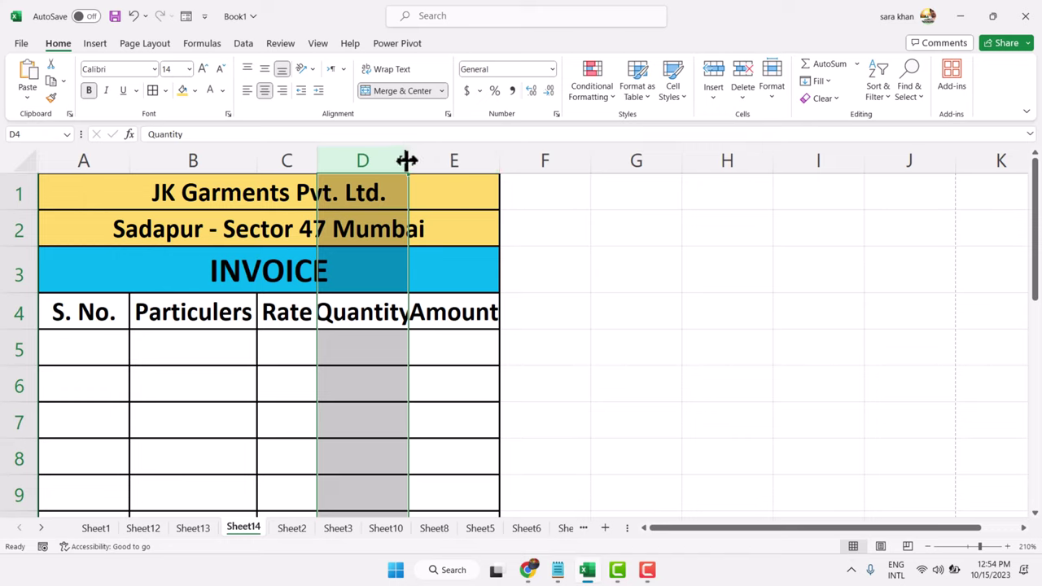
pyautogui.moveTo(406, 160); pyautogui.dragTo(423, 160)
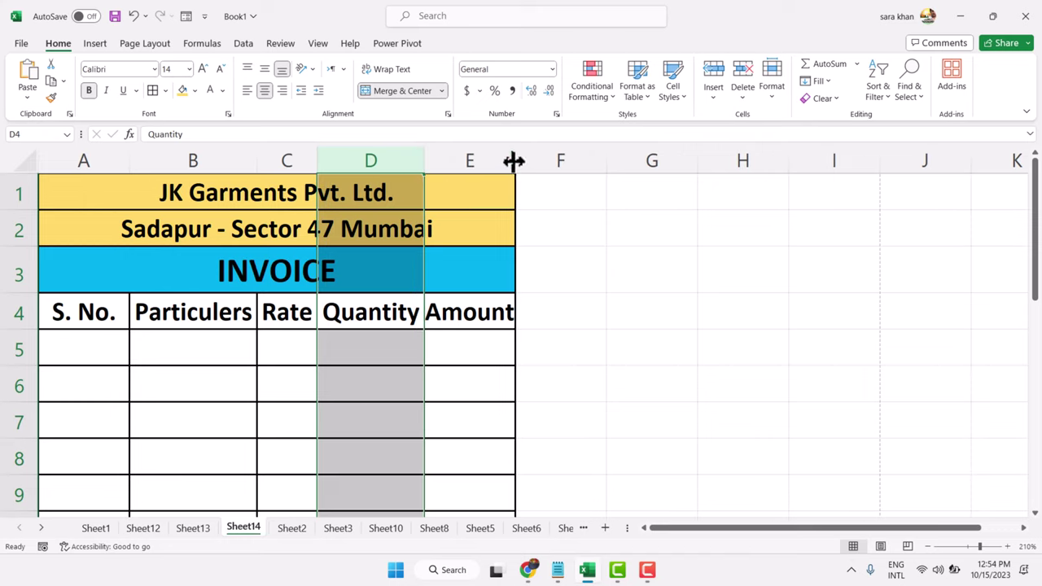
pyautogui.moveTo(513, 161); pyautogui.dragTo(522, 161)
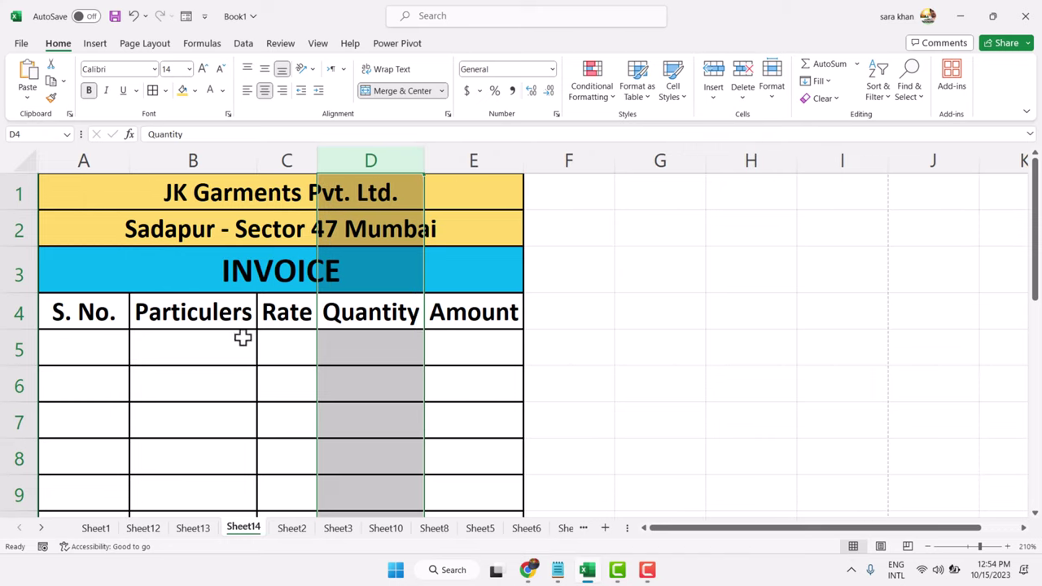
pyautogui.click(299, 358)
pyautogui.scroll(-5, 400, 375)
pyautogui.scroll(5, 400, 375)
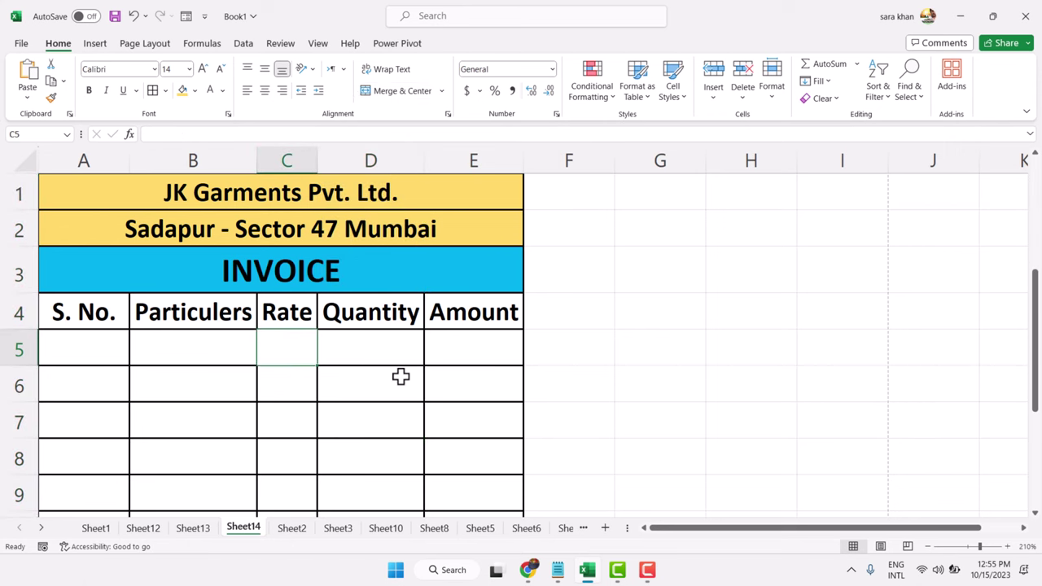
pyautogui.click(102, 347)
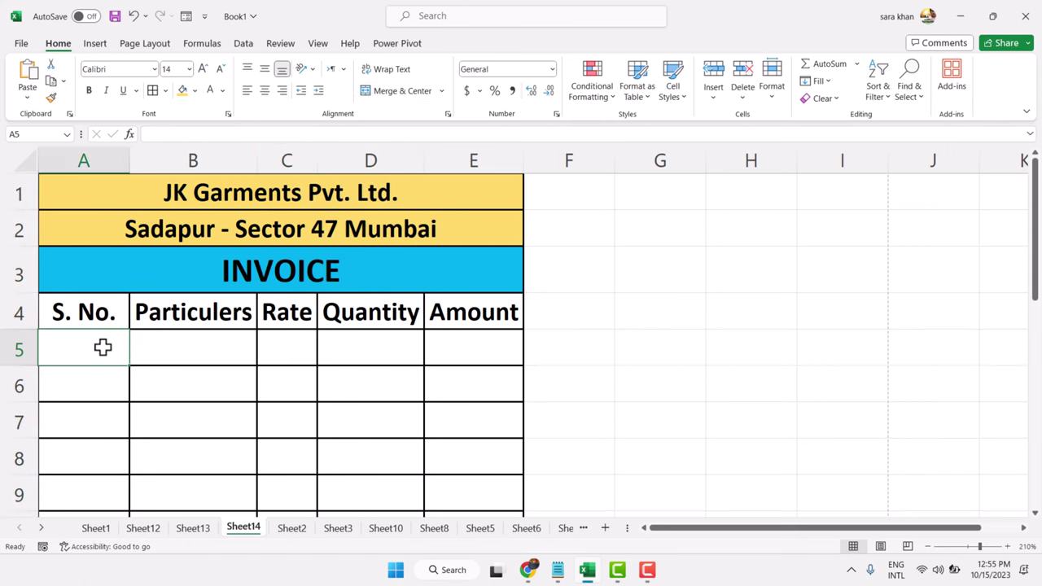
pyautogui.scroll(-7, 406, 342)
pyautogui.scroll(5, 406, 341)
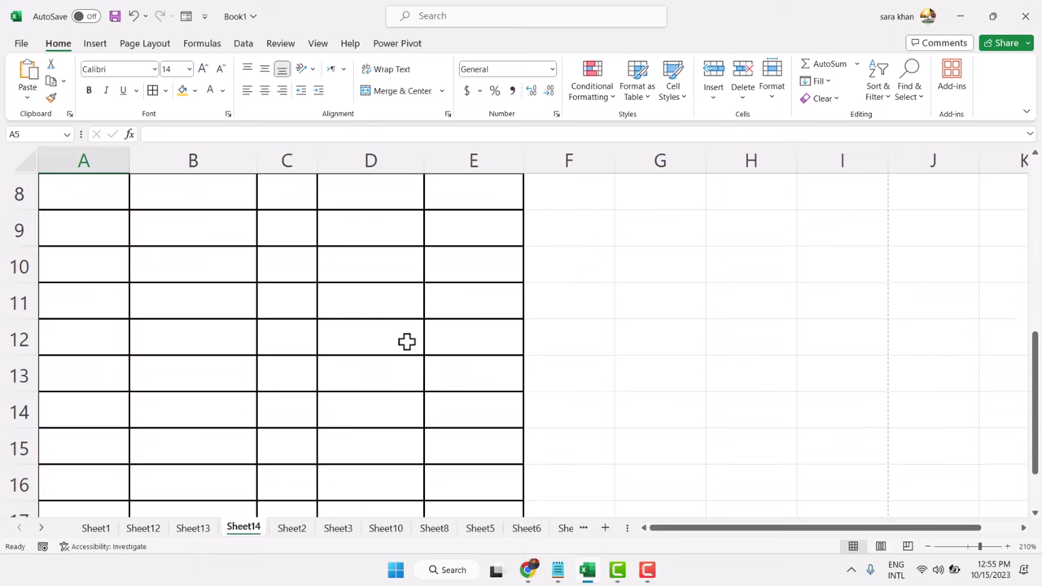
# Widen the Particulers column B to more than double its width to make room for item descriptions.
pyautogui.scroll(3, 406, 342)
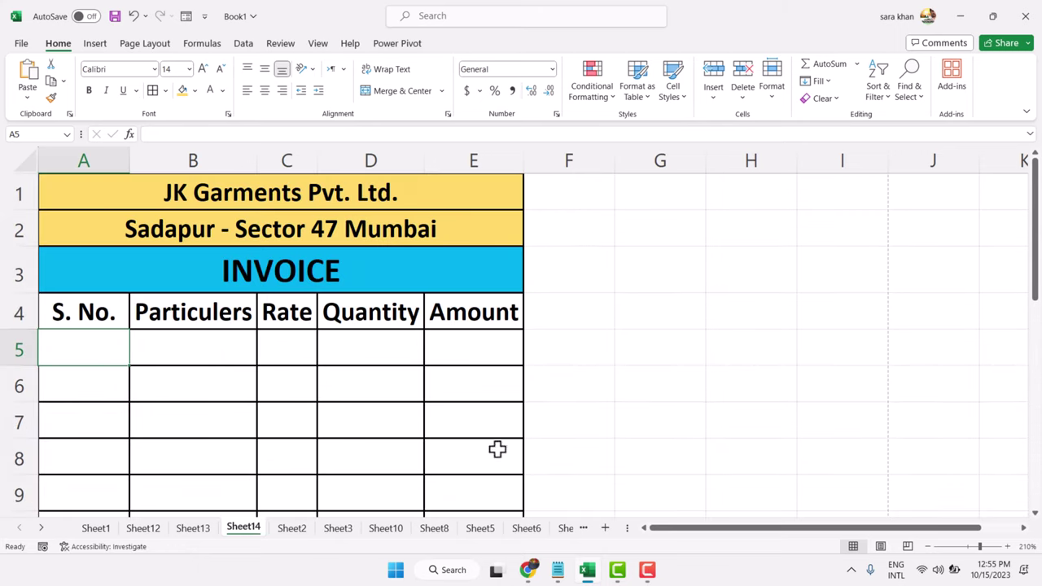
pyautogui.click(193, 316)
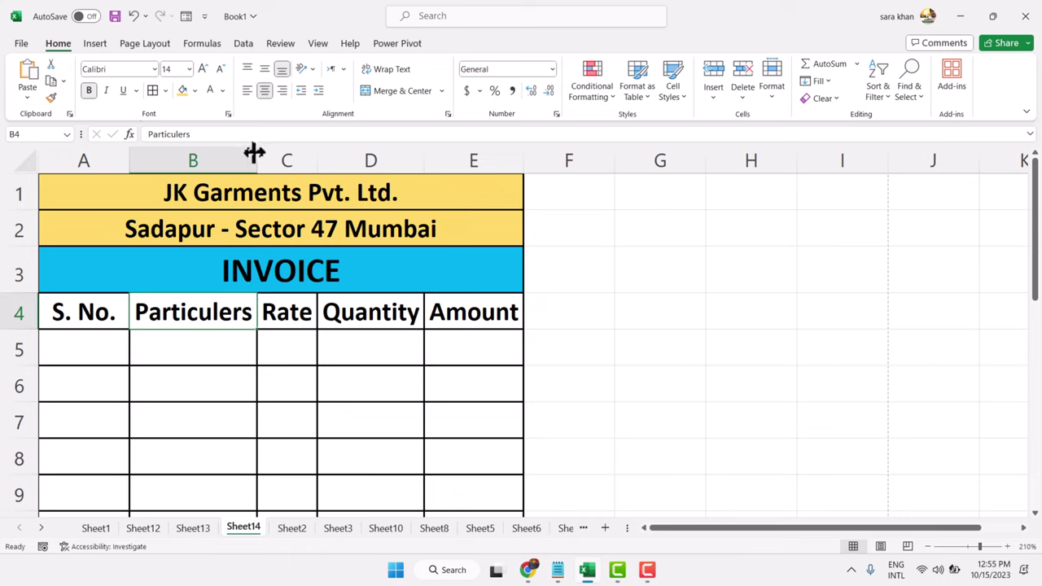
pyautogui.moveTo(260, 154); pyautogui.dragTo(428, 154)
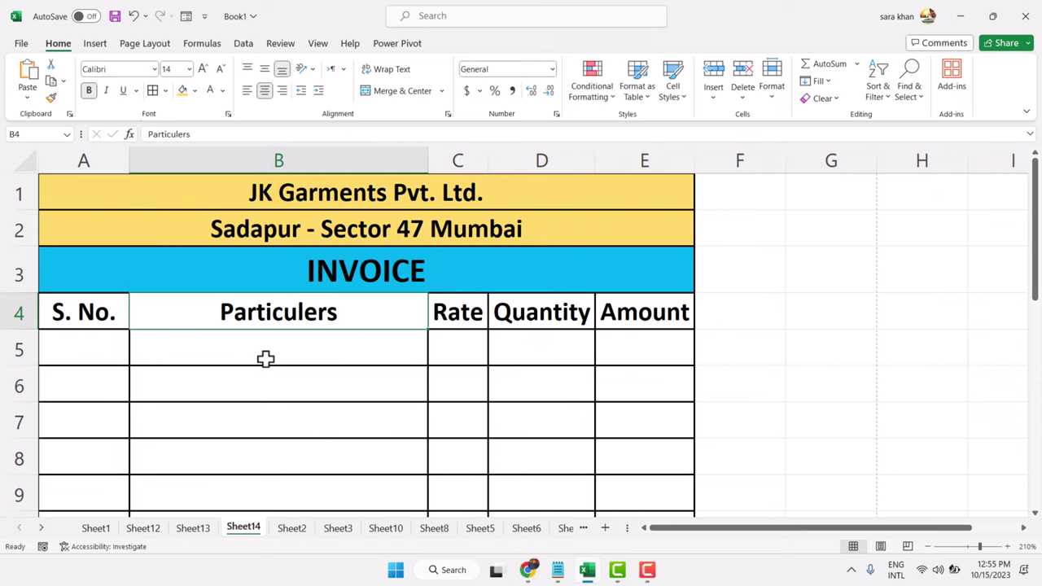
pyautogui.click(460, 314)
pyautogui.scroll(-5, 569, 364)
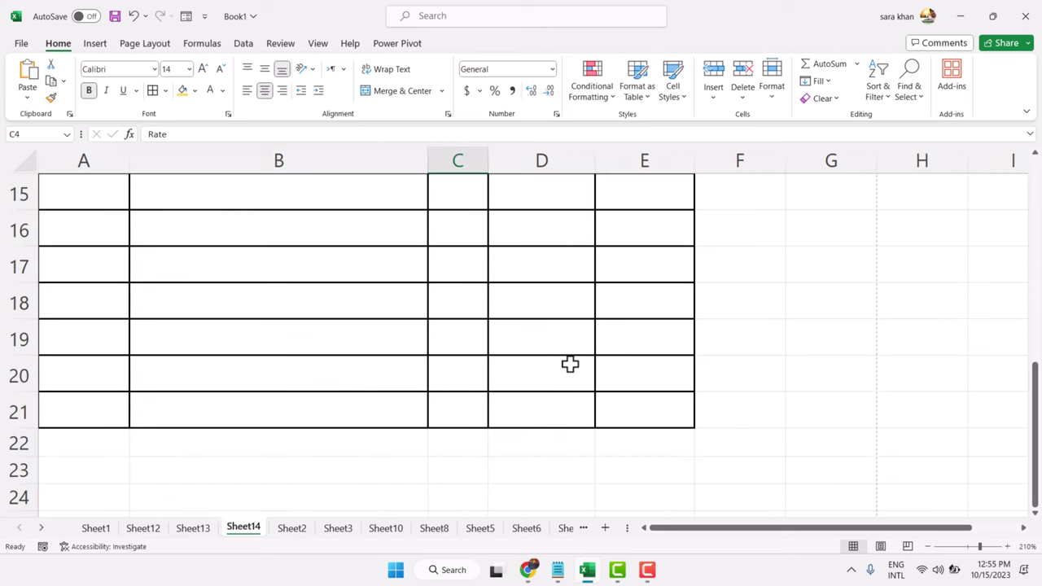
pyautogui.scroll(5, 570, 365)
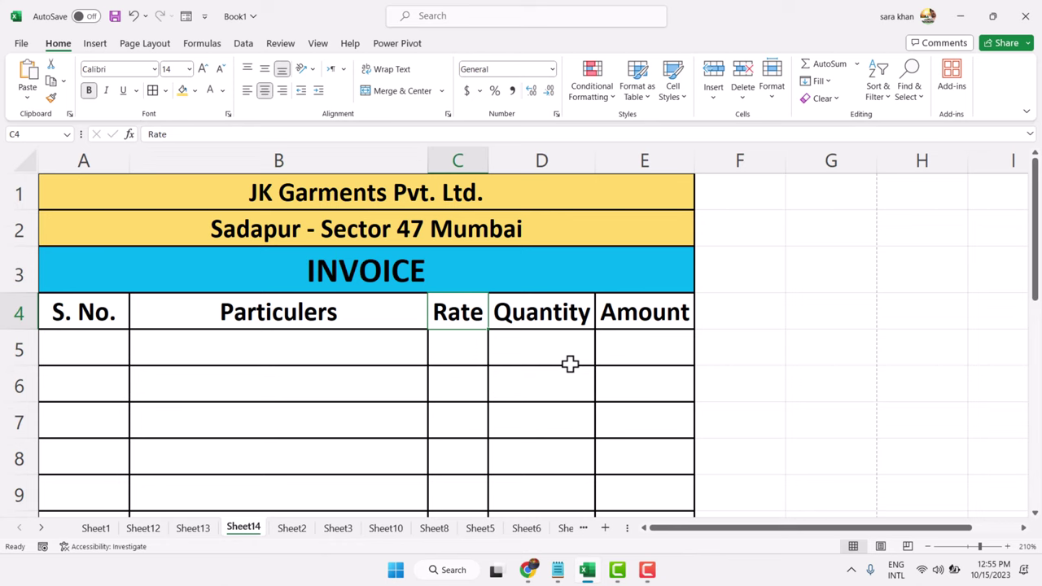
pyautogui.scroll(-1, 344, 263)
pyautogui.scroll(1, 140, 300)
pyautogui.moveTo(76, 307); pyautogui.dragTo(610, 317)
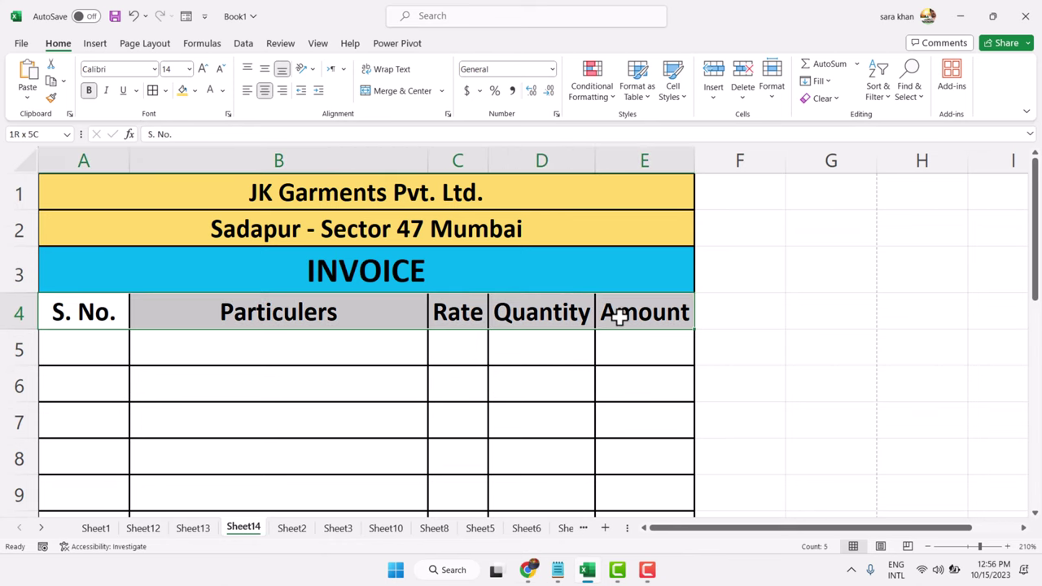
pyautogui.moveTo(356, 318); pyautogui.dragTo(236, 350)
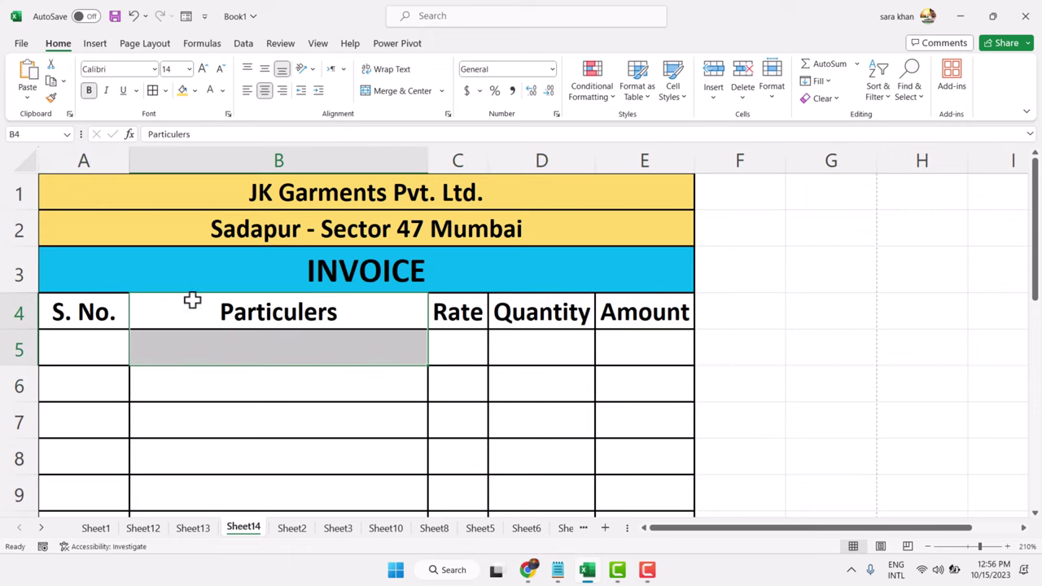
pyautogui.moveTo(84, 305)
pyautogui.mouseDown()
pyautogui.moveTo(139, 304)
pyautogui.moveTo(65, 303)
pyautogui.mouseUp()
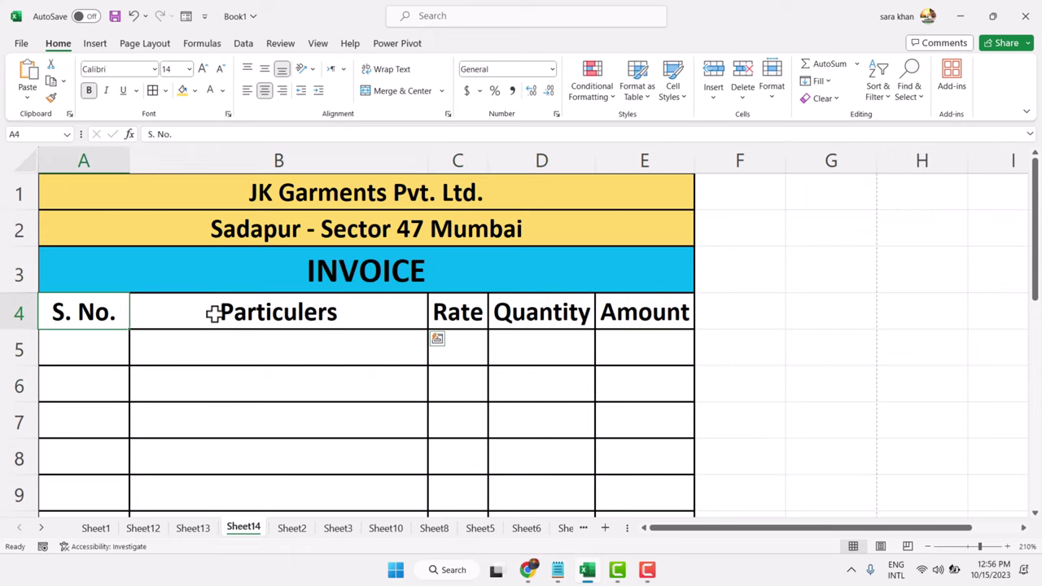
pyautogui.moveTo(214, 314); pyautogui.dragTo(610, 309)
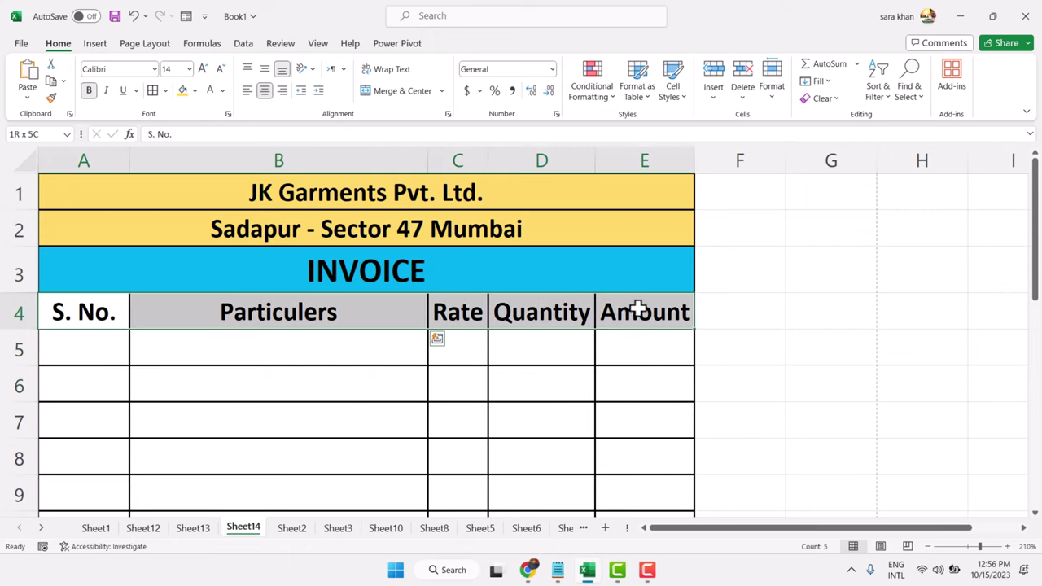
pyautogui.click(18, 309)
pyautogui.click(116, 319)
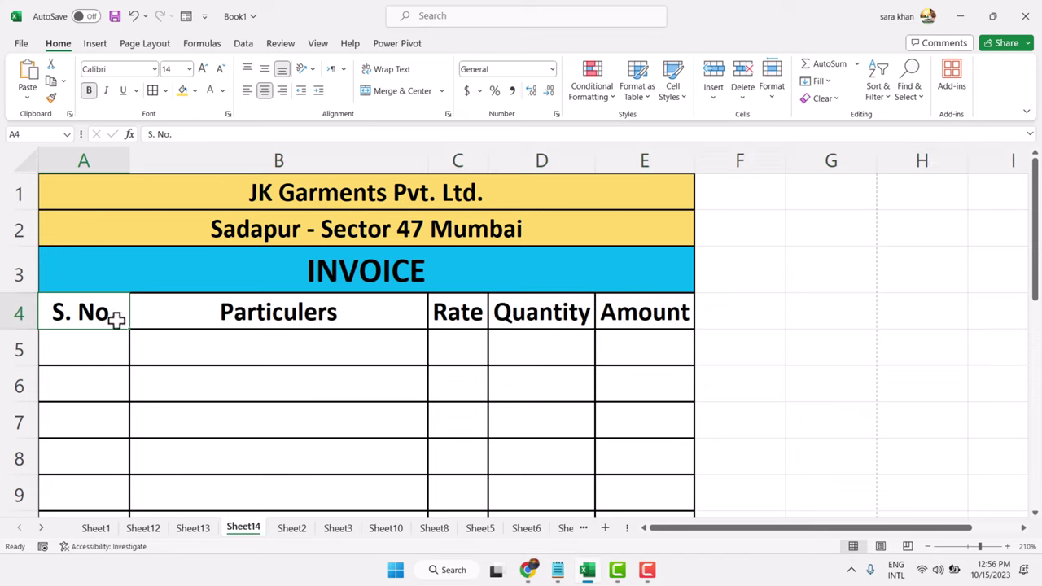
pyautogui.moveTo(52, 309); pyautogui.dragTo(619, 310)
pyautogui.moveTo(70, 352); pyautogui.dragTo(70, 398)
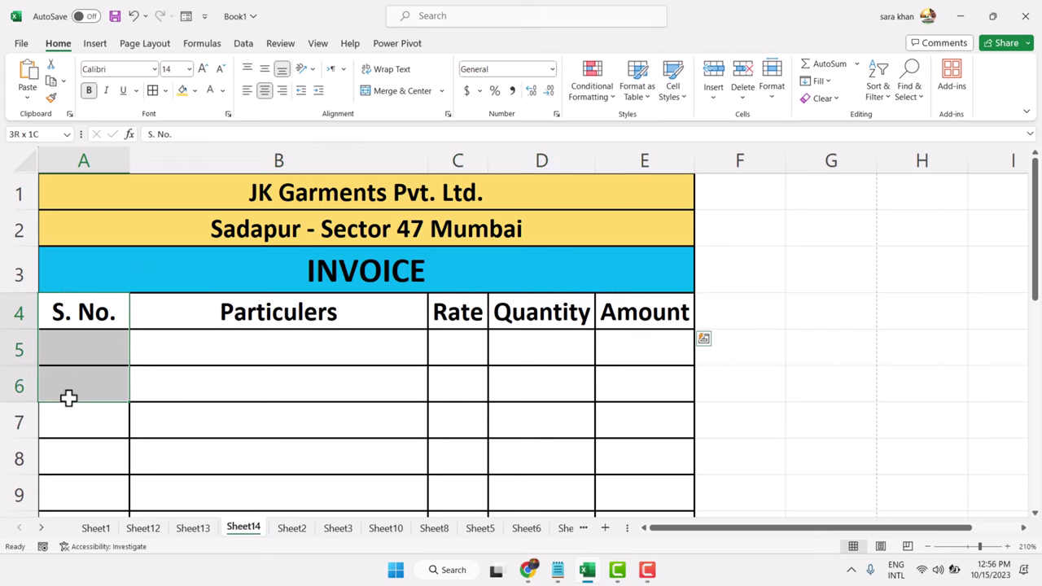
pyautogui.click(62, 306)
pyautogui.click(8, 309)
pyautogui.moveTo(11, 312); pyautogui.dragTo(8, 413)
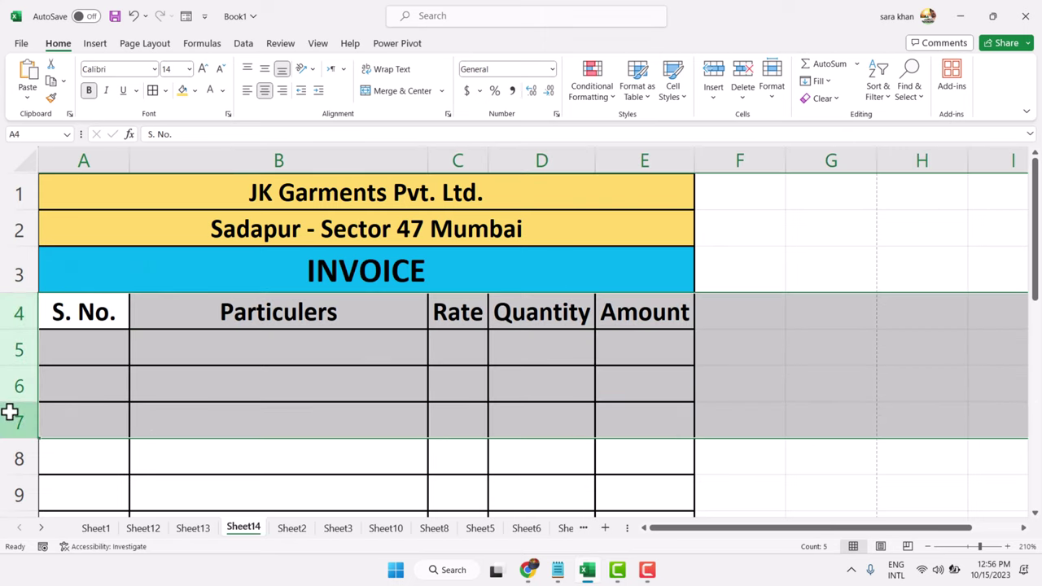
pyautogui.click(21, 423)
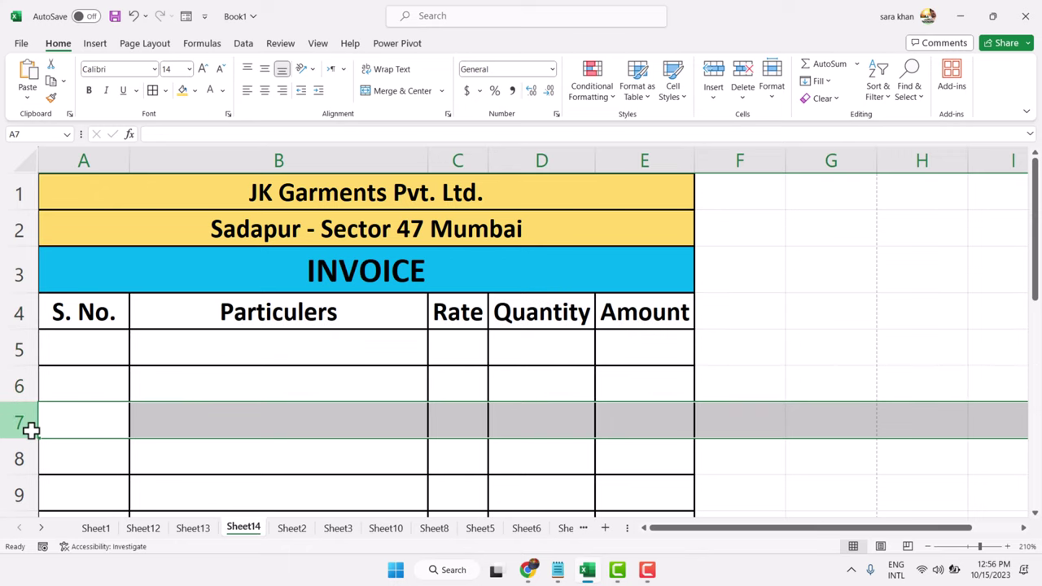
pyautogui.click(224, 344)
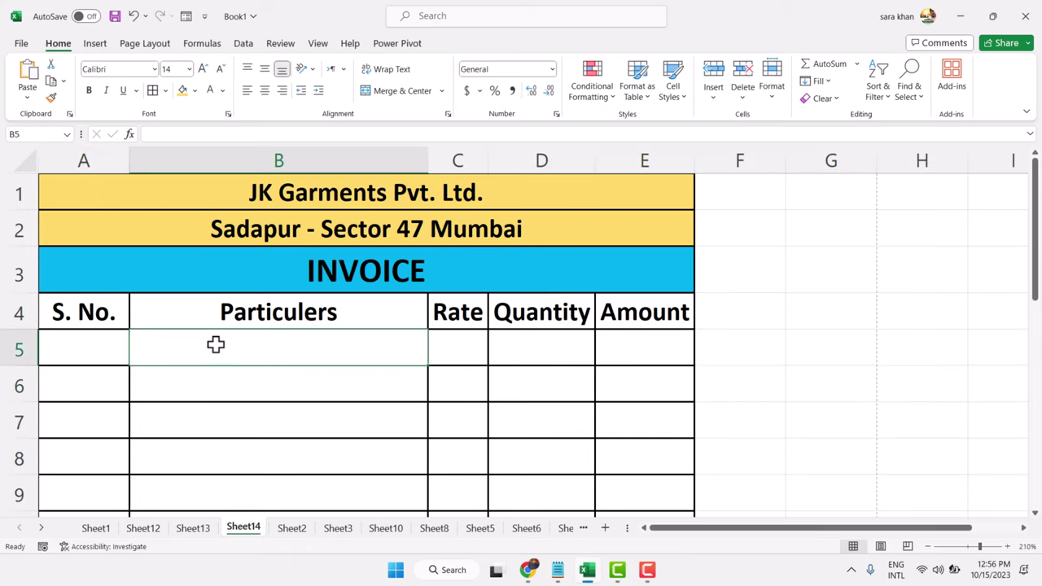
pyautogui.moveTo(51, 309); pyautogui.dragTo(546, 314)
pyautogui.click(52, 314)
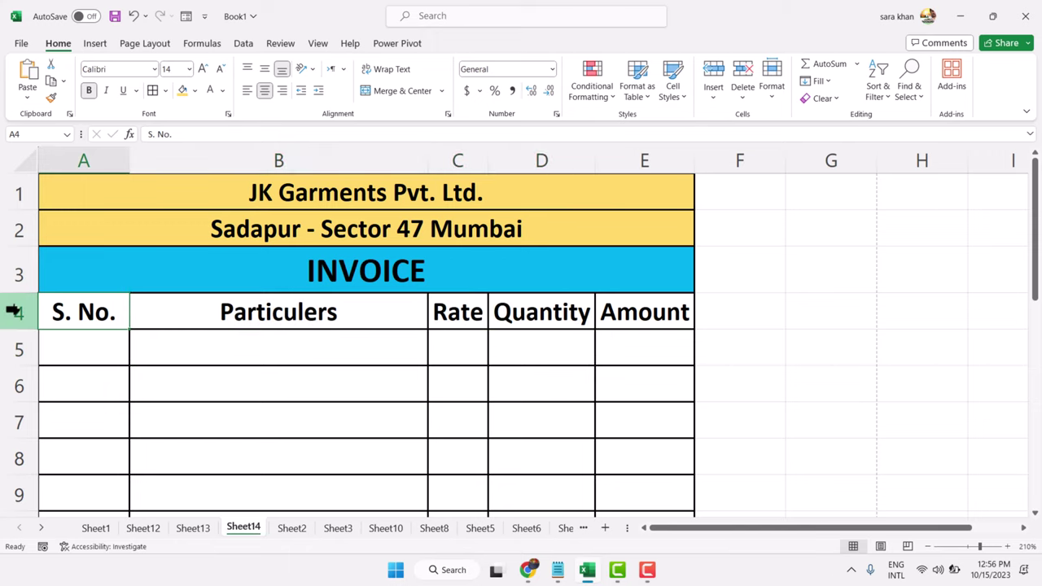
pyautogui.click(65, 336)
# Insert five blank rows between the INVOICE heading in row 3 and the item column header row.
pyautogui.click(10, 316)
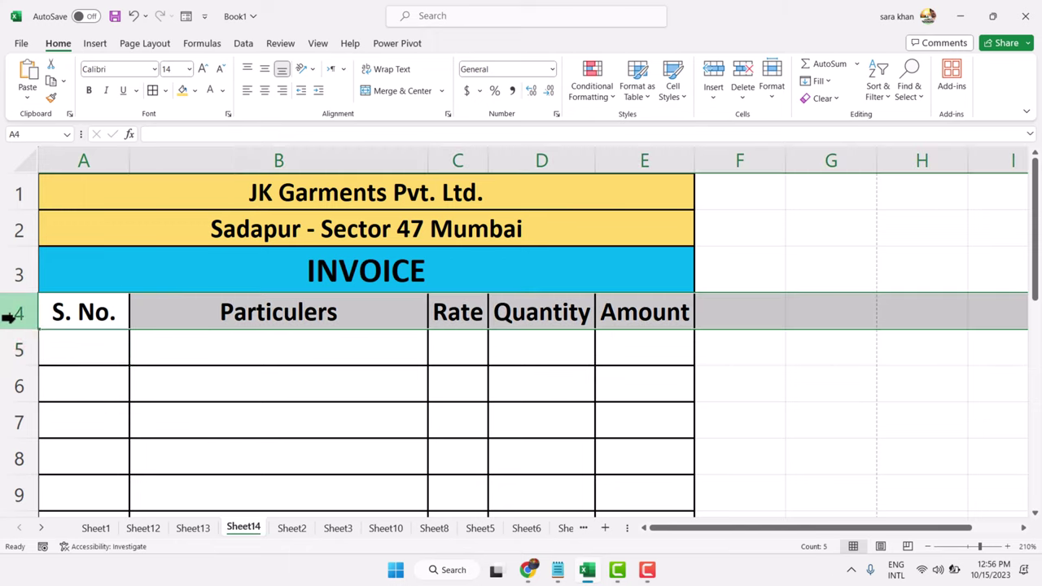
pyautogui.rightClick(9, 315)
pyautogui.click(66, 188)
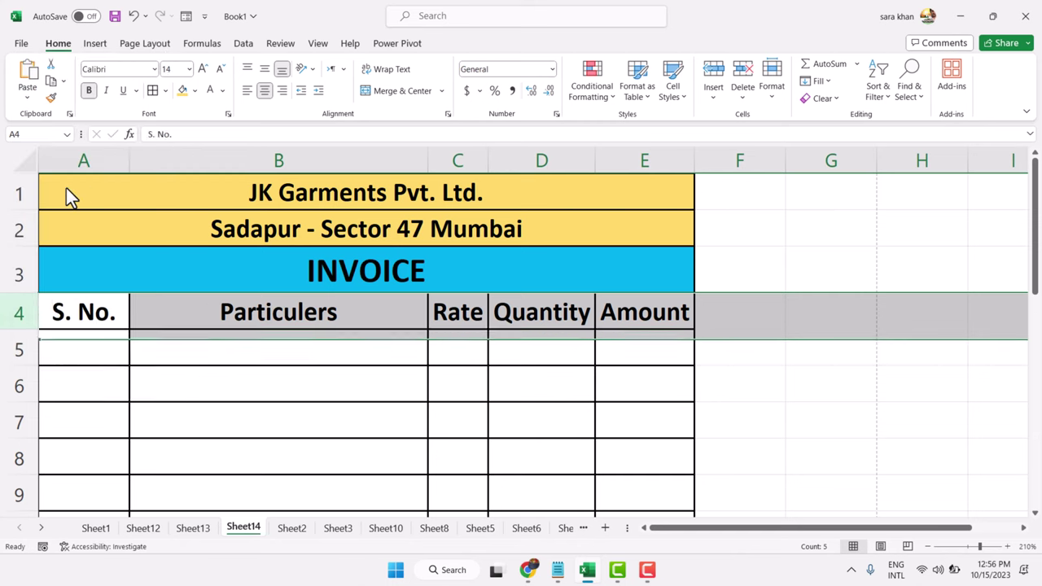
pyautogui.rightClick(18, 324)
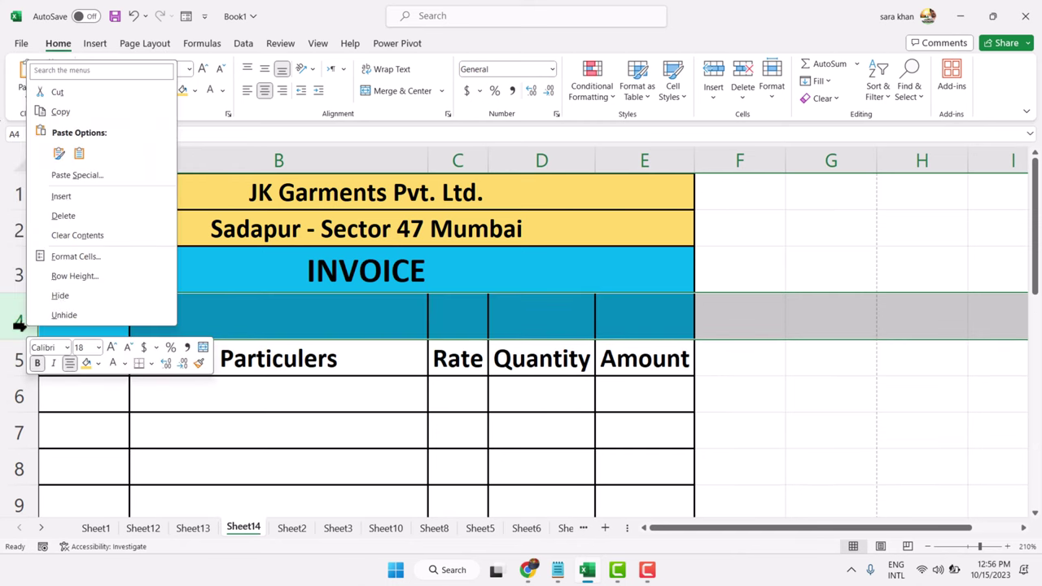
pyautogui.click(67, 195)
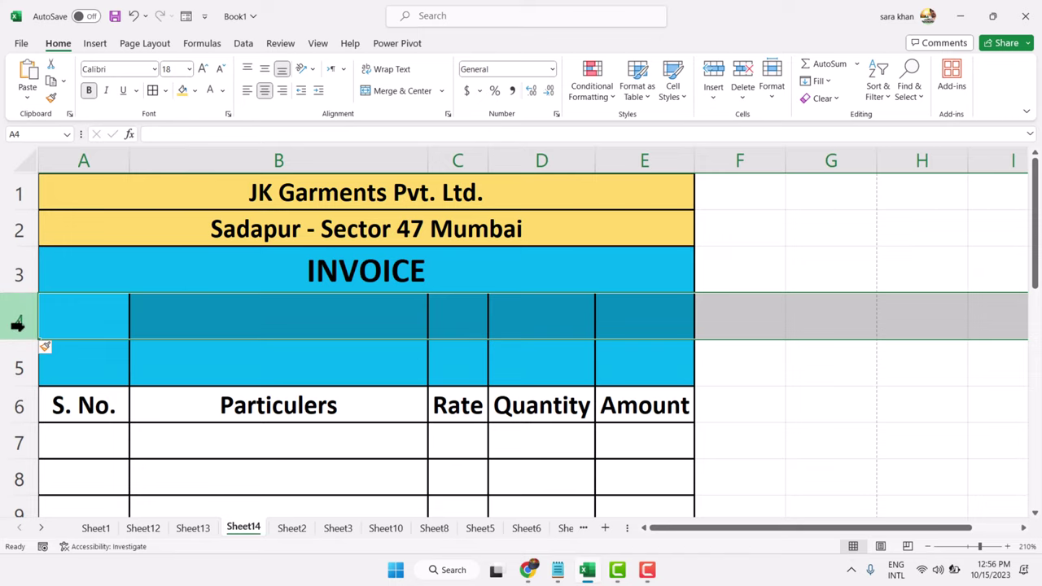
pyautogui.rightClick(18, 324)
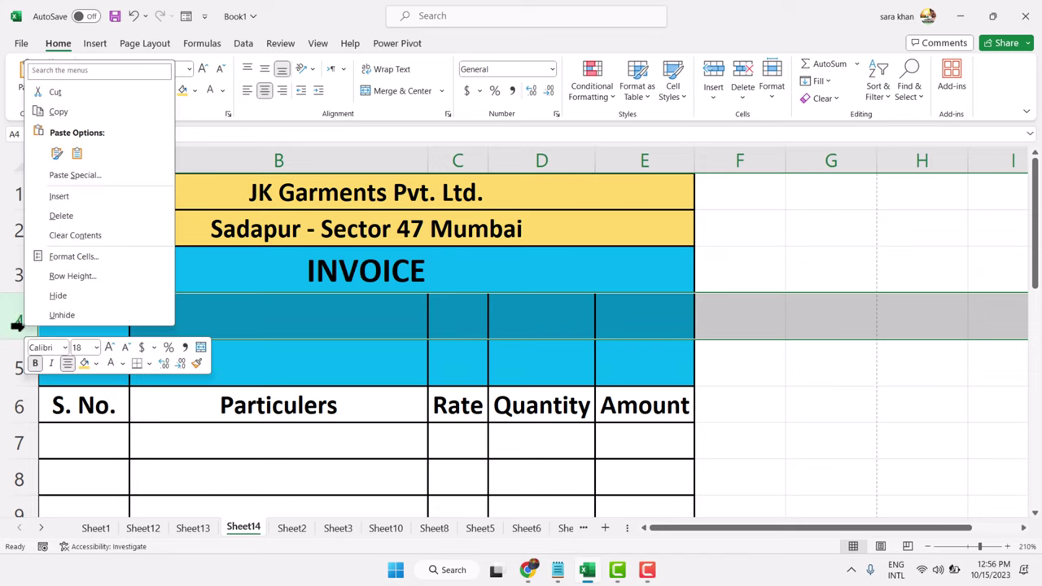
pyautogui.click(76, 203)
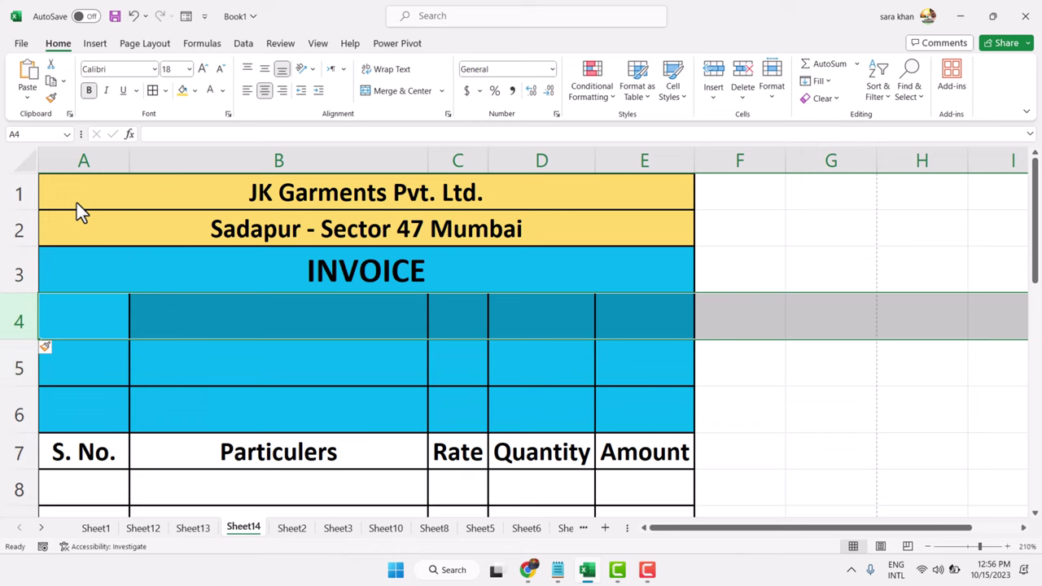
pyautogui.rightClick(19, 368)
pyautogui.click(61, 241)
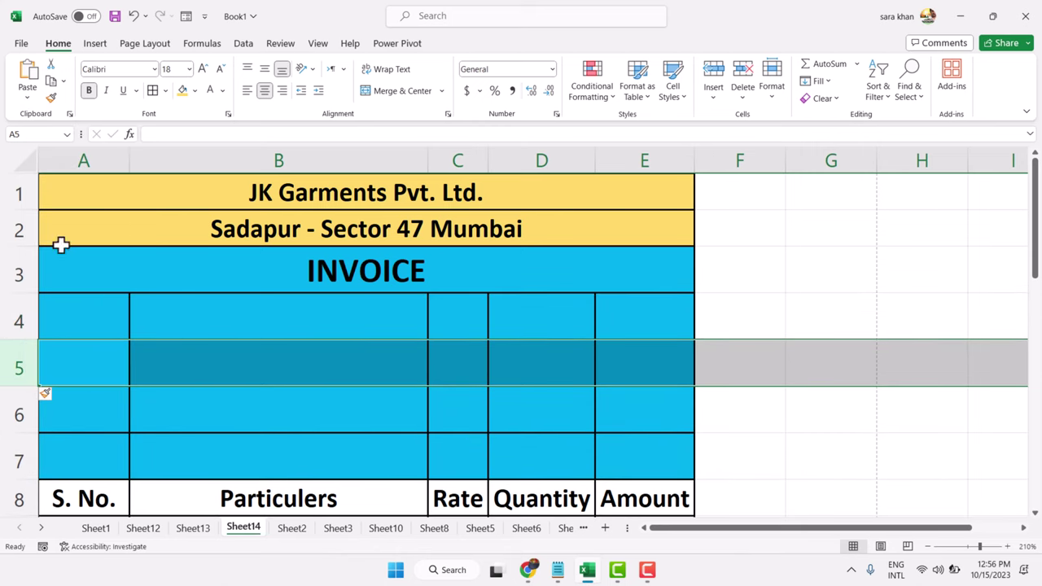
pyautogui.rightClick(16, 375)
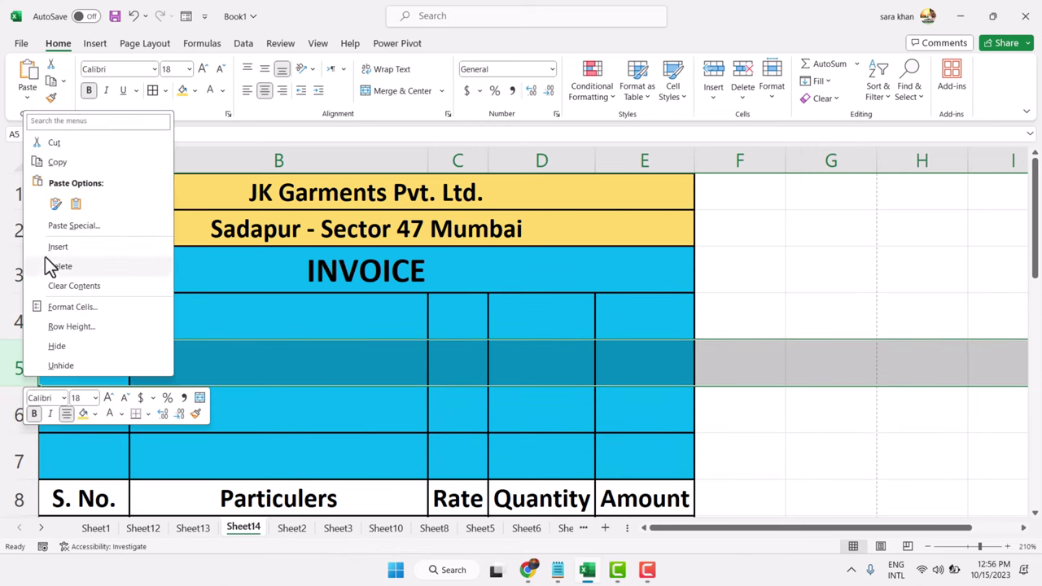
pyautogui.click(47, 251)
pyautogui.scroll(-3, 279, 342)
pyautogui.scroll(3, 280, 339)
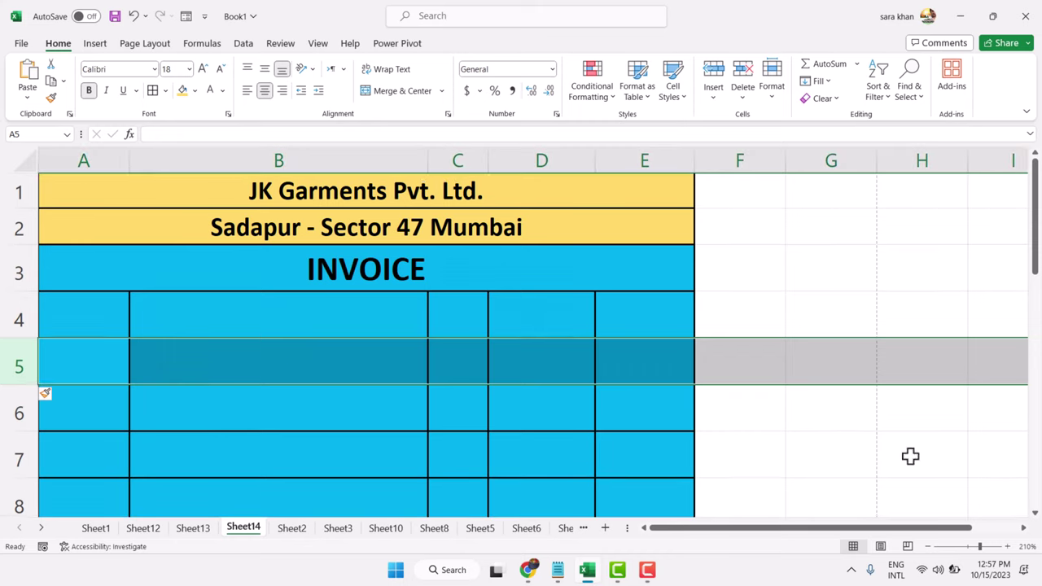
# Fill the blank details area A4:E8 below the INVOICE heading with white.
pyautogui.click(927, 547)
pyautogui.click(927, 546)
pyautogui.click(927, 546)
pyautogui.click(927, 546)
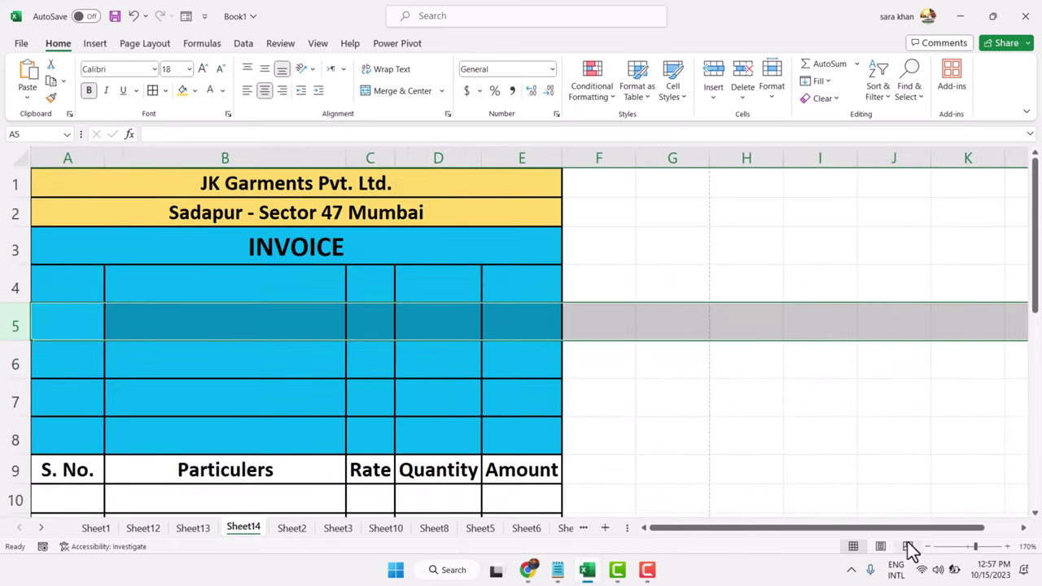
pyautogui.click(927, 546)
pyautogui.click(927, 546)
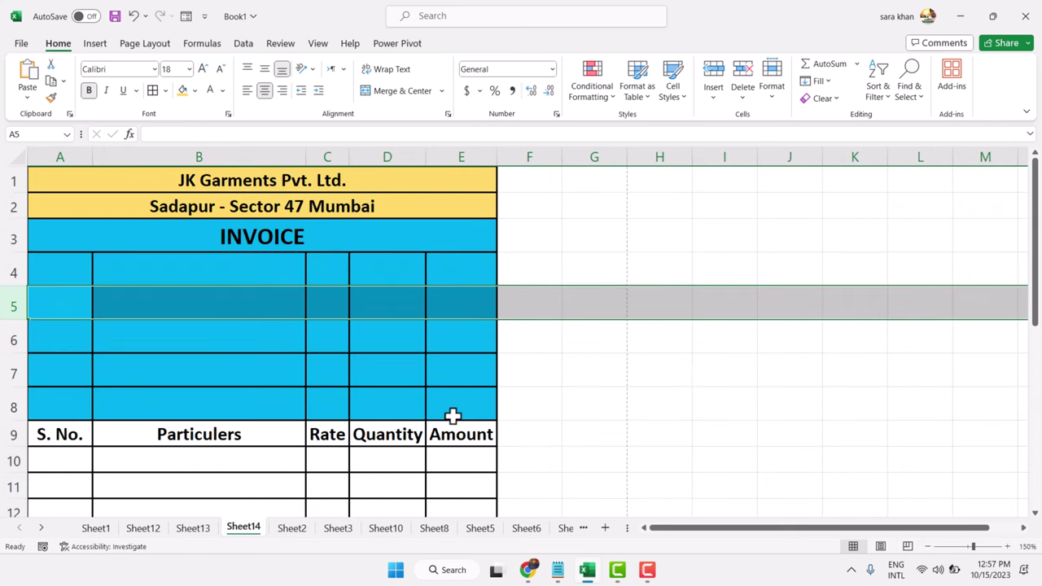
pyautogui.click(407, 402)
pyautogui.moveTo(62, 271); pyautogui.dragTo(475, 399)
pyautogui.click(194, 90)
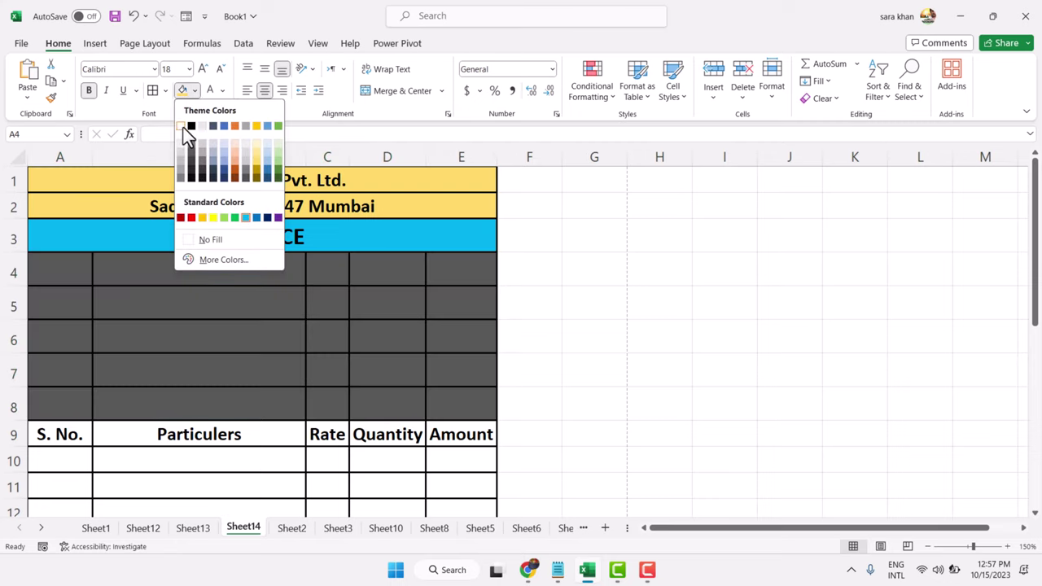
pyautogui.click(181, 127)
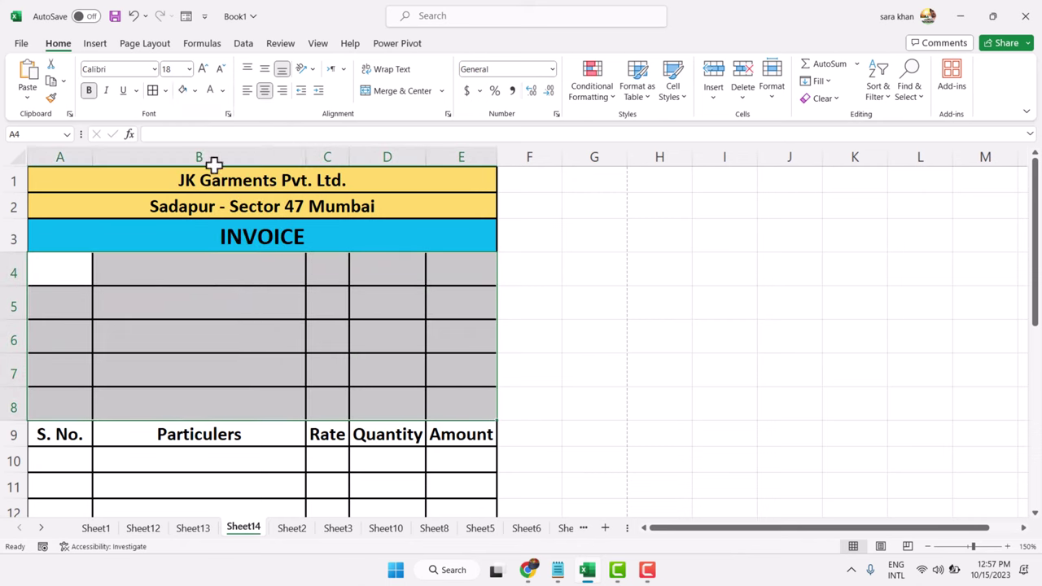
pyautogui.click(236, 339)
pyautogui.scroll(-3, 276, 382)
pyautogui.scroll(3, 276, 381)
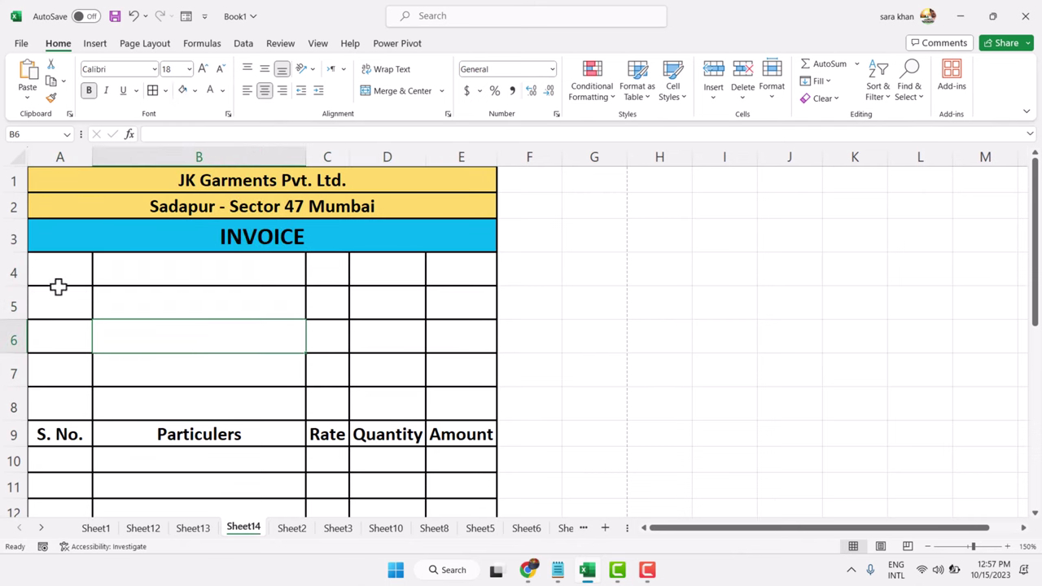
# Enter the label "Bill No." in cell A5 and reduce its font by two sizes so it fits the column.
pyautogui.click(62, 305)
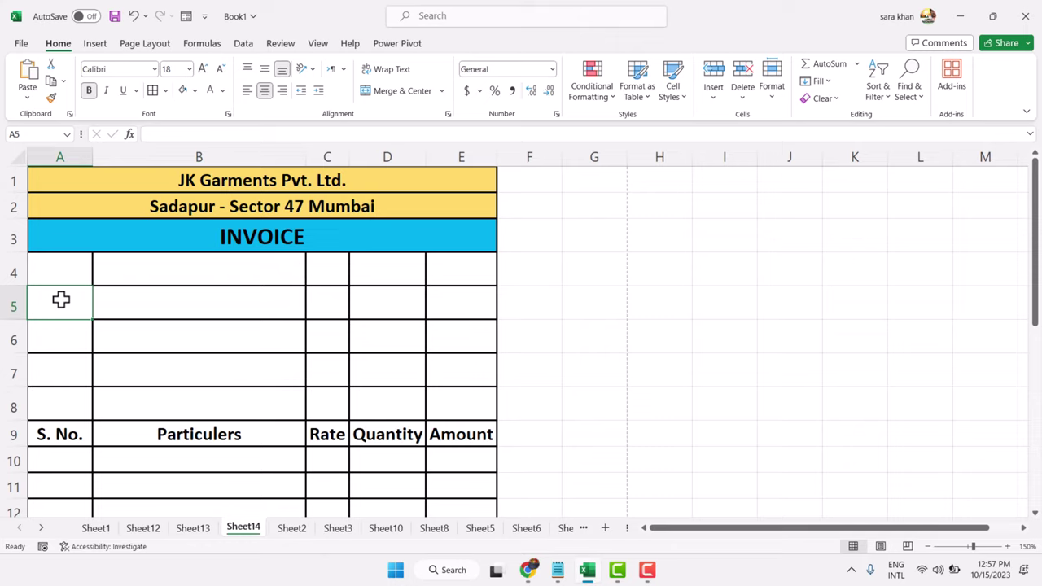
pyautogui.write('Bill')
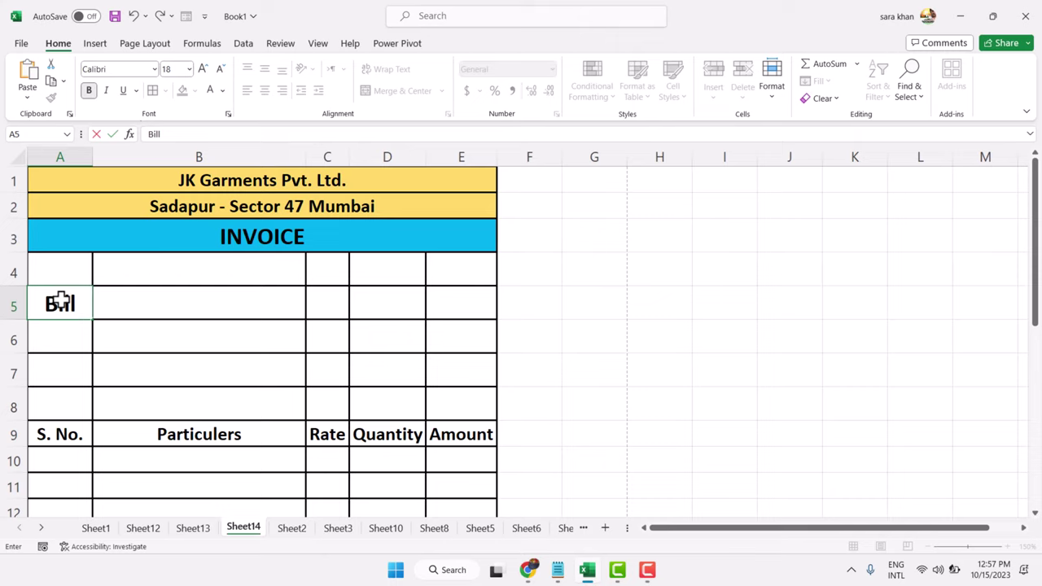
pyautogui.write(' No.')
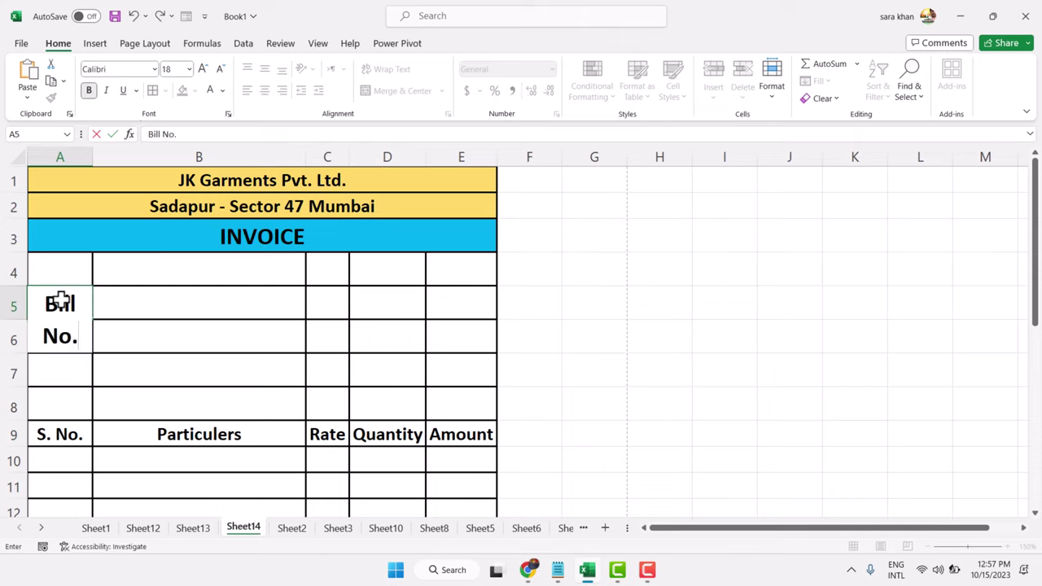
pyautogui.click(94, 152)
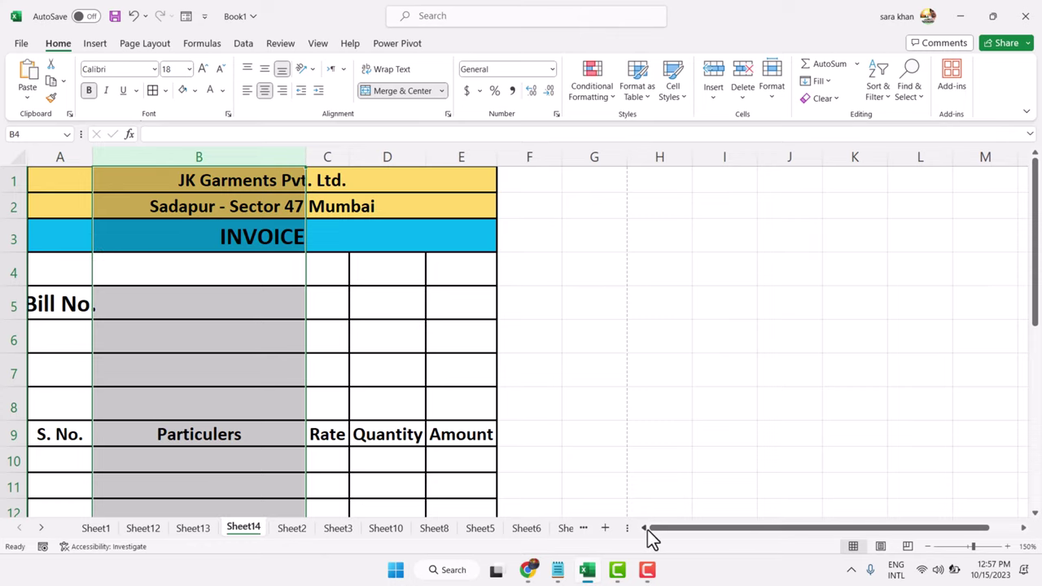
pyautogui.click(43, 298)
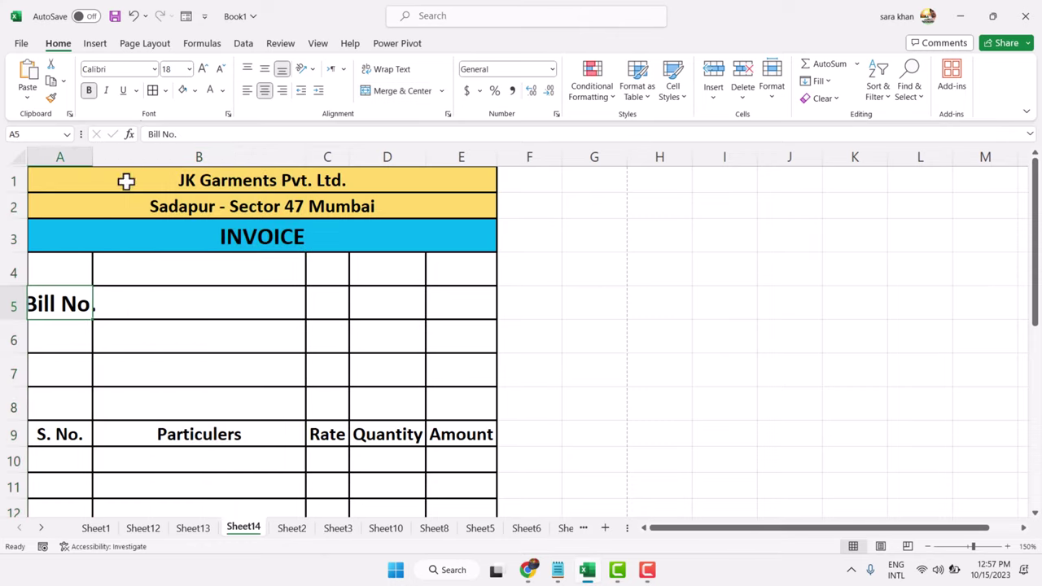
pyautogui.click(220, 69)
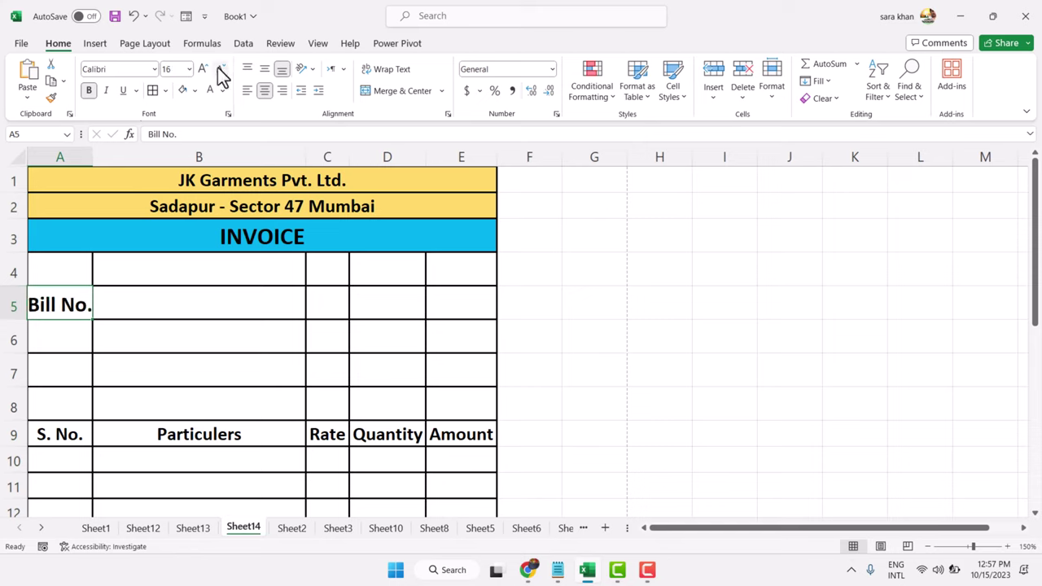
pyautogui.click(220, 69)
# Enter the label "Date.:" in cell C5 and autofit column C to it.
pyautogui.click(318, 306)
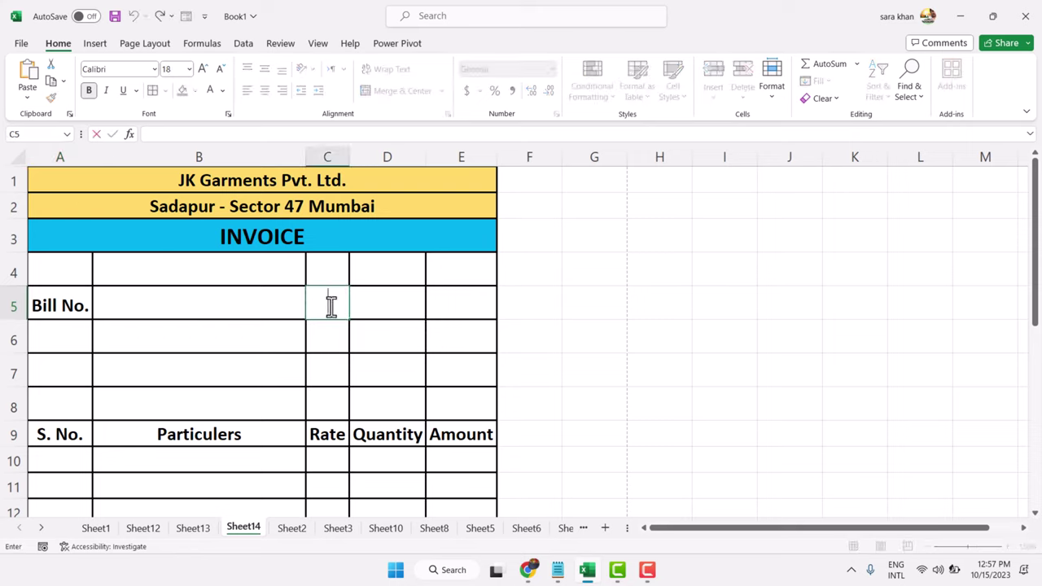
pyautogui.write('ate')
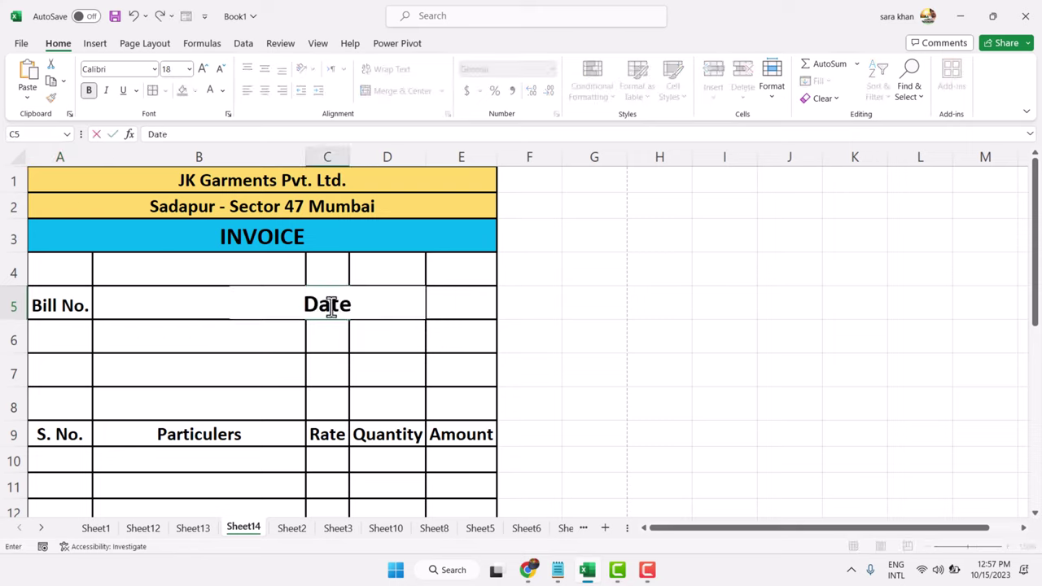
pyautogui.write('.:')
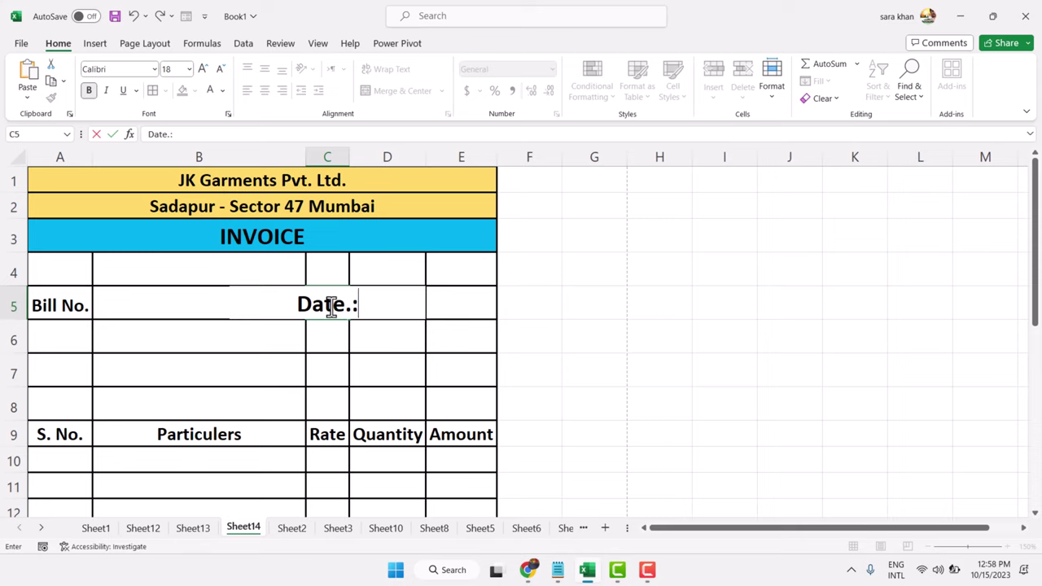
pyautogui.click(351, 157)
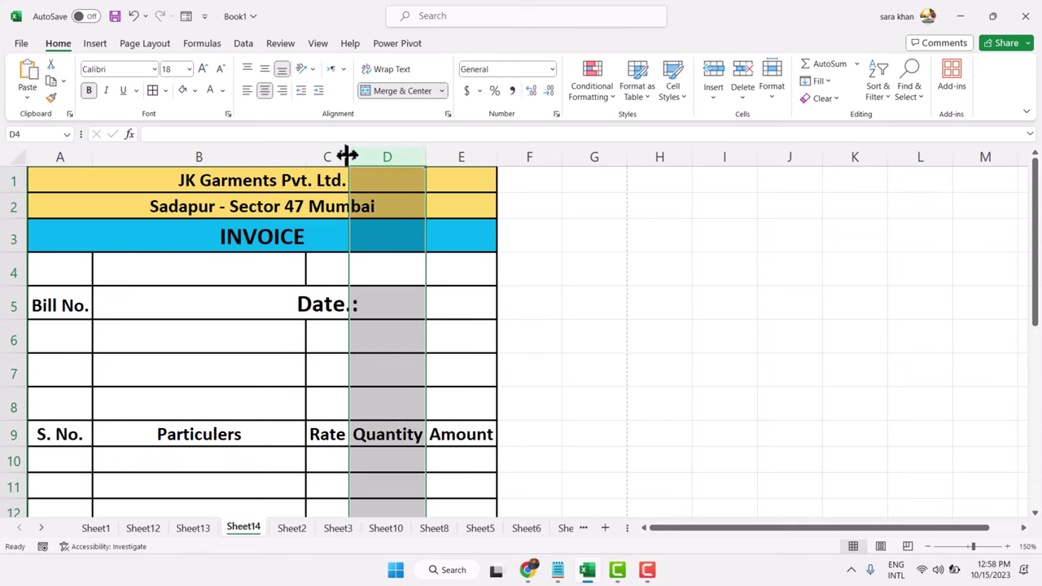
pyautogui.doubleClick(347, 155)
pyautogui.click(427, 301)
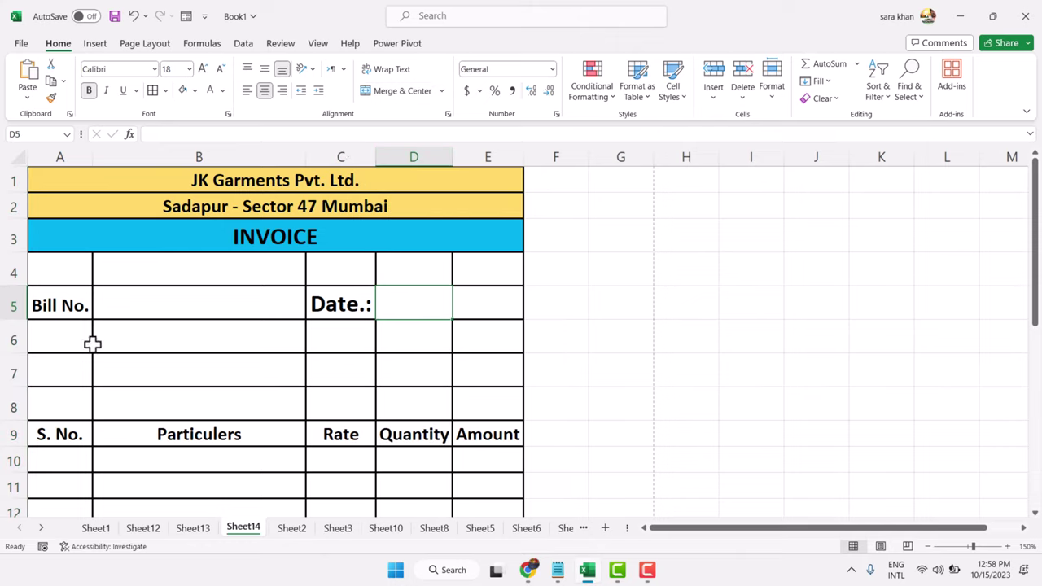
# Enter the labels "Name" in A7 and "Contact" in A8, and autofit column A.
pyautogui.click(71, 369)
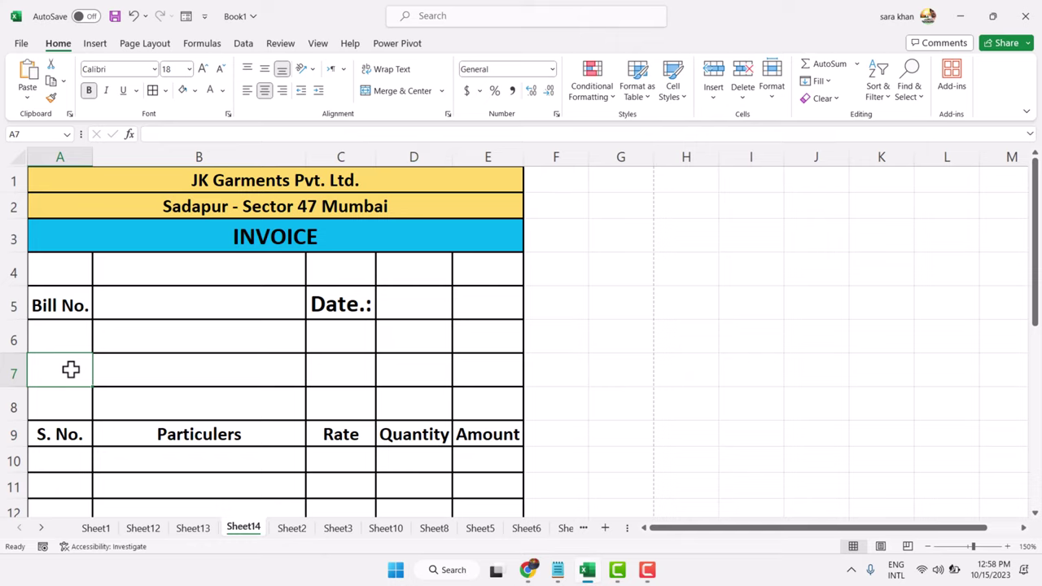
pyautogui.write('Name')
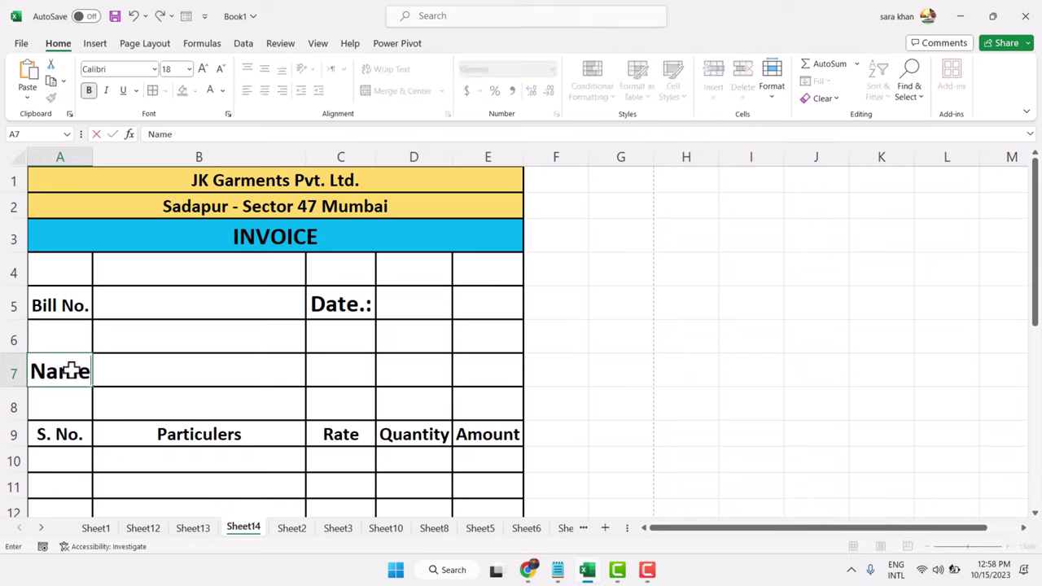
pyautogui.click(66, 408)
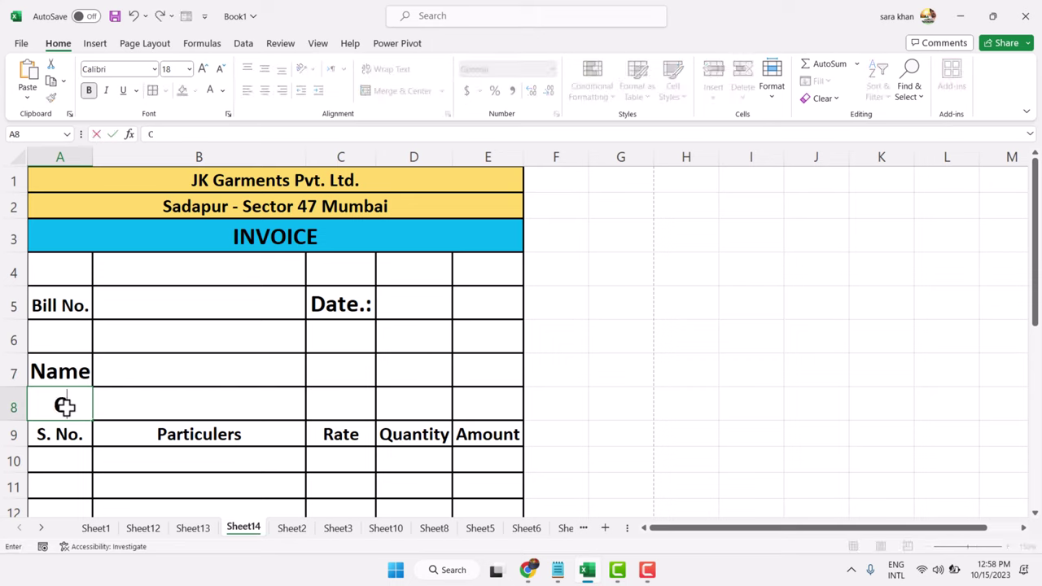
pyautogui.write('Contact')
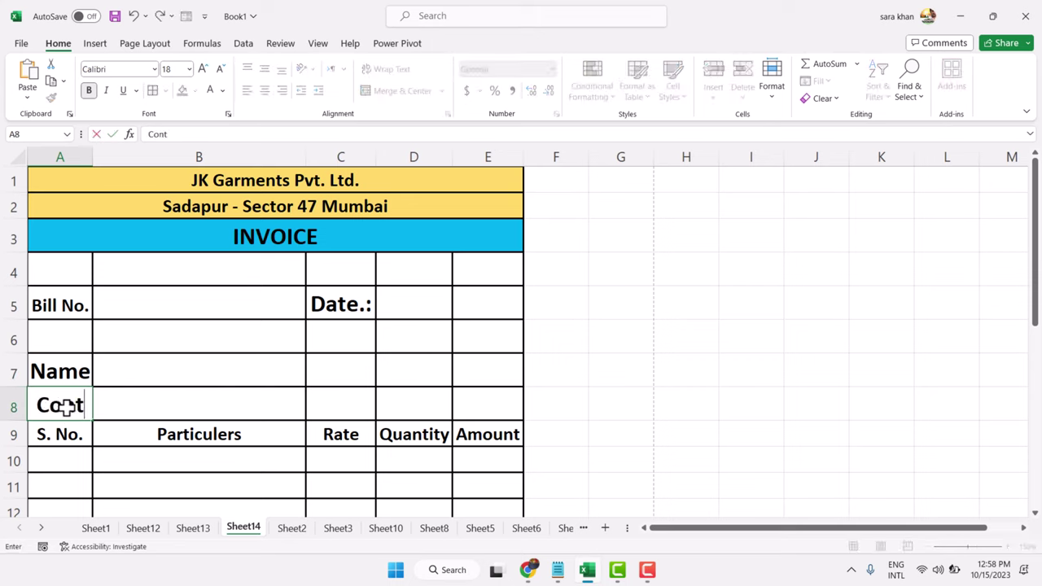
pyautogui.click(92, 151)
pyautogui.doubleClick(94, 156)
pyautogui.click(55, 427)
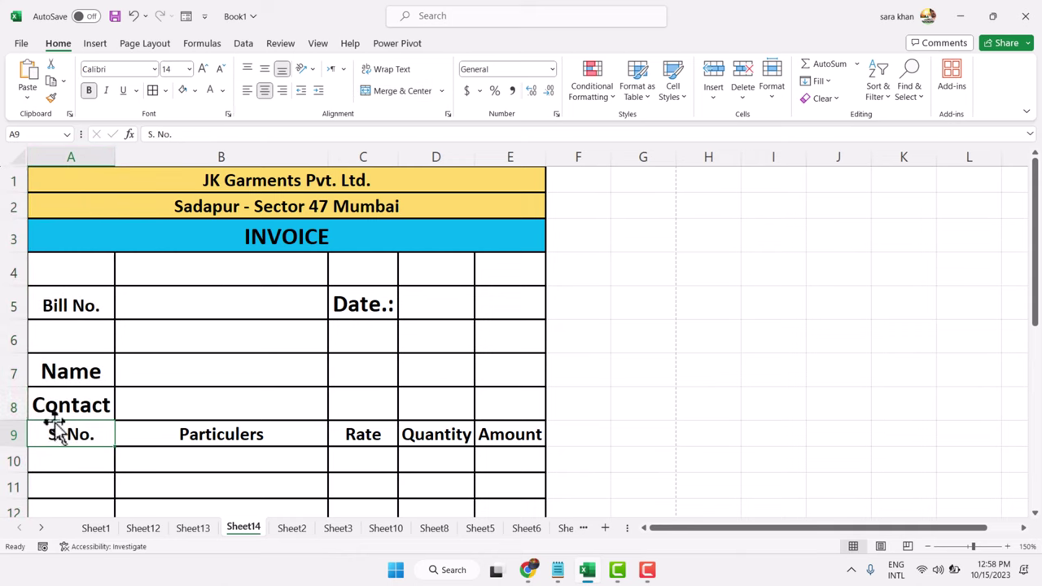
# Insert two blank rows between the Name row and the Contact row.
pyautogui.rightClick(19, 398)
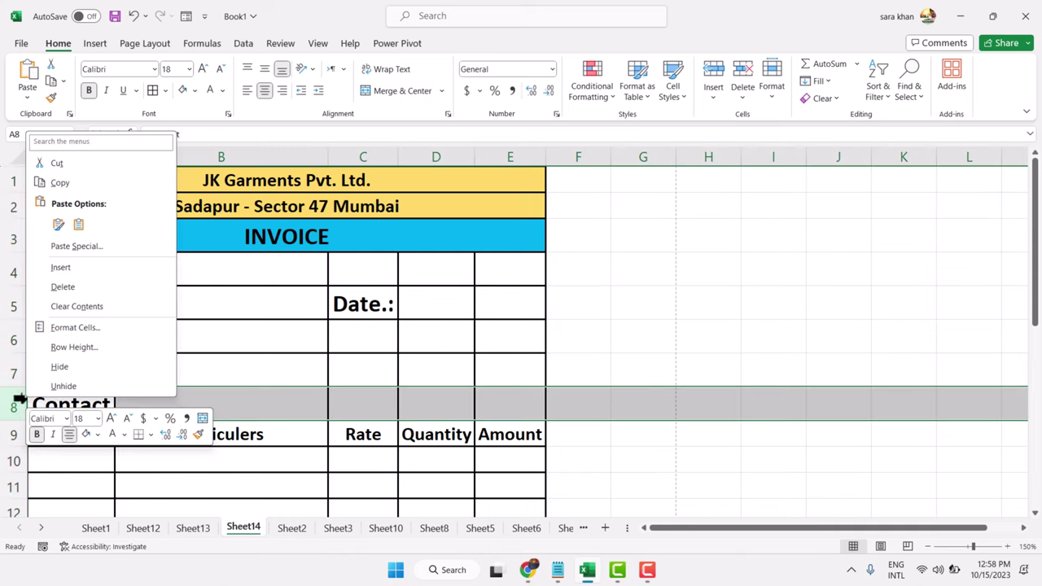
pyautogui.click(68, 267)
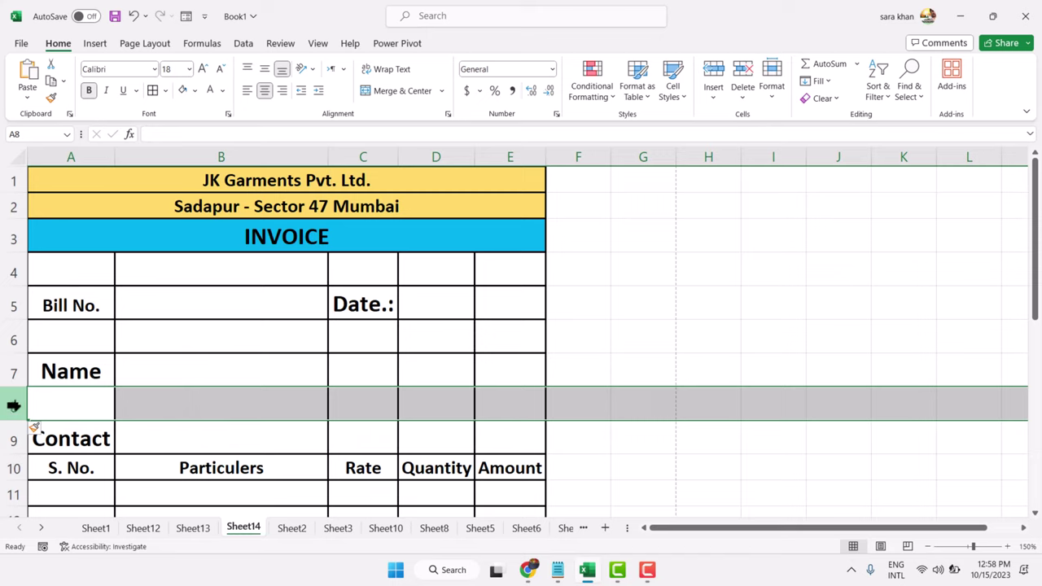
pyautogui.rightClick(12, 436)
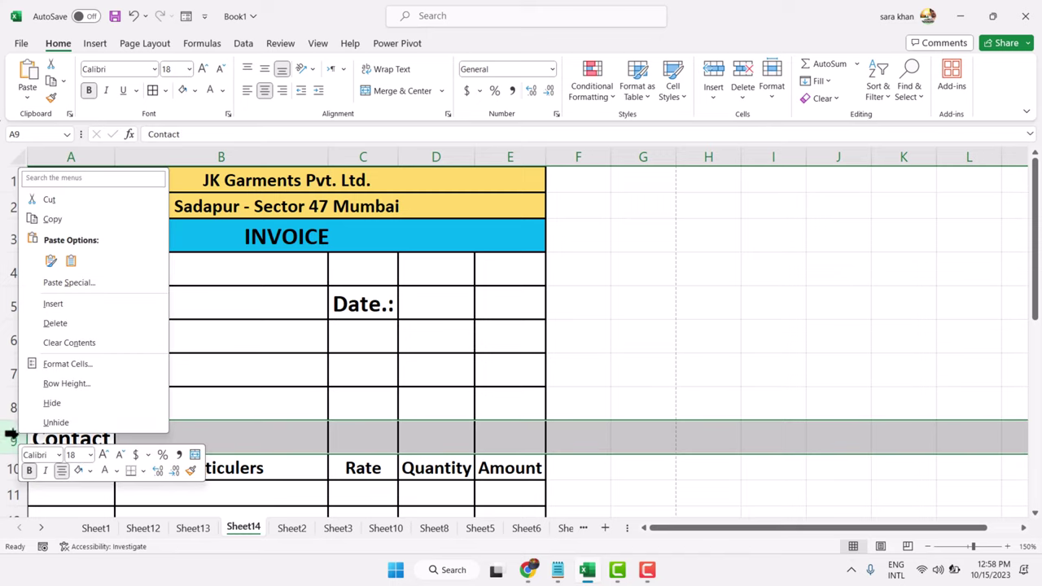
pyautogui.click(50, 304)
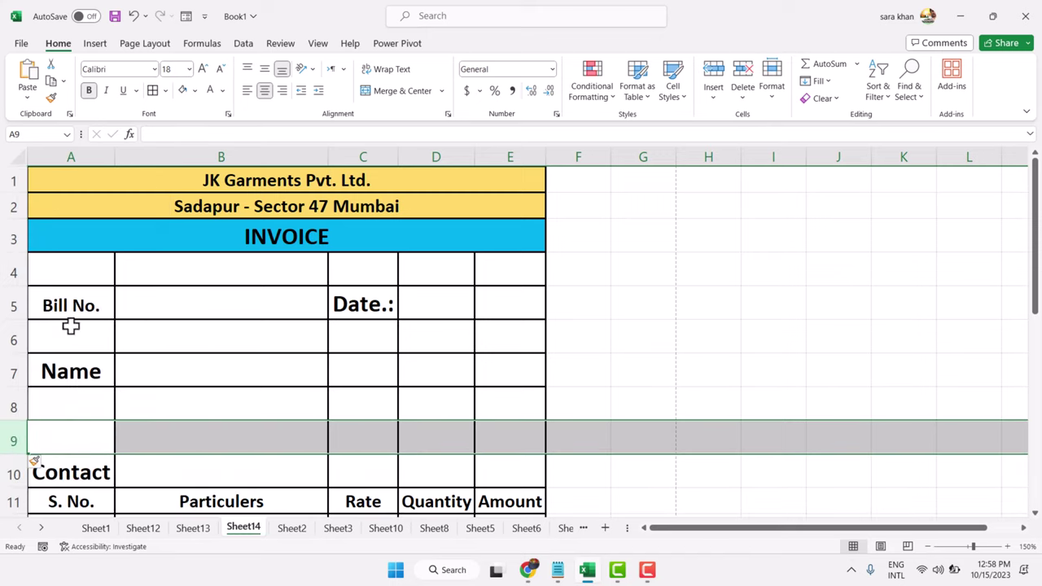
pyautogui.scroll(-2, 191, 403)
pyautogui.scroll(3, 191, 403)
pyautogui.click(106, 407)
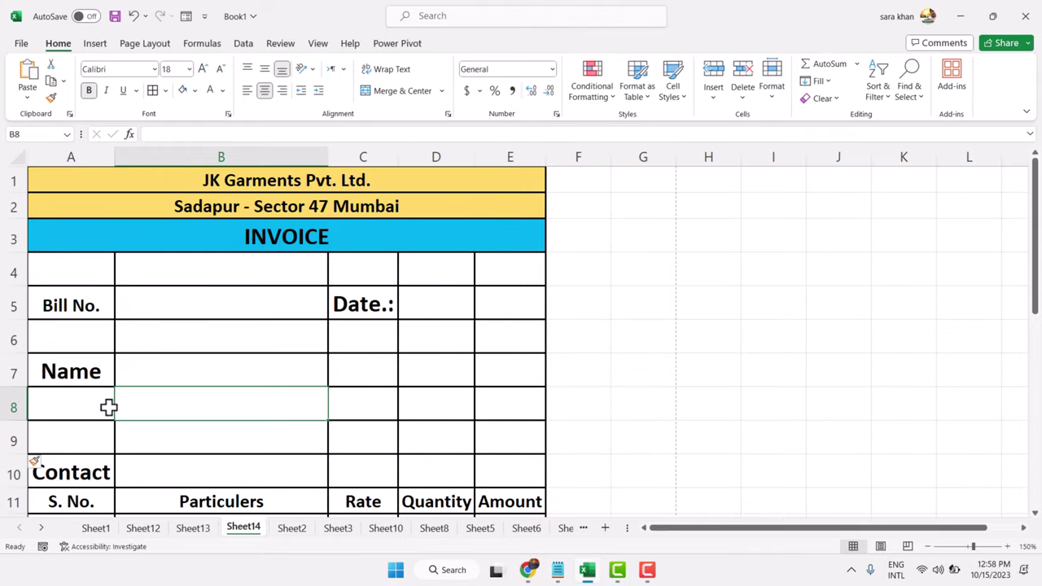
# Move the Contact label from A10 to A8, directly below Name.
pyautogui.moveTo(70, 476); pyautogui.dragTo(83, 403)
pyautogui.click(83, 472)
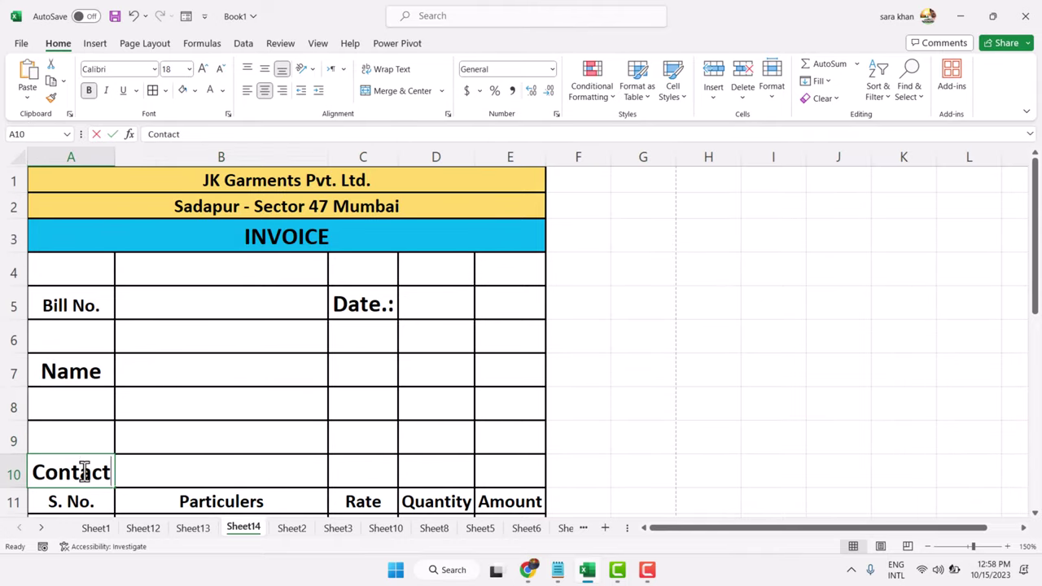
pyautogui.doubleClick(84, 473)
pyautogui.doubleClick(84, 472)
pyautogui.rightClick(84, 472)
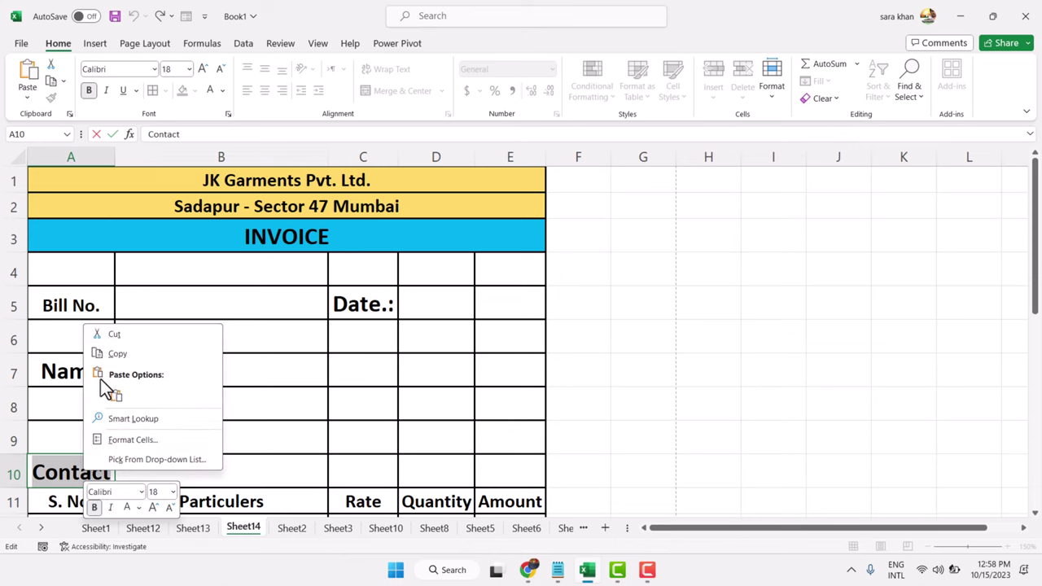
pyautogui.click(114, 335)
pyautogui.click(74, 403)
pyautogui.rightClick(73, 403)
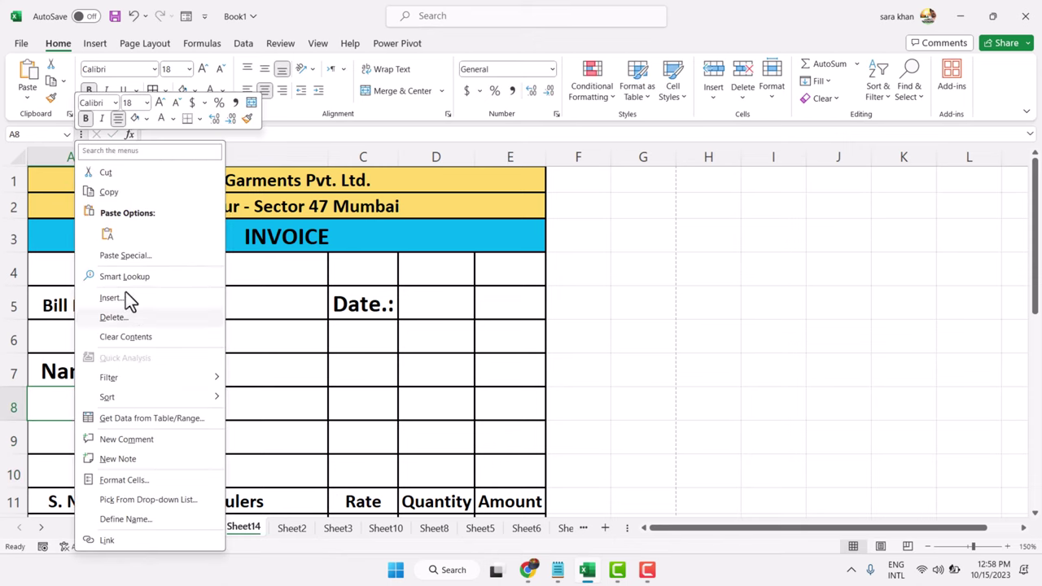
pyautogui.click(113, 237)
# Enter the label "Address" in cell A9 below Contact.
pyautogui.click(73, 439)
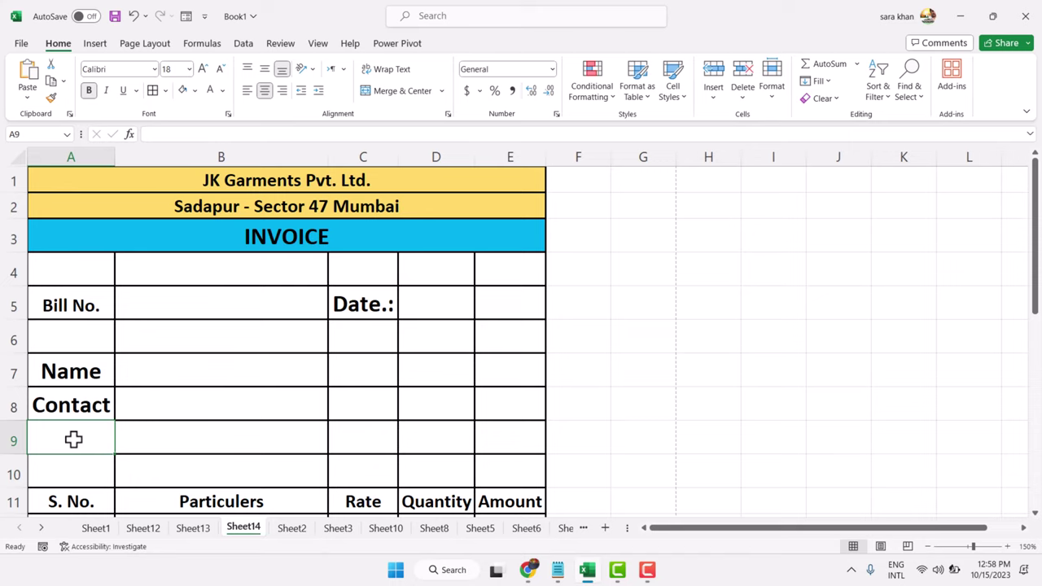
pyautogui.write('Addre')
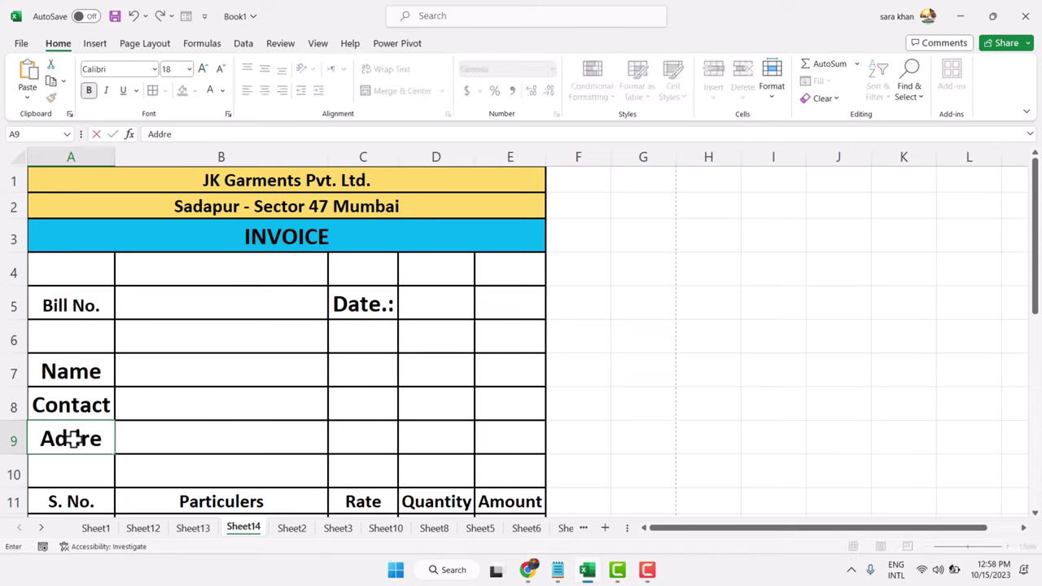
pyautogui.write('ss')
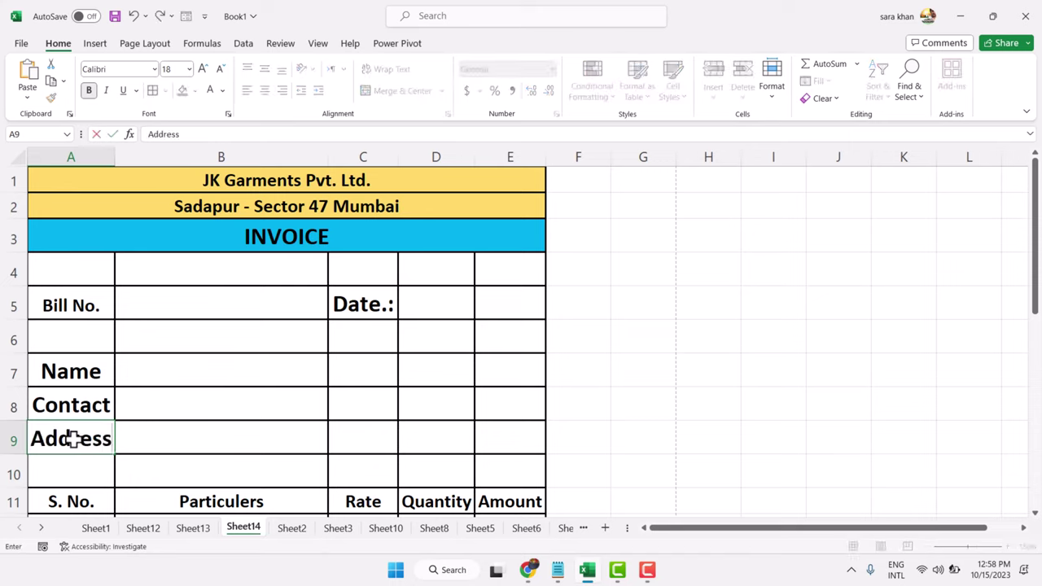
pyautogui.click(179, 437)
# Fill the item header row A11:E11, from S. No. to Amount, with standard yellow.
pyautogui.scroll(-2, 63, 283)
pyautogui.click(84, 279)
pyautogui.moveTo(83, 279); pyautogui.dragTo(491, 274)
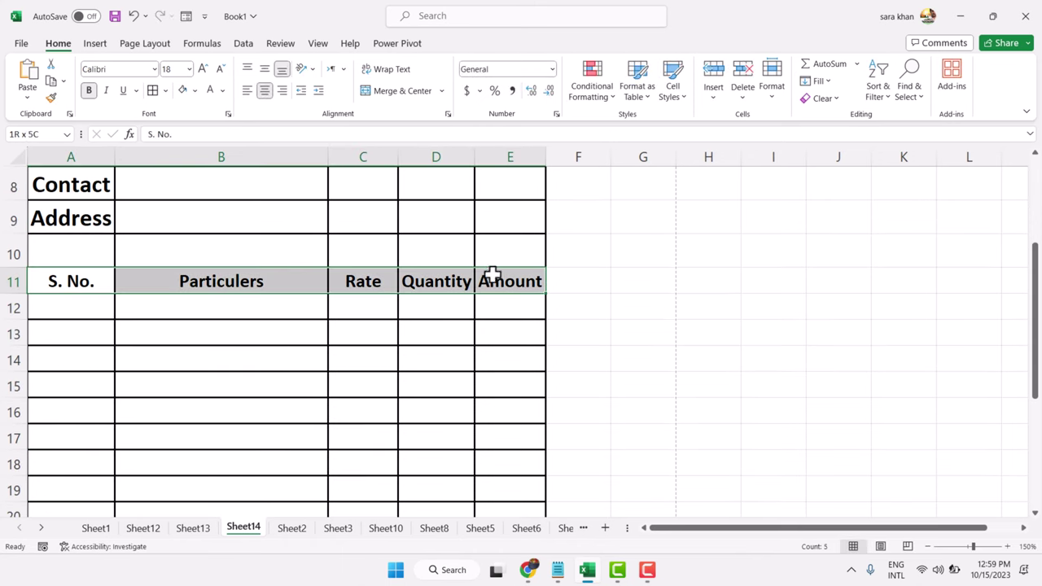
pyautogui.click(194, 90)
pyautogui.click(211, 218)
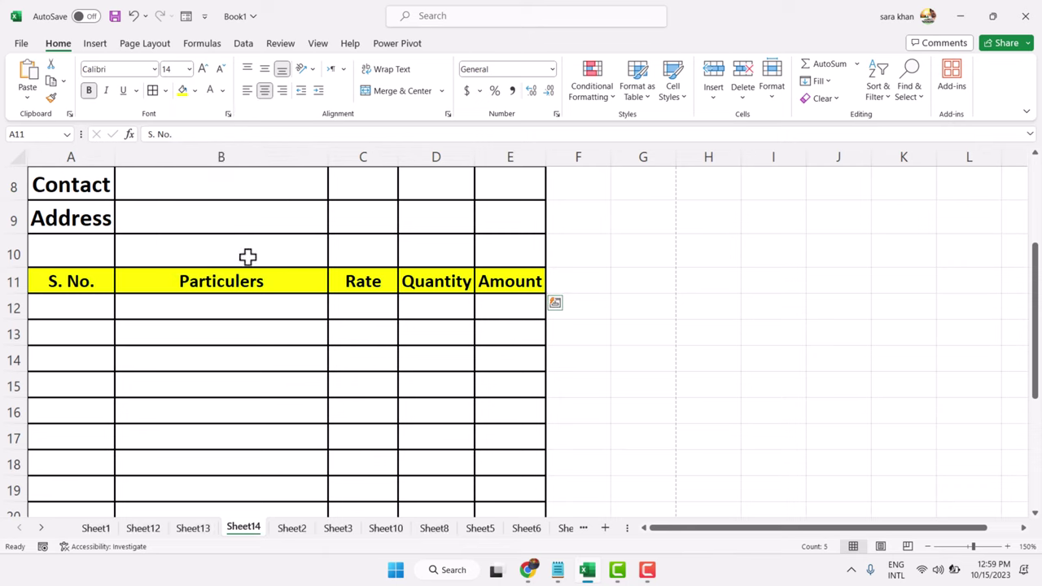
pyautogui.scroll(3, 361, 372)
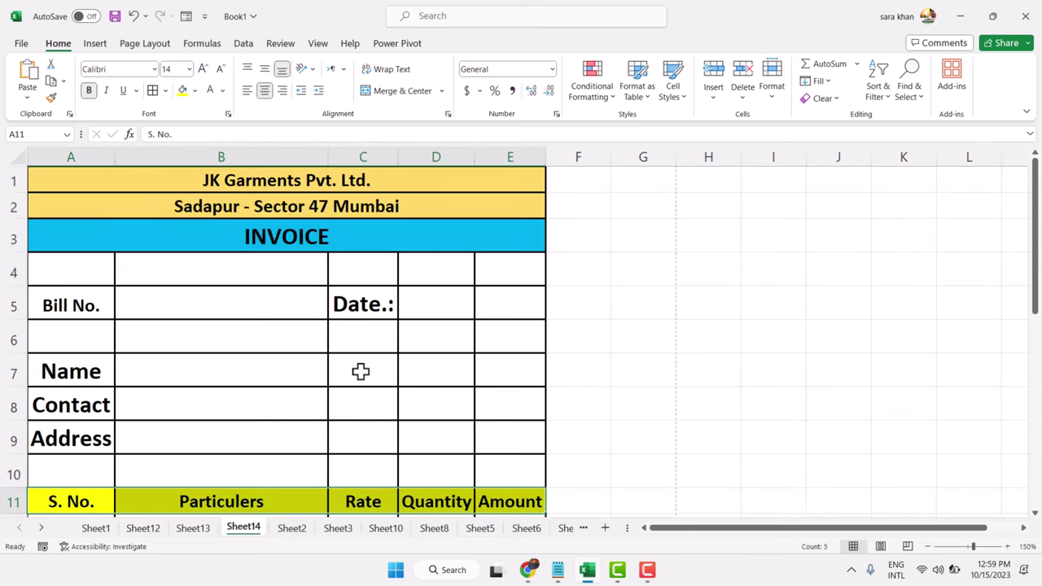
# Fill the Bill No. and Date row A5:E5 with light gold, and merge and center D5:E5.
pyautogui.moveTo(34, 303); pyautogui.dragTo(492, 300)
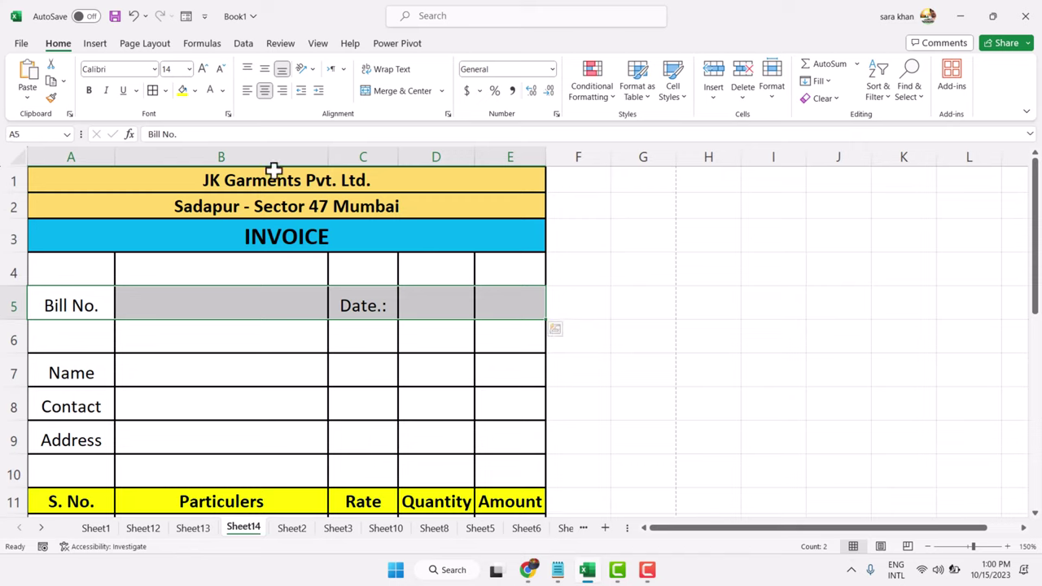
pyautogui.click(196, 91)
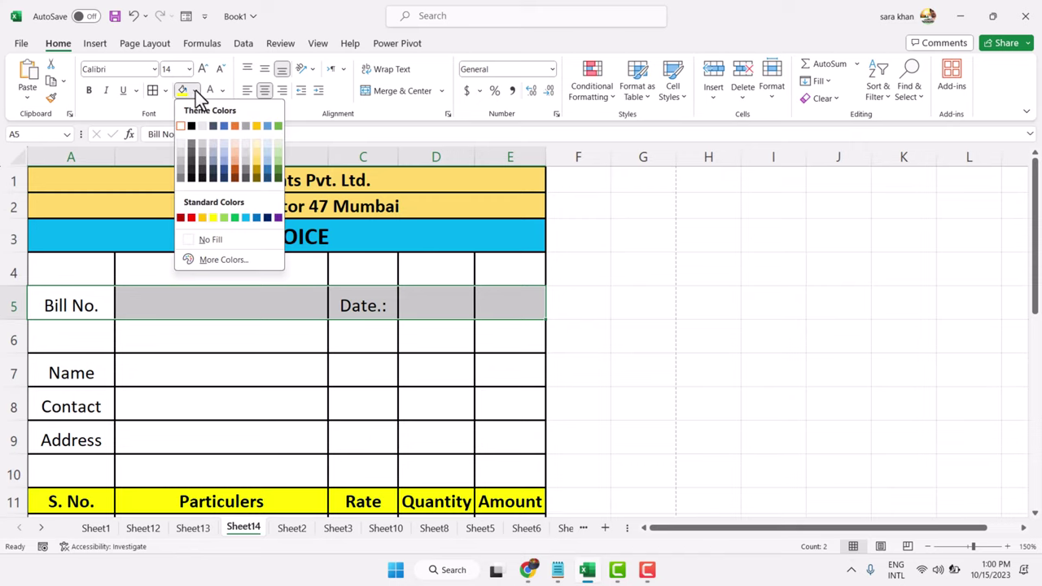
pyautogui.click(258, 154)
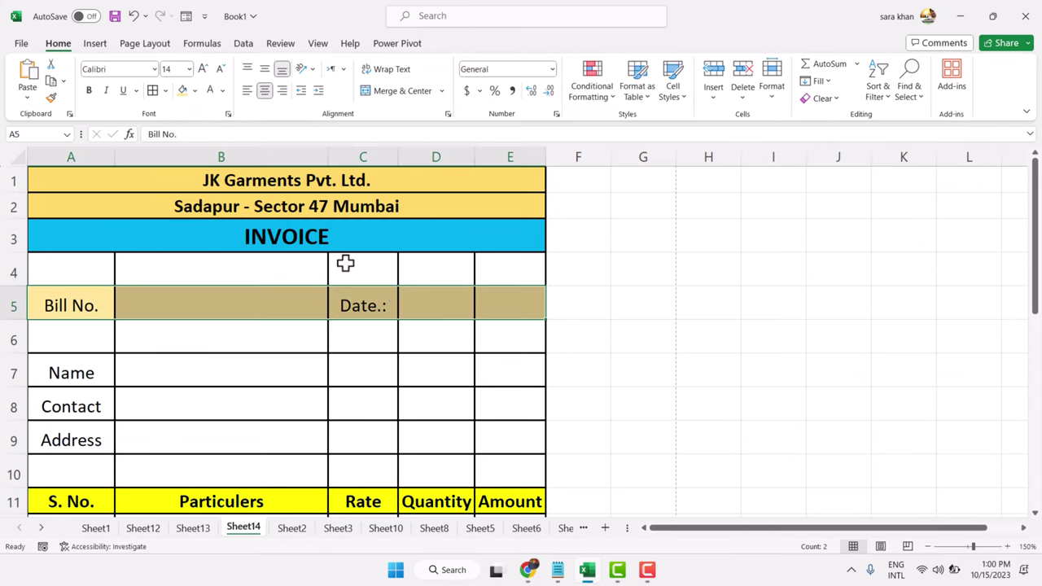
pyautogui.click(392, 316)
pyautogui.moveTo(407, 295); pyautogui.dragTo(516, 300)
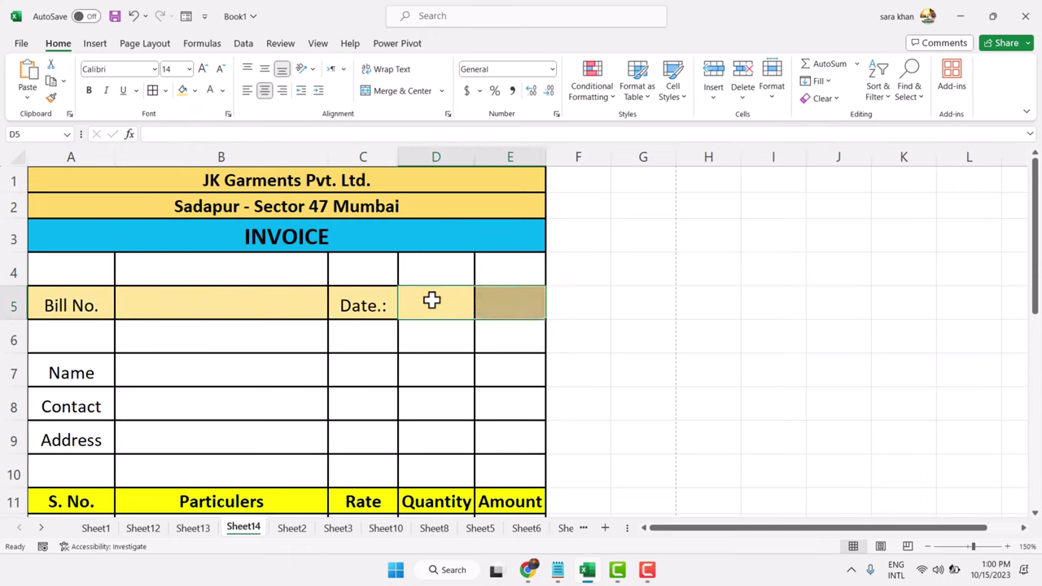
pyautogui.click(400, 88)
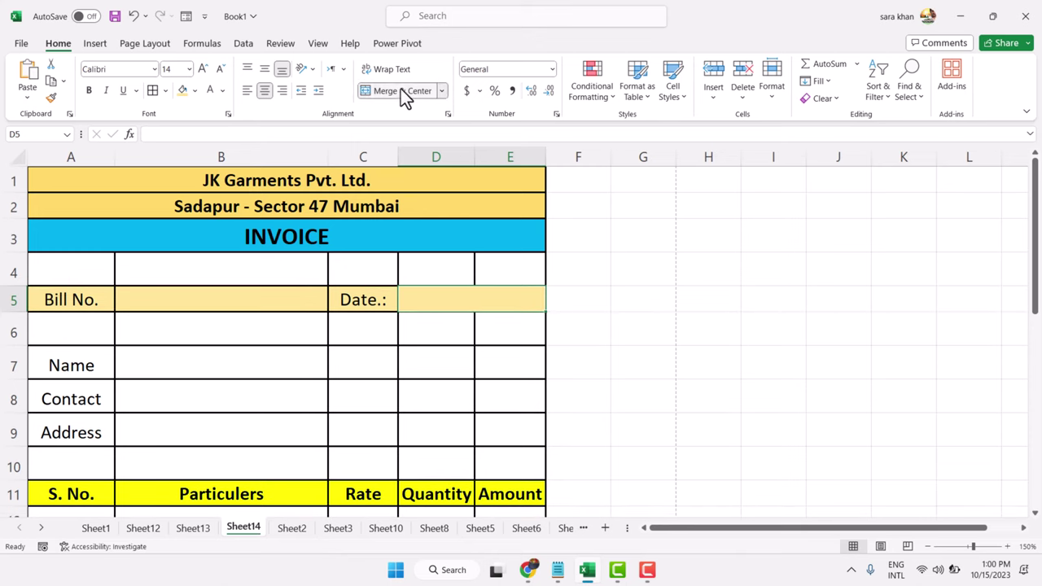
# Try to apply outside borders to each item column in rows 12 to 28, from Amount back to S. No.
pyautogui.scroll(-3, 391, 350)
pyautogui.scroll(-4, 573, 391)
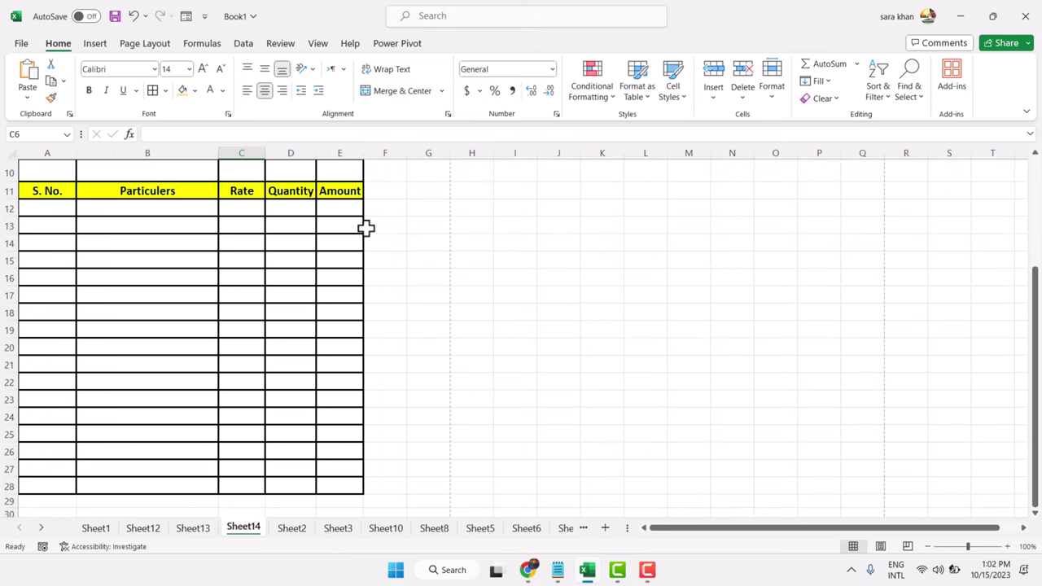
pyautogui.moveTo(340, 207); pyautogui.dragTo(339, 484)
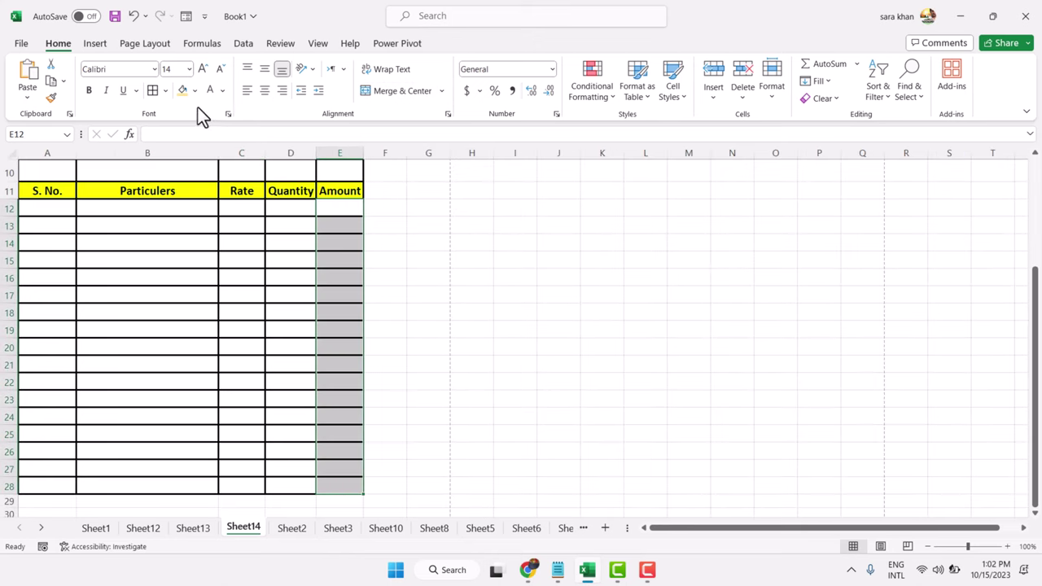
pyautogui.click(165, 91)
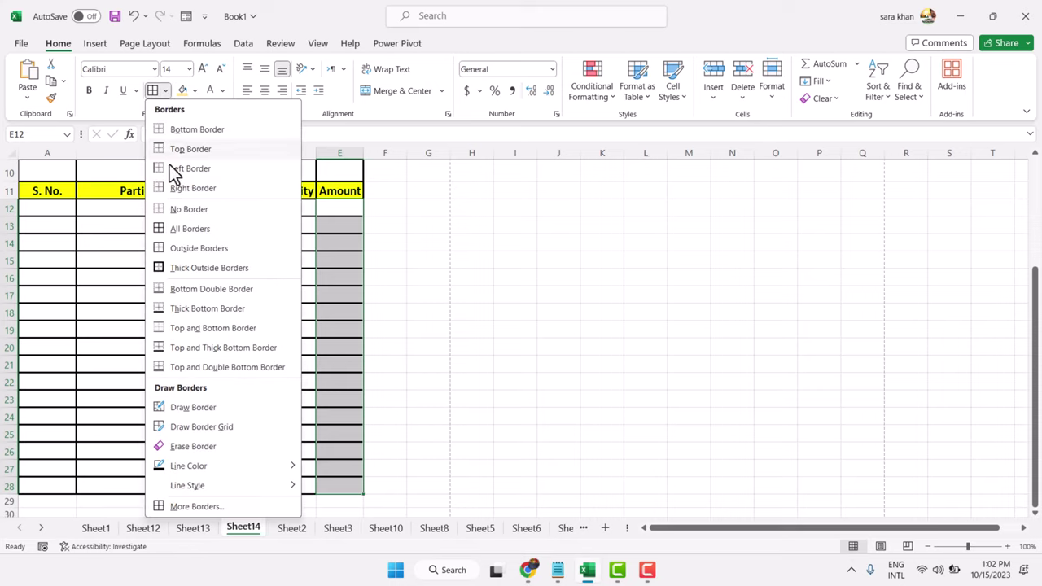
pyautogui.click(185, 250)
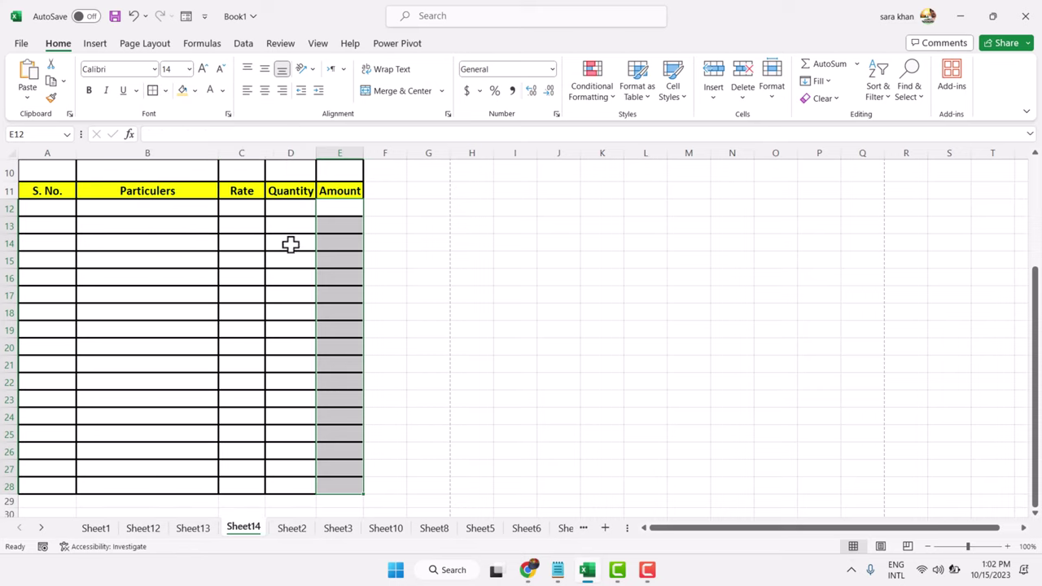
pyautogui.moveTo(279, 209); pyautogui.dragTo(270, 487)
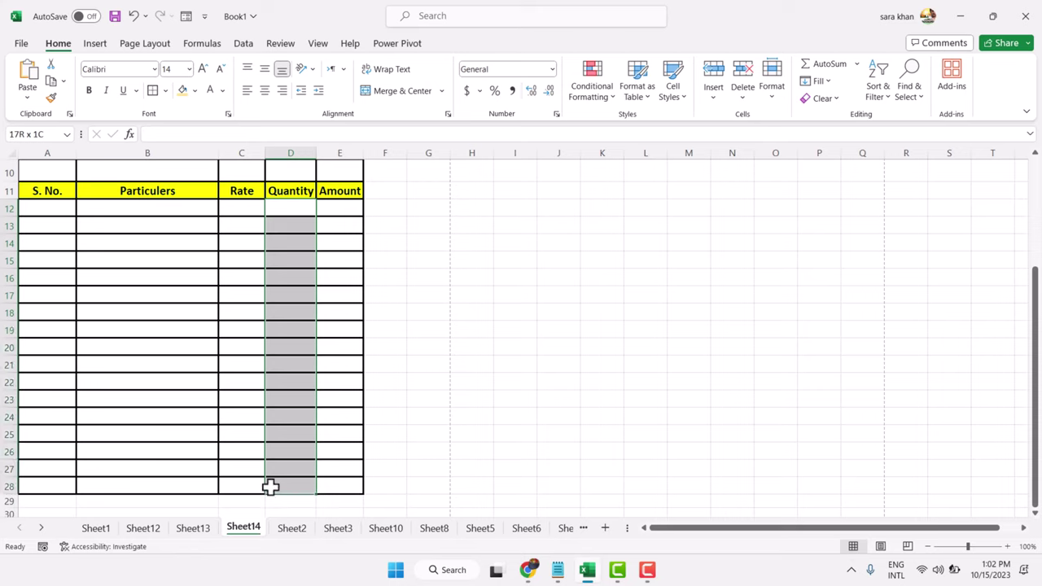
pyautogui.click(153, 91)
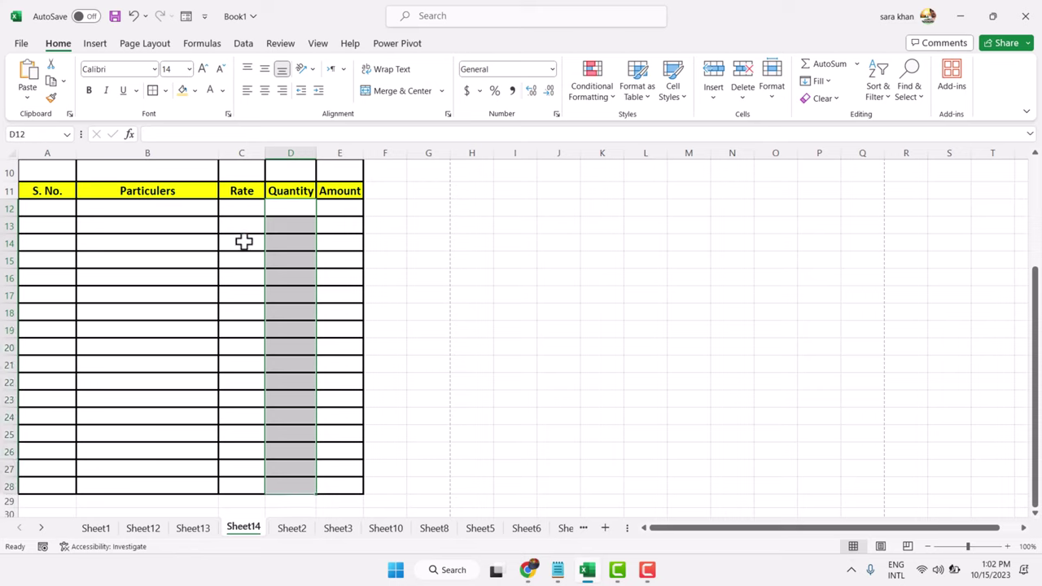
pyautogui.click(236, 208)
pyautogui.moveTo(236, 299); pyautogui.dragTo(230, 487)
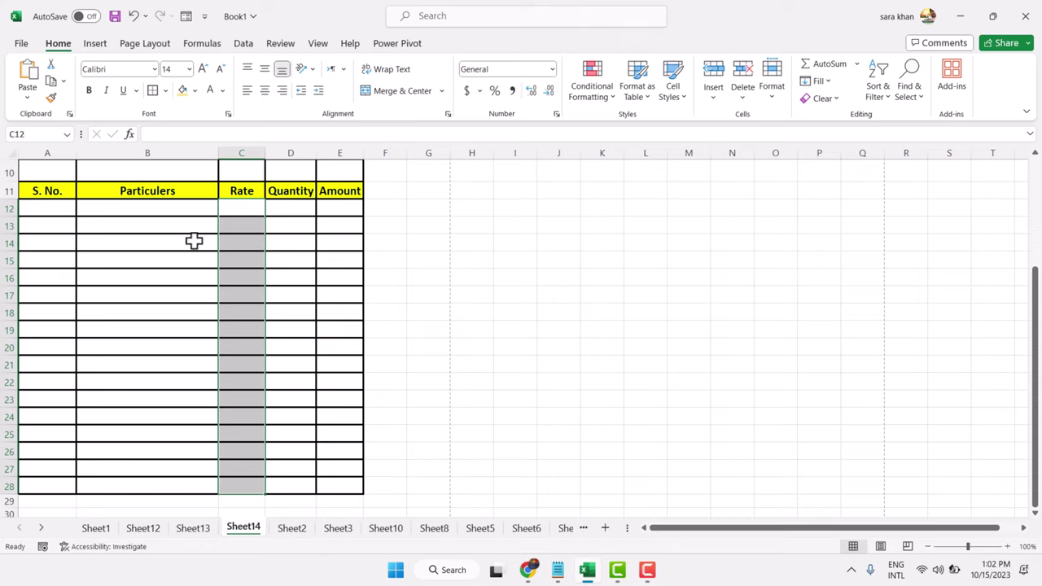
pyautogui.moveTo(107, 213); pyautogui.dragTo(121, 487)
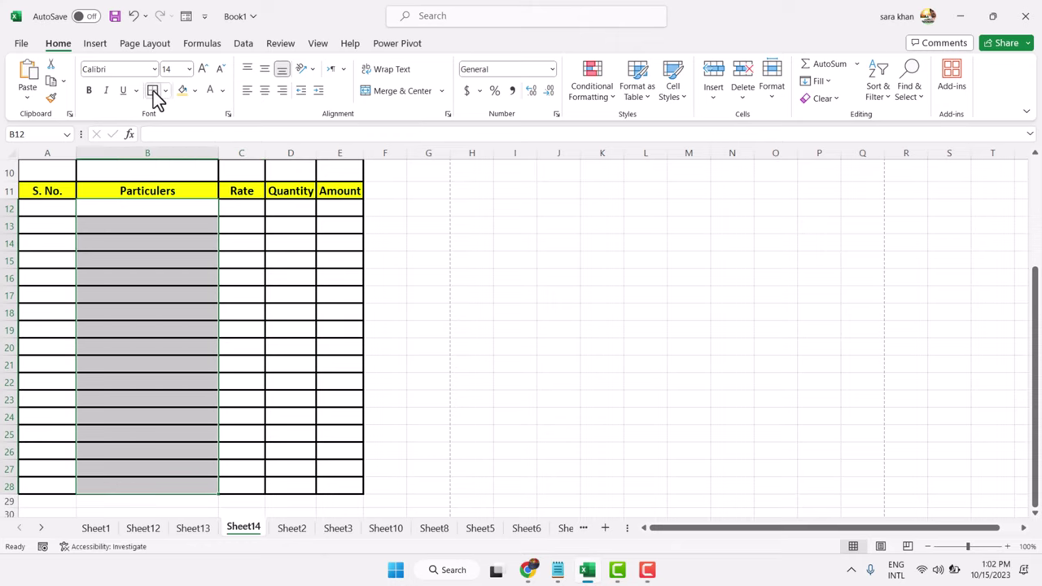
pyautogui.moveTo(59, 210); pyautogui.dragTo(19, 484)
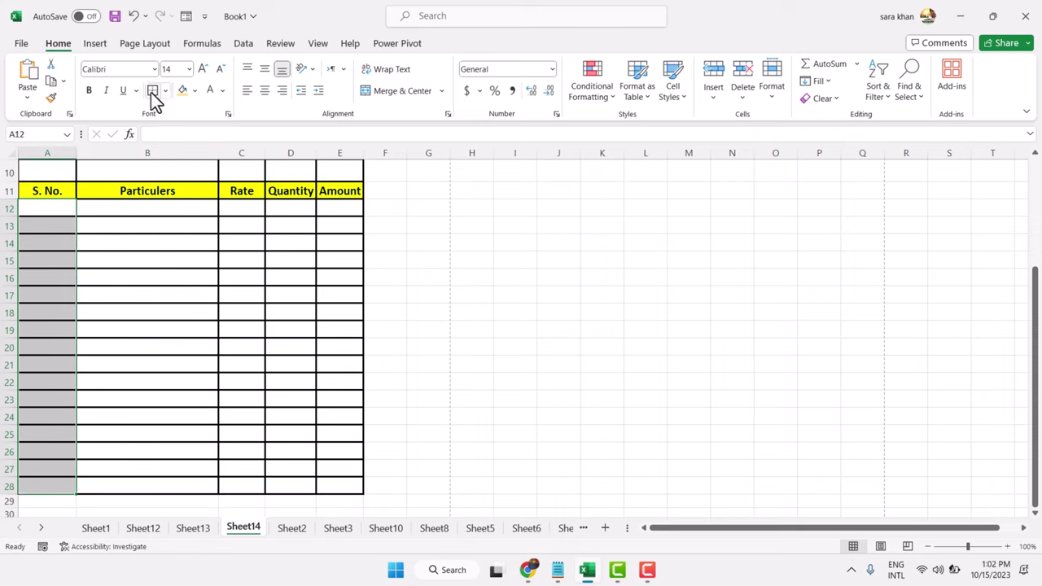
pyautogui.click(159, 275)
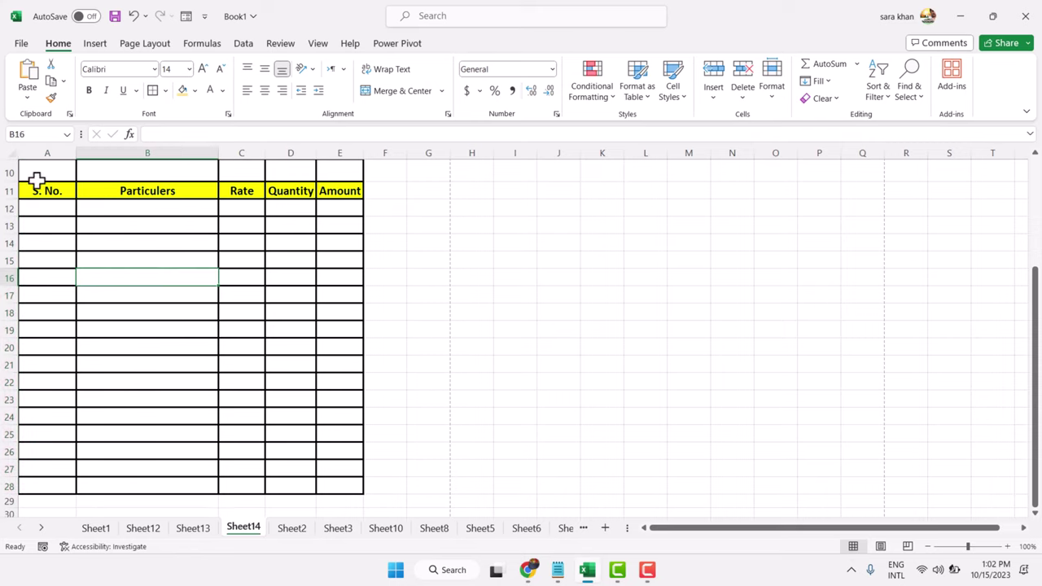
pyautogui.moveTo(34, 188); pyautogui.dragTo(334, 190)
pyautogui.click(165, 92)
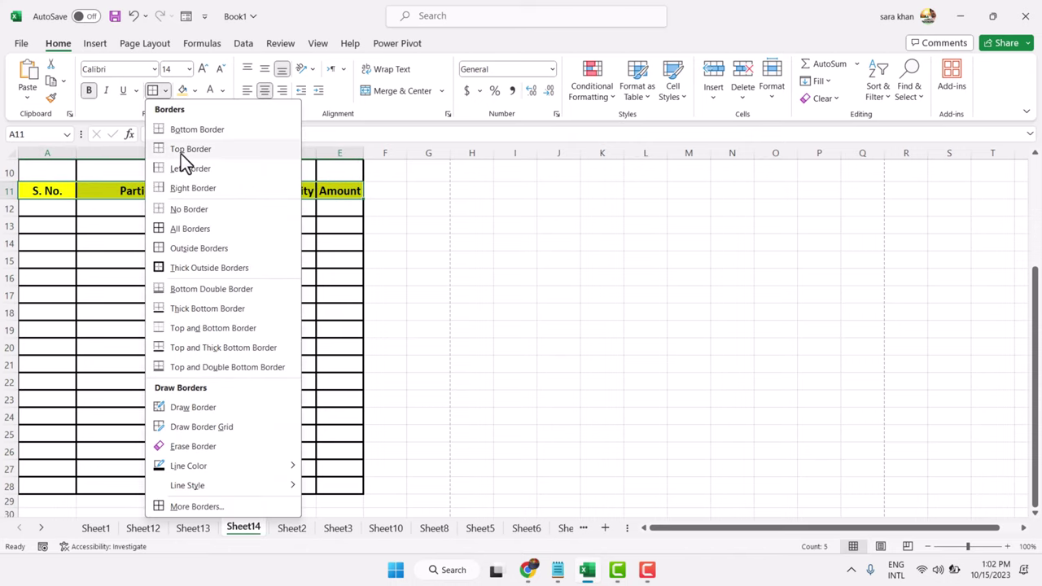
# Apply outside borders around the whole item table A11:E31.
pyautogui.moveTo(41, 365); pyautogui.dragTo(352, 503)
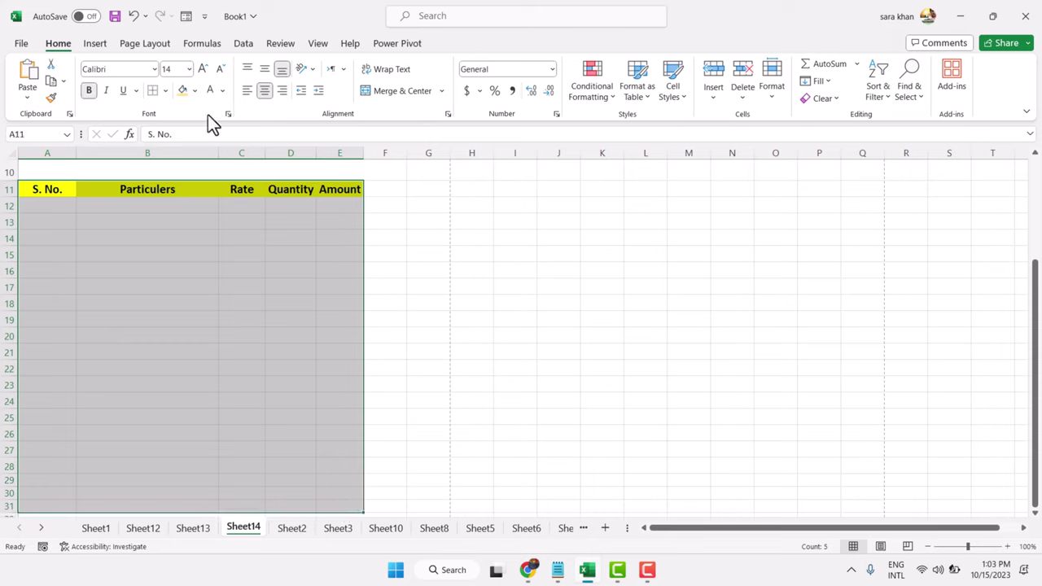
pyautogui.click(167, 90)
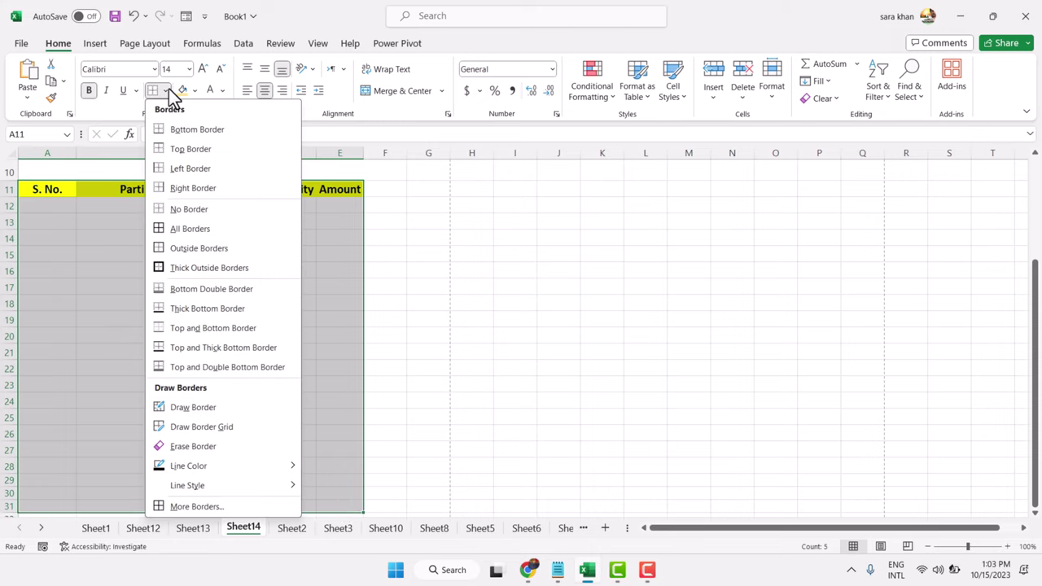
pyautogui.click(188, 250)
pyautogui.click(107, 223)
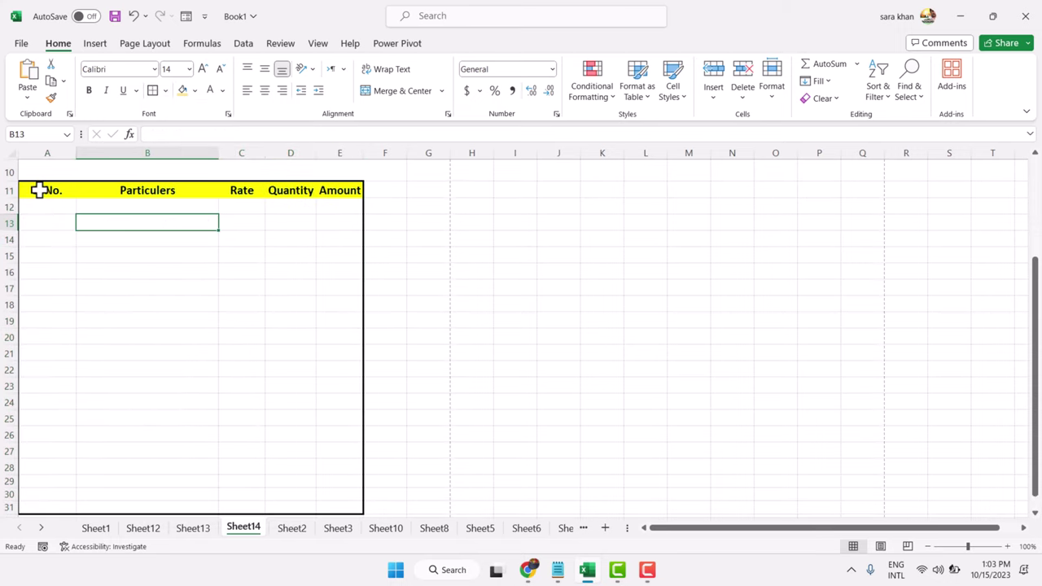
# Apply outside borders separately to the S. No., Particulers, Rate and Quantity columns from row 11 to row 31.
pyautogui.moveTo(38, 191); pyautogui.dragTo(60, 509)
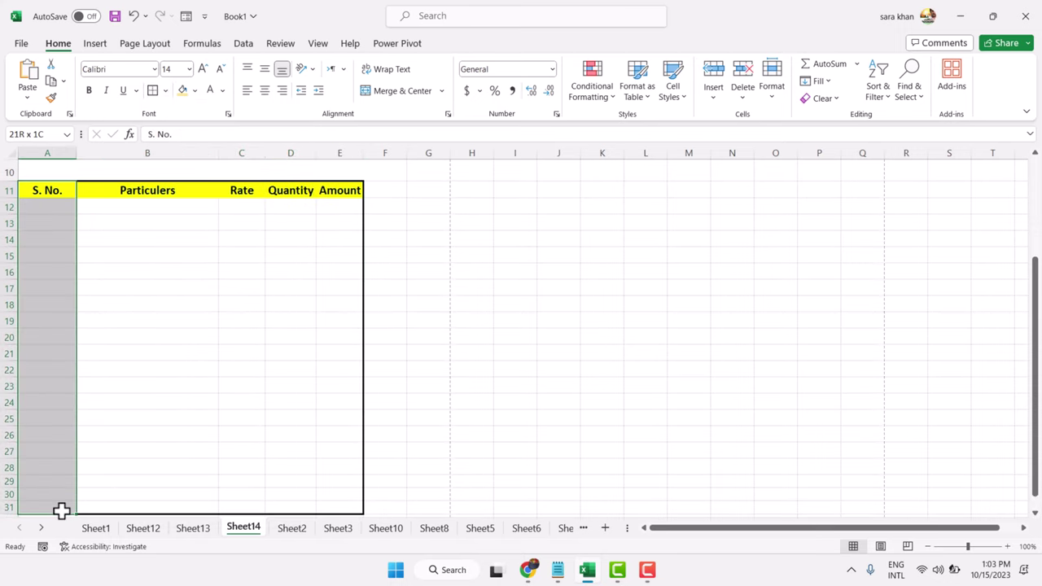
pyautogui.click(166, 91)
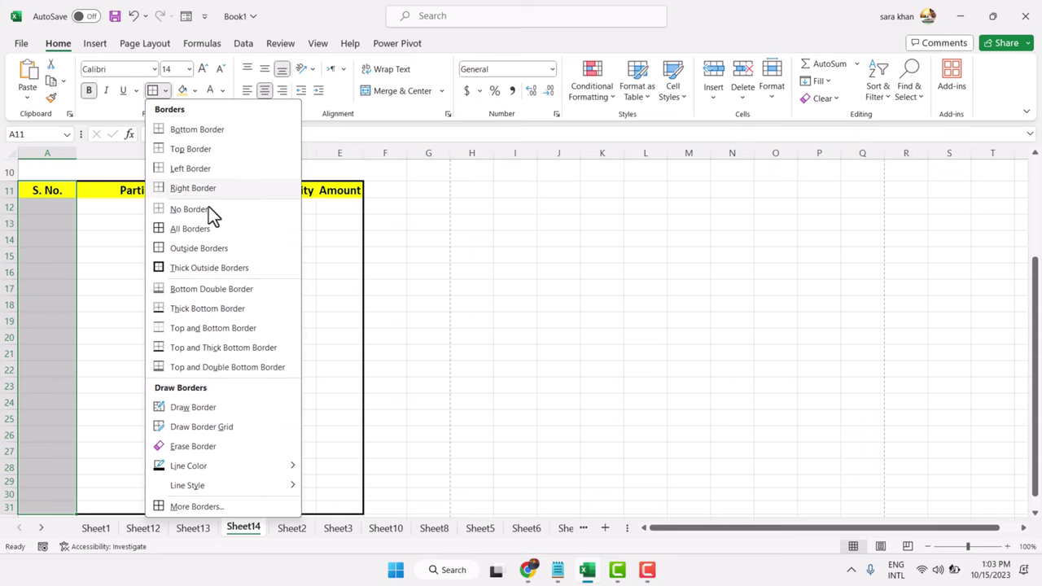
pyautogui.click(196, 246)
pyautogui.moveTo(170, 189); pyautogui.dragTo(176, 514)
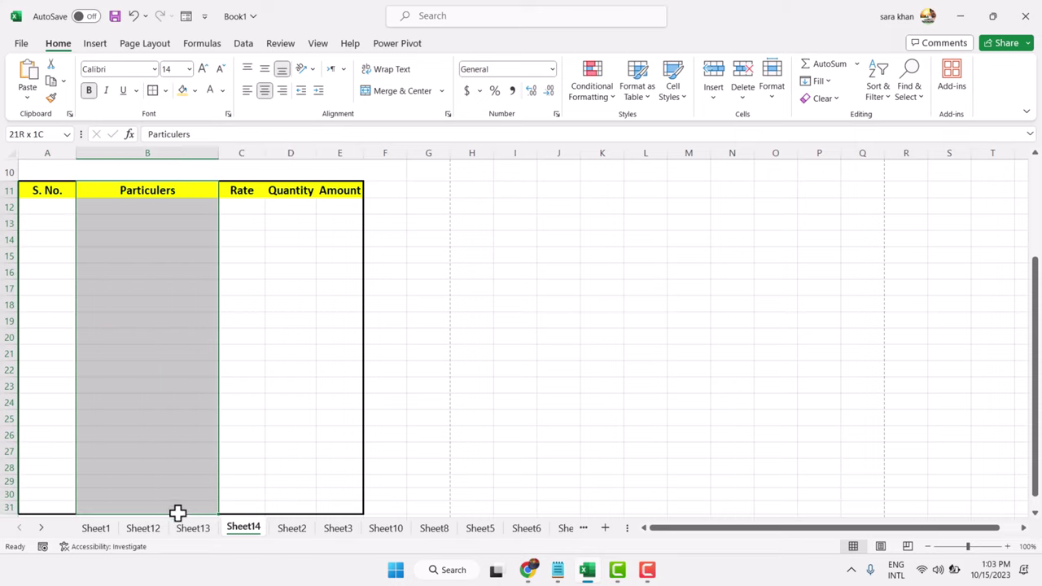
pyautogui.click(152, 91)
pyautogui.moveTo(255, 186); pyautogui.dragTo(251, 505)
pyautogui.click(157, 91)
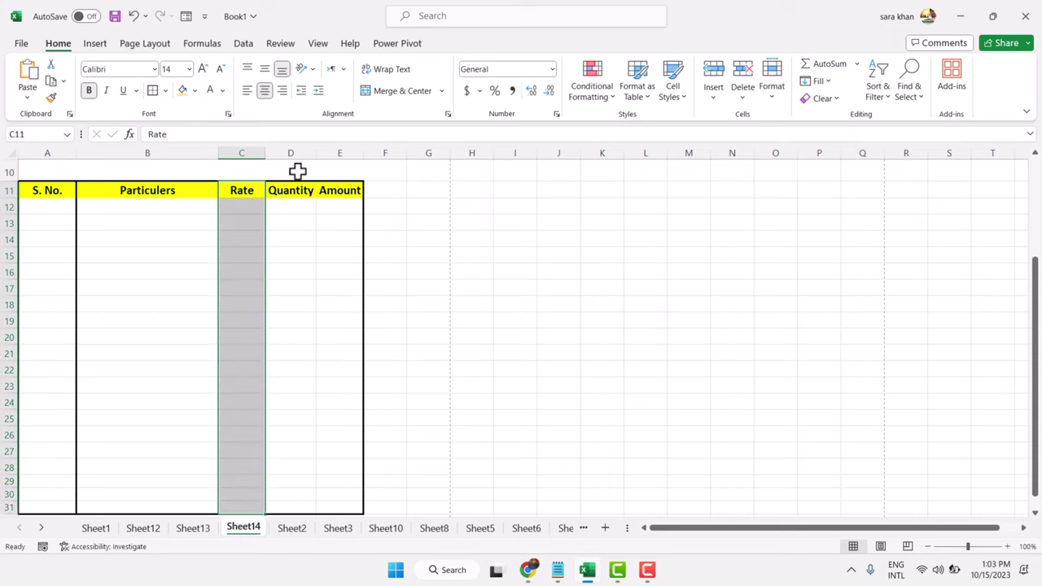
pyautogui.moveTo(286, 186); pyautogui.dragTo(304, 501)
pyautogui.click(160, 96)
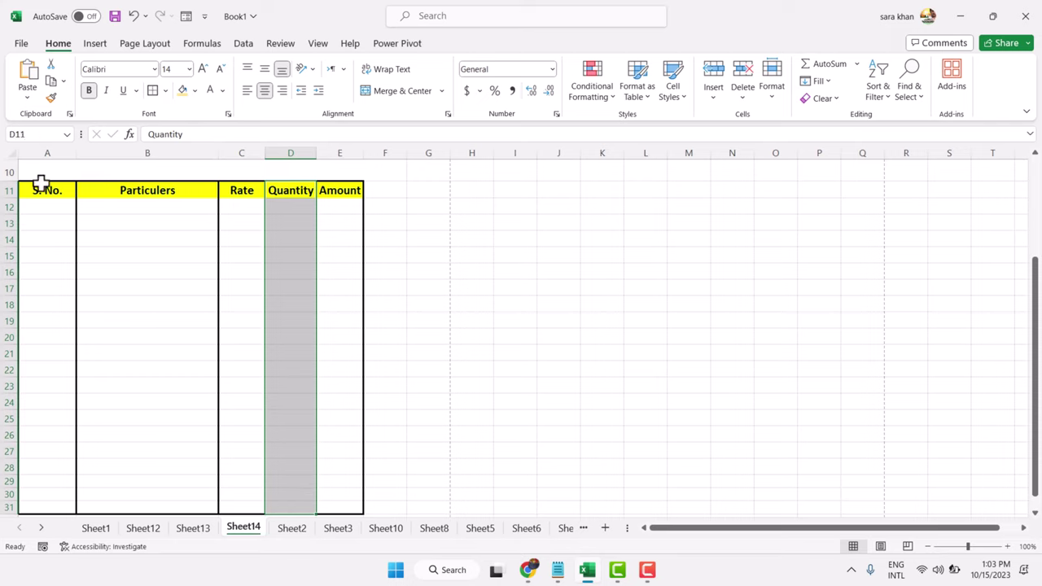
# Apply all borders to the item header row A11:E11.
pyautogui.moveTo(39, 187); pyautogui.dragTo(336, 190)
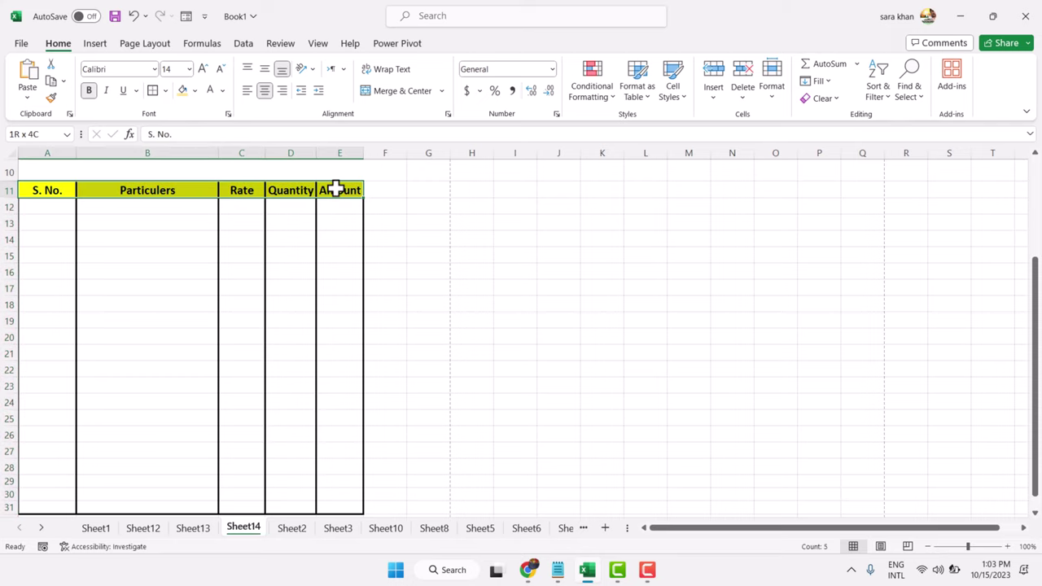
pyautogui.click(165, 90)
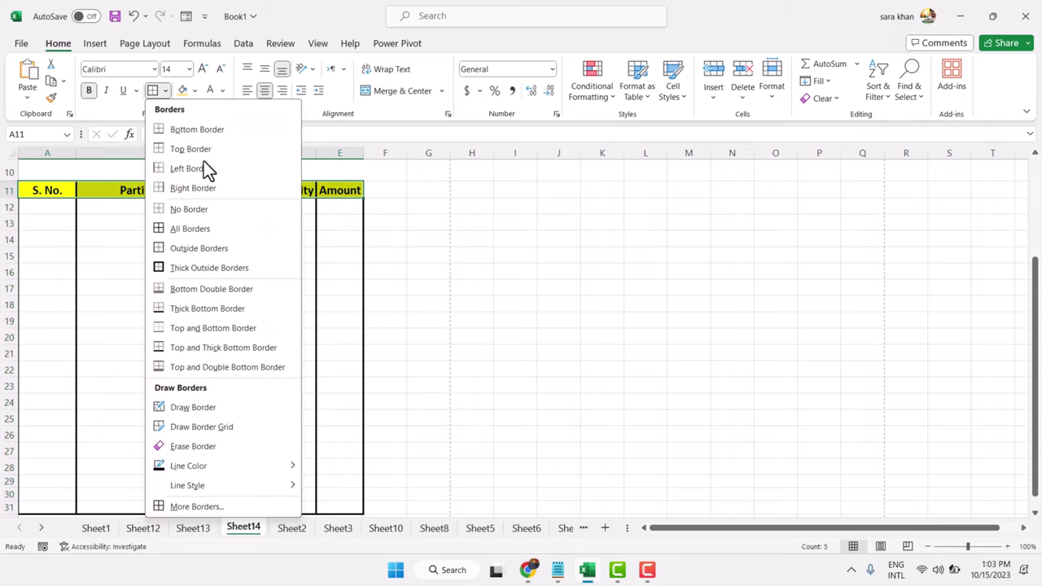
pyautogui.click(194, 229)
pyautogui.click(222, 257)
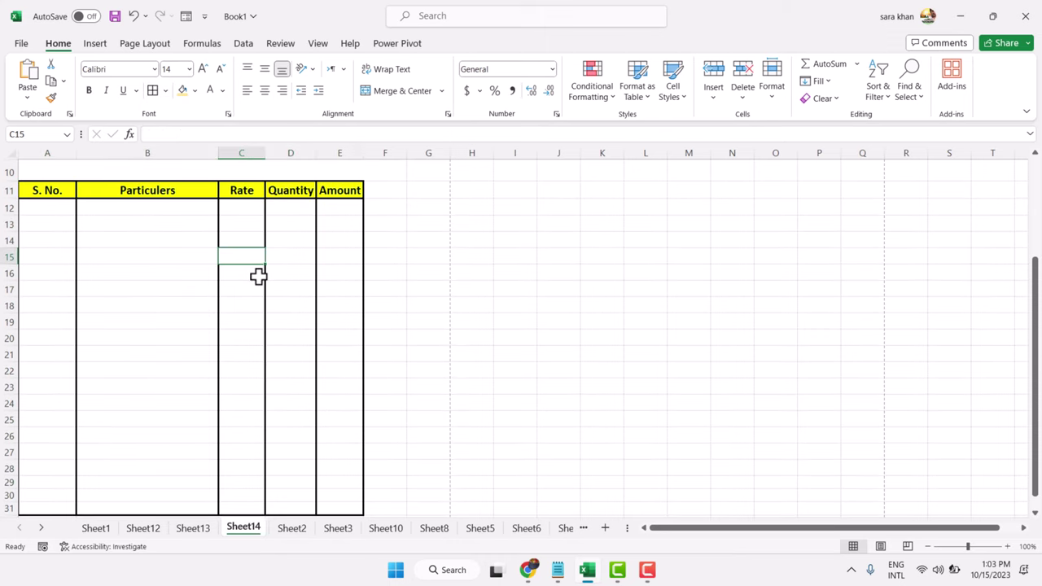
# Apply outside borders around the invoice details block A3:E10, from the INVOICE heading to the row above the item table.
pyautogui.scroll(3, 258, 277)
pyautogui.moveTo(26, 170); pyautogui.dragTo(349, 316)
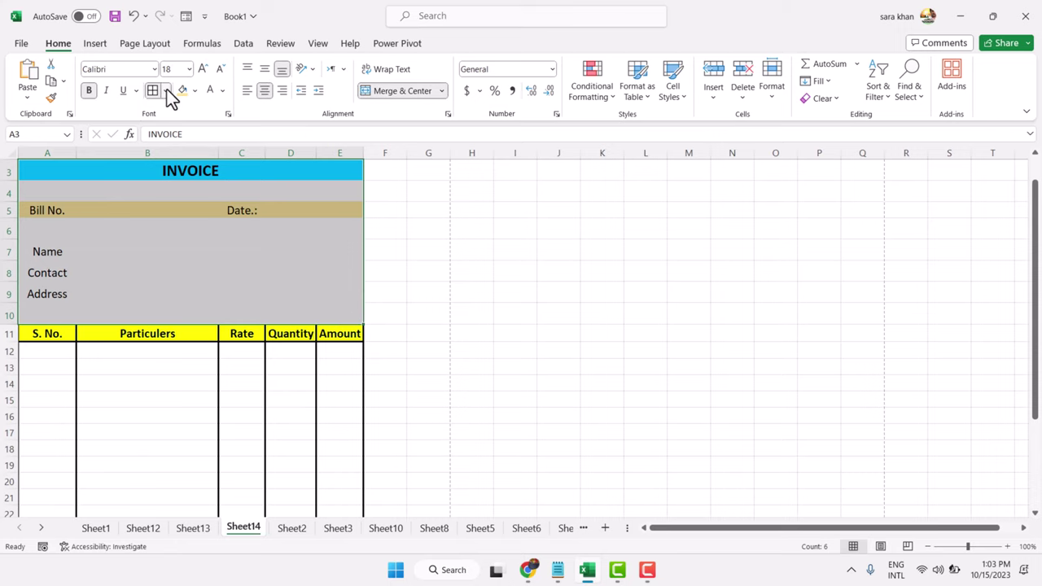
pyautogui.click(165, 91)
pyautogui.click(195, 248)
pyautogui.click(230, 263)
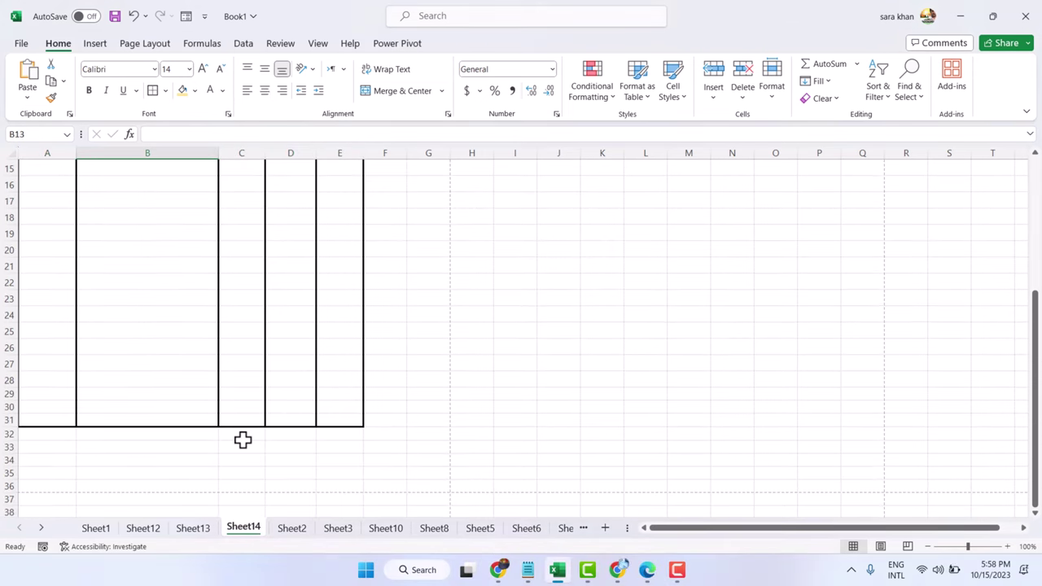
# Try to merge and center C32:D35 into a single cell below the item table.
pyautogui.moveTo(240, 437); pyautogui.dragTo(288, 474)
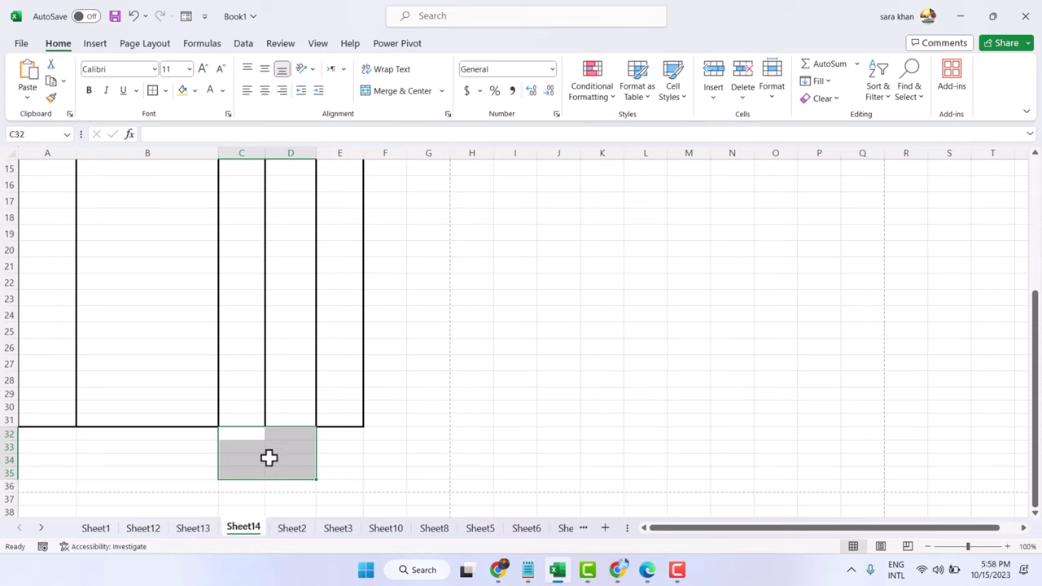
pyautogui.click(401, 92)
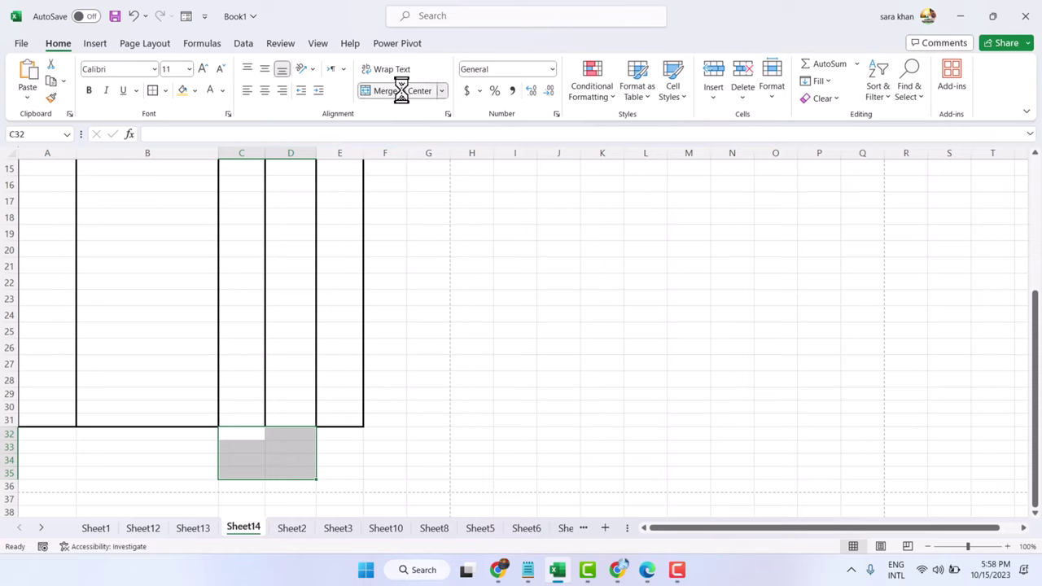
pyautogui.click(350, 483)
# Merge and center columns C and D row by row below the item table, starting with C32:D32 and C33:D33.
pyautogui.moveTo(243, 433); pyautogui.dragTo(286, 432)
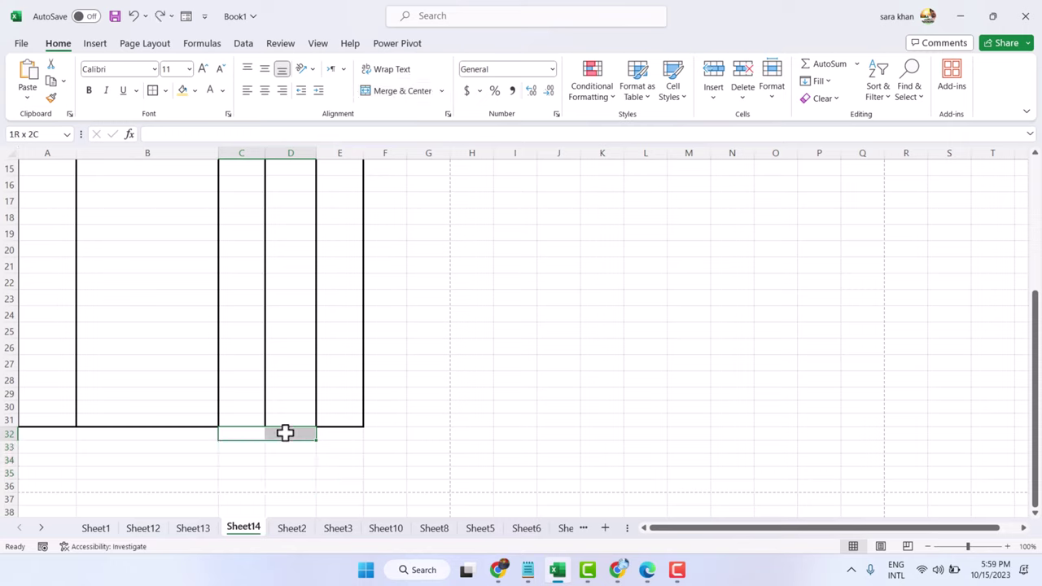
pyautogui.click(398, 92)
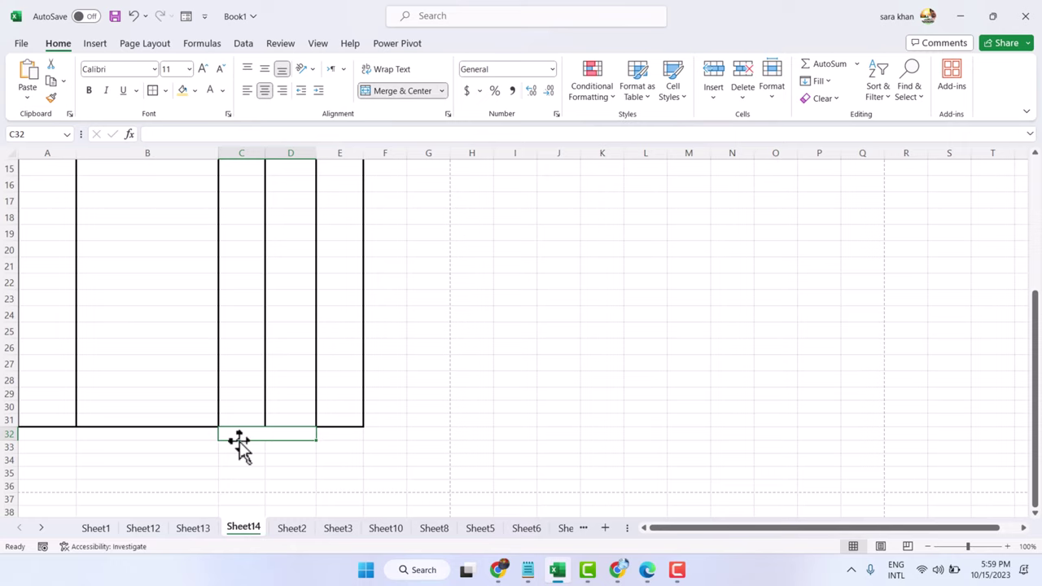
pyautogui.moveTo(230, 449); pyautogui.dragTo(286, 449)
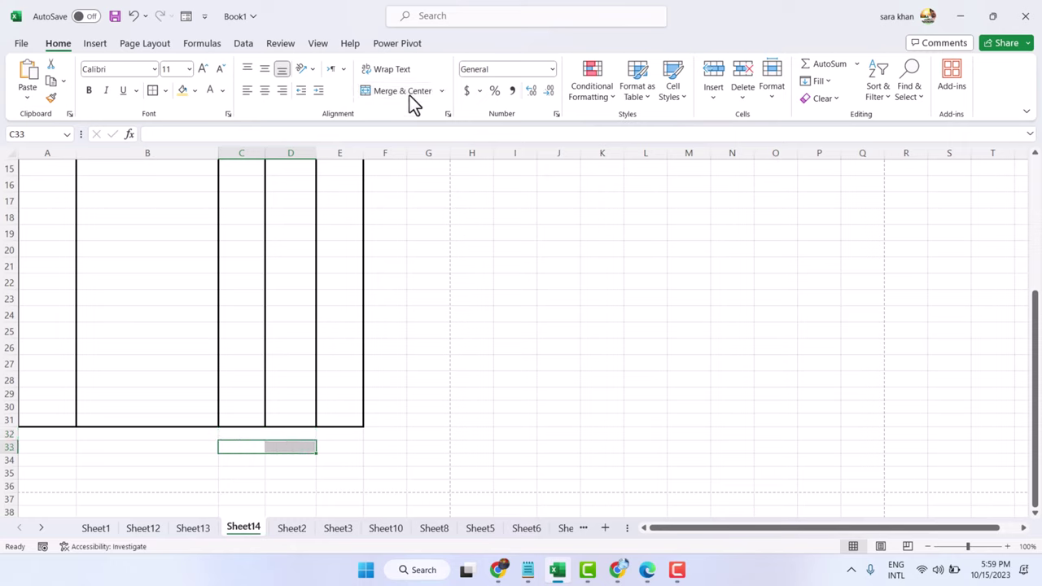
# Enter the summary labels Total Amount, SGST, CGST and Grand Total in the merged cells C32 to C35 below the item table.
pyautogui.click(255, 434)
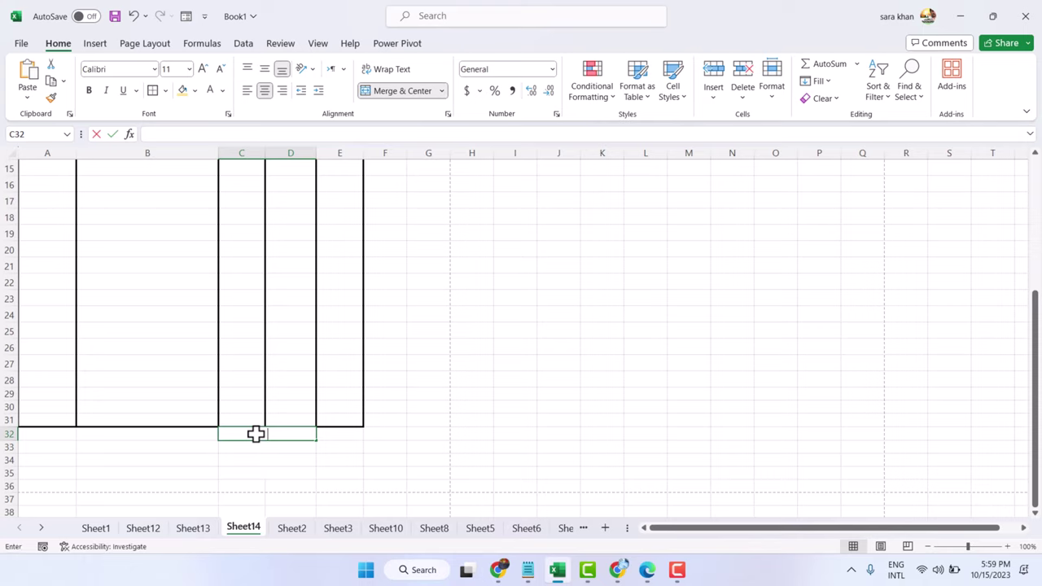
pyautogui.doubleClick(255, 434)
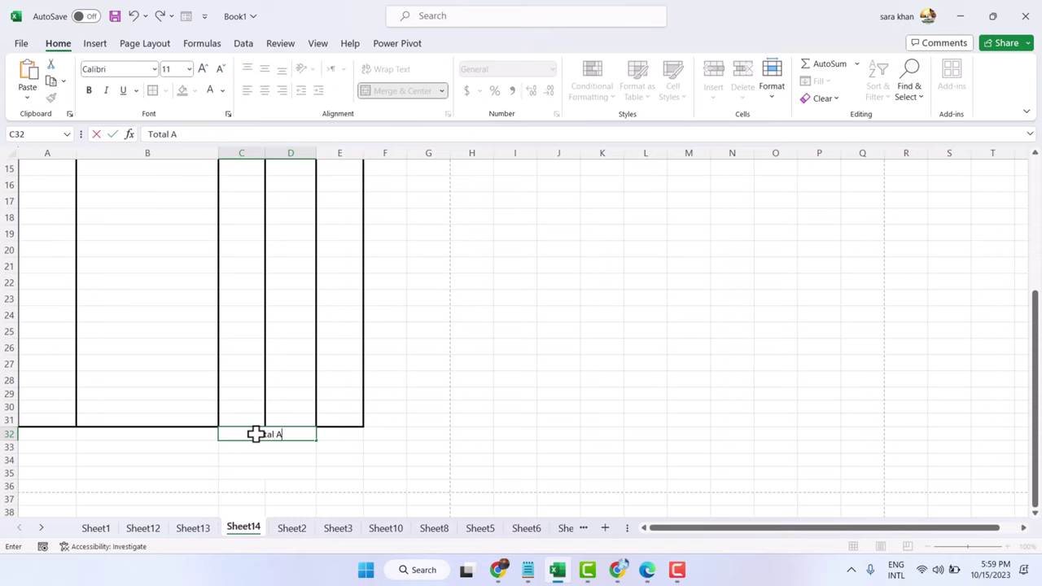
pyautogui.write('Total Amount')
pyautogui.press('Return')
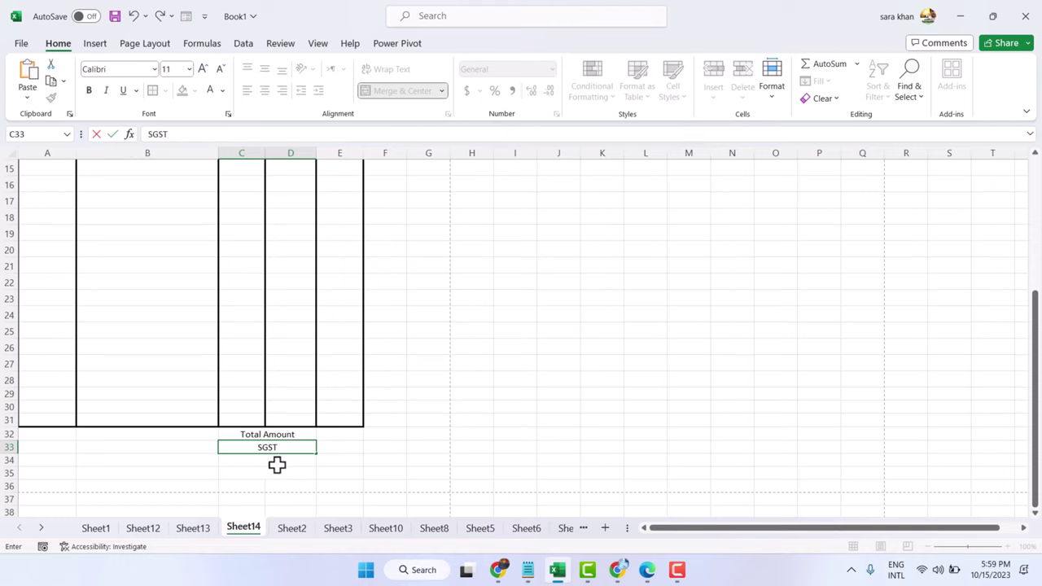
pyautogui.click(274, 460)
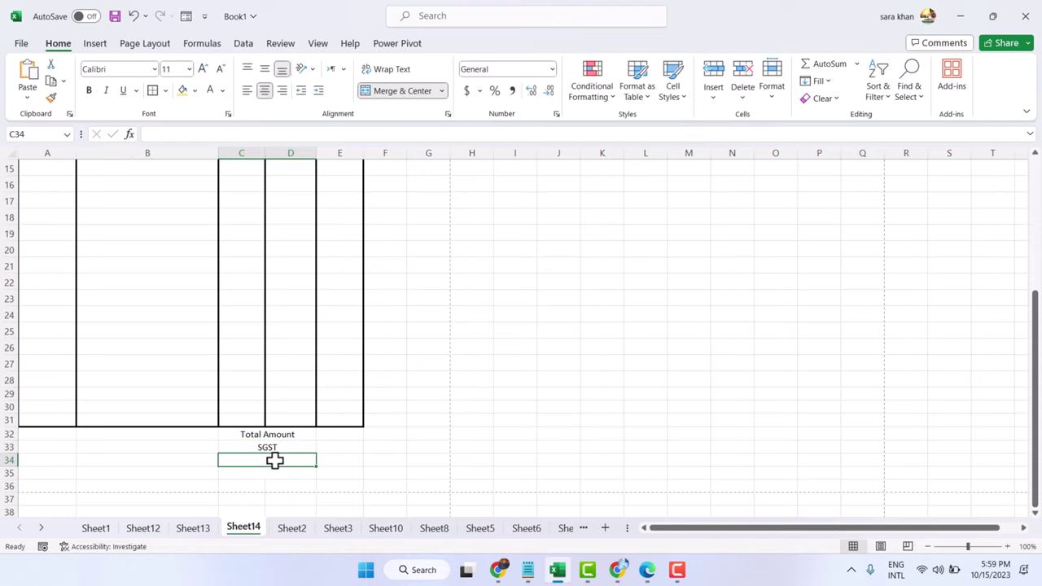
pyautogui.write('C')
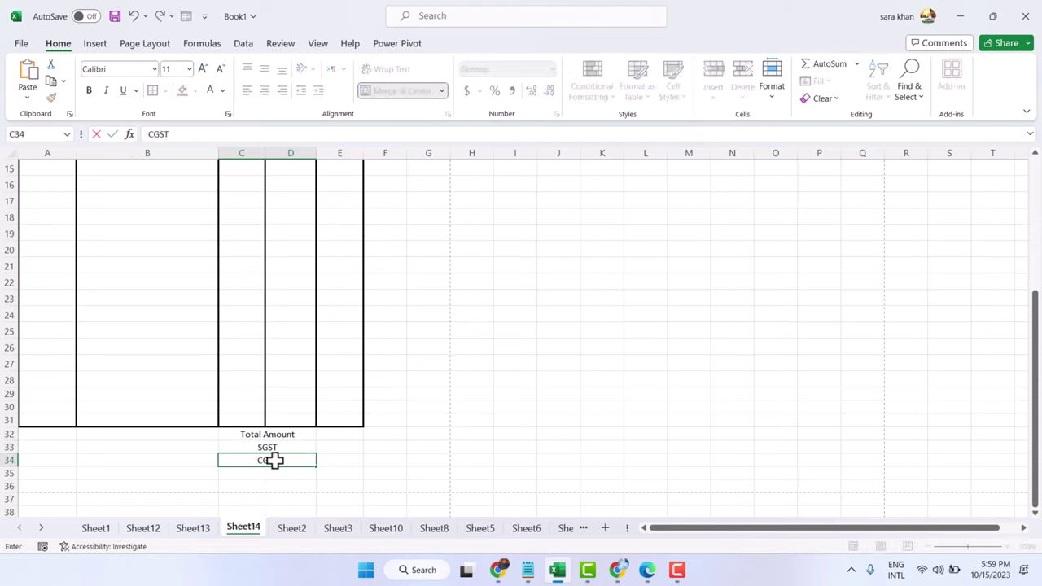
pyautogui.write('GST')
pyautogui.click(255, 474)
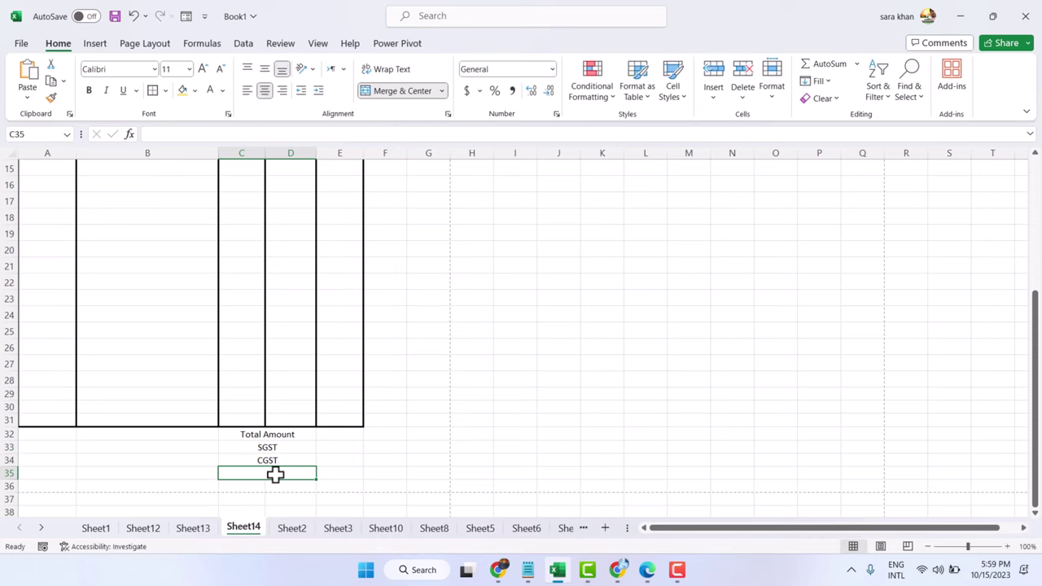
pyautogui.write('Grand Total')
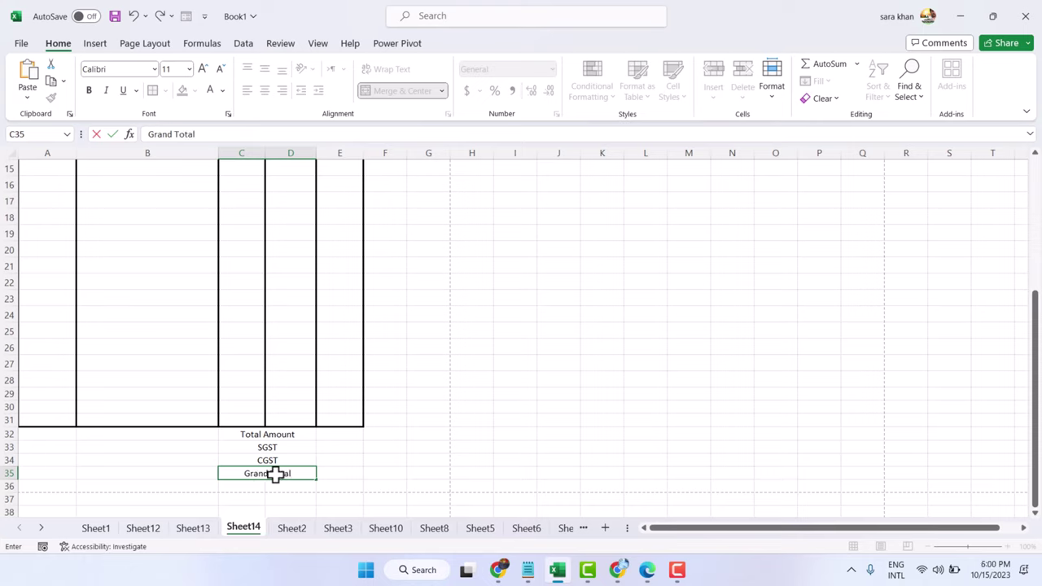
pyautogui.click(339, 439)
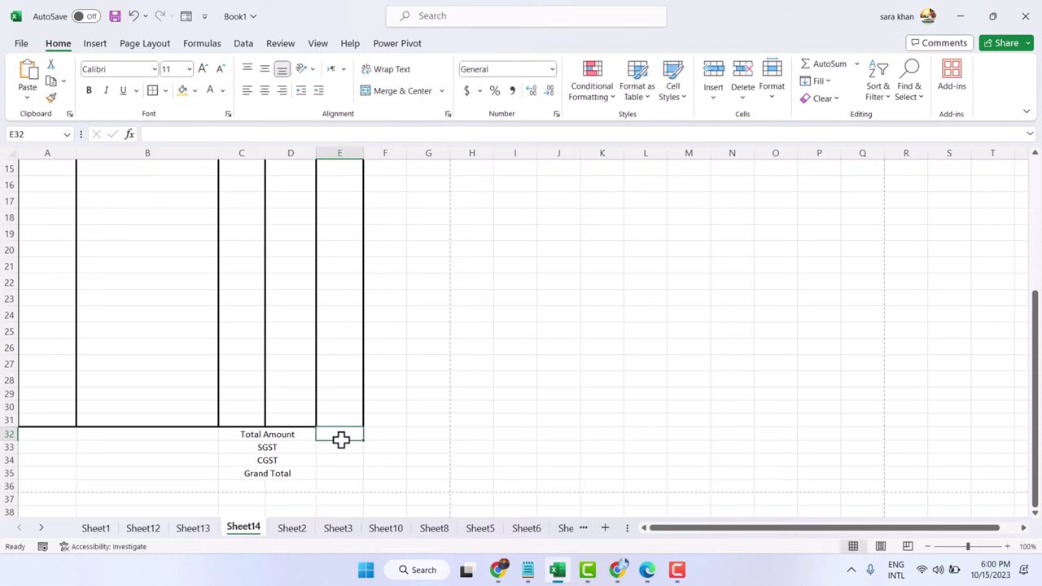
# Format the summary rows C32:E35 as bold, 14 pt, right-aligned text.
pyautogui.moveTo(233, 435); pyautogui.dragTo(348, 479)
pyautogui.click(88, 91)
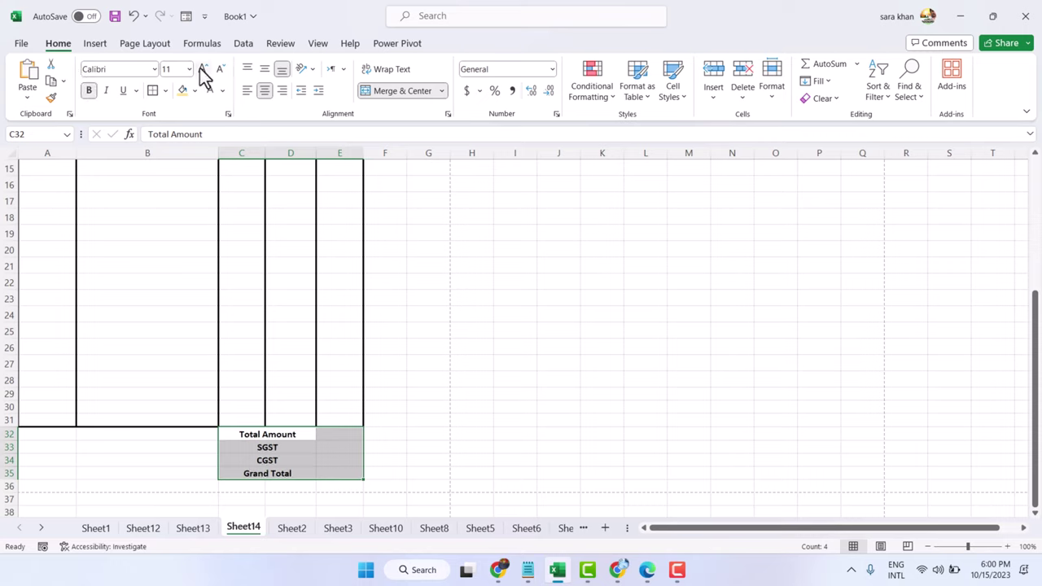
pyautogui.click(204, 72)
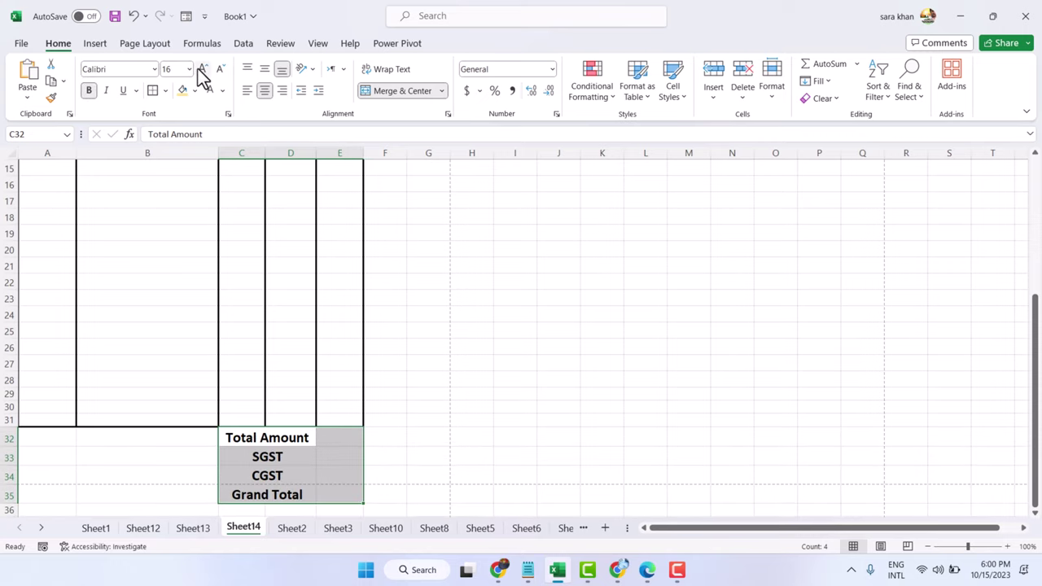
pyautogui.click(220, 70)
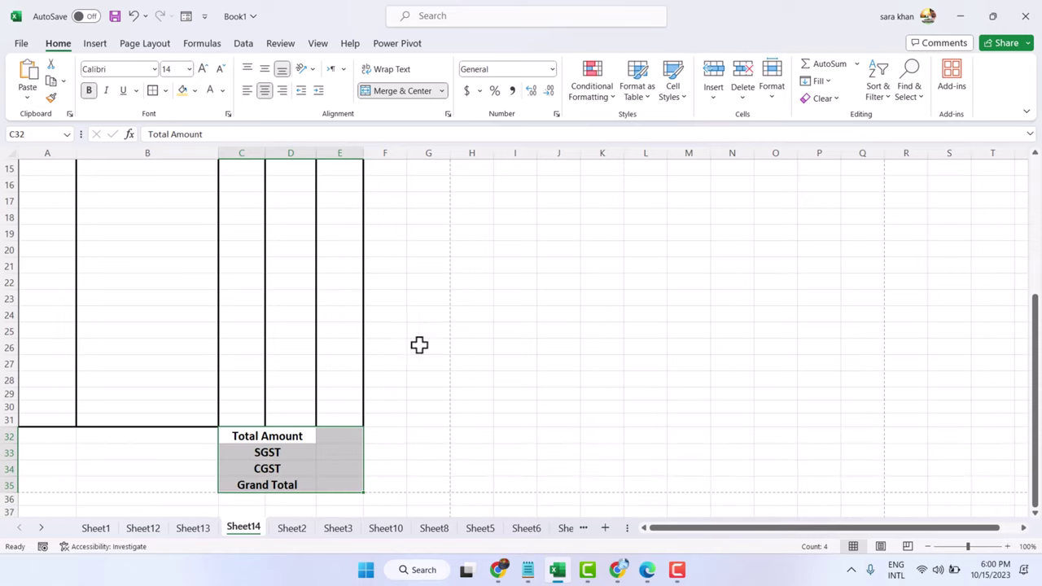
pyautogui.click(248, 91)
pyautogui.click(282, 91)
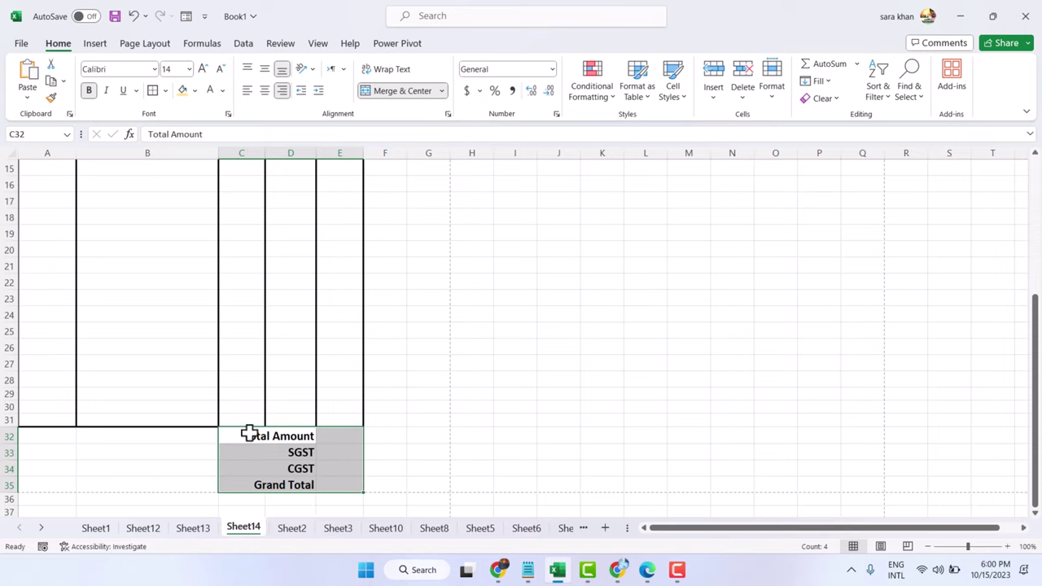
# Apply outside borders around the summary labels C32:D35 and around the whole summary block C32:E35.
pyautogui.moveTo(242, 434); pyautogui.dragTo(272, 481)
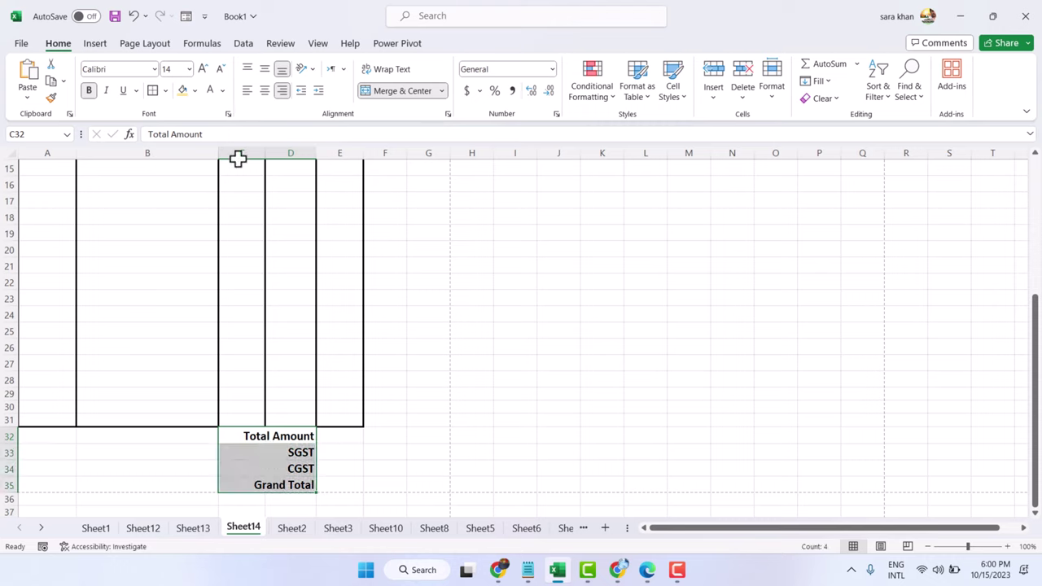
pyautogui.click(154, 92)
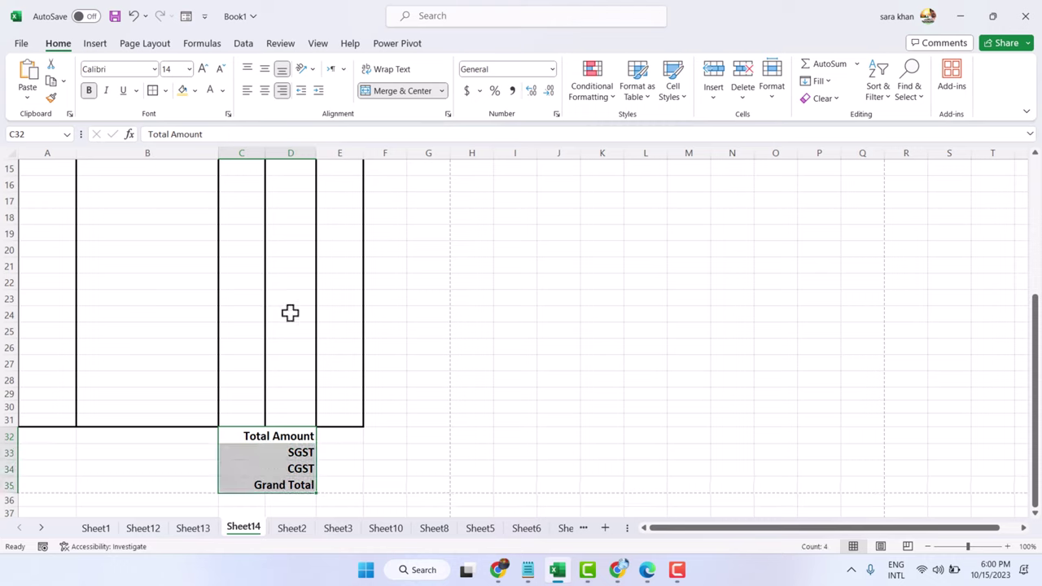
pyautogui.click(350, 451)
pyautogui.moveTo(231, 432); pyautogui.dragTo(332, 485)
pyautogui.click(156, 92)
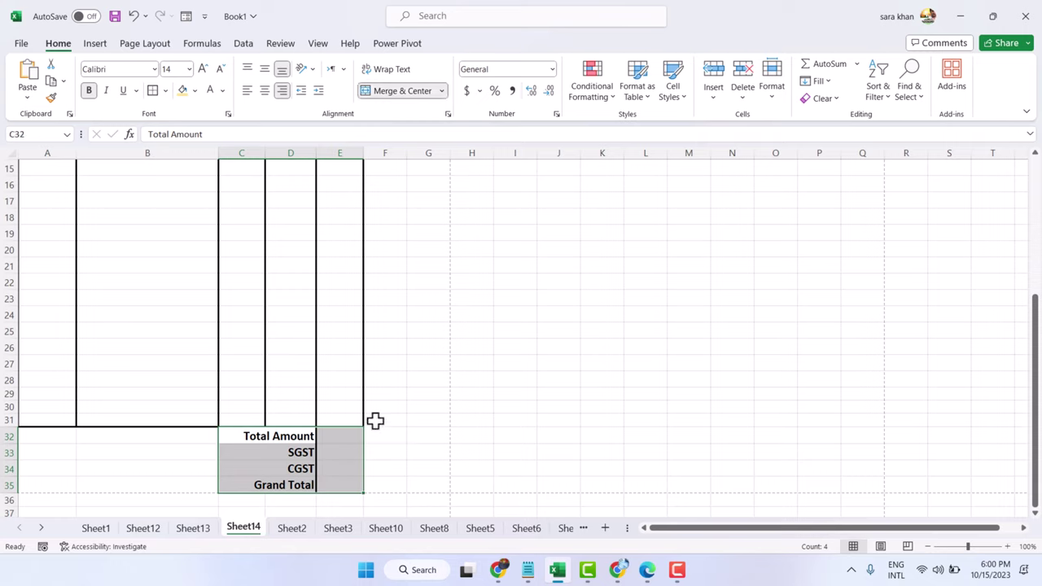
pyautogui.click(344, 467)
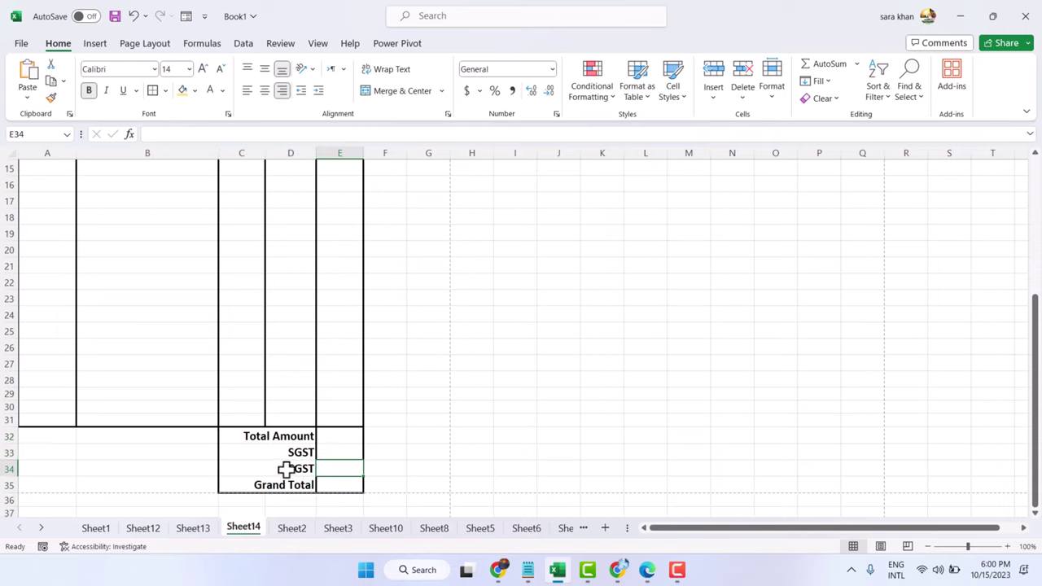
# Add the 9% rate to both tax labels so they read SGST 9% and CGST 9%.
pyautogui.click(270, 451)
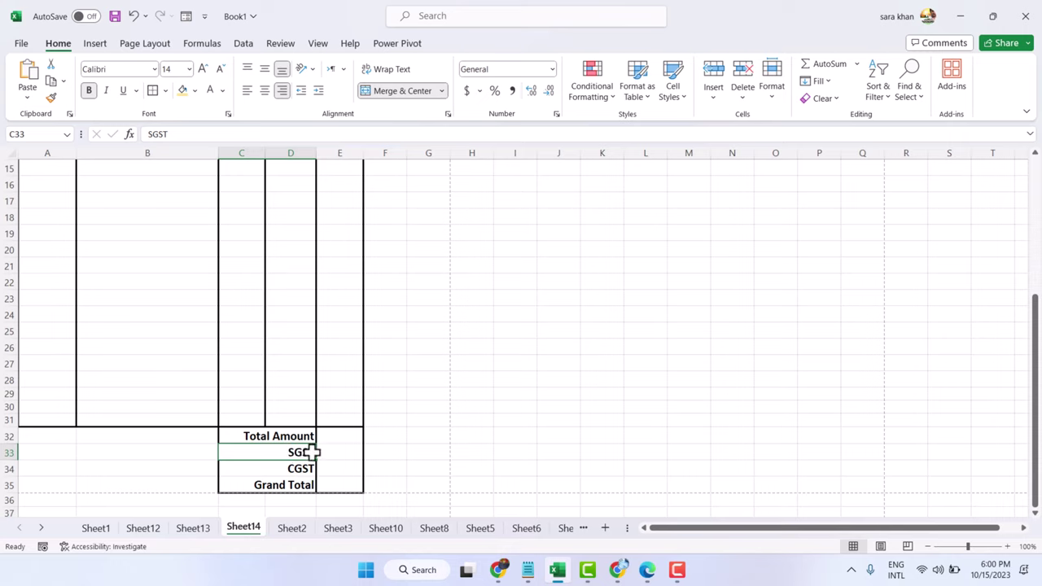
pyautogui.moveTo(313, 452); pyautogui.dragTo(324, 460)
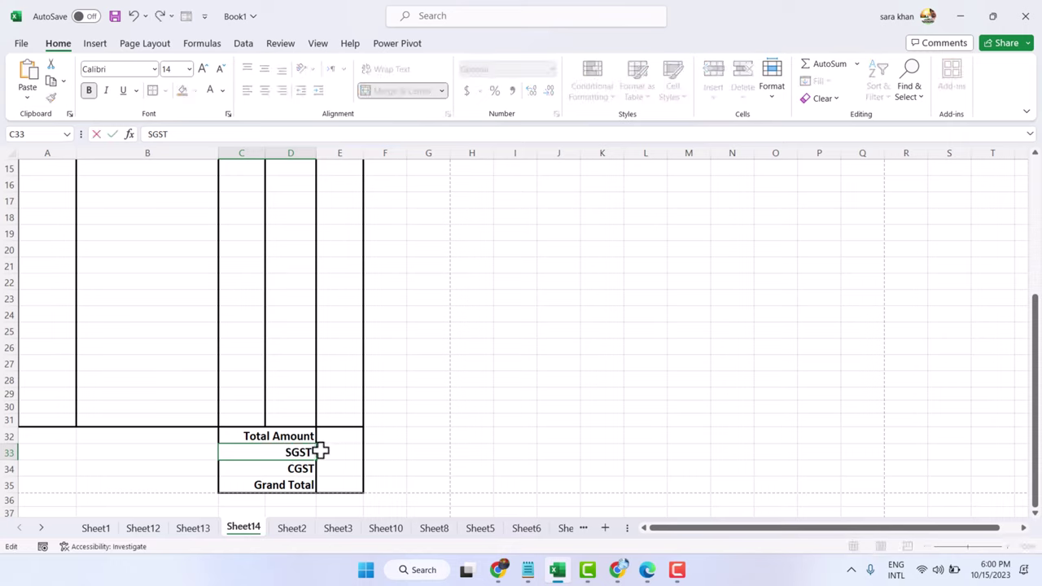
pyautogui.write('9%')
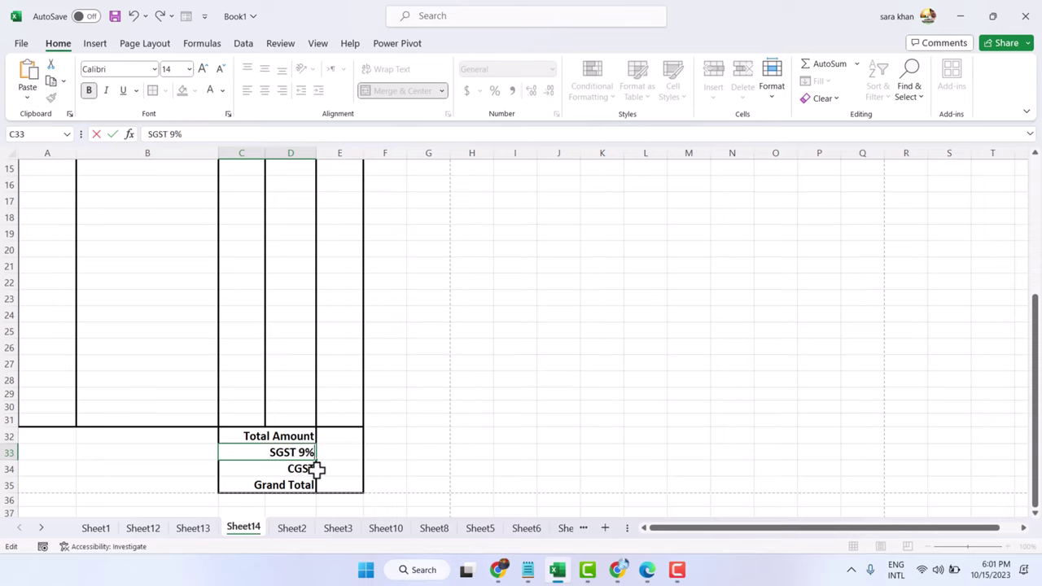
pyautogui.click(312, 470)
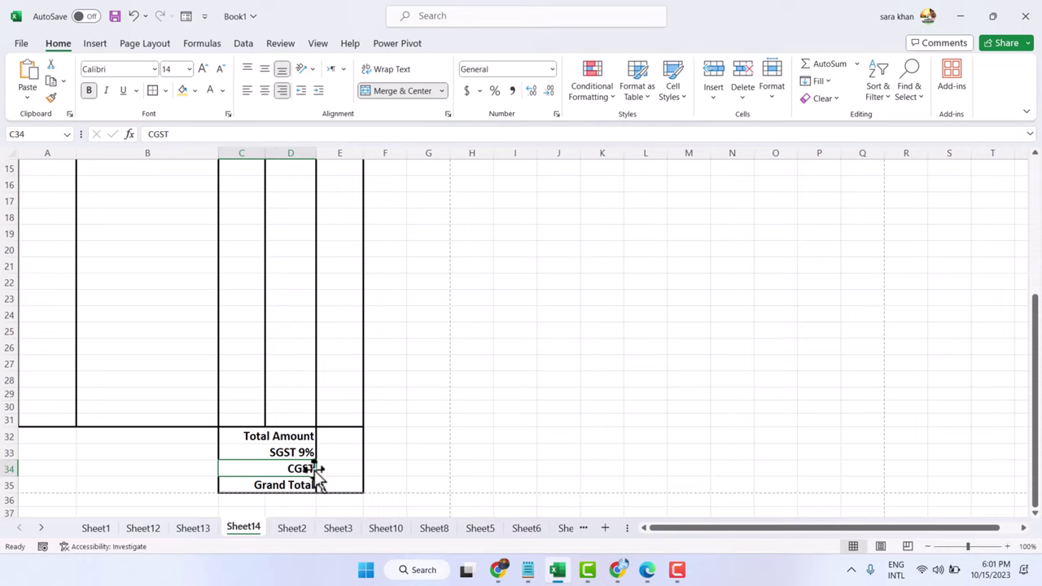
pyautogui.doubleClick(317, 469)
pyautogui.write('9')
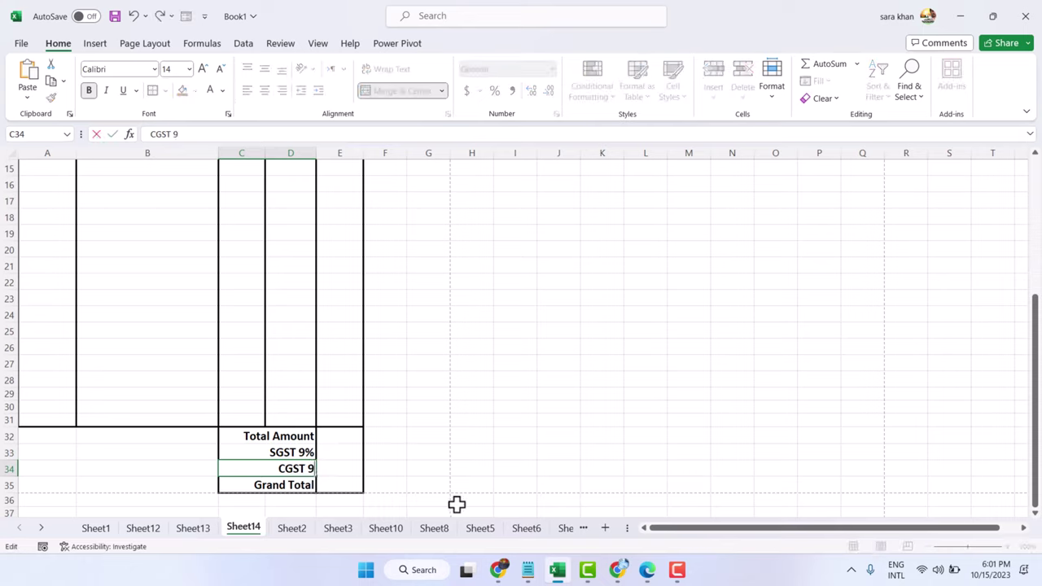
pyautogui.write('%')
# Merge and center A34:B34 beside the summary block and enter the label Signature.
pyautogui.scroll(-2, 453, 433)
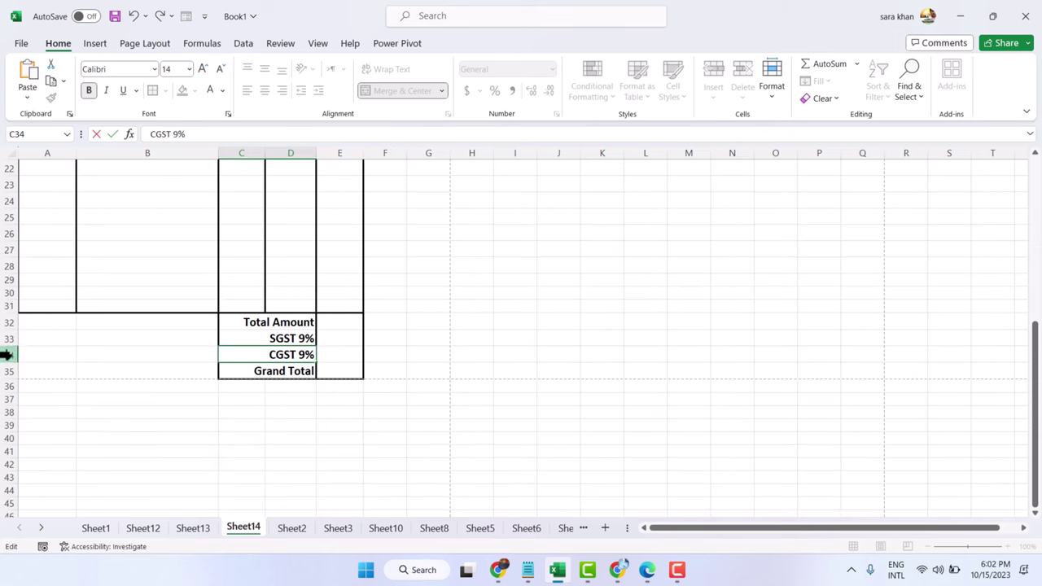
pyautogui.moveTo(45, 353); pyautogui.dragTo(136, 353)
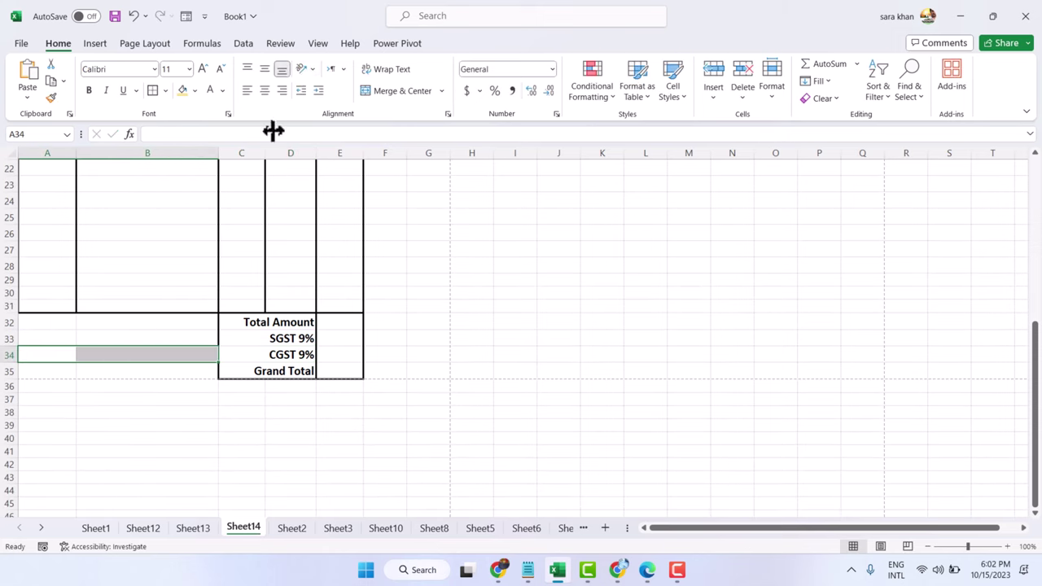
pyautogui.click(381, 95)
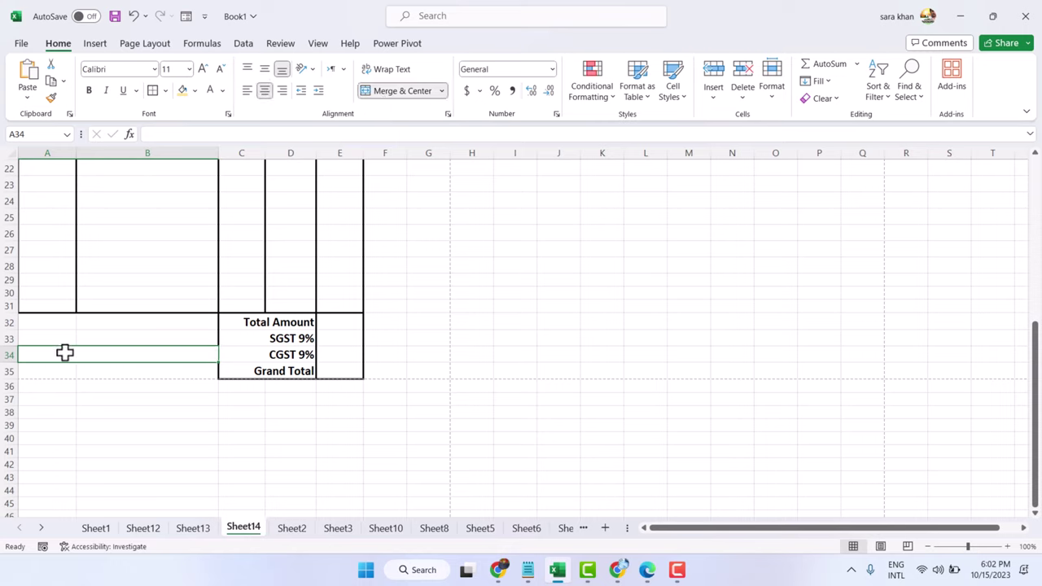
pyautogui.write('Signat')
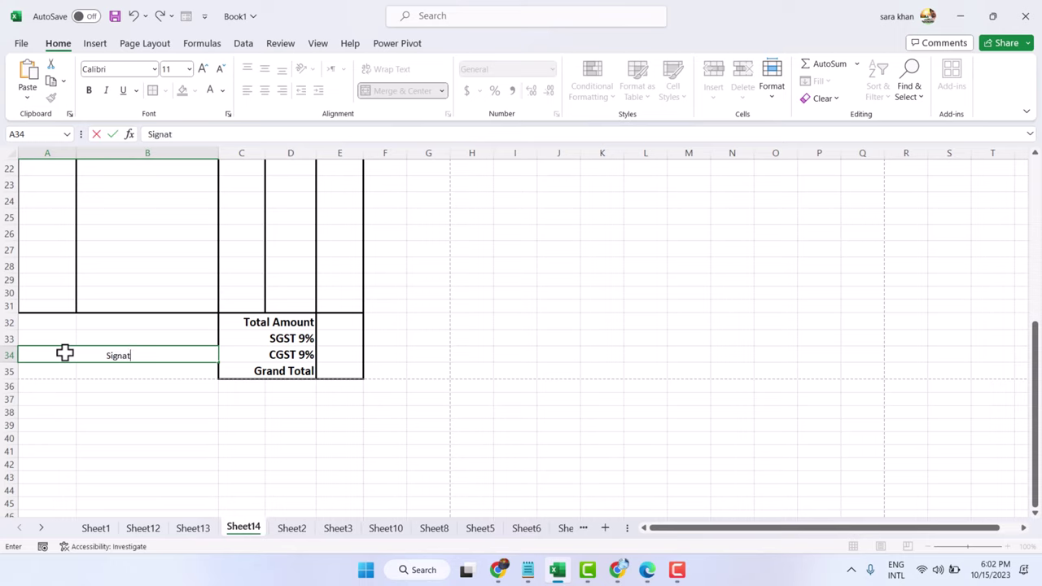
pyautogui.write('ure')
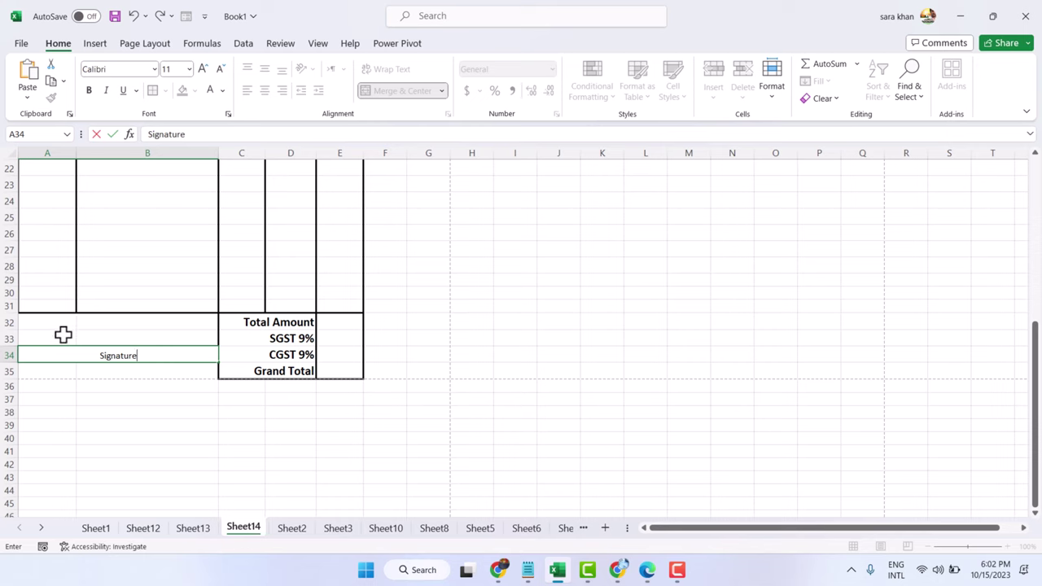
# Merge and center A33:B33 and enter a line of underscores above the Signature label.
pyautogui.moveTo(62, 335); pyautogui.dragTo(135, 333)
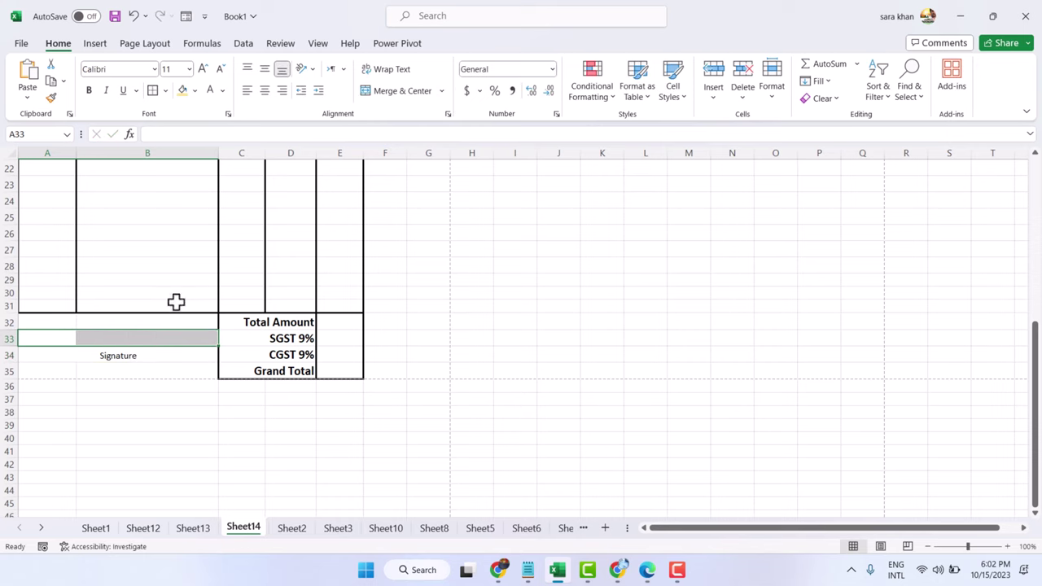
pyautogui.click(392, 93)
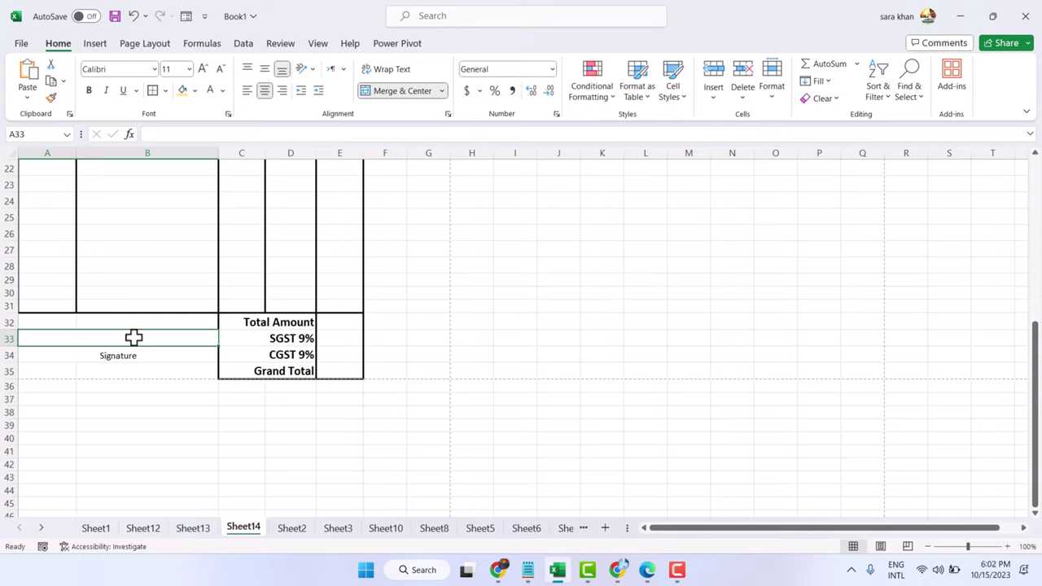
pyautogui.write('____________')
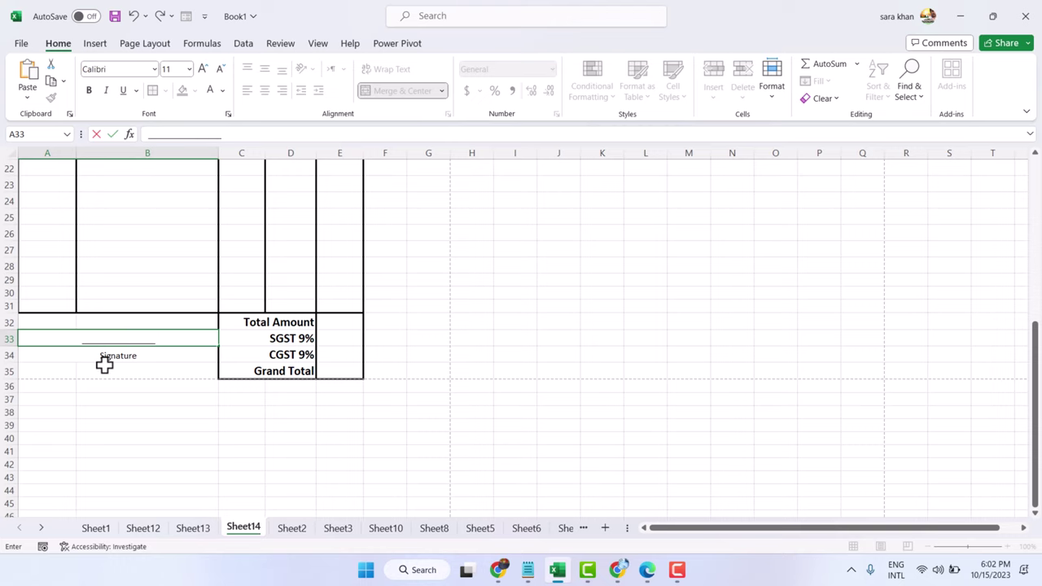
# Make the Signature label bold and set its font size to 14.
pyautogui.click(105, 355)
pyautogui.click(89, 90)
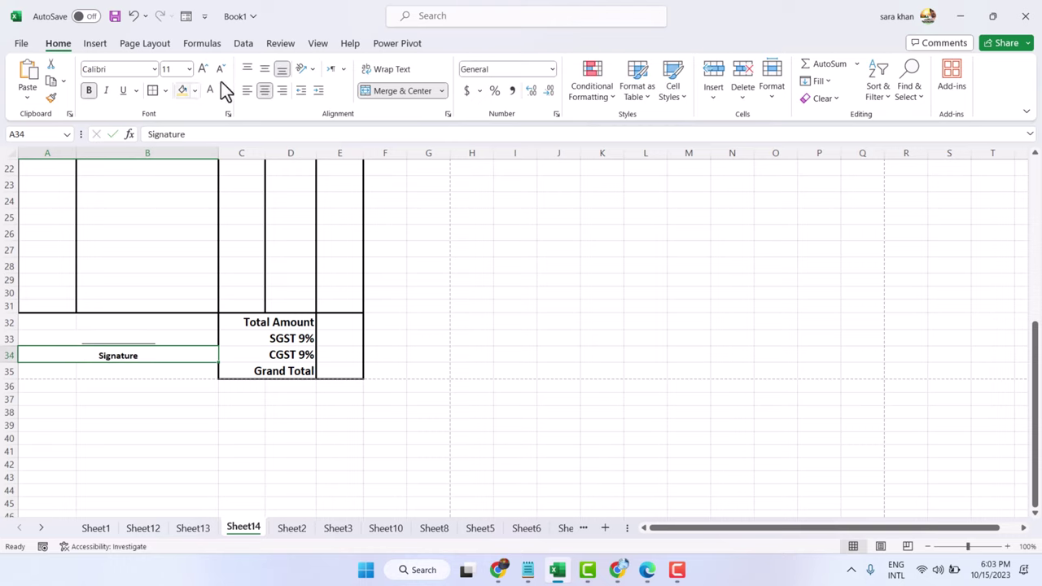
pyautogui.click(202, 68)
pyautogui.doubleClick(204, 69)
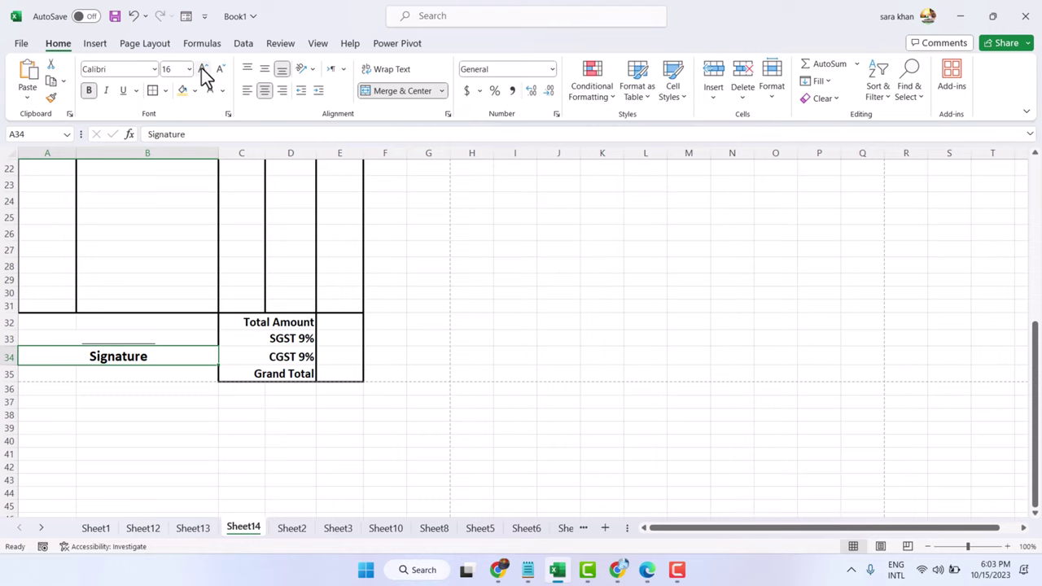
pyautogui.click(220, 68)
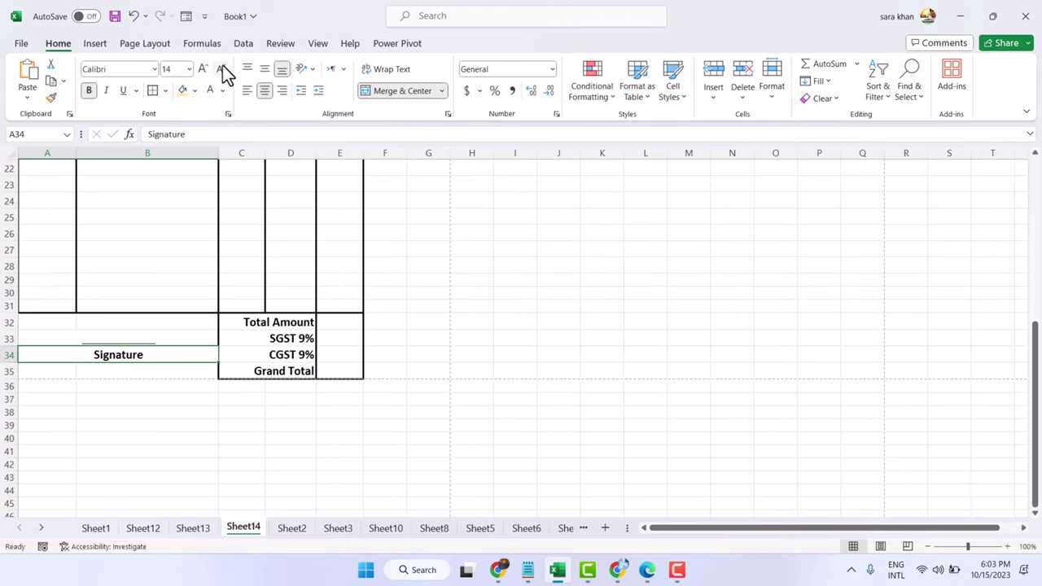
# Fill the Grand Total row C35:E35 with the light gold color.
pyautogui.click(262, 371)
pyautogui.moveTo(274, 371); pyautogui.dragTo(325, 372)
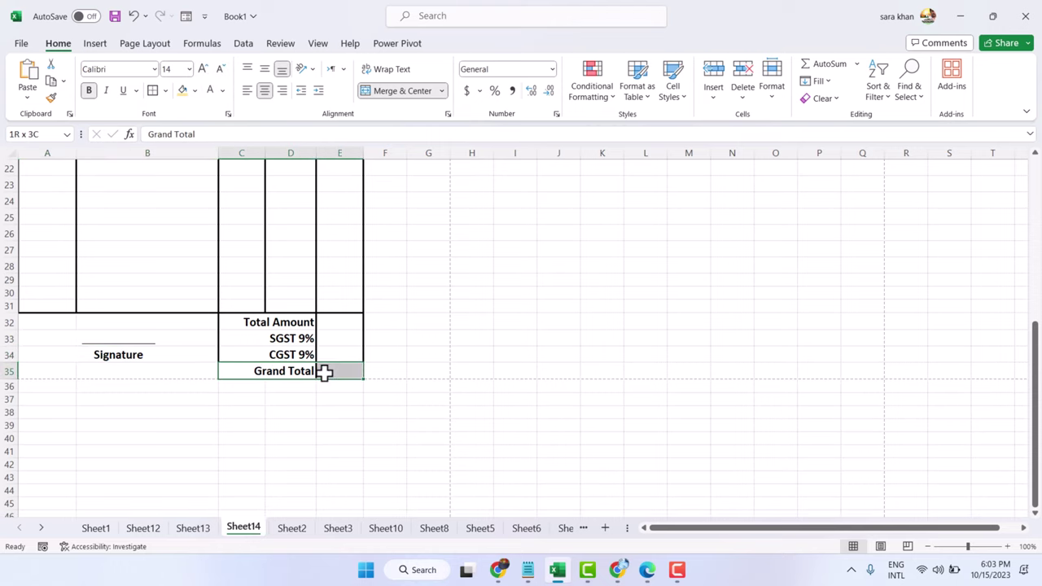
pyautogui.click(182, 91)
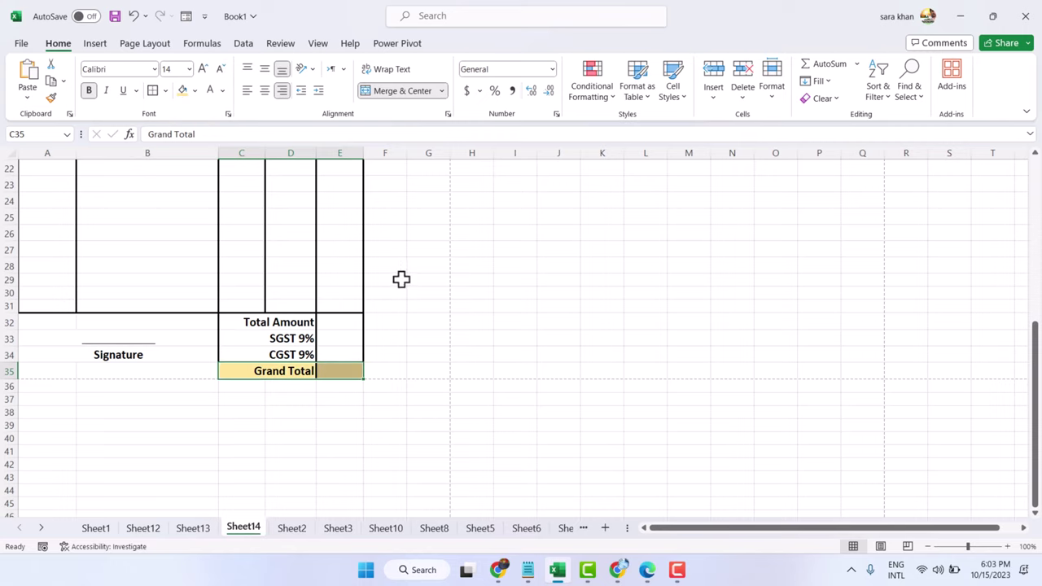
pyautogui.click(456, 337)
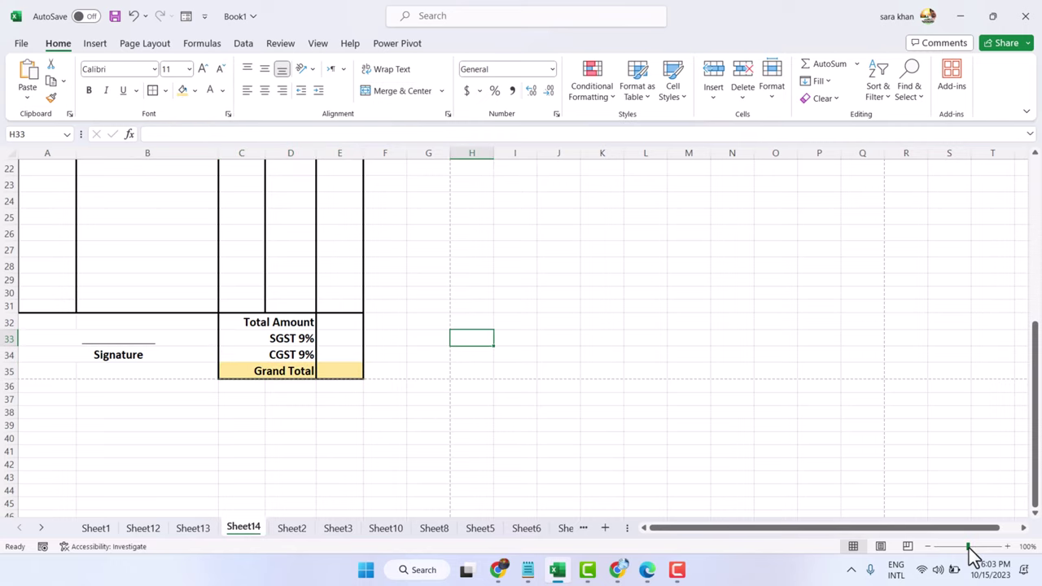
# Examine the whole invoice layout, from the company heading down to the Signature and Grand Total rows.
pyautogui.click(927, 546)
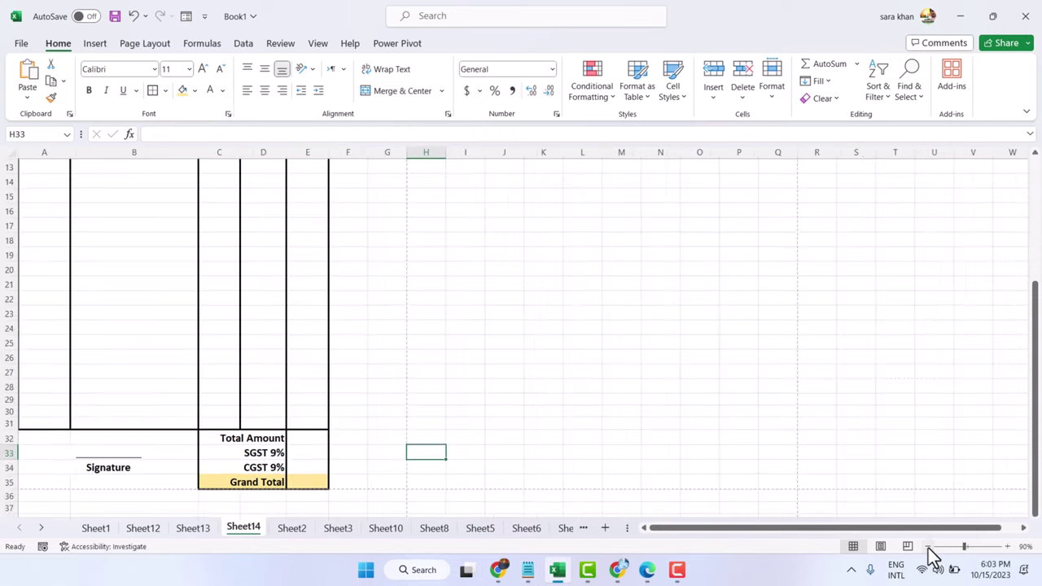
pyautogui.click(928, 546)
pyautogui.click(928, 546)
pyautogui.click(928, 546)
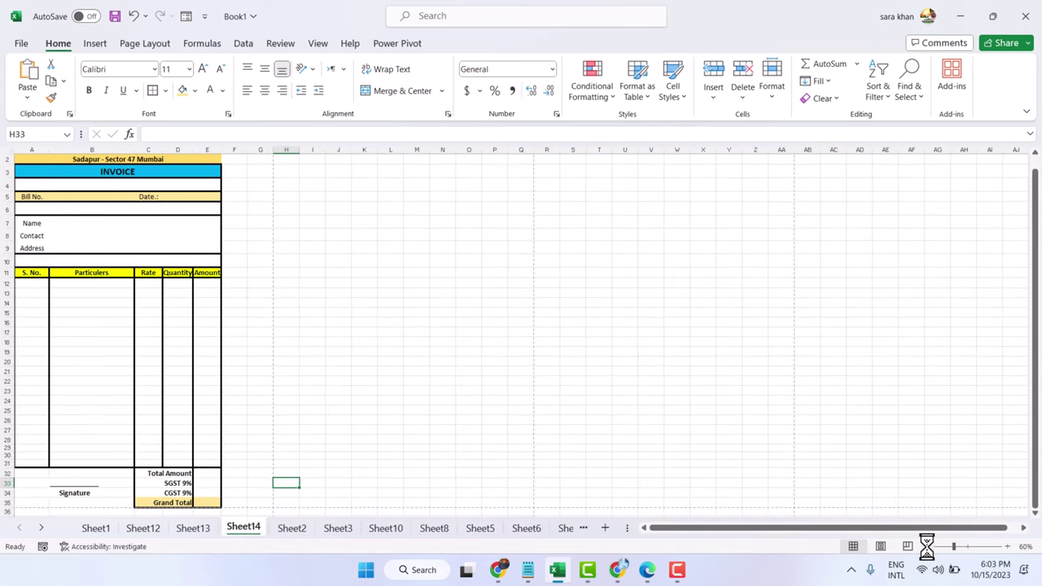
pyautogui.click(928, 546)
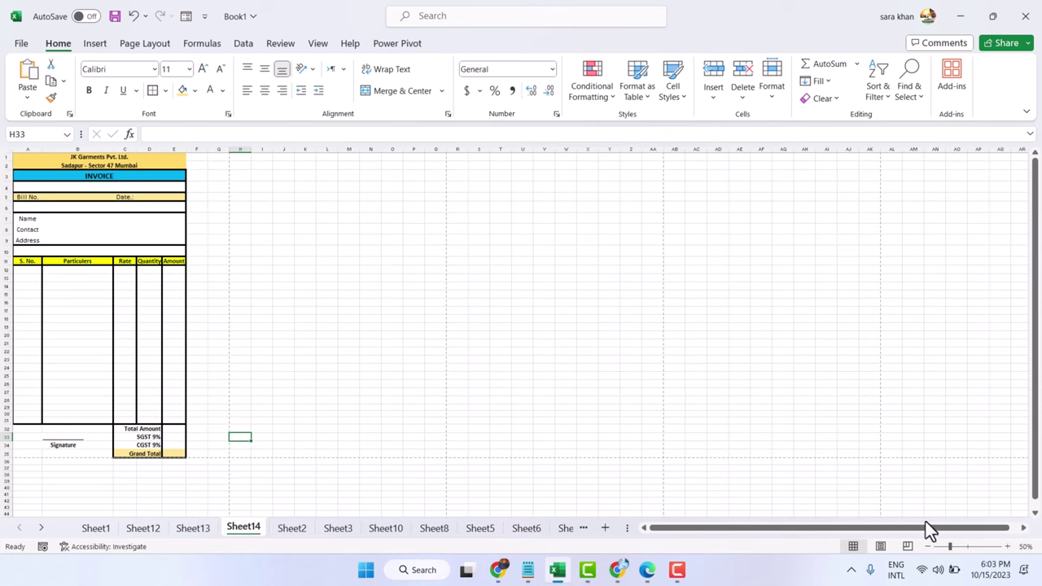
pyautogui.click(965, 547)
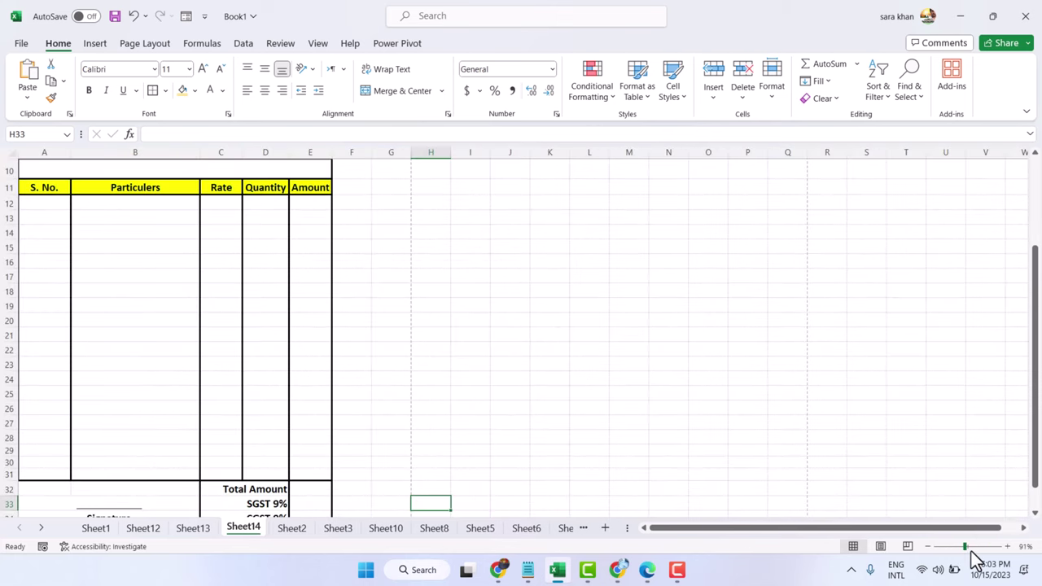
pyautogui.click(969, 547)
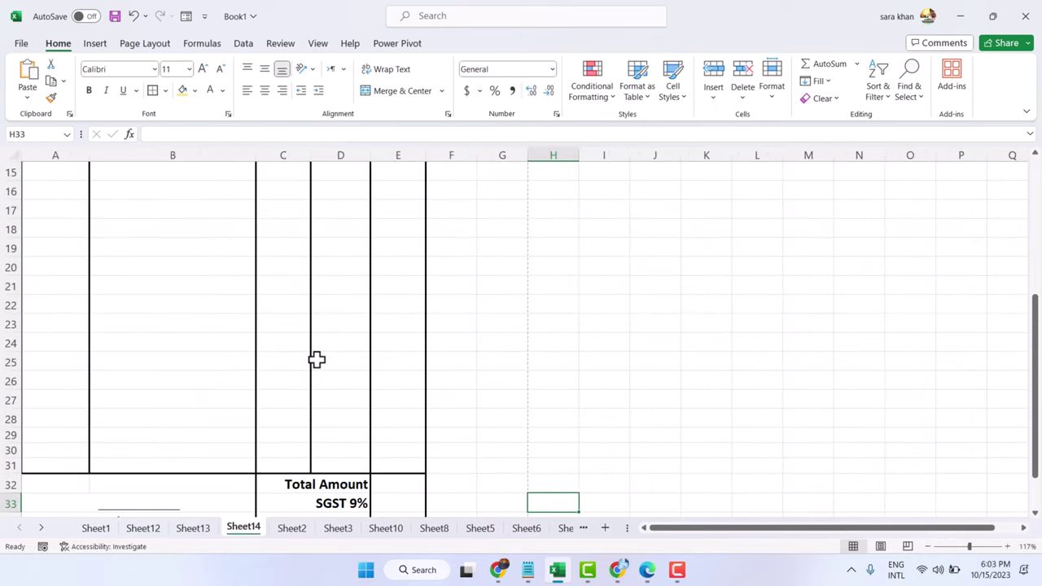
pyautogui.scroll(-5, 316, 360)
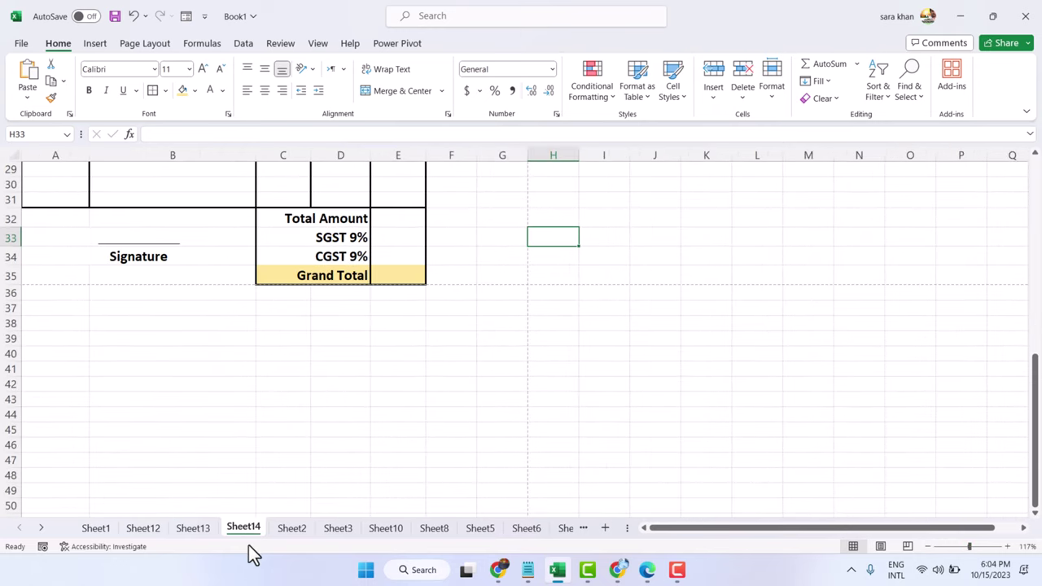
# Add a new worksheet after the invoice sheet and enter the heading Product in A1.
pyautogui.click(606, 529)
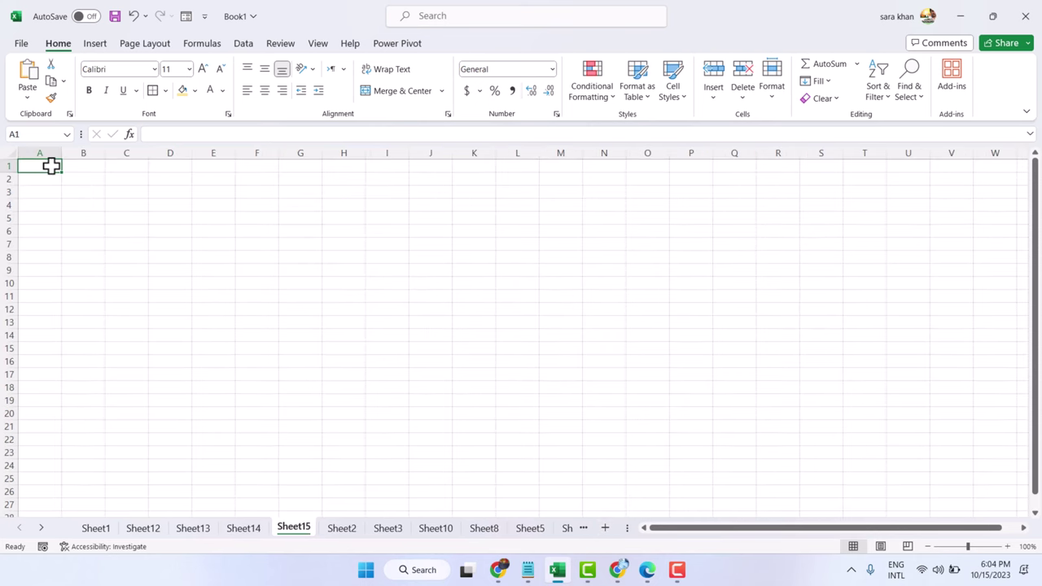
pyautogui.write('P')
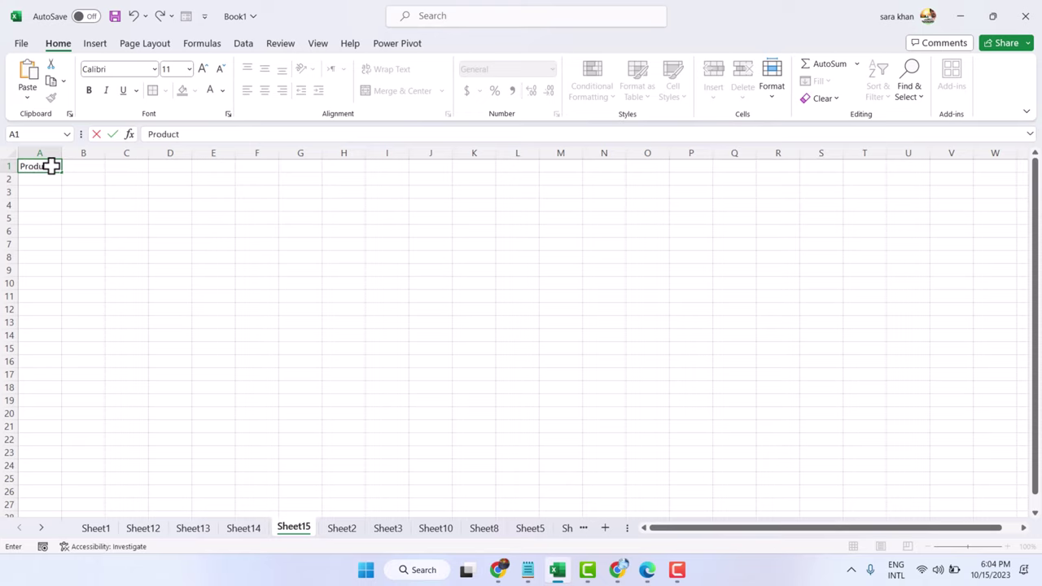
pyautogui.write('roduct')
pyautogui.click(48, 181)
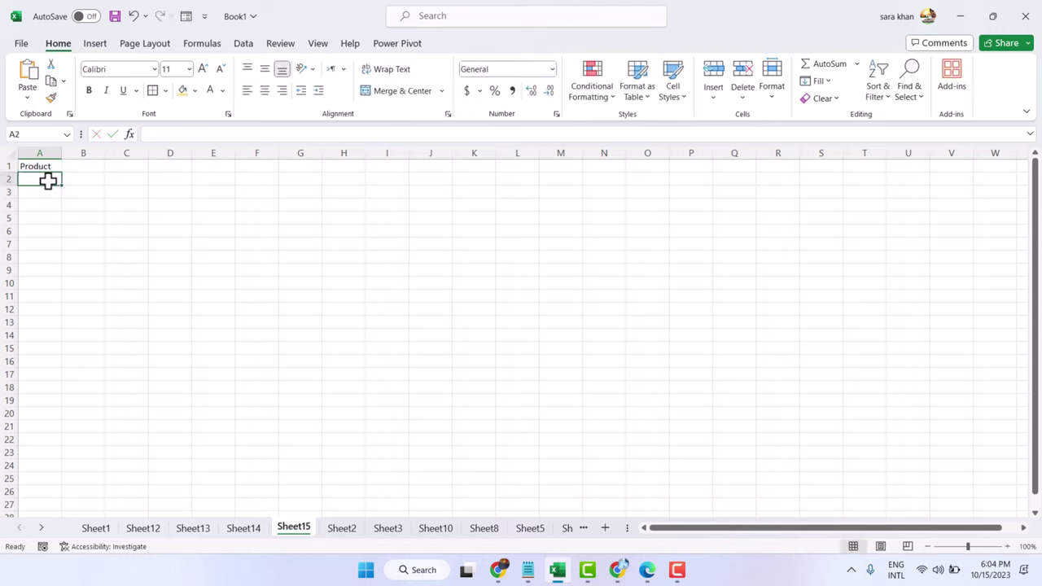
# List the first items under the Product heading, entering Shirt in A2 and Rrouser in A3.
pyautogui.write('Shirt')
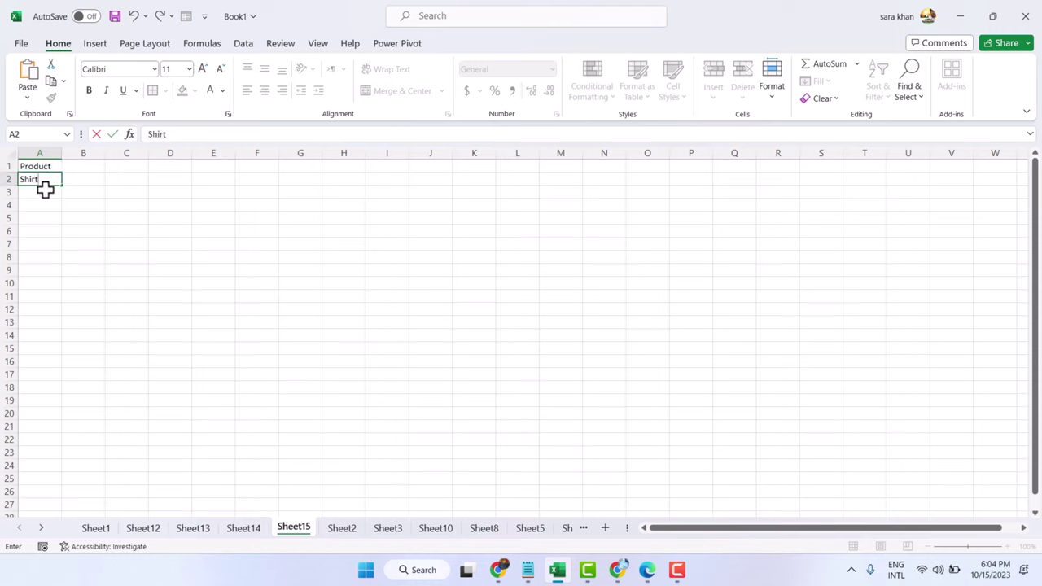
pyautogui.click(43, 196)
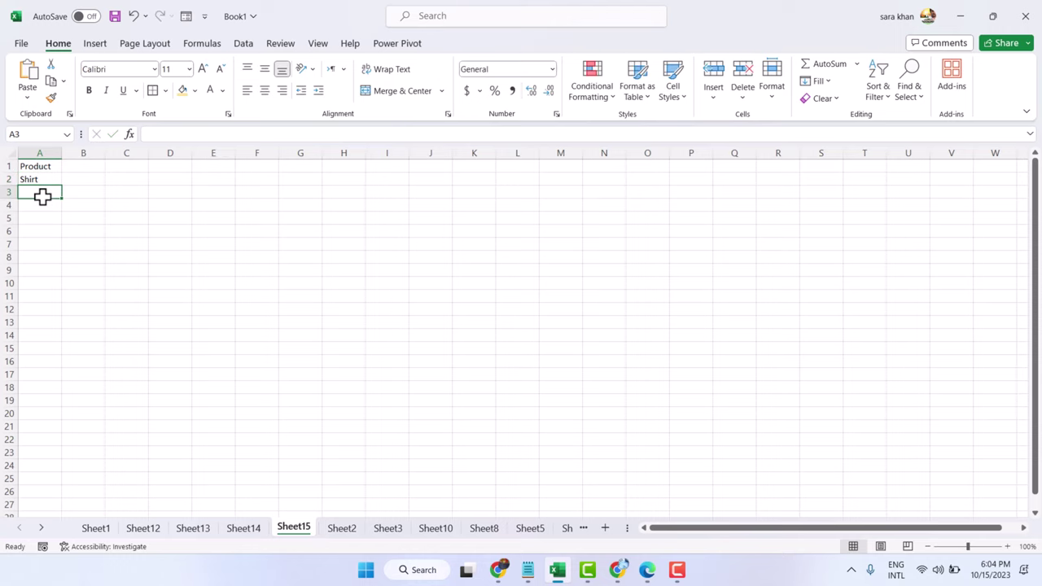
pyautogui.write('R')
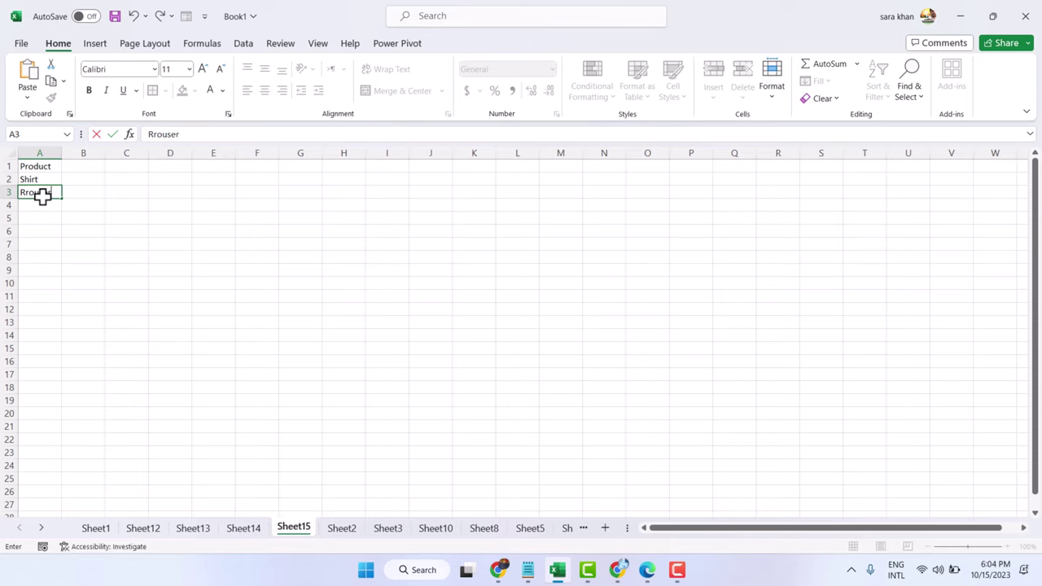
pyautogui.write('rouser')
pyautogui.click(37, 209)
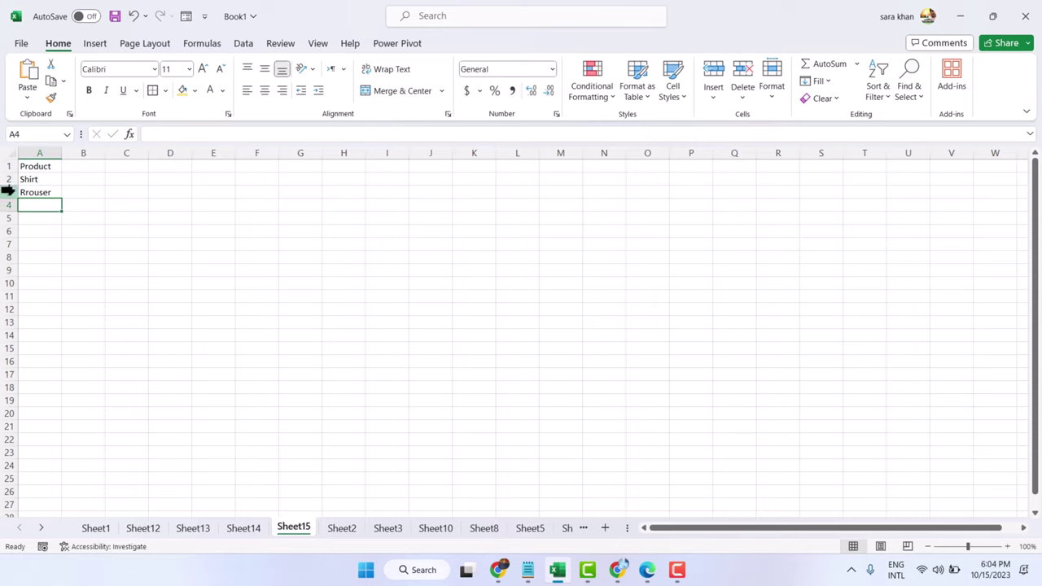
# Select the misspelled product name in A3 for correction.
pyautogui.click(10, 192)
pyautogui.click(27, 191)
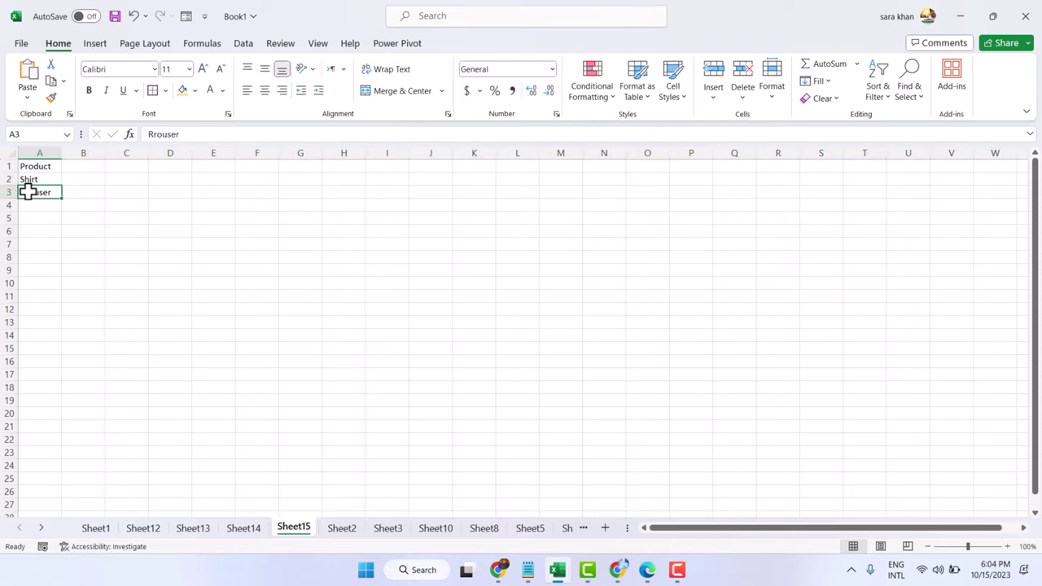
# Enter the product names Traouser, Jeans and Pant in cells A3 to A5 of the Product column.
pyautogui.write('Traou')
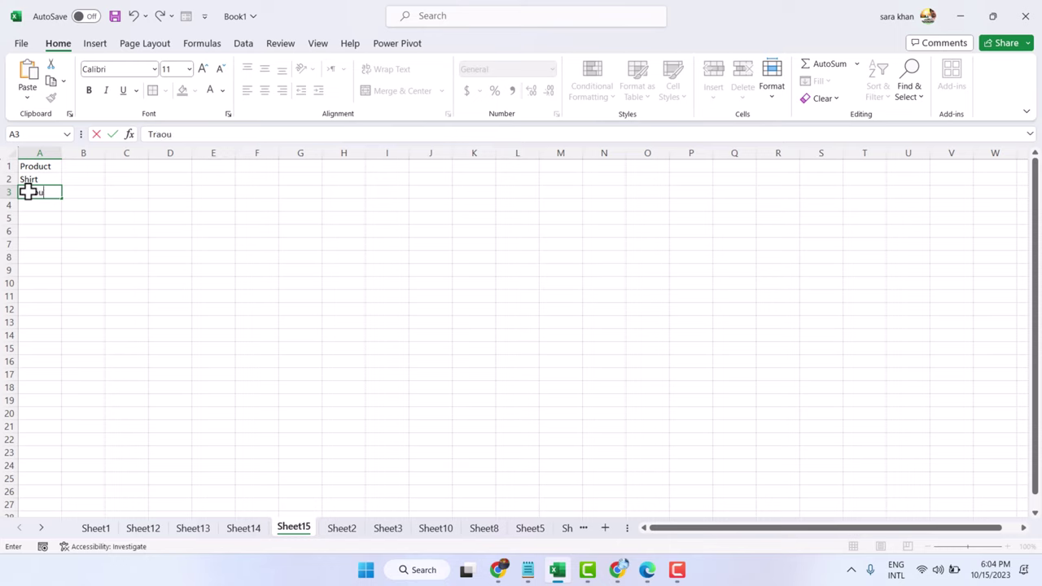
pyautogui.write('ser')
pyautogui.click(31, 206)
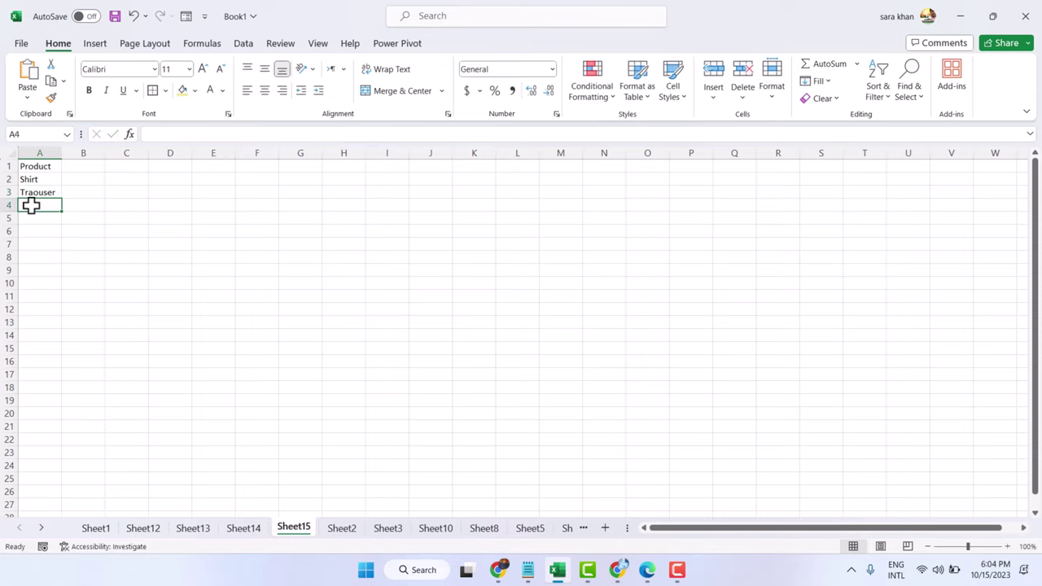
pyautogui.write('Jeans')
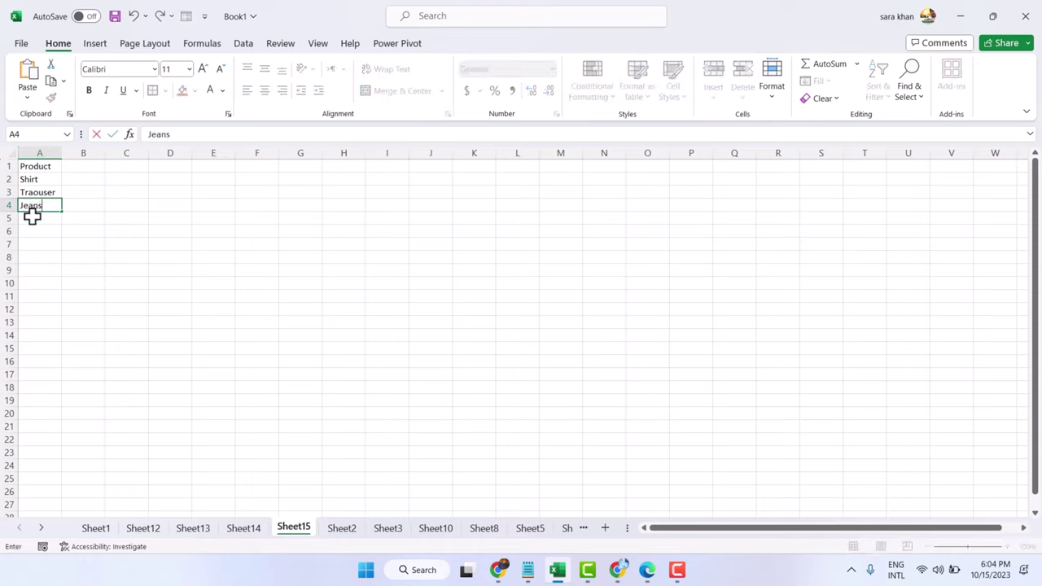
pyautogui.click(31, 215)
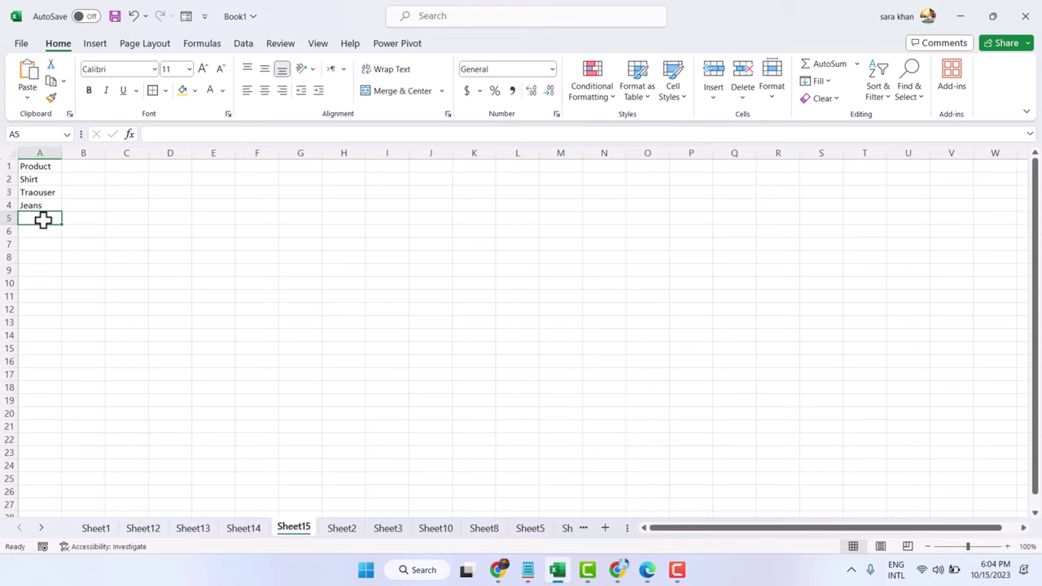
pyautogui.write('Pant')
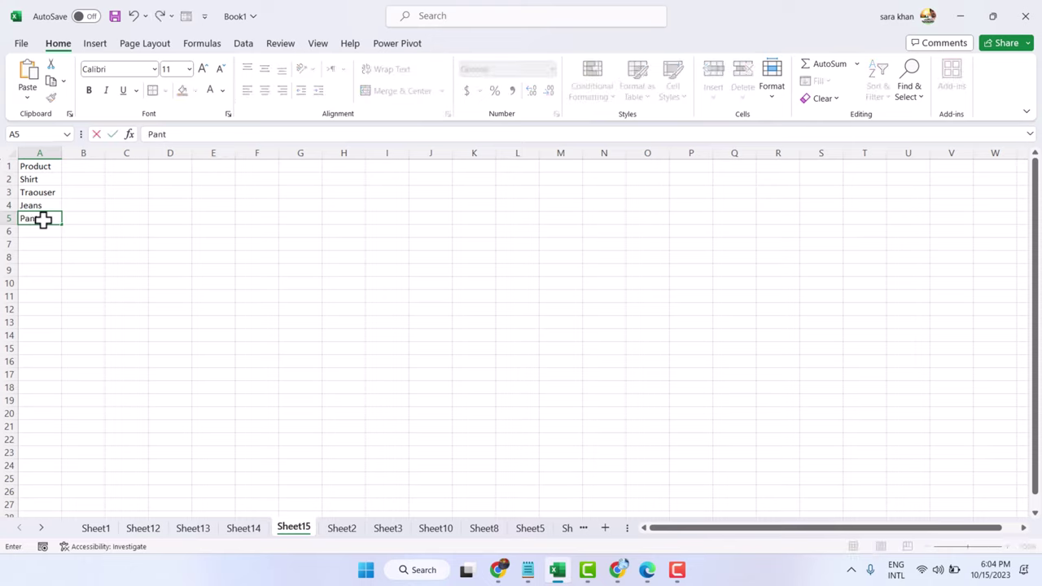
pyautogui.click(40, 231)
pyautogui.click(28, 167)
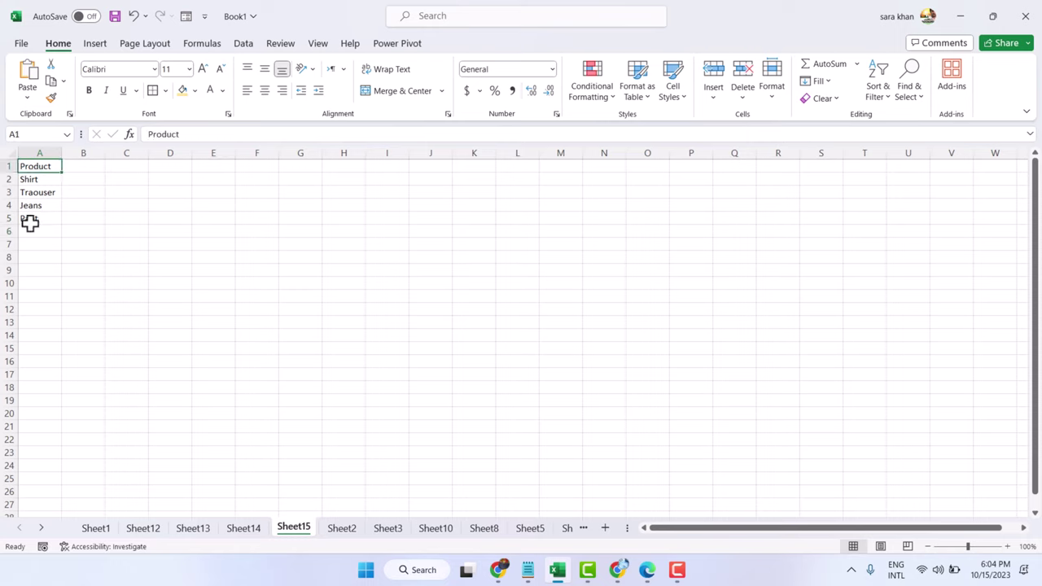
# Add a Rate heading in B1 and enter the rates 700, 900, 599 and 699 in B2 to B5.
pyautogui.click(86, 167)
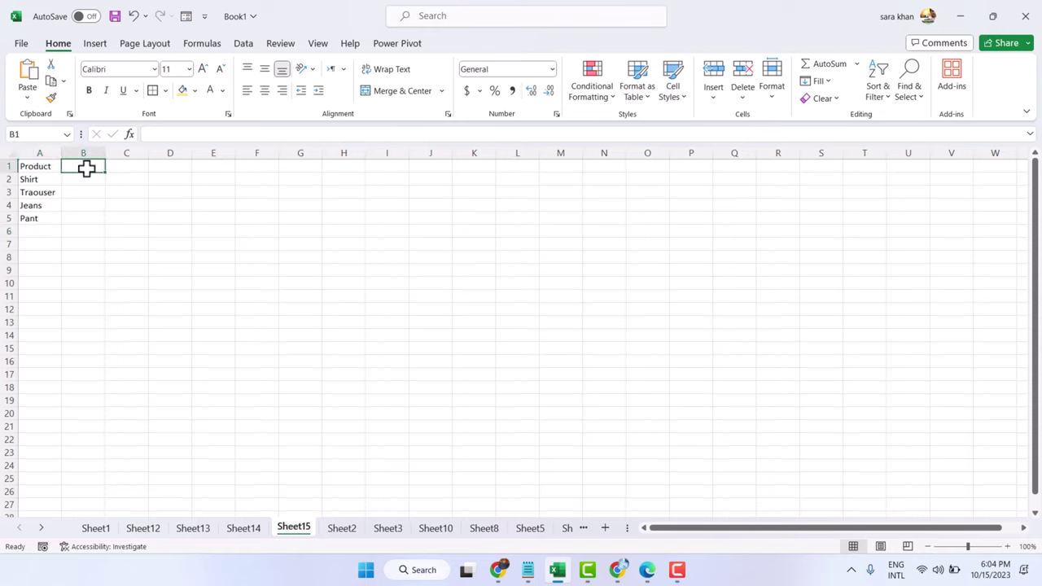
pyautogui.write('Rat')
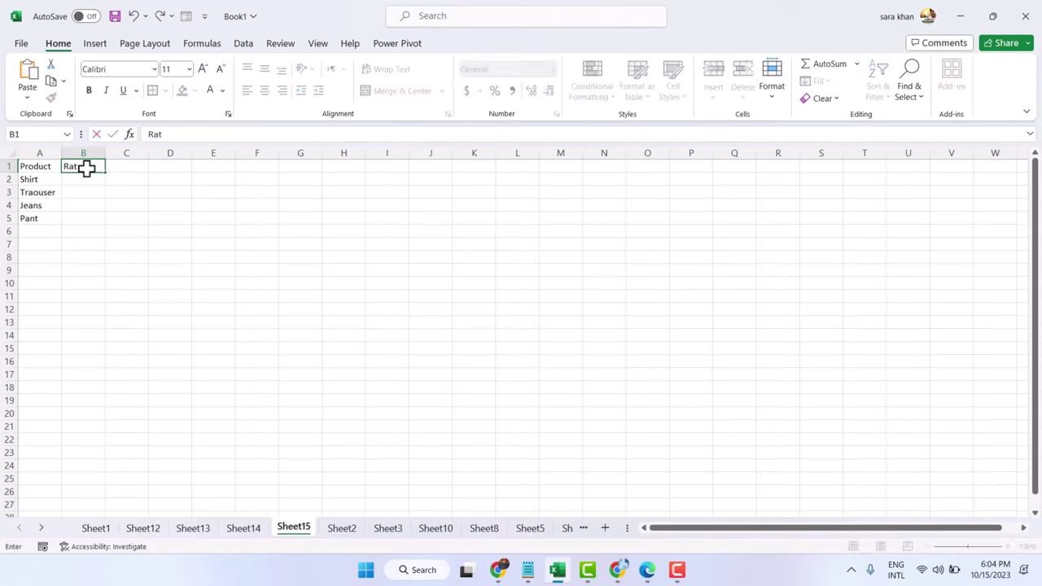
pyautogui.write('e')
pyautogui.press('Return')
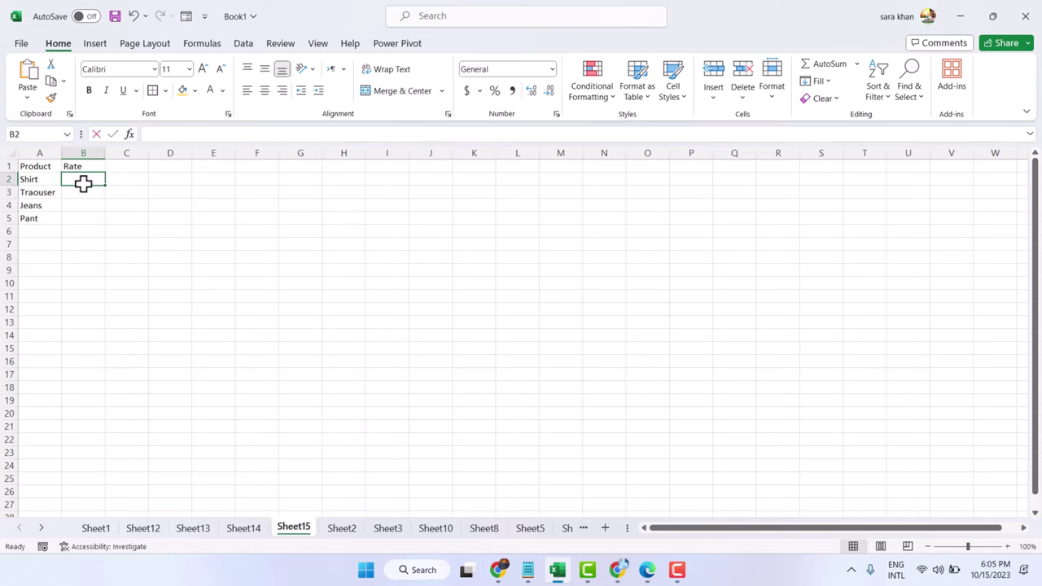
pyautogui.write('700')
pyautogui.press('Return')
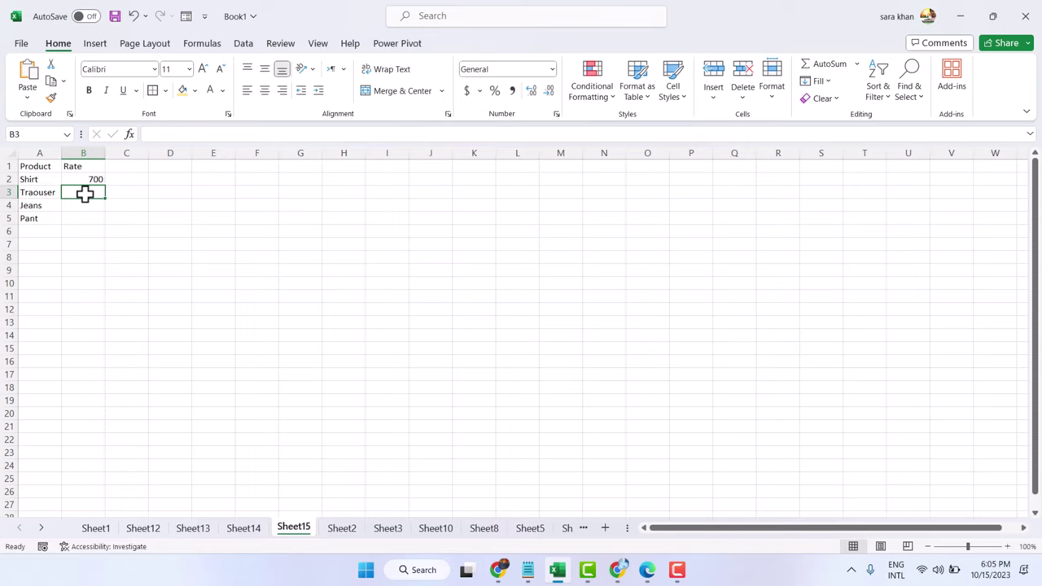
pyautogui.write('900')
pyautogui.press('Return')
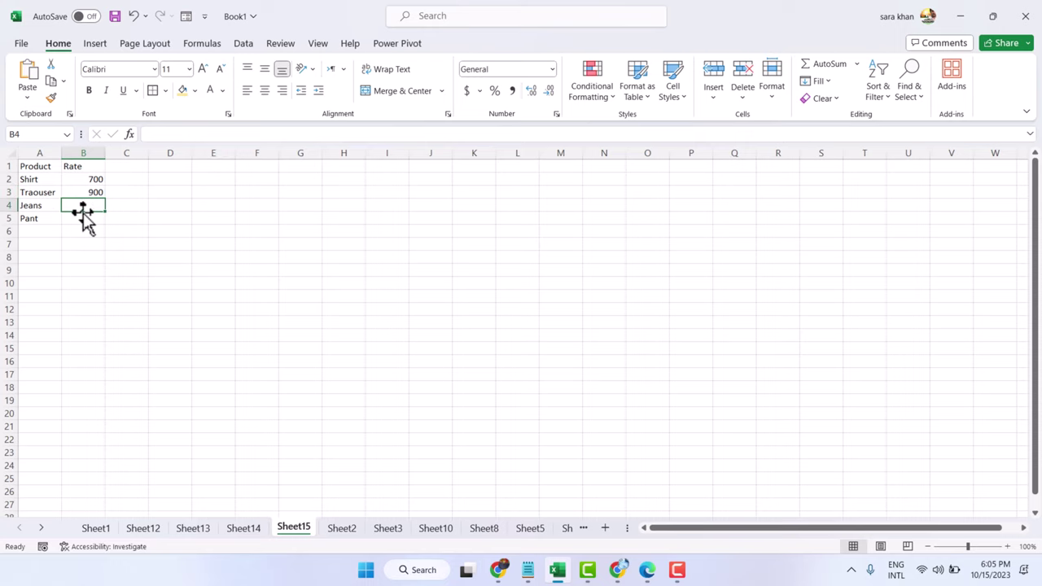
pyautogui.write('5')
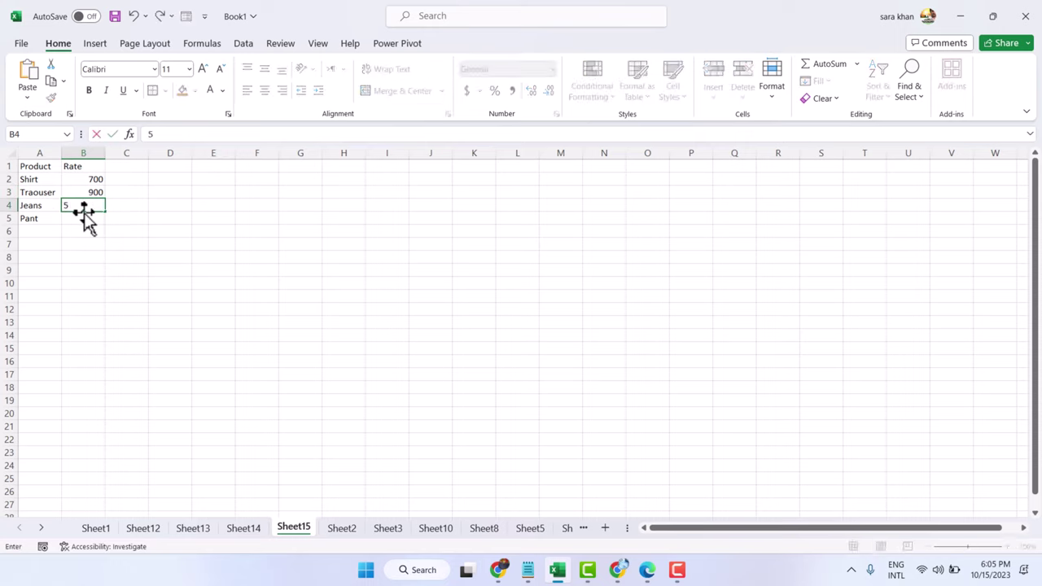
pyautogui.write('99')
pyautogui.press('Return')
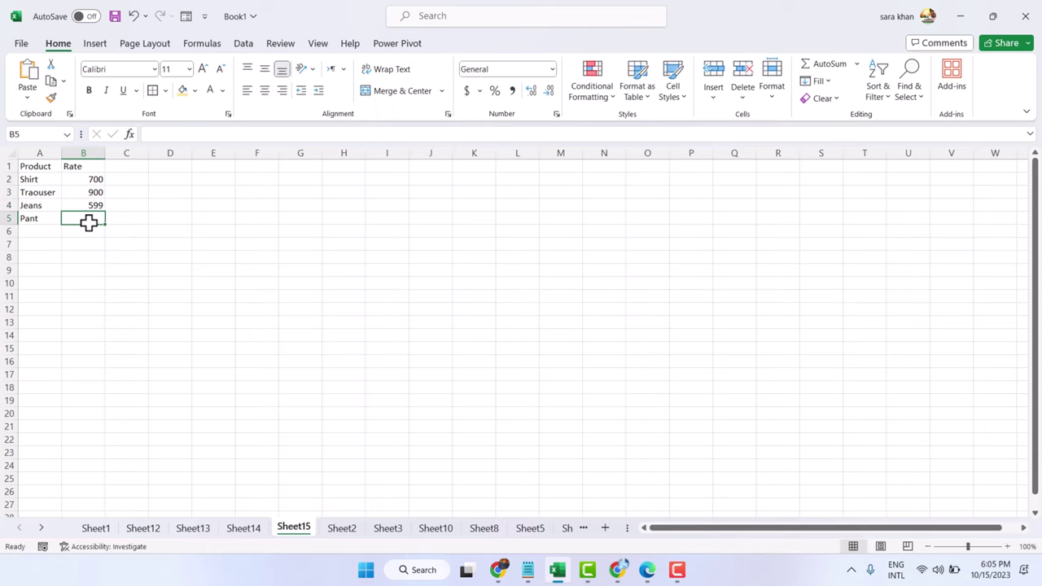
pyautogui.write('699')
pyautogui.click(40, 236)
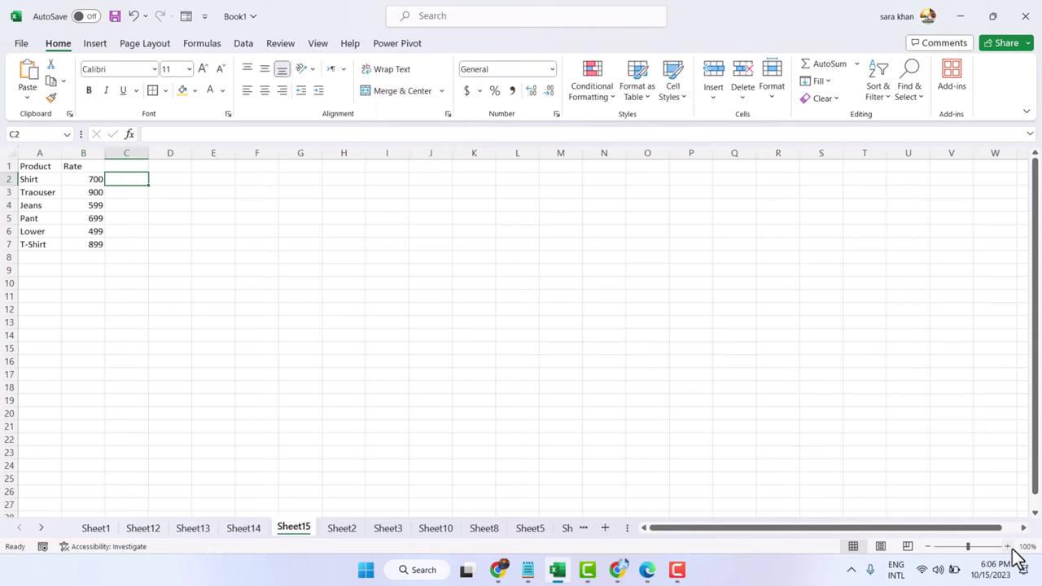
# Enlarge the view of the product and rate list on Sheet15 to 210%.
pyautogui.doubleClick(1009, 547)
pyautogui.doubleClick(1008, 547)
pyautogui.click(1008, 547)
pyautogui.doubleClick(1008, 547)
pyautogui.doubleClick(1008, 547)
pyautogui.click(1009, 547)
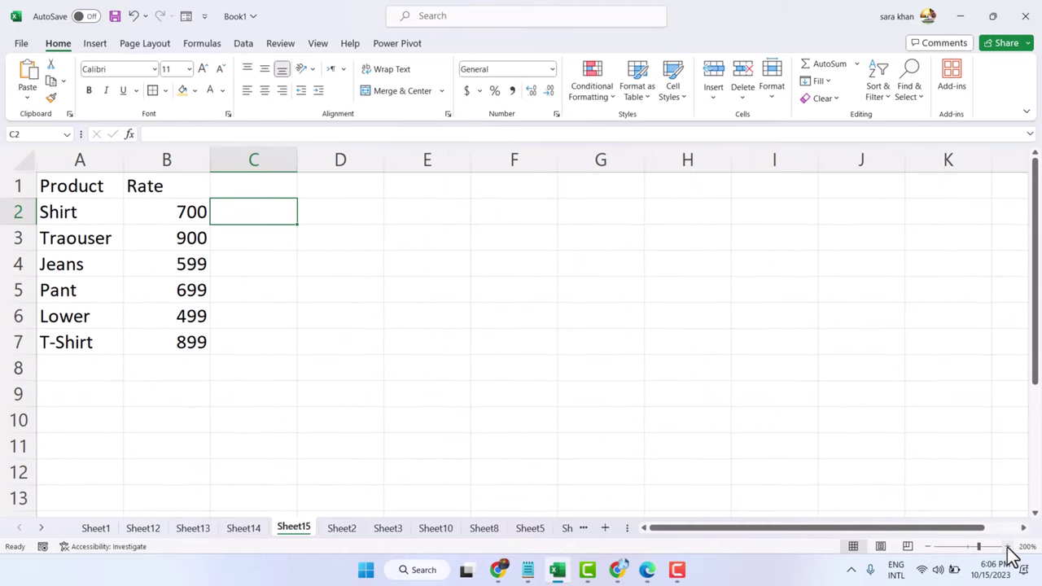
pyautogui.click(1009, 547)
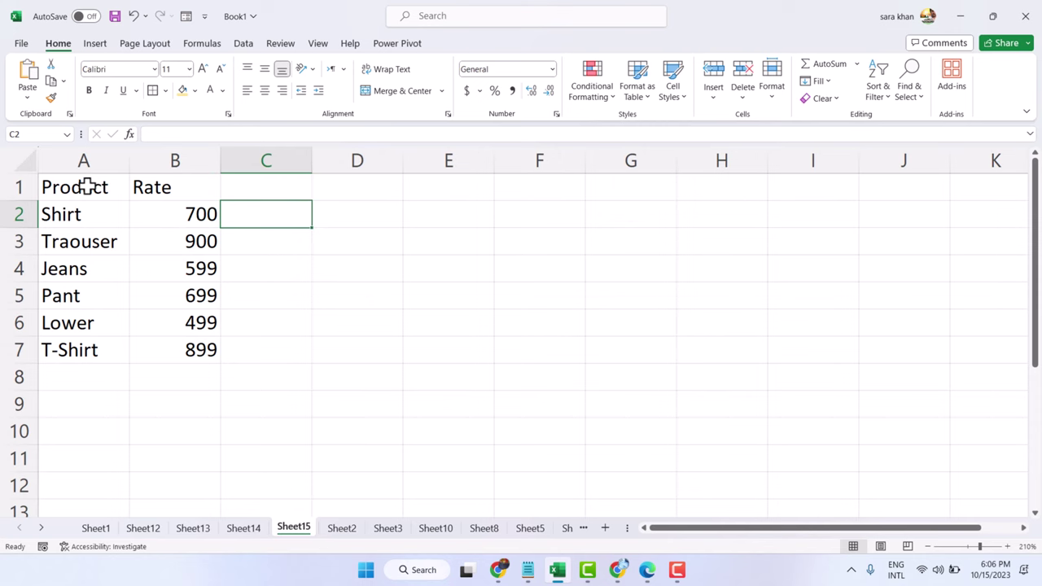
# Start a data validation rule for cell B12 under Particulers in the Sheet14 invoice, allowing a List.
pyautogui.click(253, 535)
pyautogui.scroll(9, 305, 400)
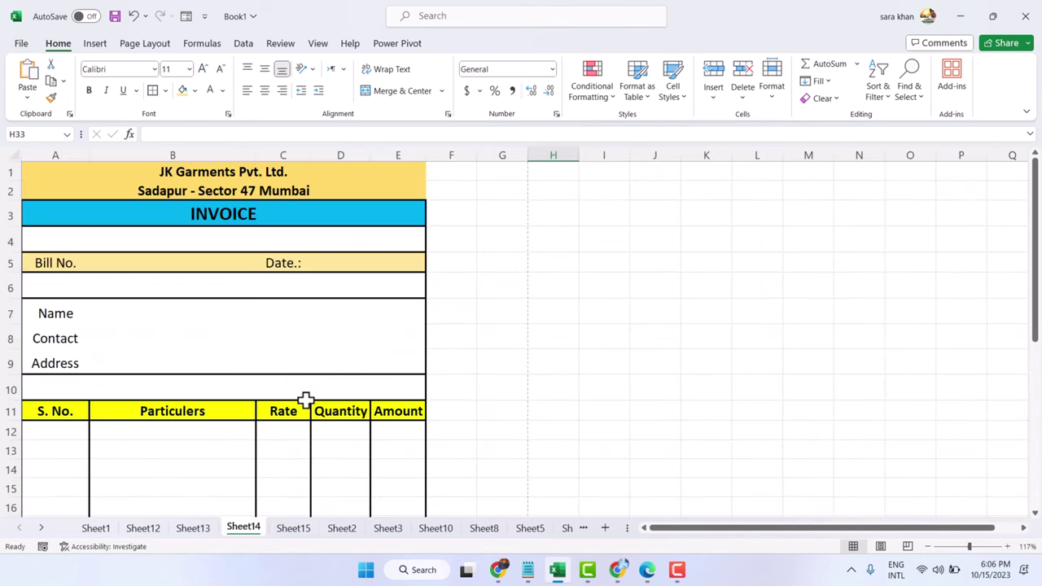
pyautogui.scroll(-3, 305, 400)
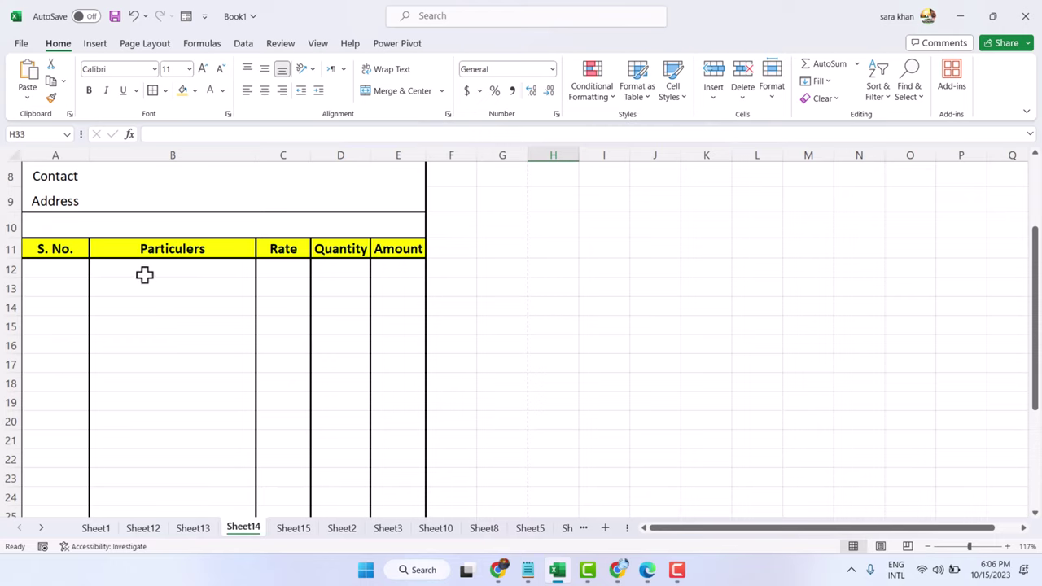
pyautogui.click(144, 275)
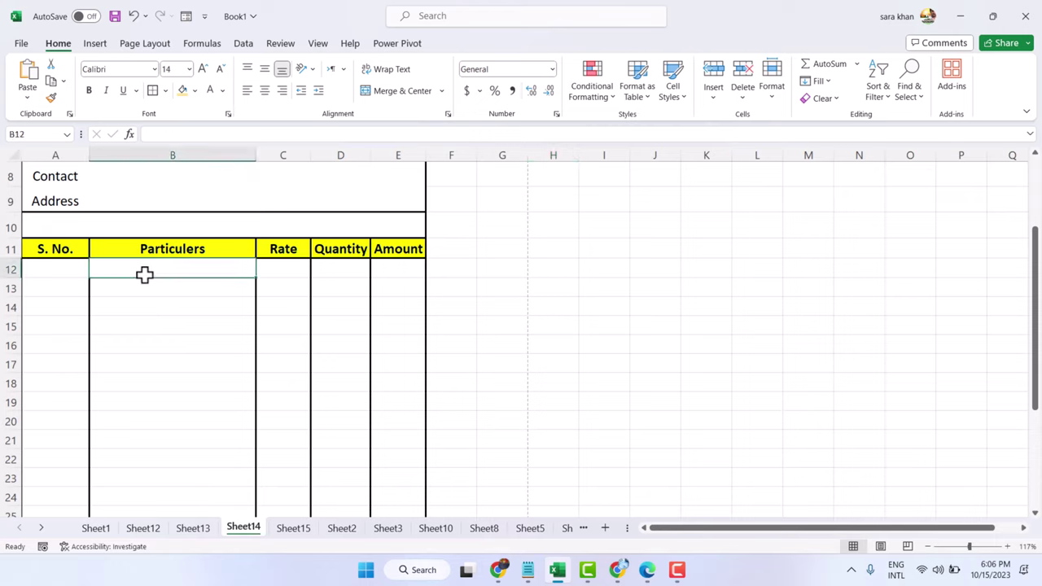
pyautogui.click(251, 46)
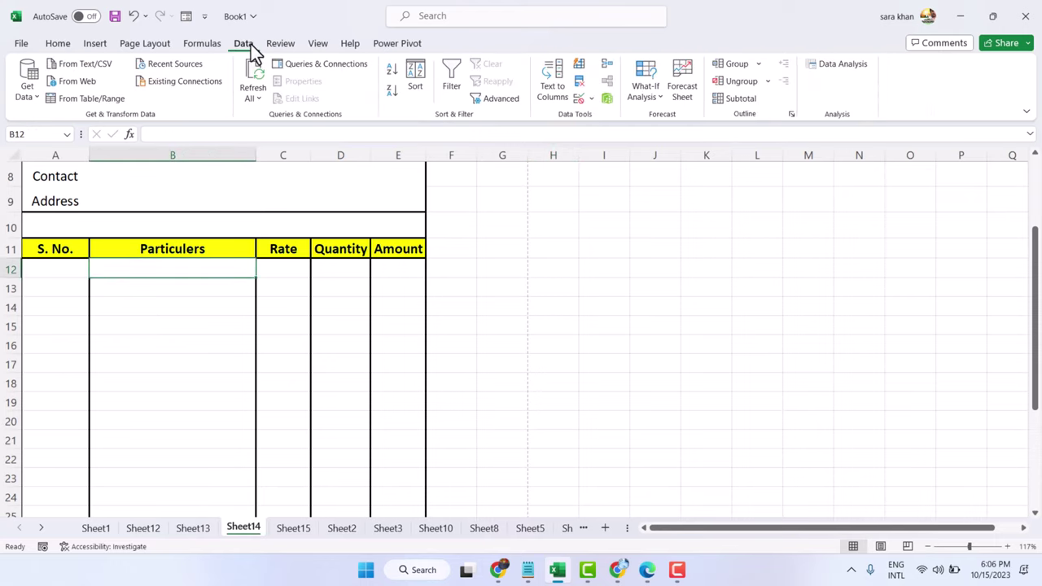
pyautogui.click(592, 99)
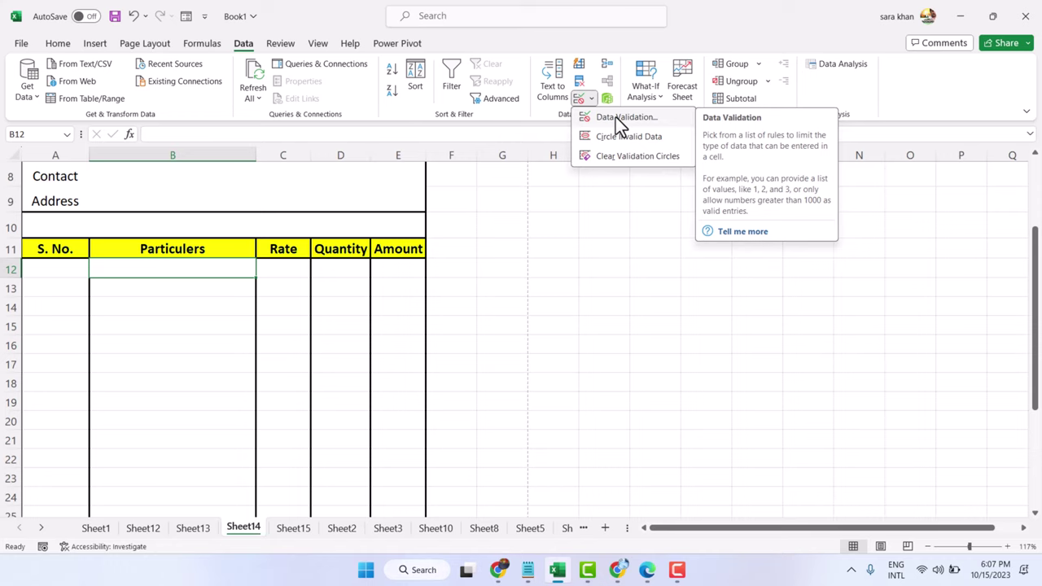
pyautogui.click(616, 117)
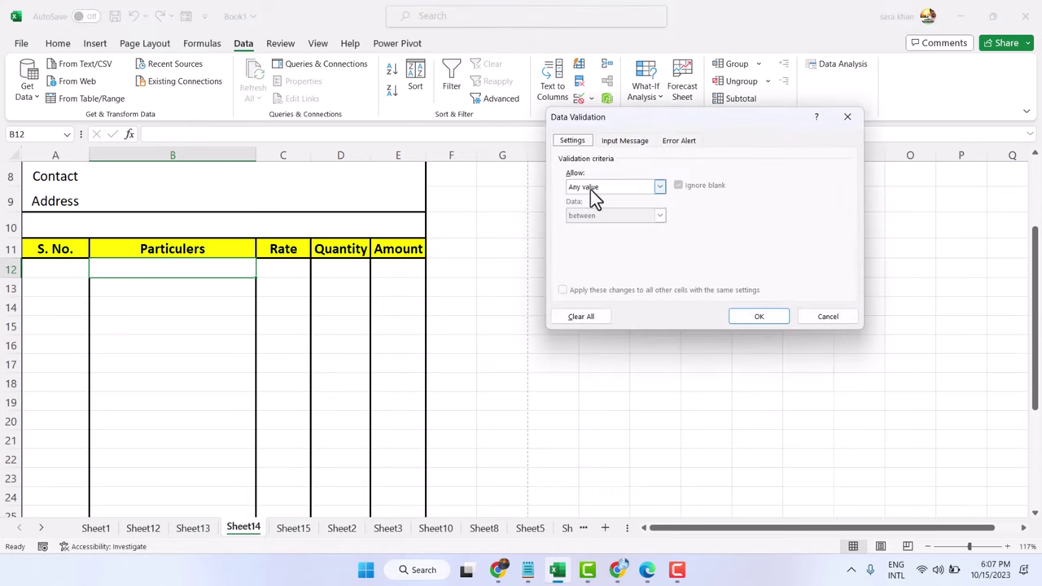
pyautogui.click(658, 186)
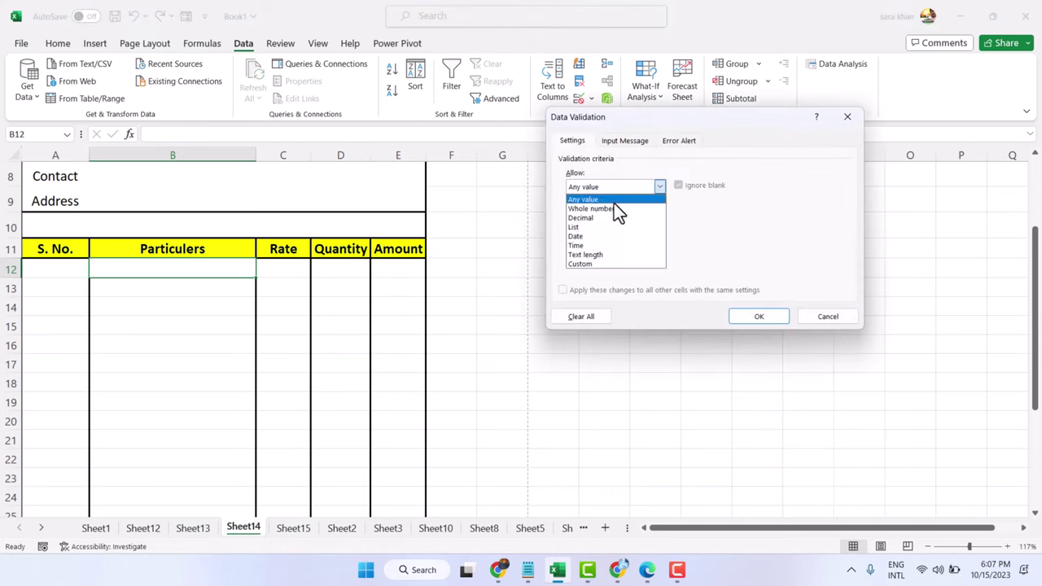
pyautogui.click(579, 232)
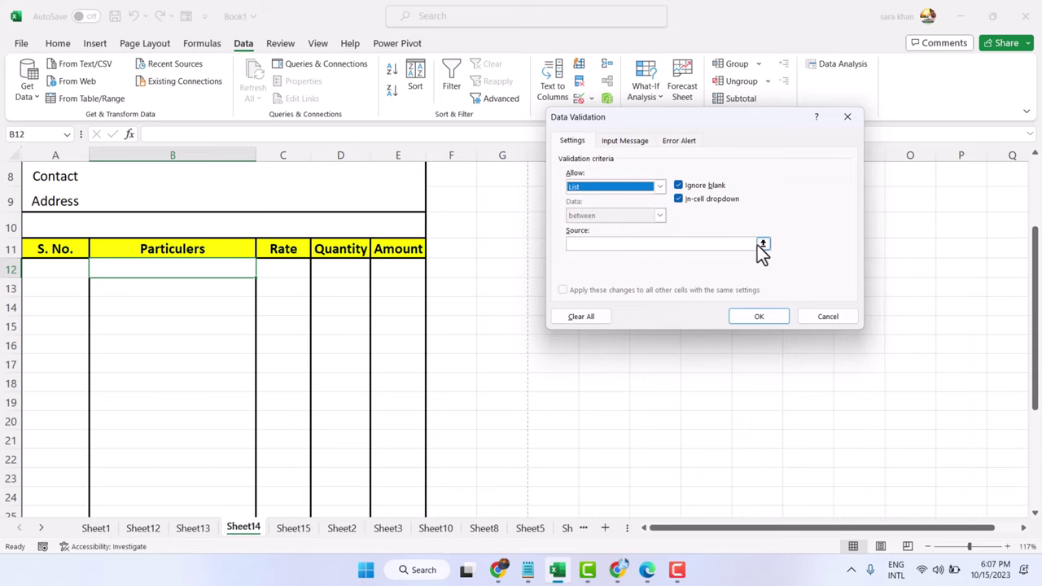
# Use the product names in Sheet15 cells A2:A7 as the validation list's source and apply the rule.
pyautogui.click(591, 244)
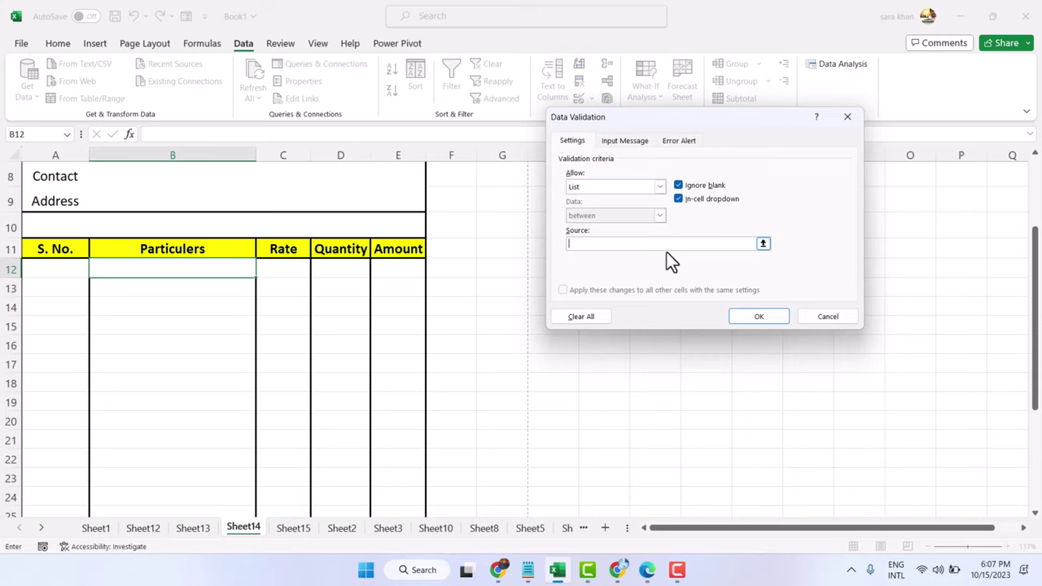
pyautogui.click(761, 246)
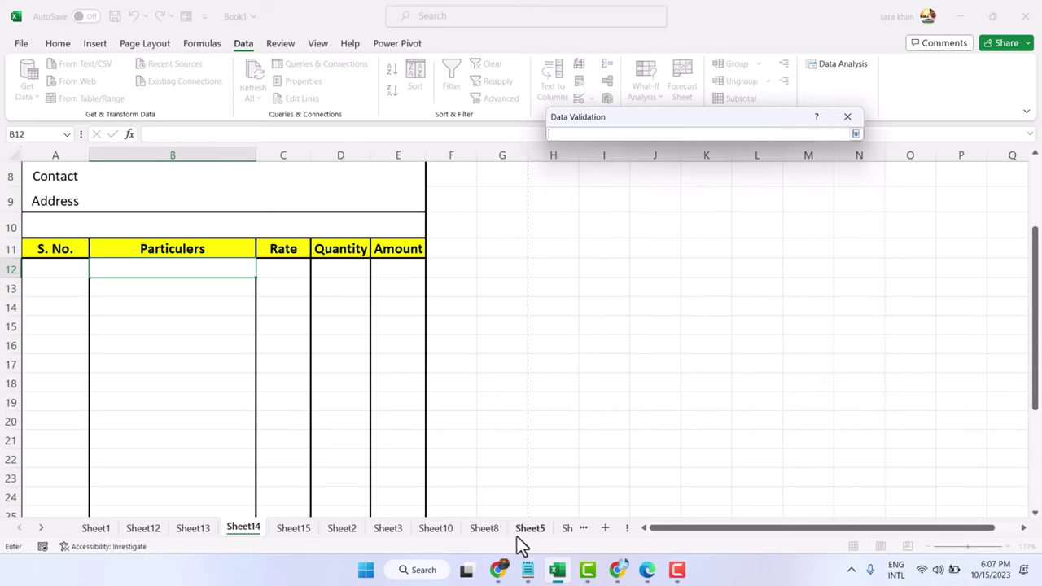
pyautogui.click(299, 531)
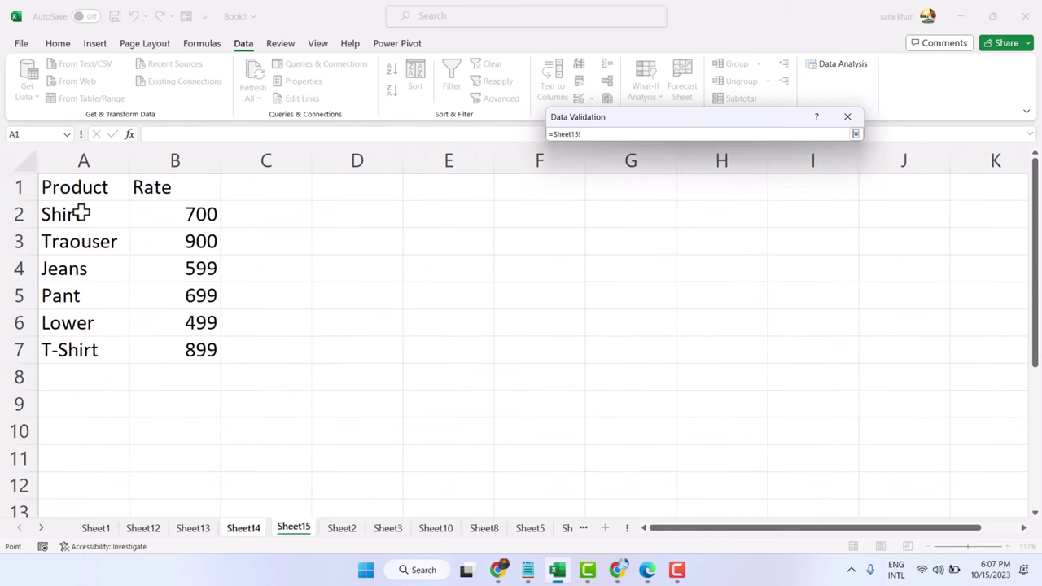
pyautogui.moveTo(80, 211); pyautogui.dragTo(94, 350)
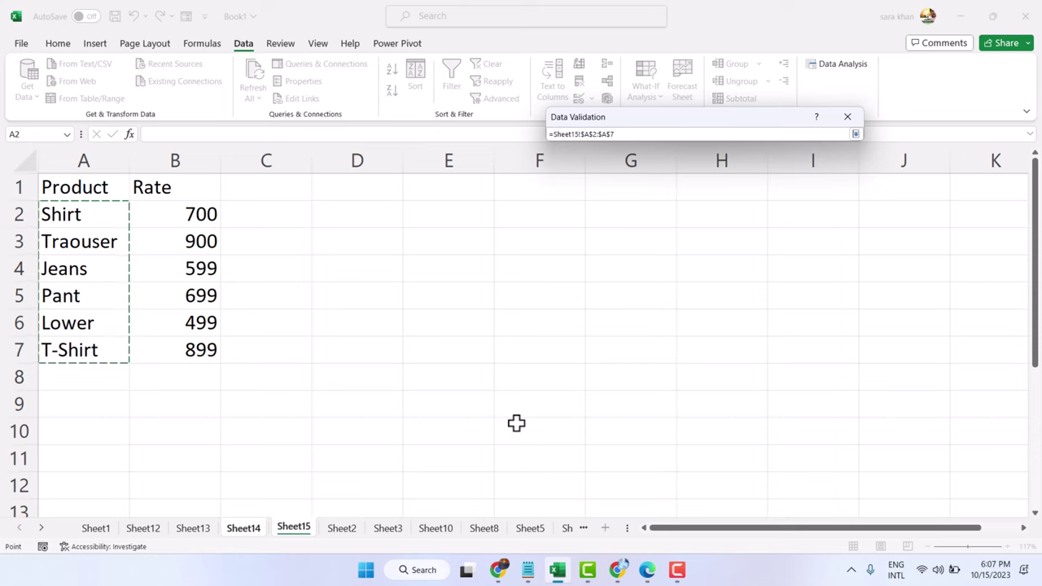
pyautogui.press('Return')
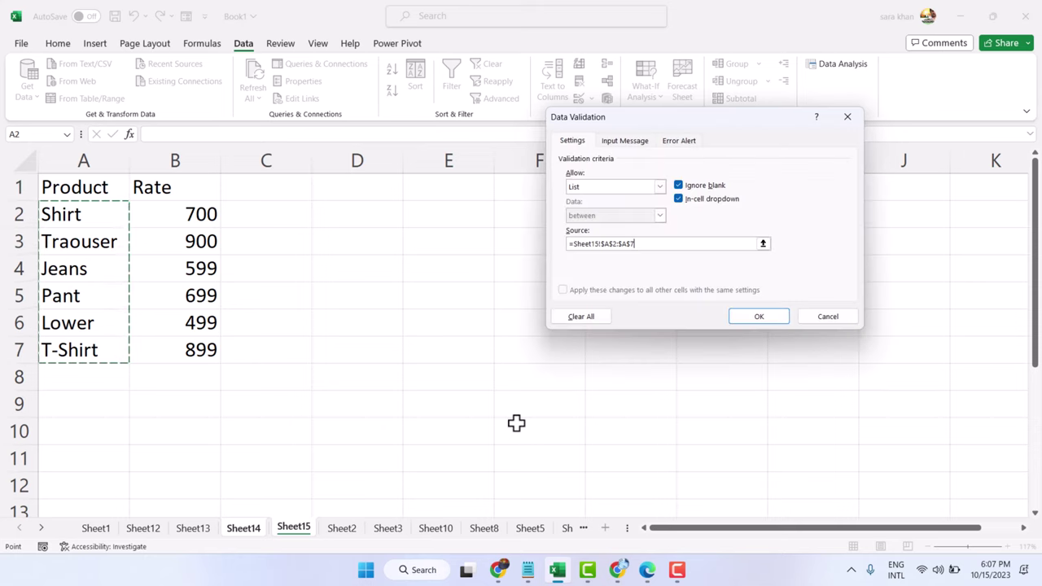
pyautogui.click(759, 317)
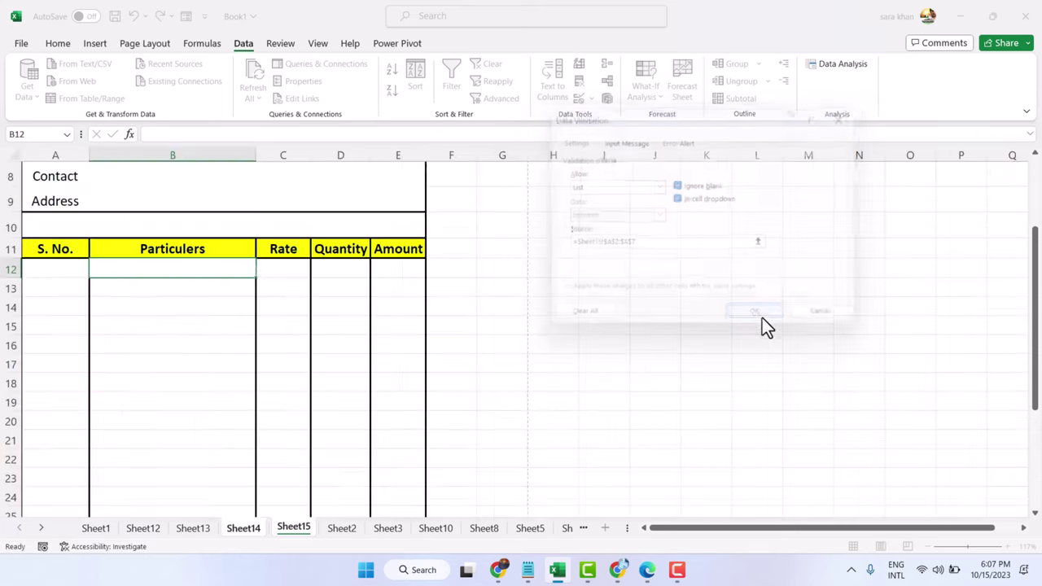
# Try the drop-down list in B12 by choosing Traouser and Jeans in turn.
pyautogui.click(261, 271)
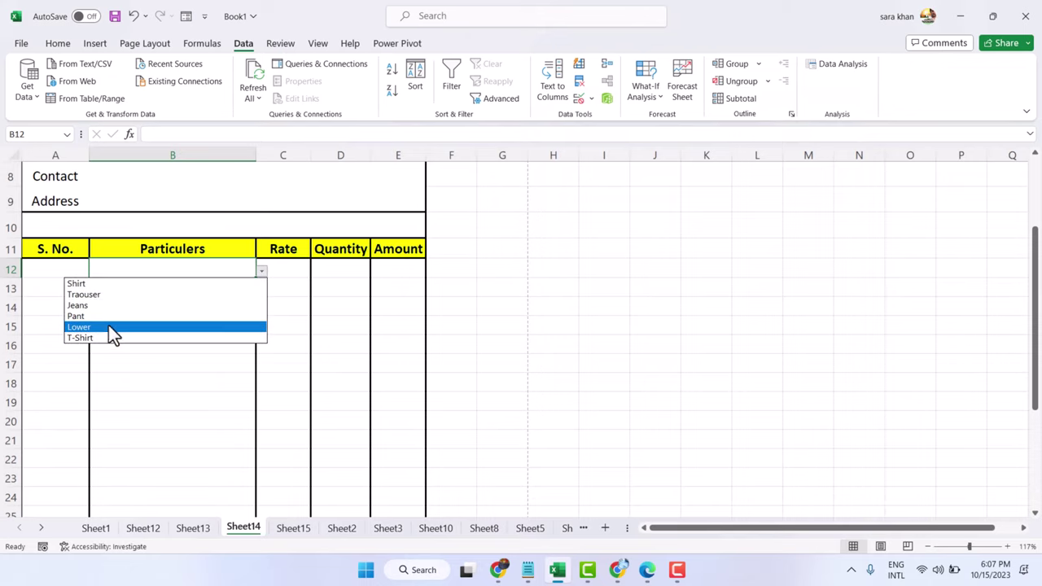
pyautogui.click(92, 296)
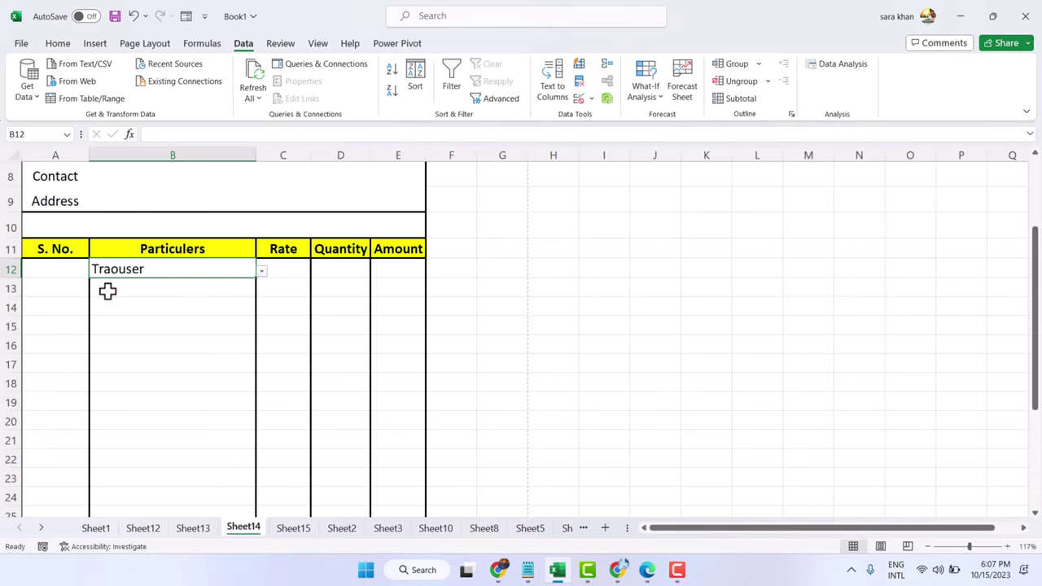
pyautogui.click(260, 272)
pyautogui.click(140, 306)
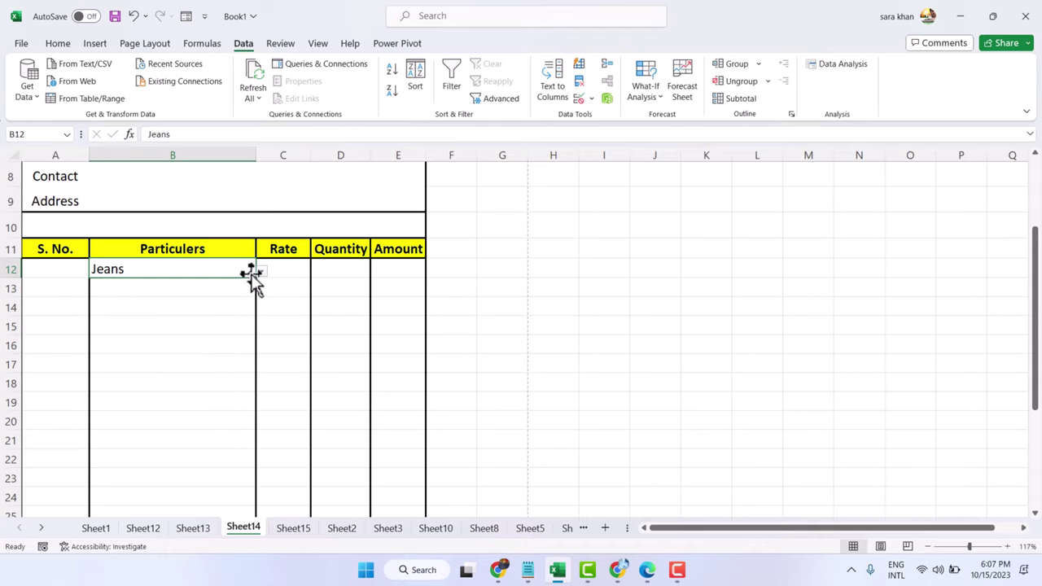
# Choose T-Shirt from the drop-down in B12 and fill the cell down through B31 in the Particulers column.
pyautogui.click(261, 272)
pyautogui.click(203, 339)
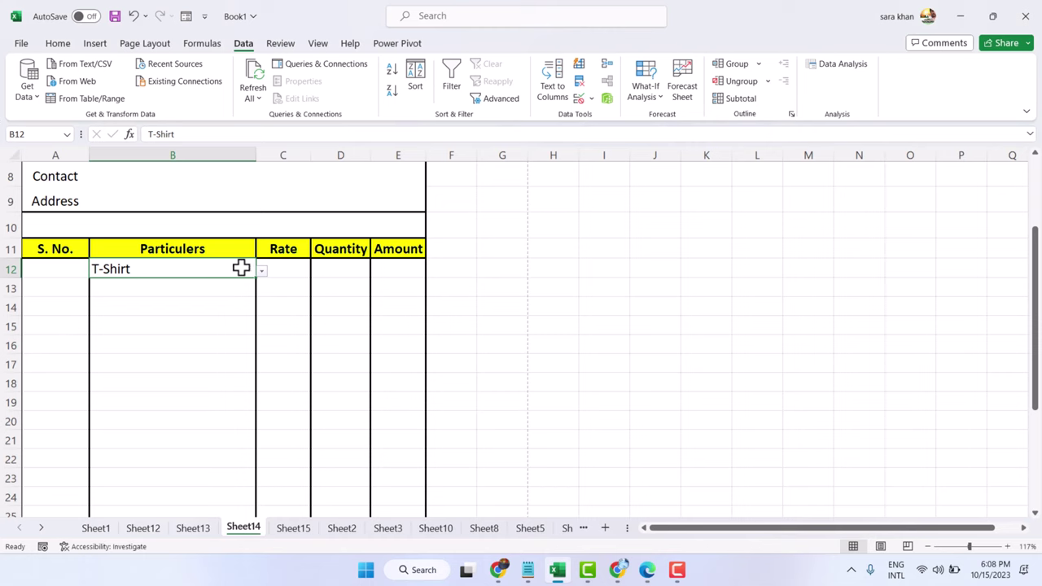
pyautogui.moveTo(255, 278); pyautogui.dragTo(221, 413)
pyautogui.scroll(5, 201, 306)
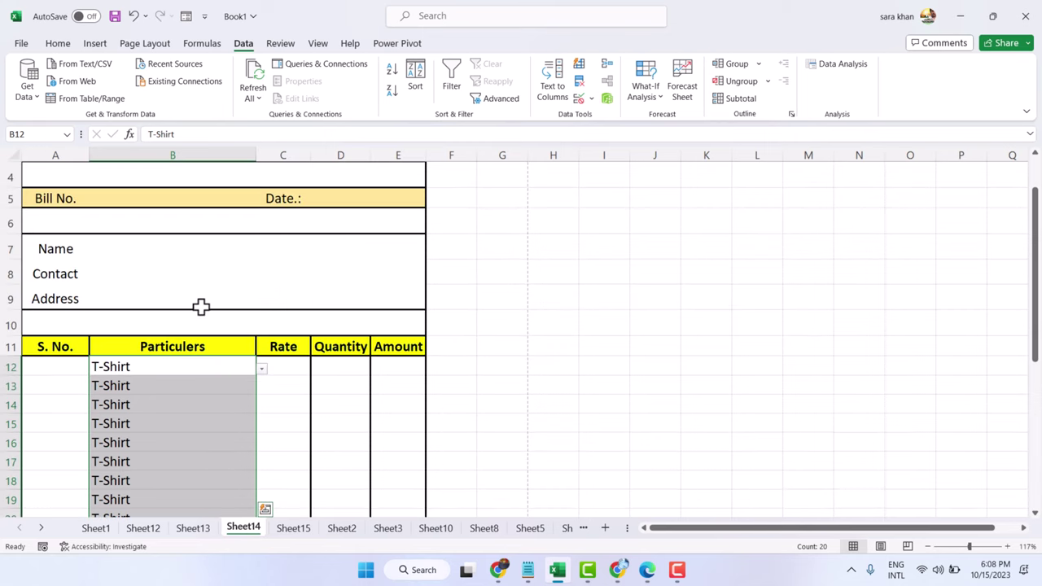
# Choose Shirt in B12, Jeans in B13 and Pant in B14 from the drop-down lists under Particulers.
pyautogui.click(261, 369)
pyautogui.click(127, 379)
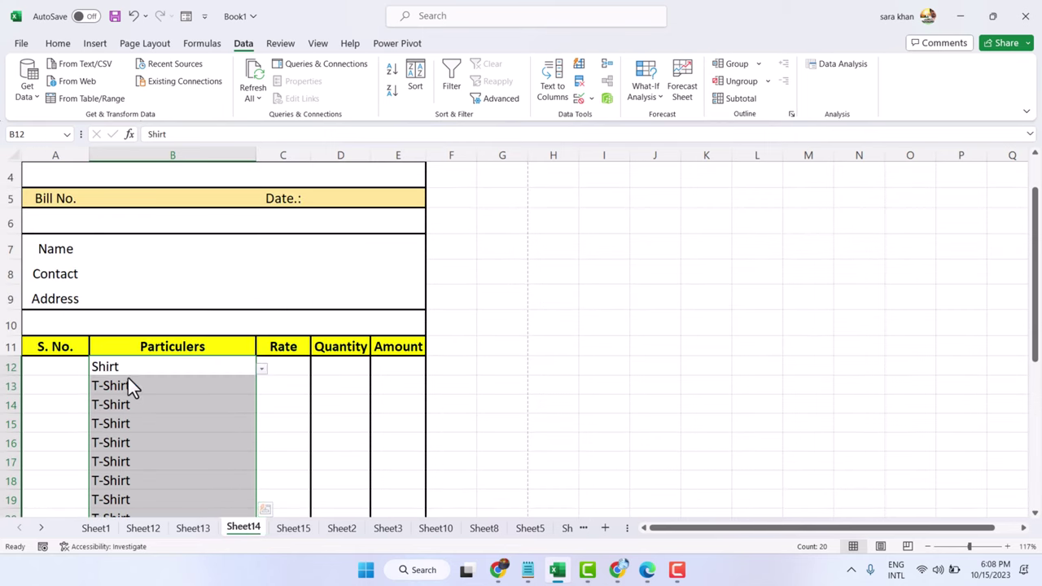
pyautogui.scroll(-4, 242, 351)
pyautogui.scroll(4, 241, 351)
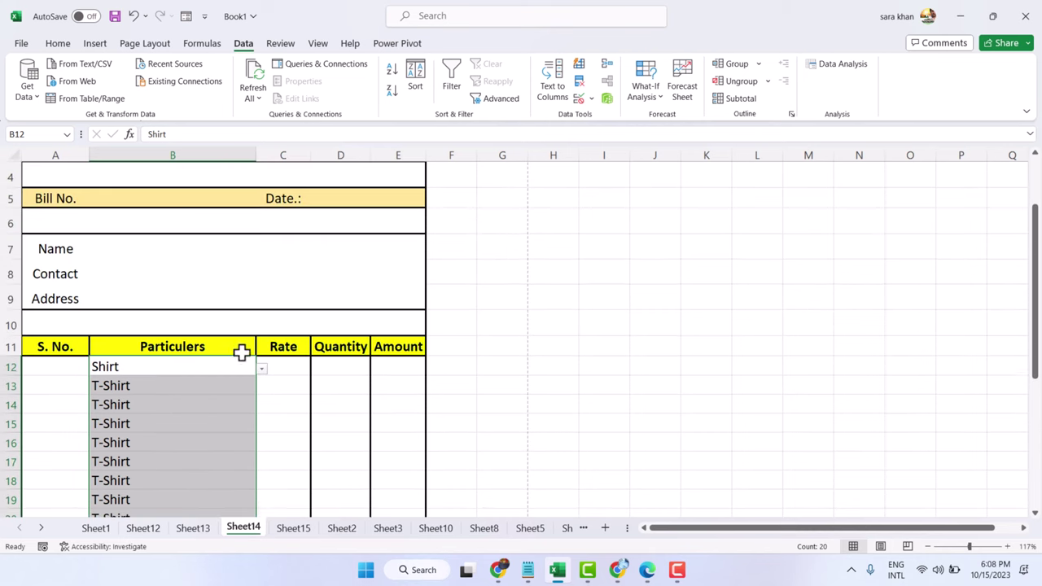
pyautogui.click(248, 386)
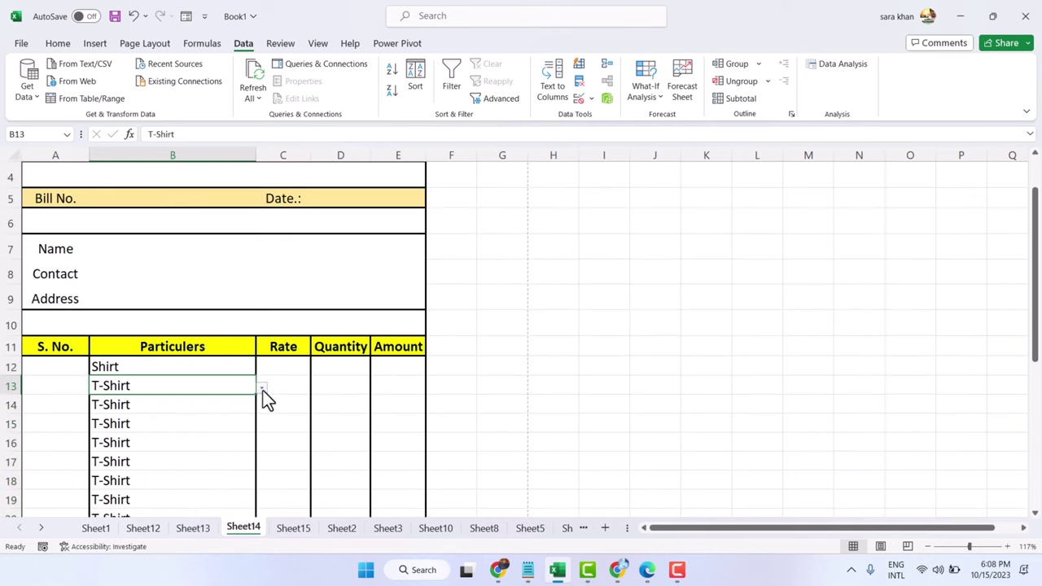
pyautogui.click(262, 389)
pyautogui.click(211, 422)
pyautogui.click(249, 408)
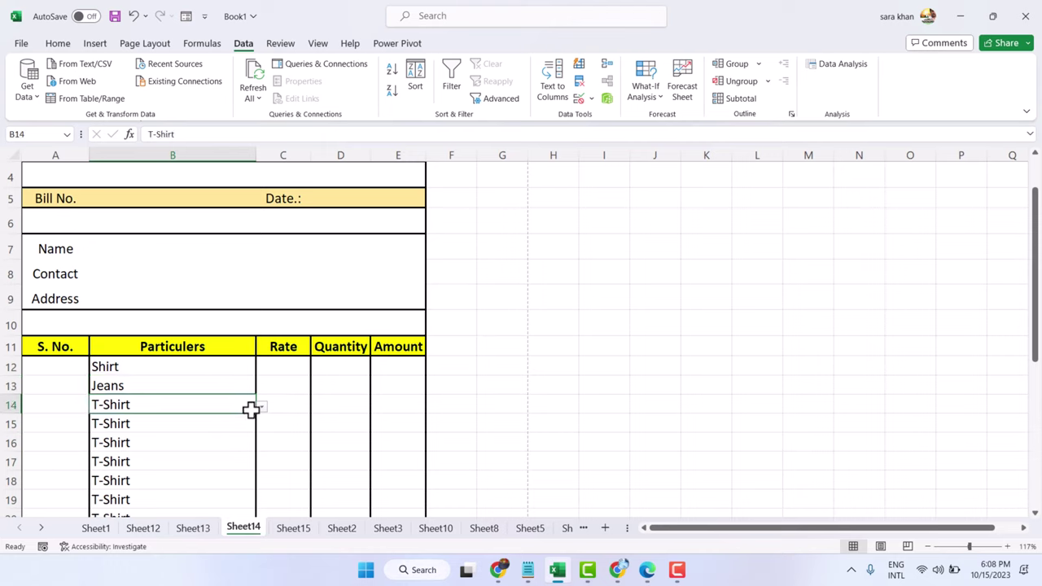
pyautogui.click(263, 408)
pyautogui.click(226, 463)
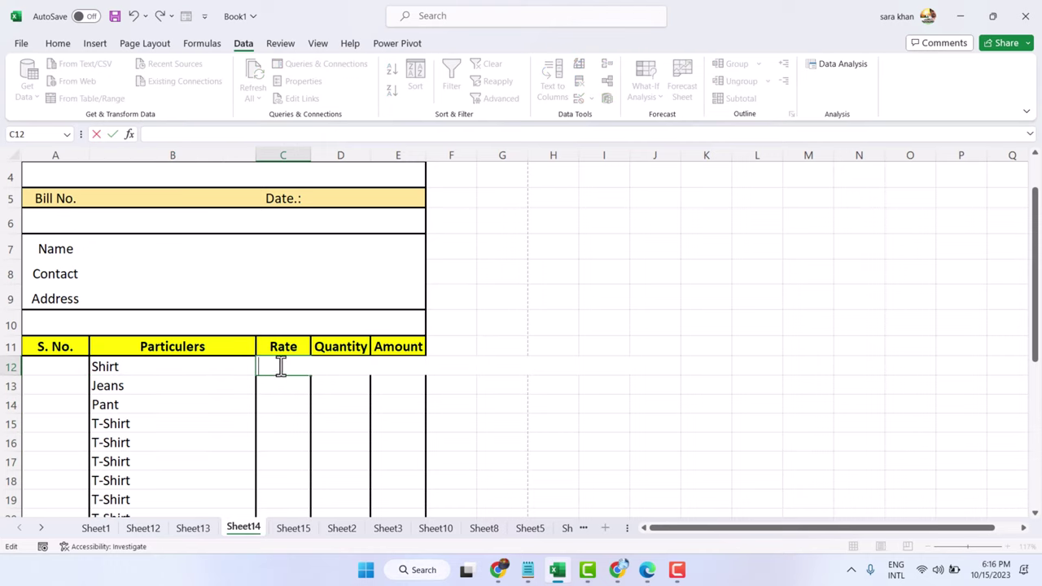
# Start a VLOOKUP formula in Rate cell C12 with Sheet14 cell B12 as the lookup value.
pyautogui.press('BackSpace')
pyautogui.write('=VOO')
pyautogui.press('BackSpace')
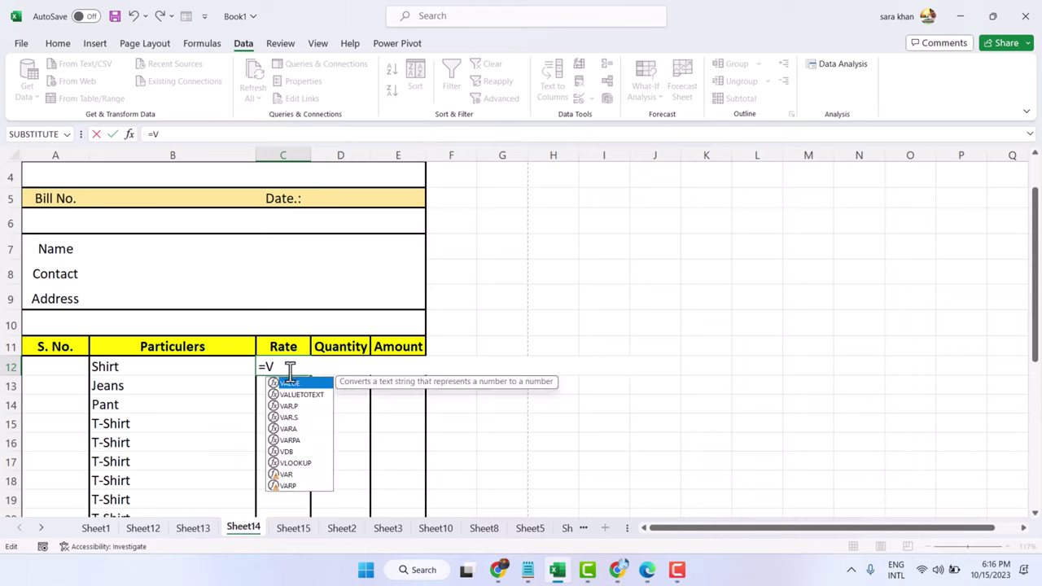
pyautogui.write('L')
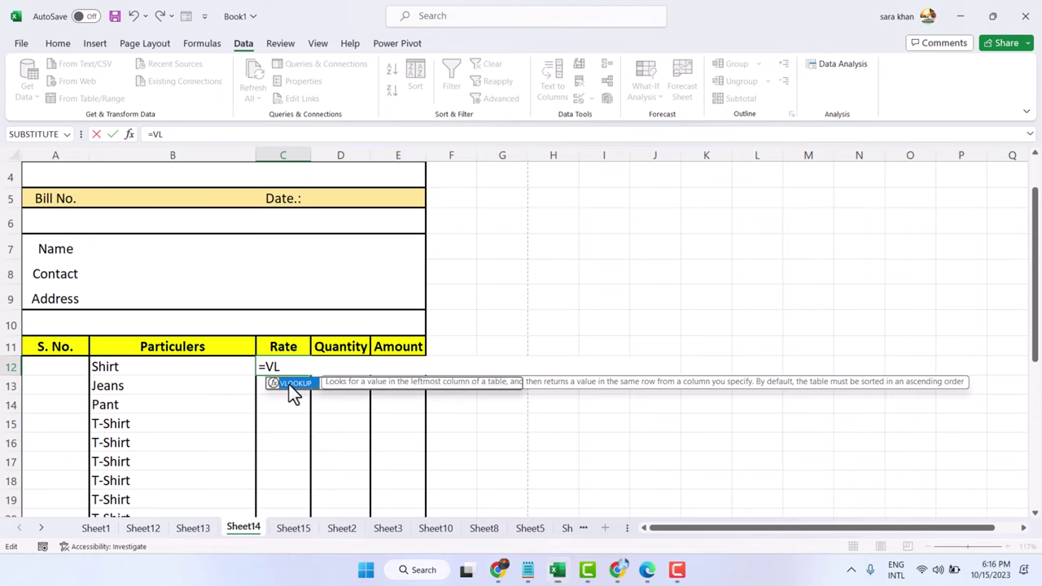
pyautogui.doubleClick(288, 383)
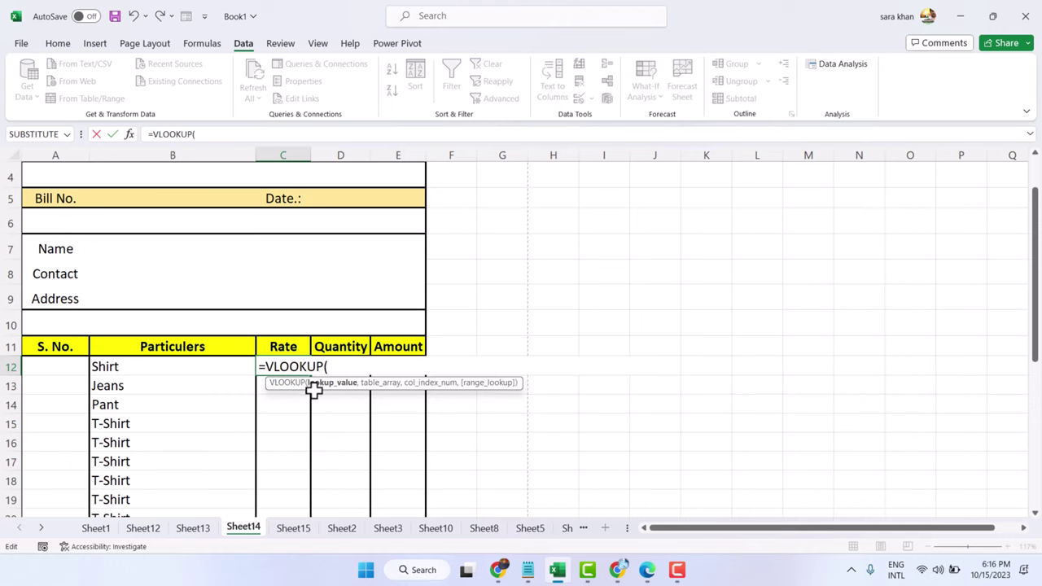
pyautogui.click(178, 367)
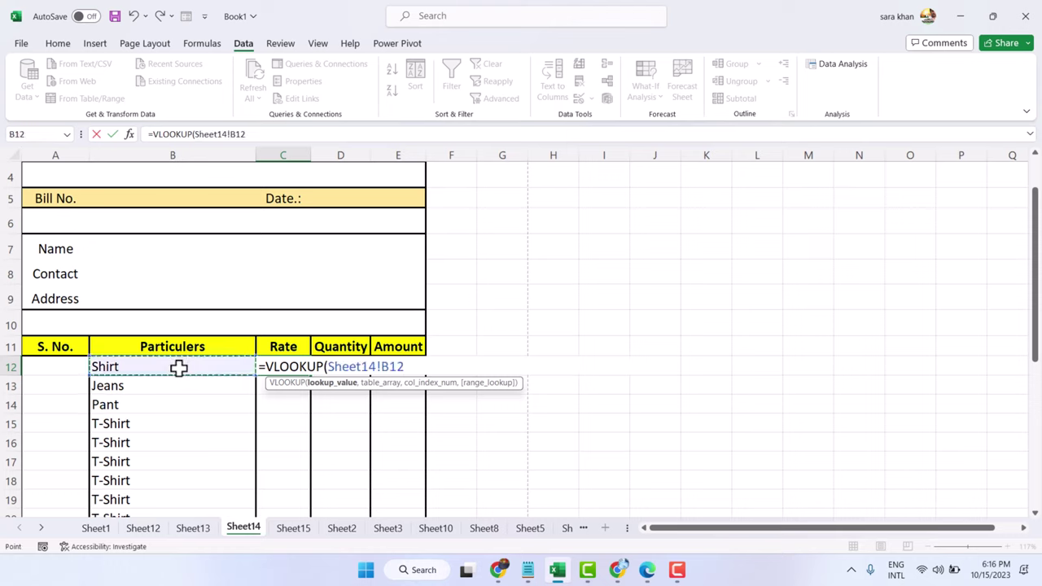
pyautogui.write(',')
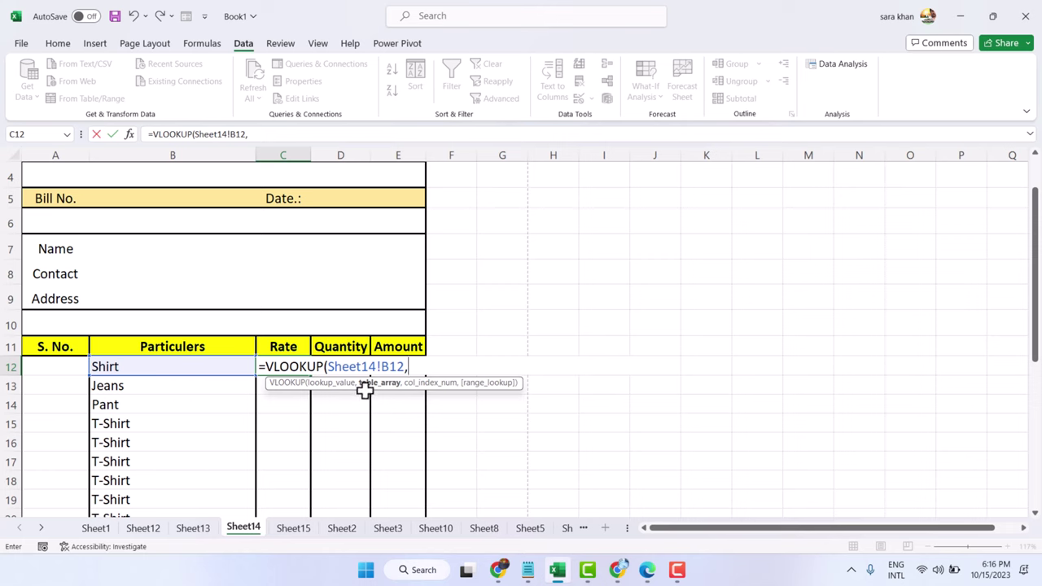
# Complete the VLOOKUP with the absolute table range Sheet15!$A$1:$B$7, column index 2 and match type 0, and enter it.
pyautogui.click(288, 531)
pyautogui.moveTo(56, 190); pyautogui.dragTo(209, 350)
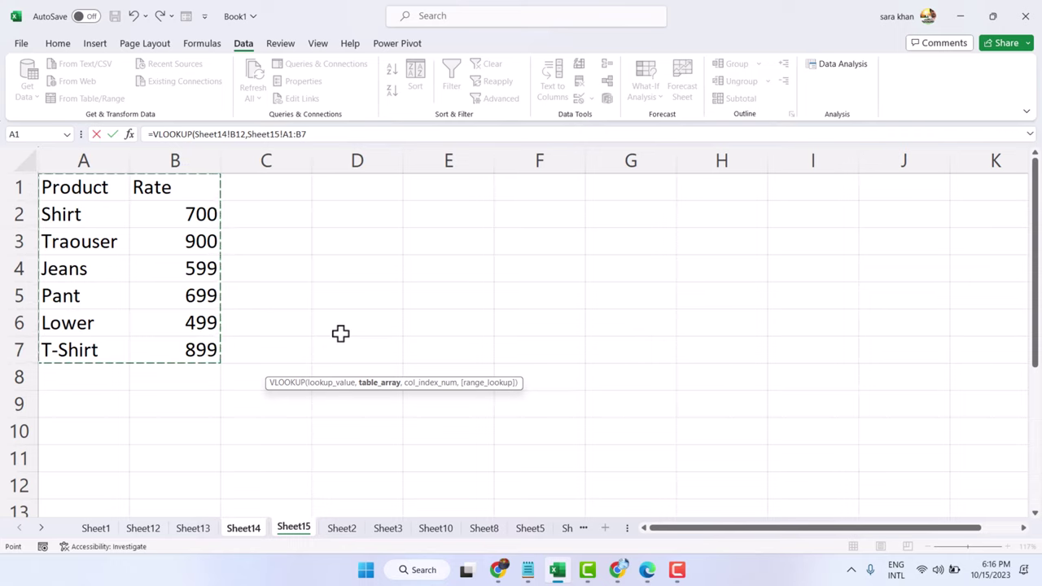
pyautogui.press('F4')
pyautogui.click(351, 134)
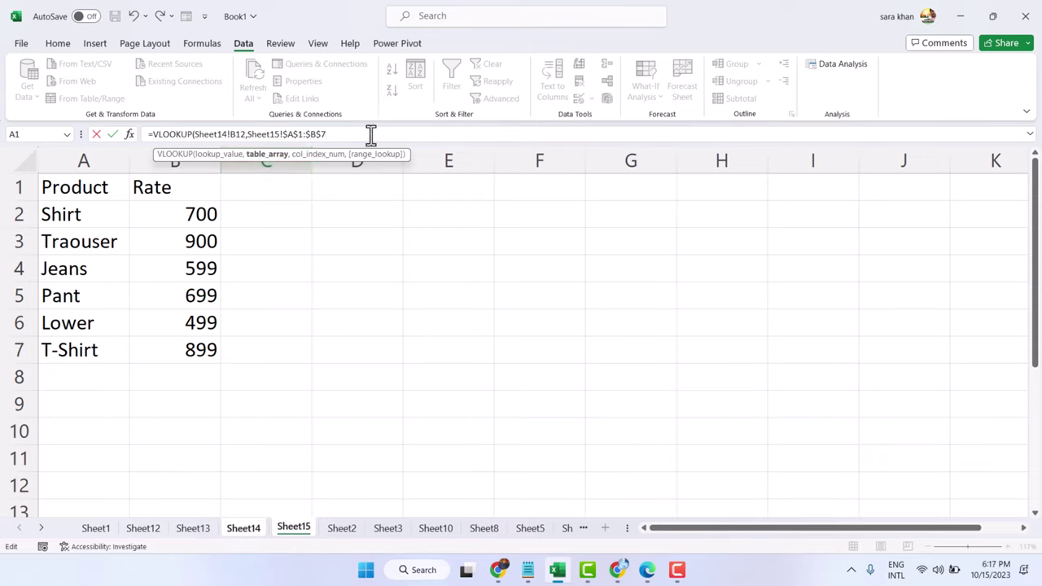
pyautogui.write(',2,')
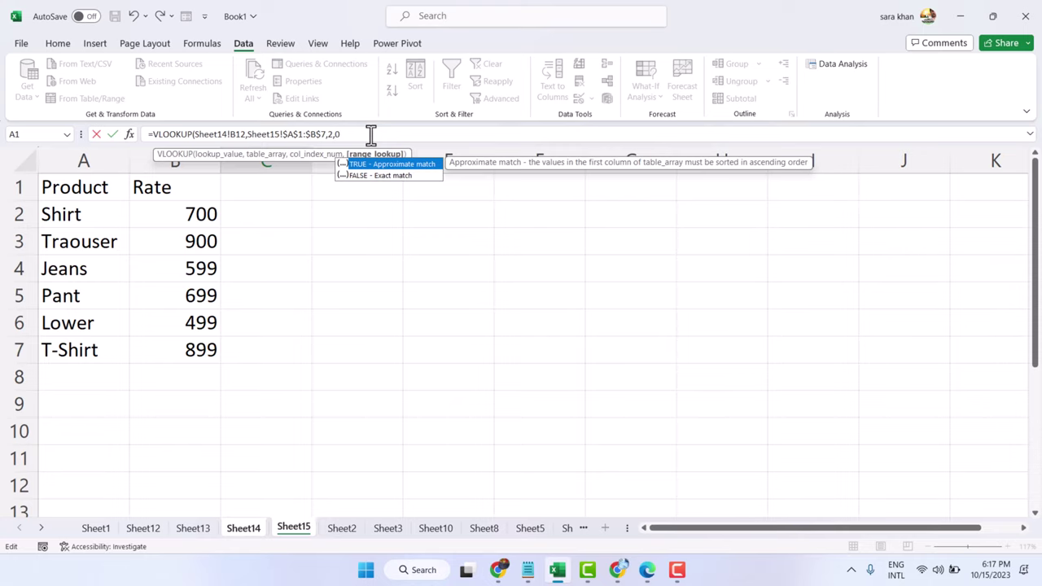
pyautogui.write('0')
pyautogui.press('Return')
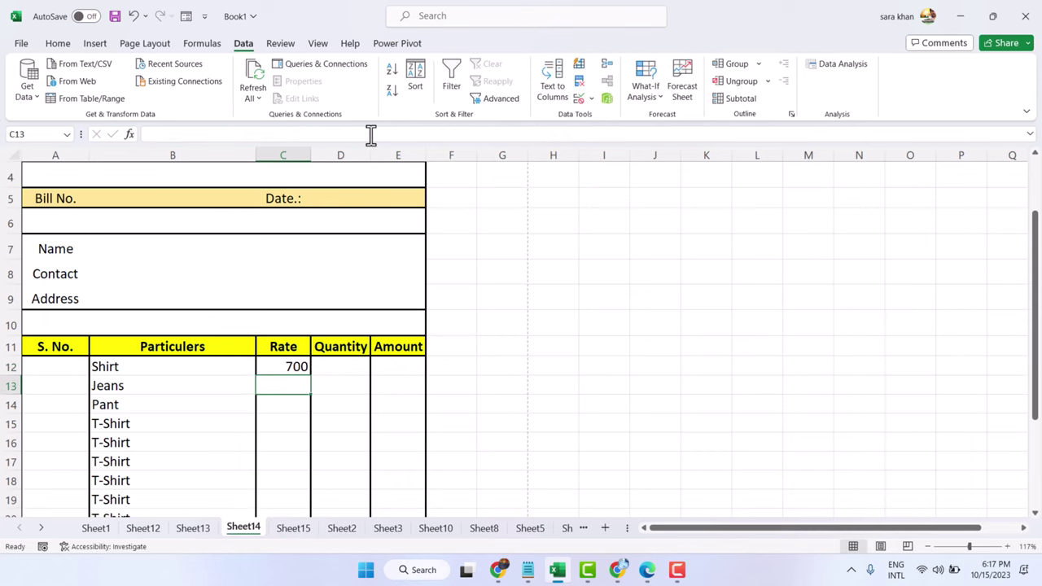
# Fill the VLOOKUP formula from C12 down through C31 in the Rate column.
pyautogui.click(283, 366)
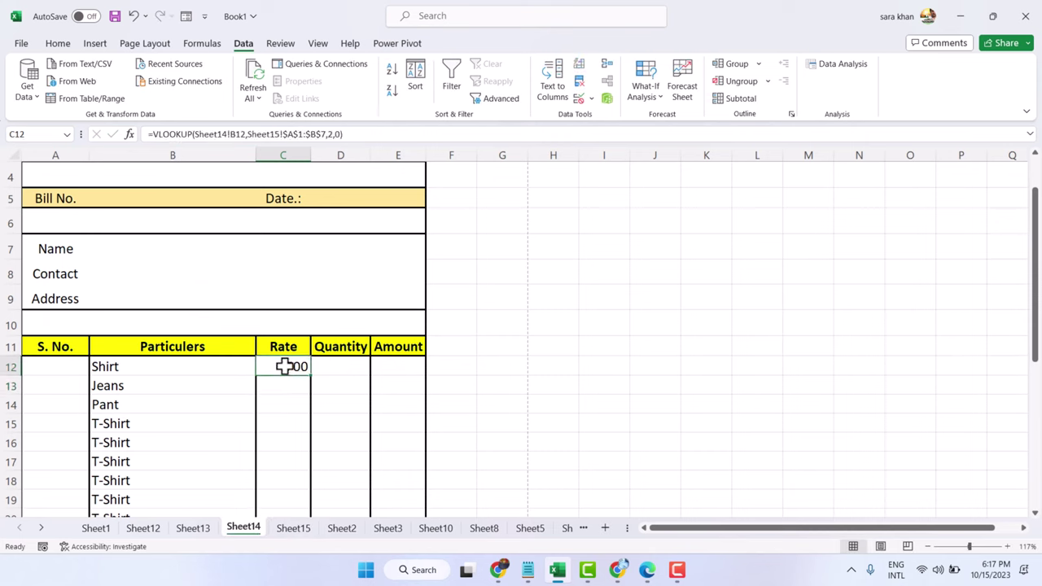
pyautogui.scroll(-2, 288, 386)
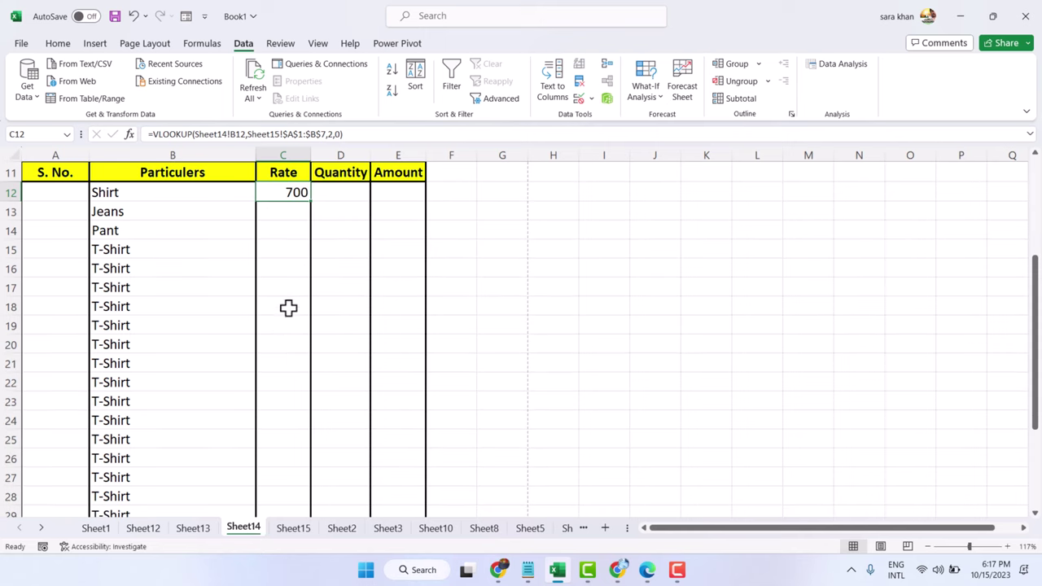
pyautogui.moveTo(311, 203); pyautogui.dragTo(289, 405)
pyautogui.scroll(5, 370, 399)
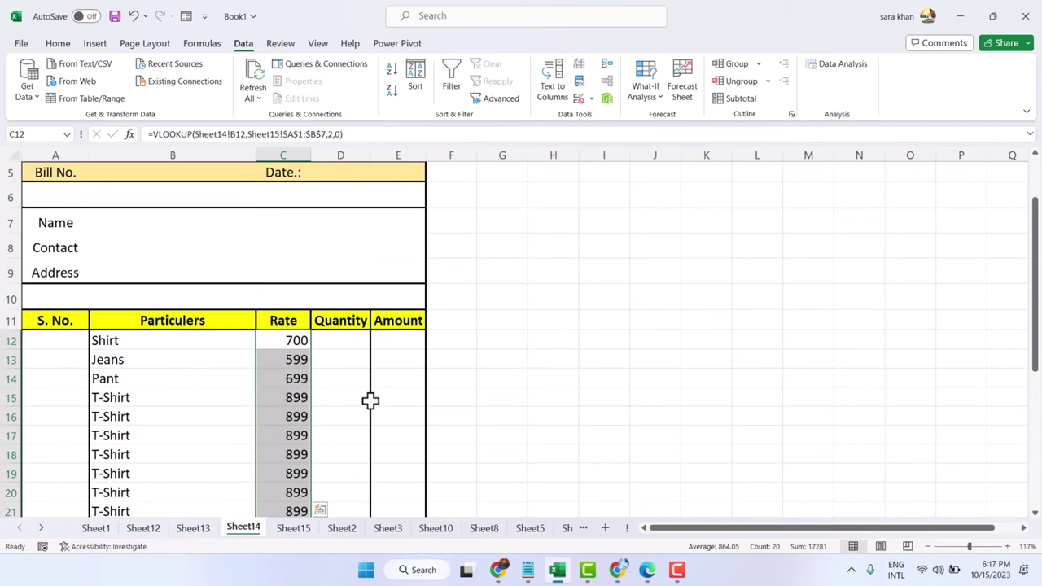
pyautogui.scroll(-2, 302, 348)
pyautogui.scroll(2, 260, 320)
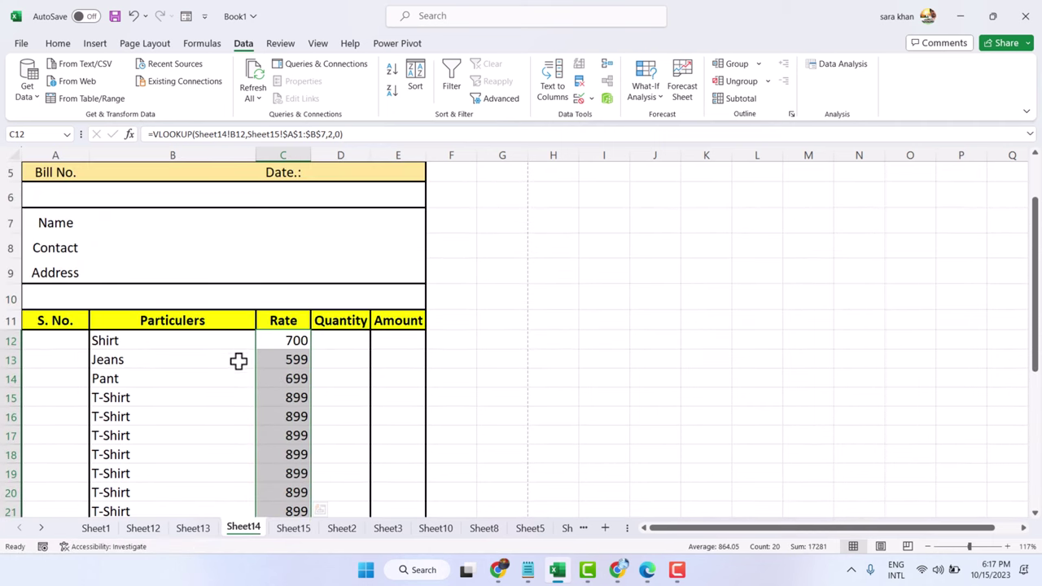
# Test the rate lookup by choosing Pant, T-Shirt, Pant and Jeans in turn from the drop-down in B12.
pyautogui.click(244, 345)
pyautogui.click(261, 344)
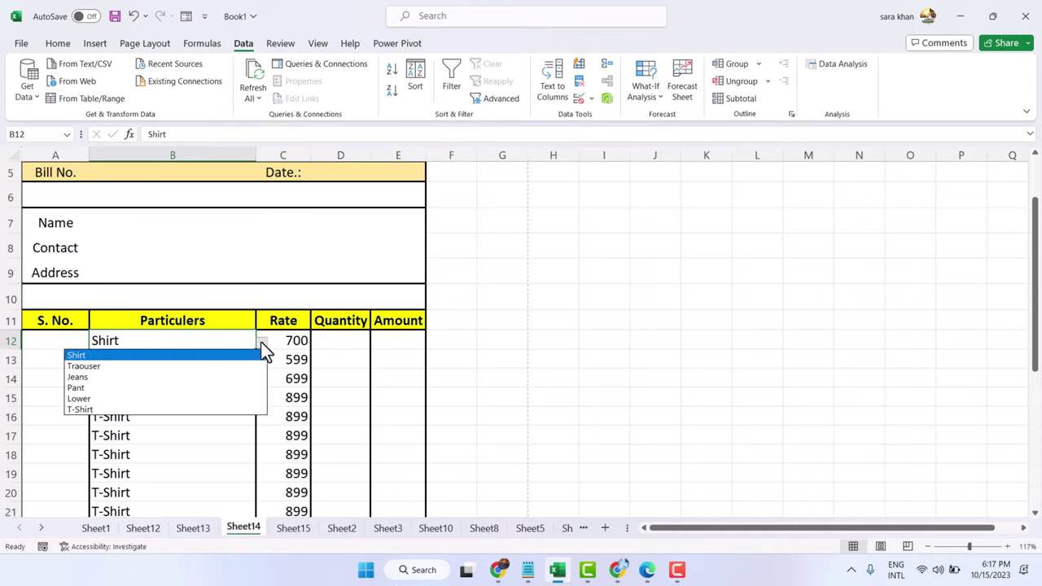
pyautogui.click(196, 388)
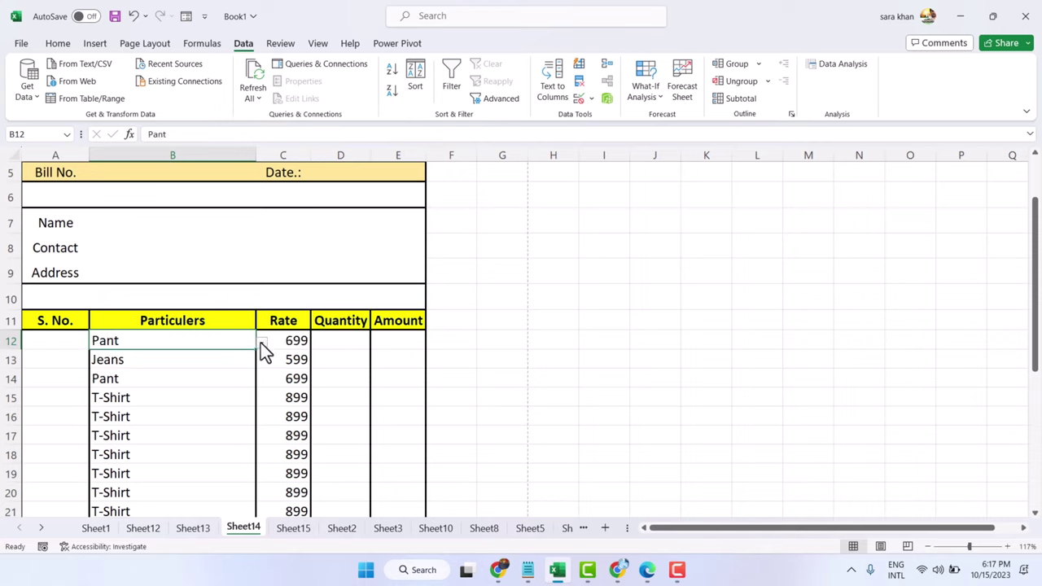
pyautogui.click(261, 343)
pyautogui.click(194, 409)
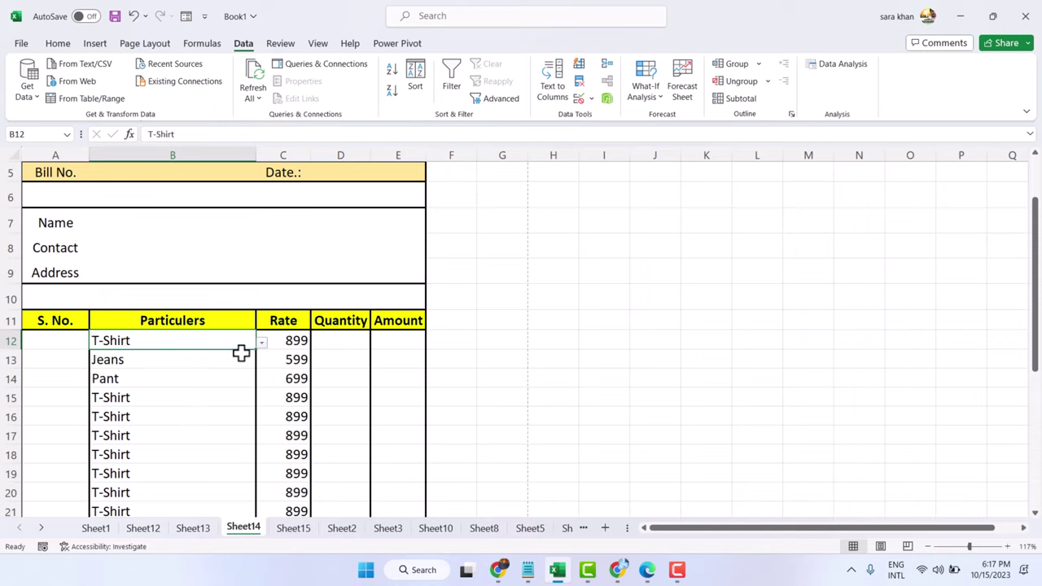
pyautogui.click(261, 343)
pyautogui.click(170, 387)
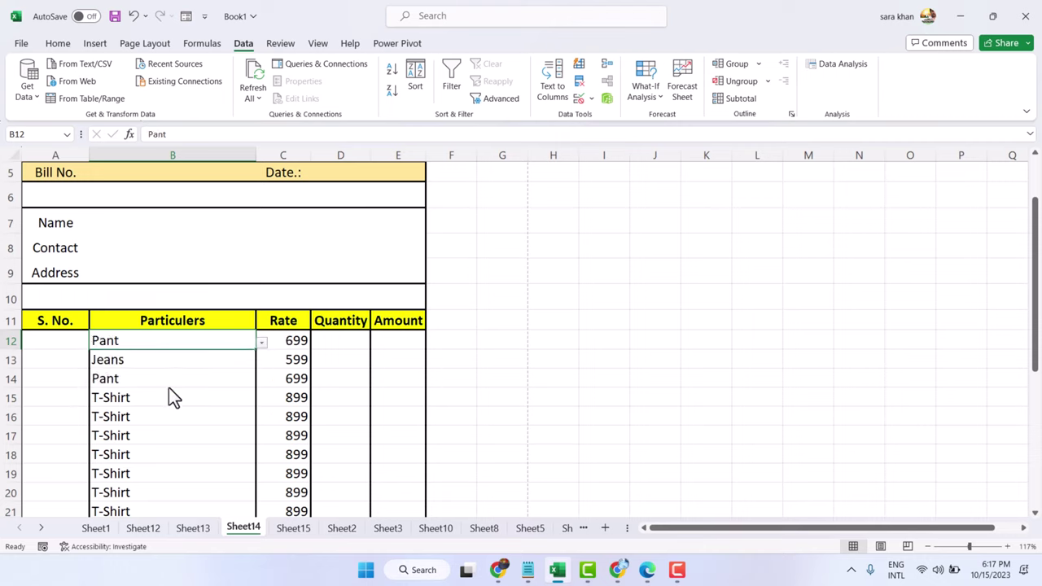
pyautogui.click(261, 343)
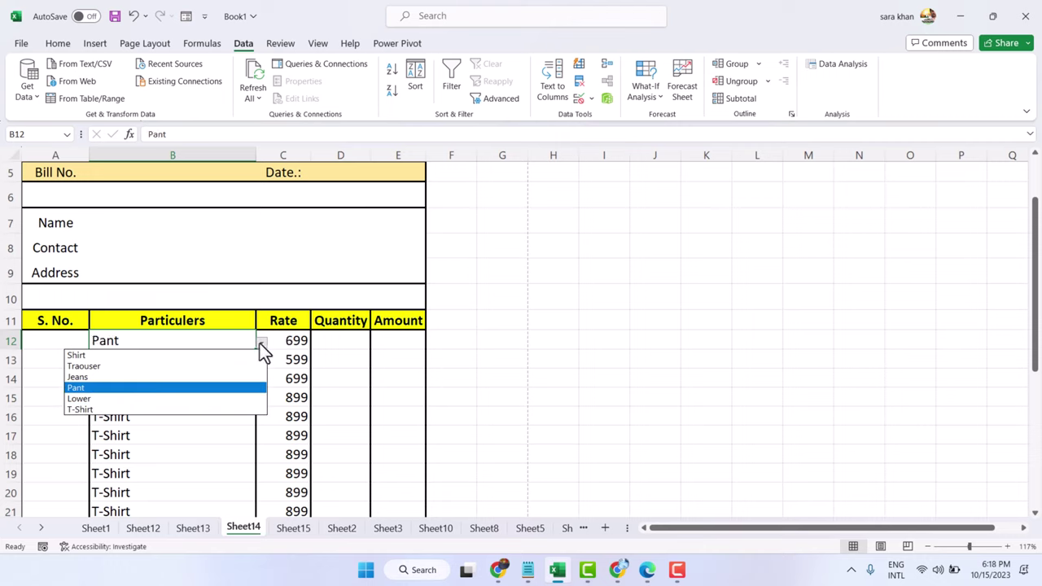
pyautogui.click(193, 379)
pyautogui.click(334, 346)
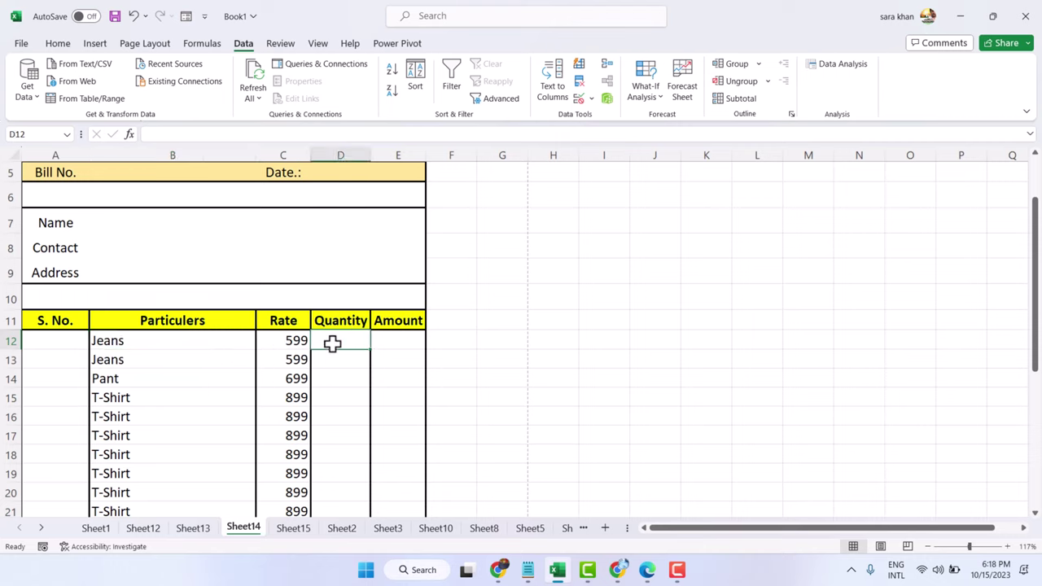
pyautogui.scroll(-2, 189, 412)
pyautogui.scroll(2, 189, 412)
# Choose Shirt and finally T-Shirt from the drop-down in B12 to check the rate lookup again.
pyautogui.click(242, 341)
pyautogui.click(261, 343)
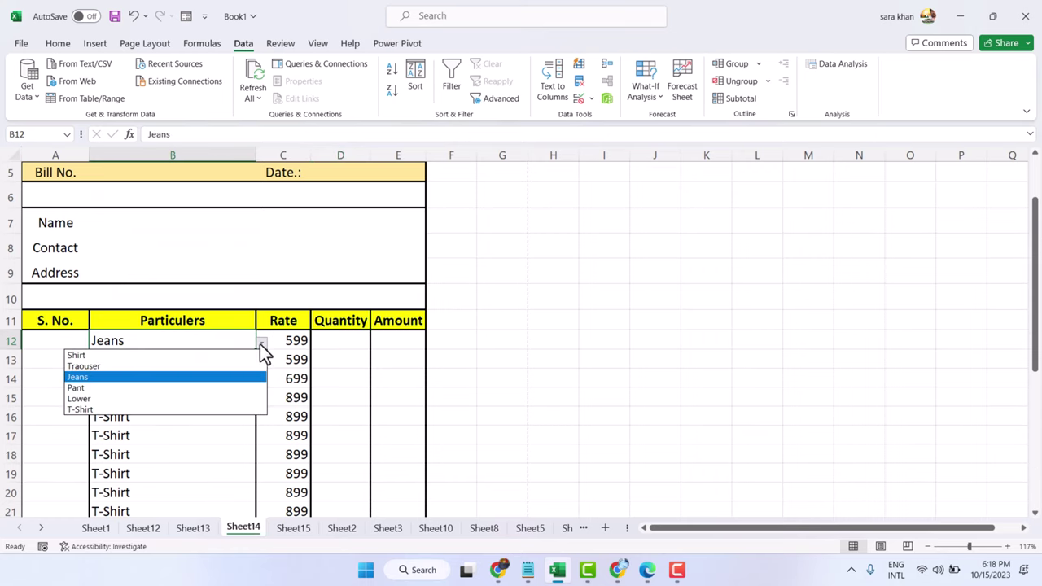
pyautogui.click(155, 356)
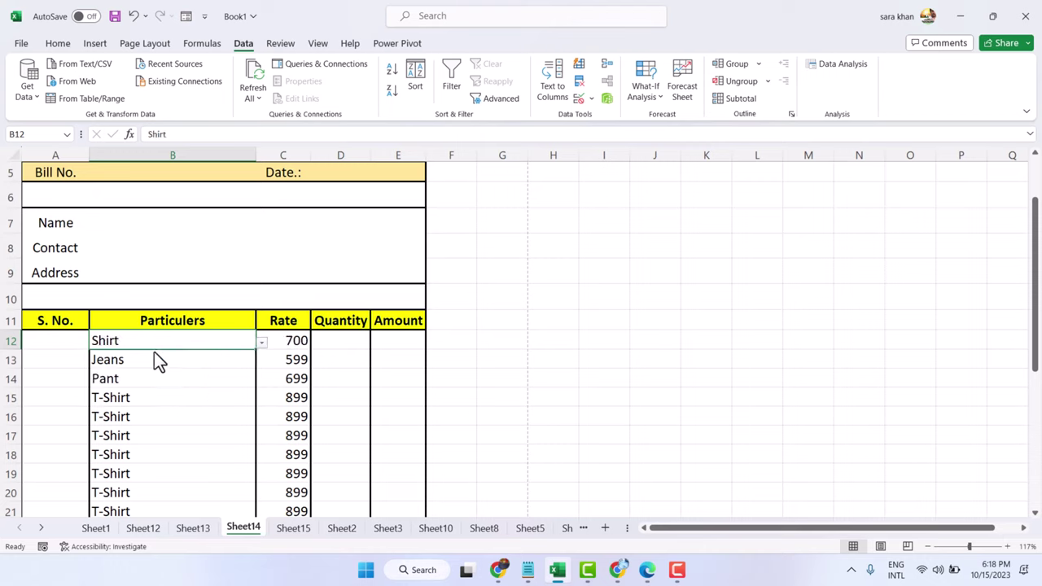
pyautogui.click(262, 344)
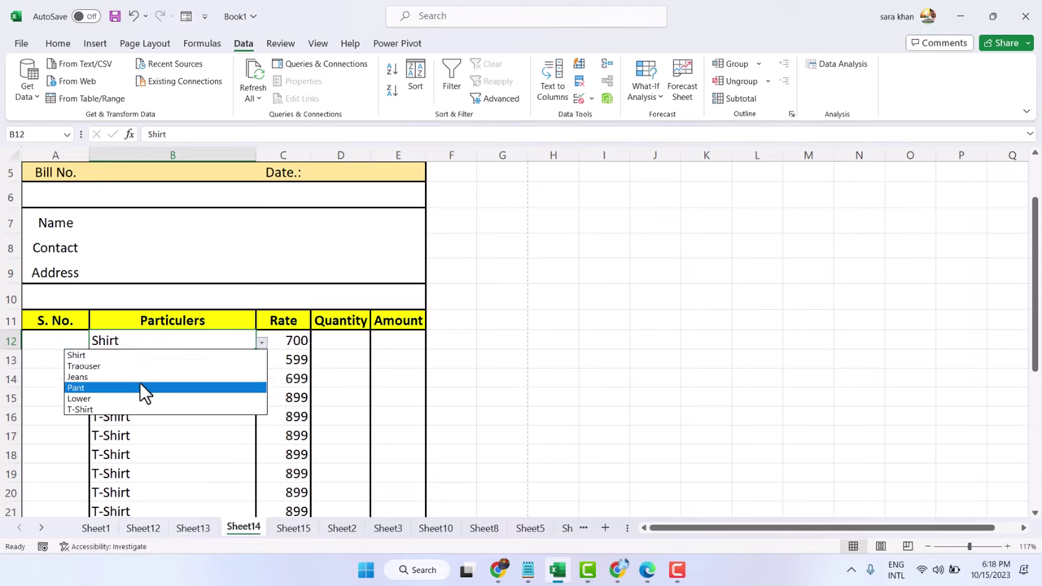
pyautogui.click(120, 410)
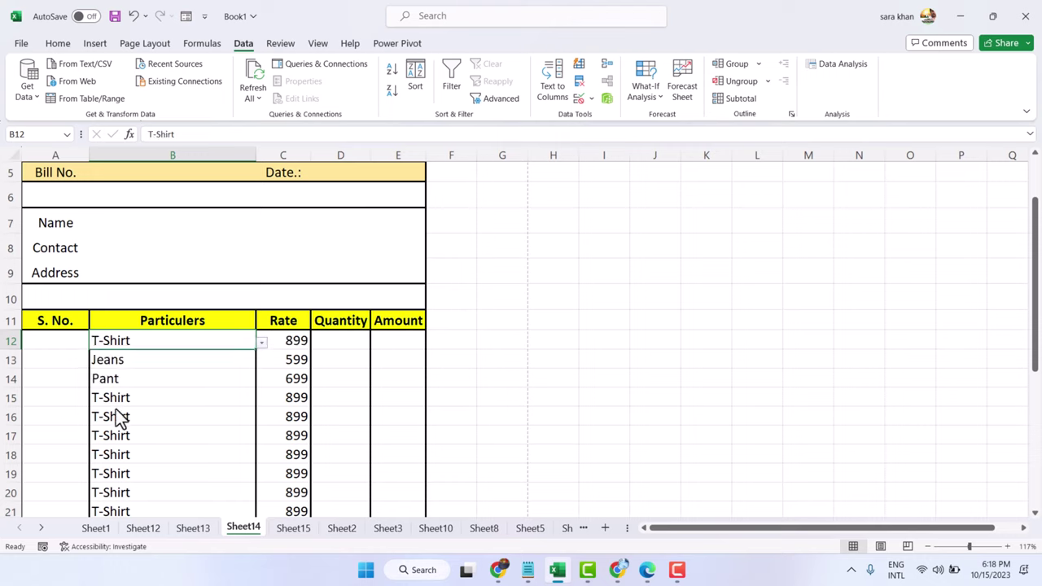
pyautogui.click(340, 339)
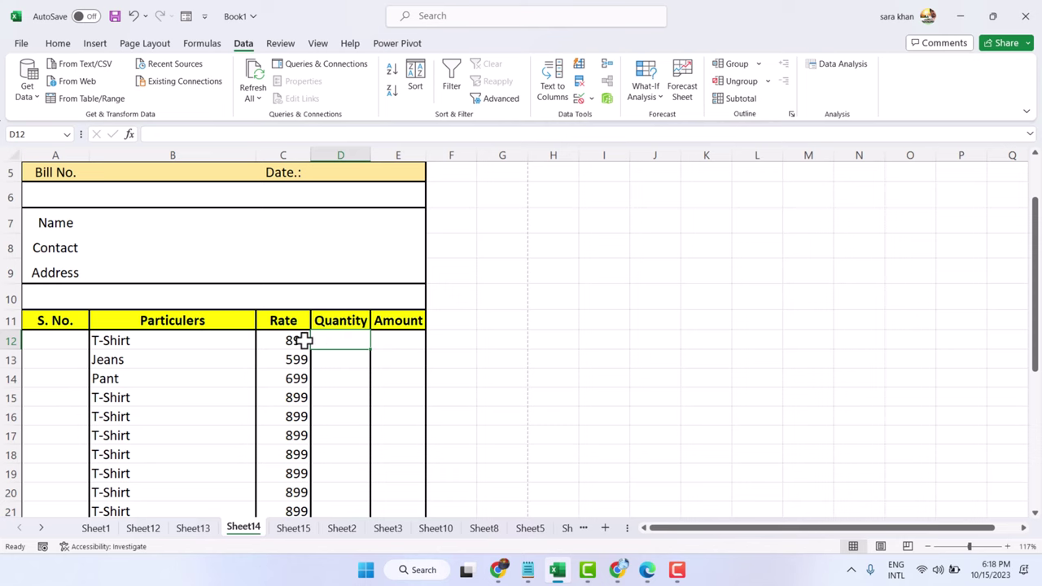
# Wrap the VLOOKUP formula in C12 in IFERROR with an empty string "" as the error value.
pyautogui.scroll(3, 302, 339)
pyautogui.doubleClick(267, 341)
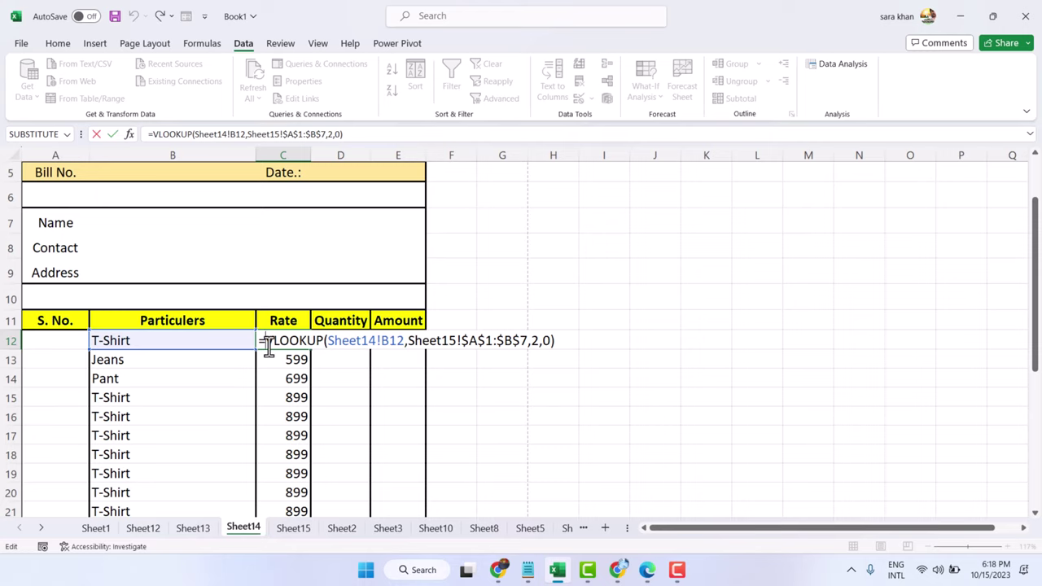
pyautogui.write('I')
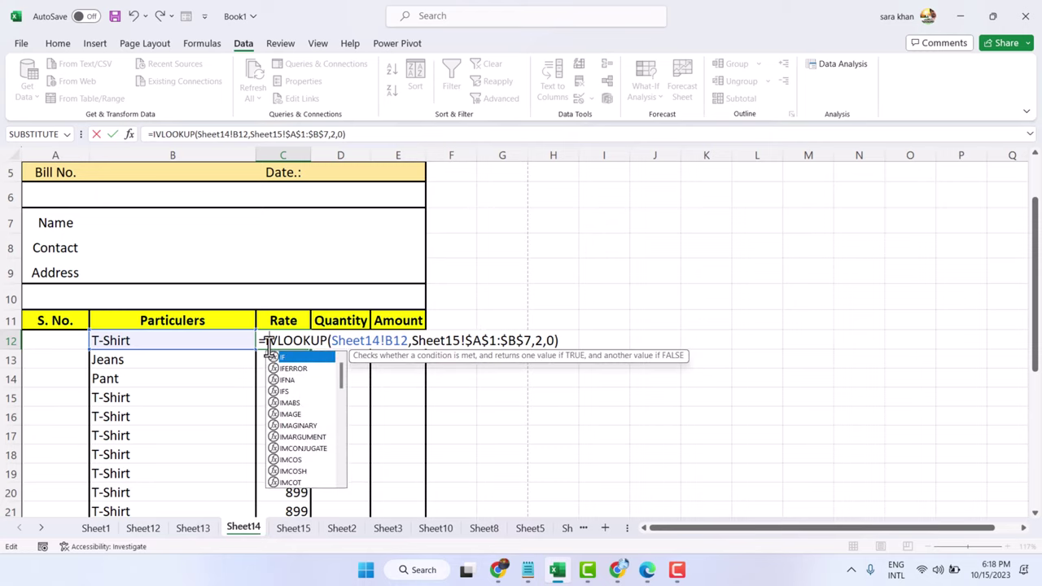
pyautogui.write('F')
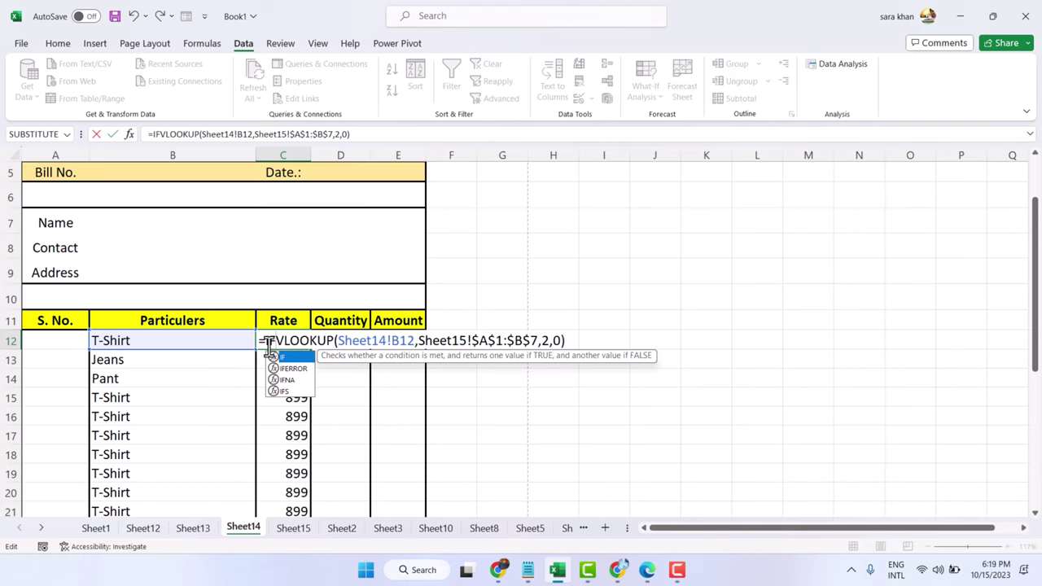
pyautogui.doubleClick(272, 368)
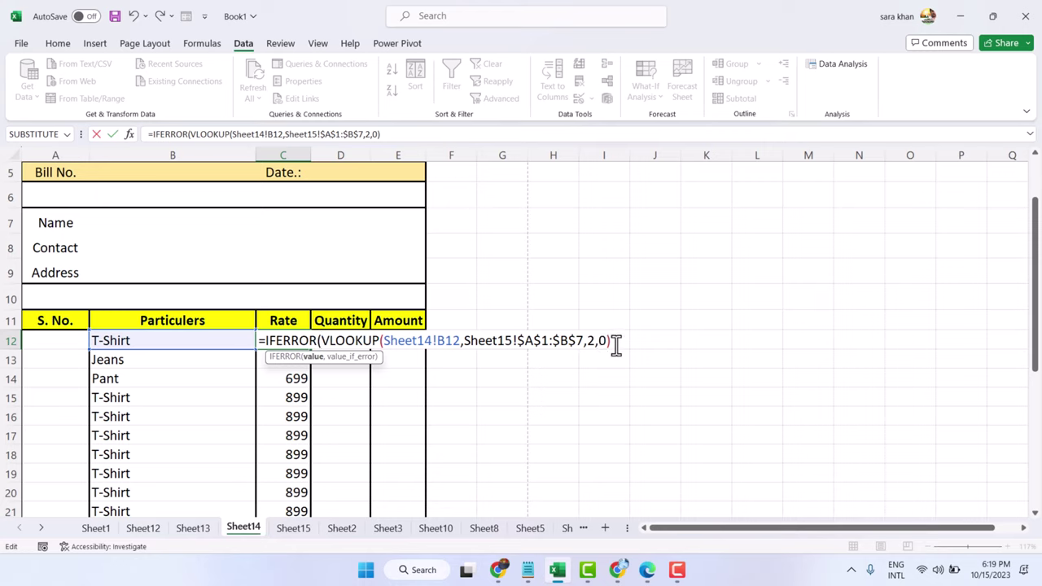
pyautogui.write(',')
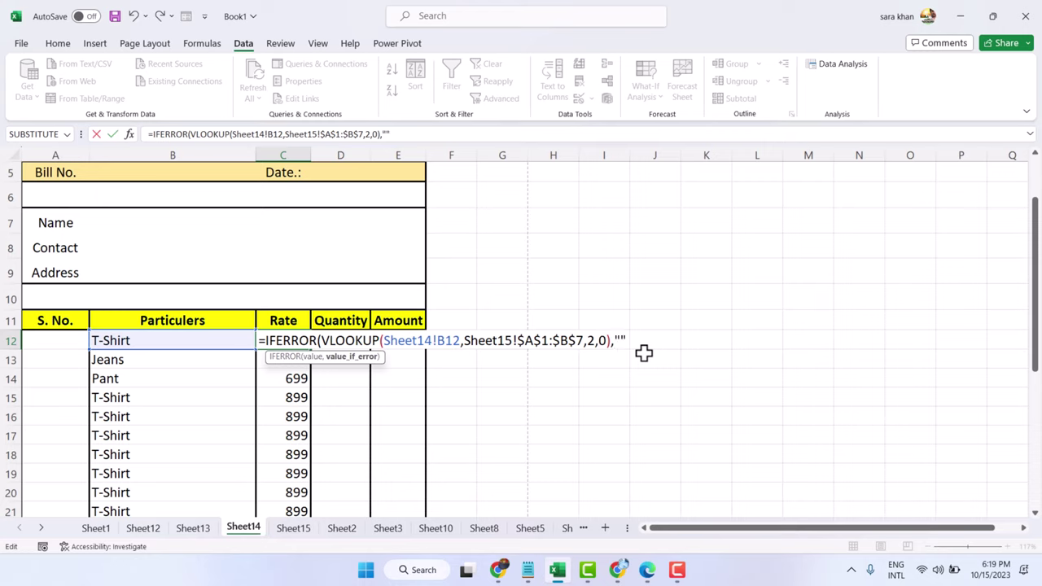
pyautogui.write('"")')
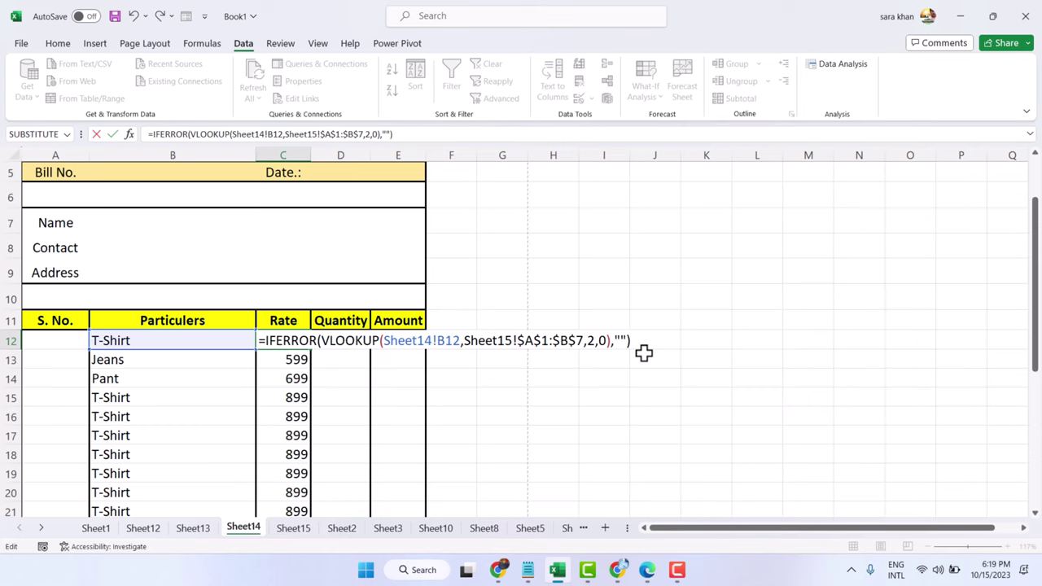
pyautogui.press('Return')
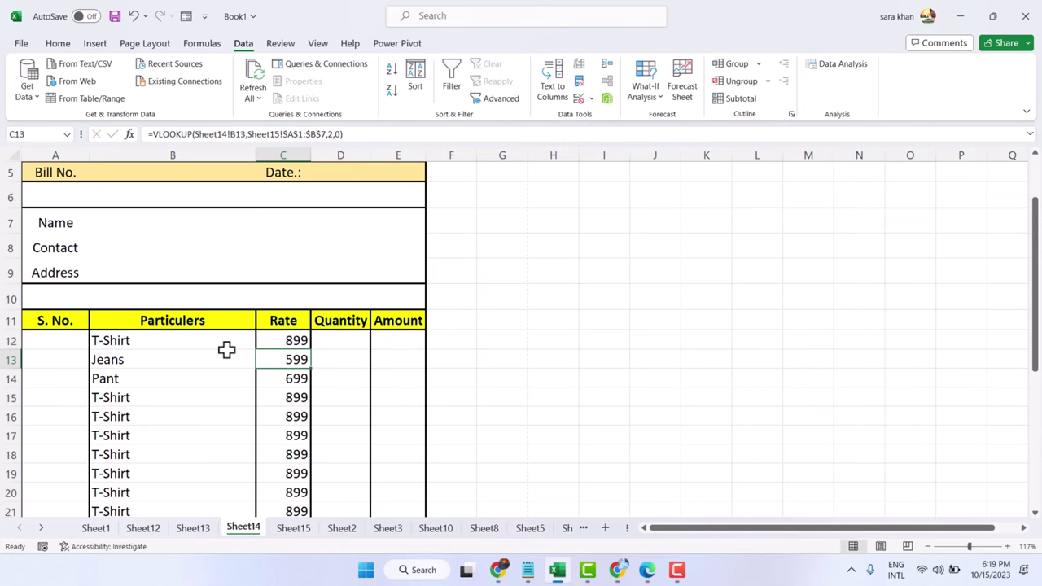
# Fill the IFERROR rate formula from C12 down through the last item row in the Rate column.
pyautogui.scroll(-2, 225, 349)
pyautogui.scroll(2, 297, 288)
pyautogui.click(291, 340)
pyautogui.moveTo(310, 350); pyautogui.dragTo(314, 419)
pyautogui.scroll(5, 359, 368)
# Enter the formula =C12*D12 in E12 to multiply rate by quantity in the Amount column.
pyautogui.click(359, 368)
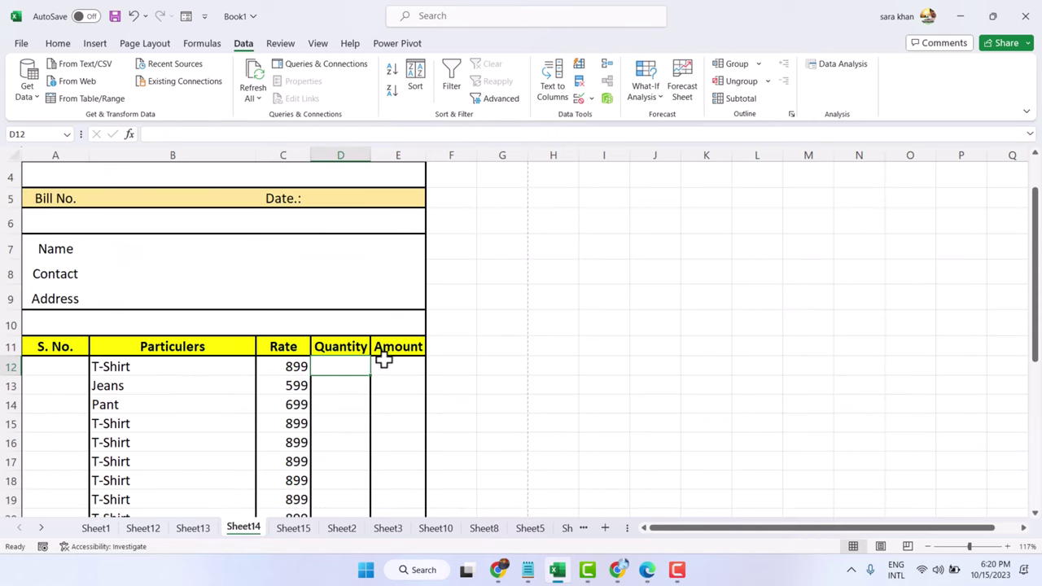
pyautogui.click(392, 366)
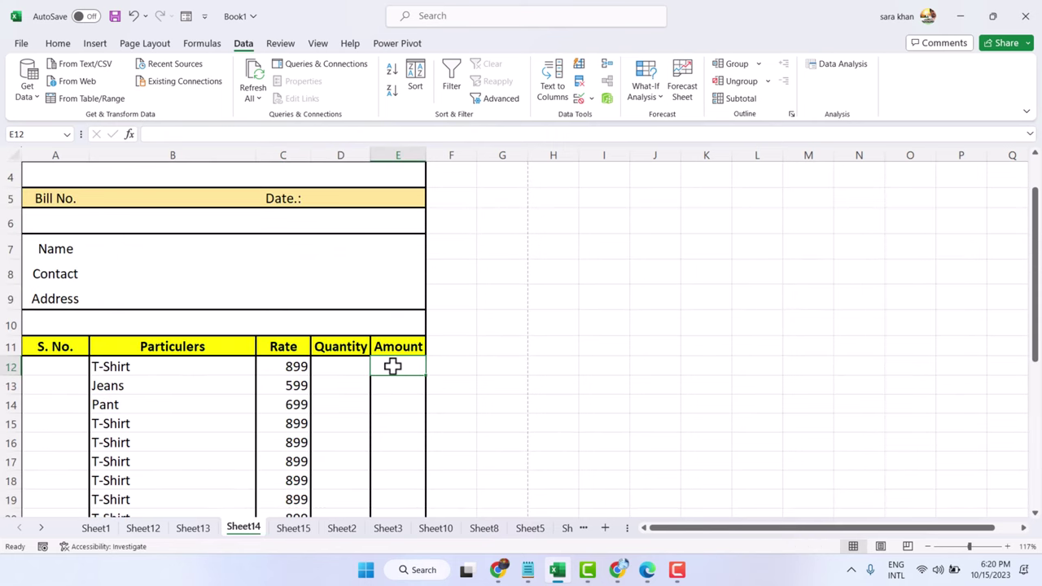
pyautogui.write('=')
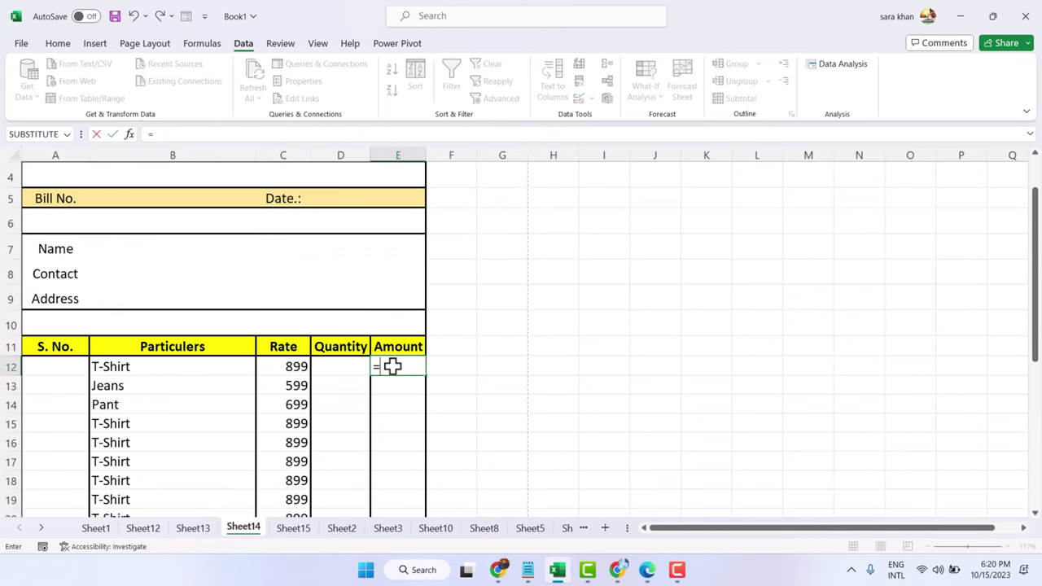
pyautogui.click(284, 366)
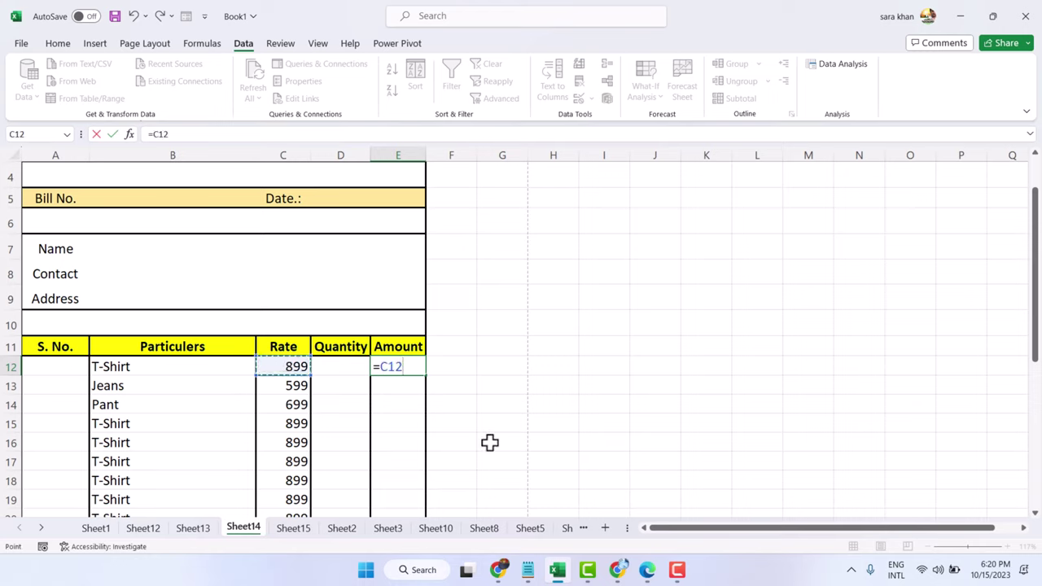
pyautogui.write('*')
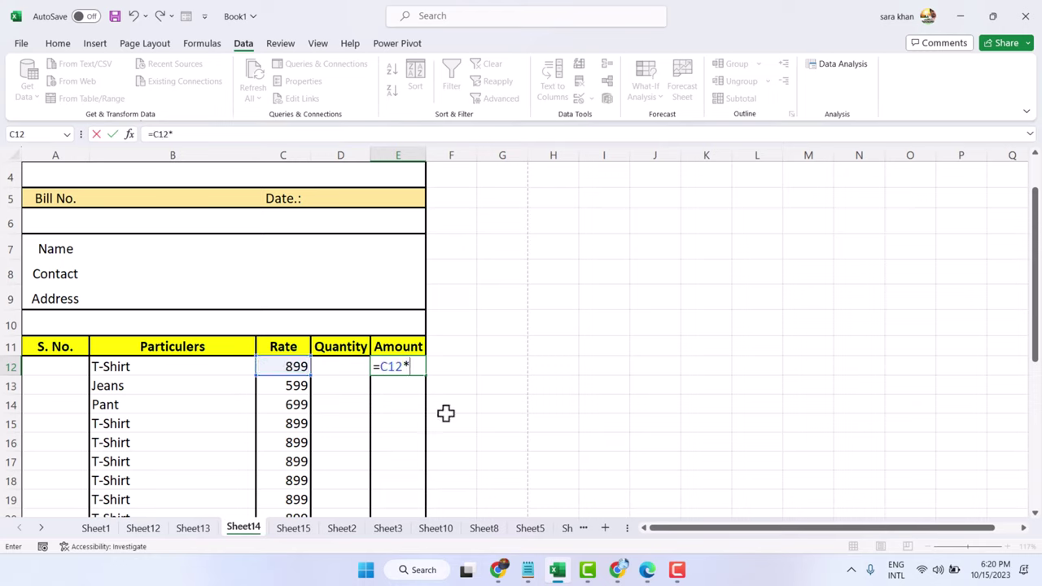
pyautogui.click(343, 368)
pyautogui.press('Return')
# Fill the rate-times-quantity formula from E12 down through E31 in the Amount column.
pyautogui.click(404, 367)
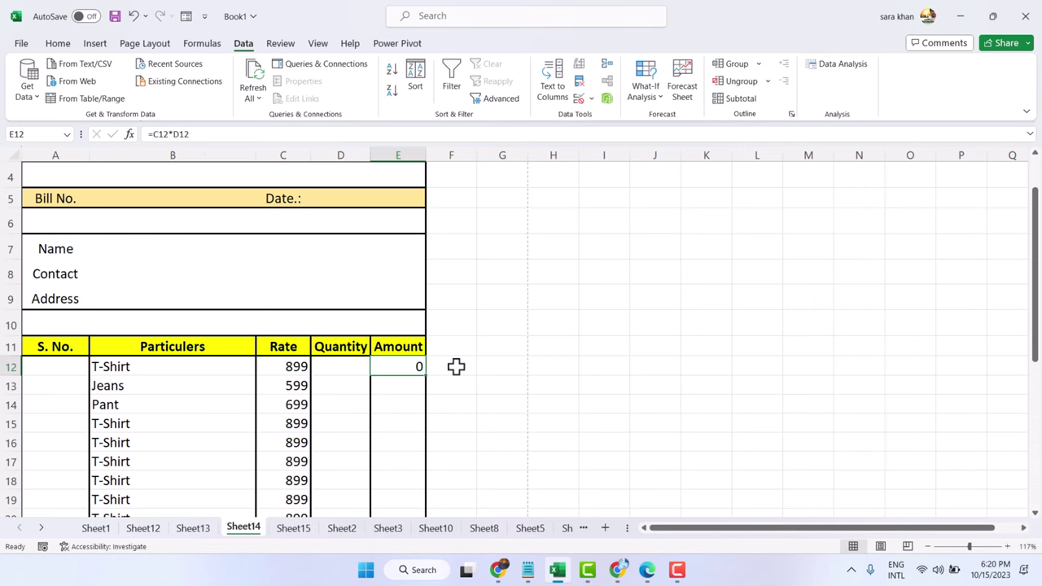
pyautogui.scroll(-2, 430, 266)
pyautogui.moveTo(424, 202); pyautogui.dragTo(423, 424)
pyautogui.scroll(5, 486, 396)
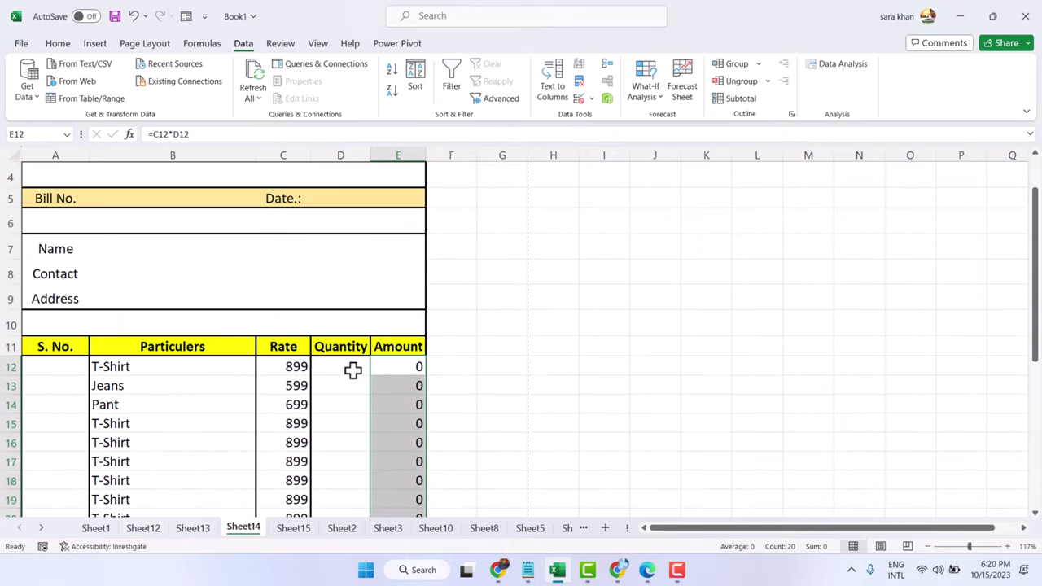
# Enter the quantities 4, 5, 4 and 3 in D12 to D15.
pyautogui.scroll(-2, 350, 370)
pyautogui.click(346, 194)
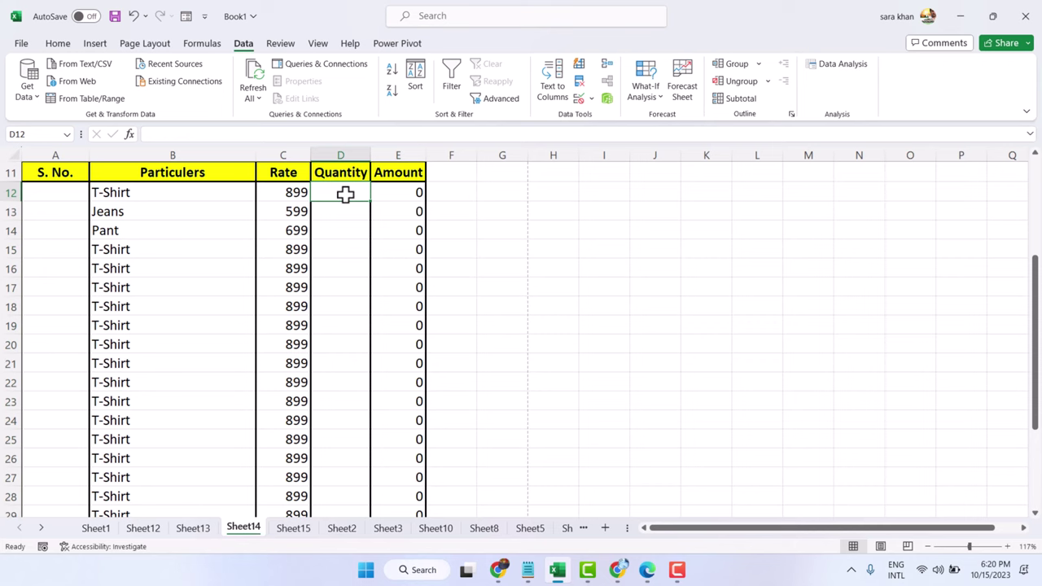
pyautogui.write('4')
pyautogui.press('Return')
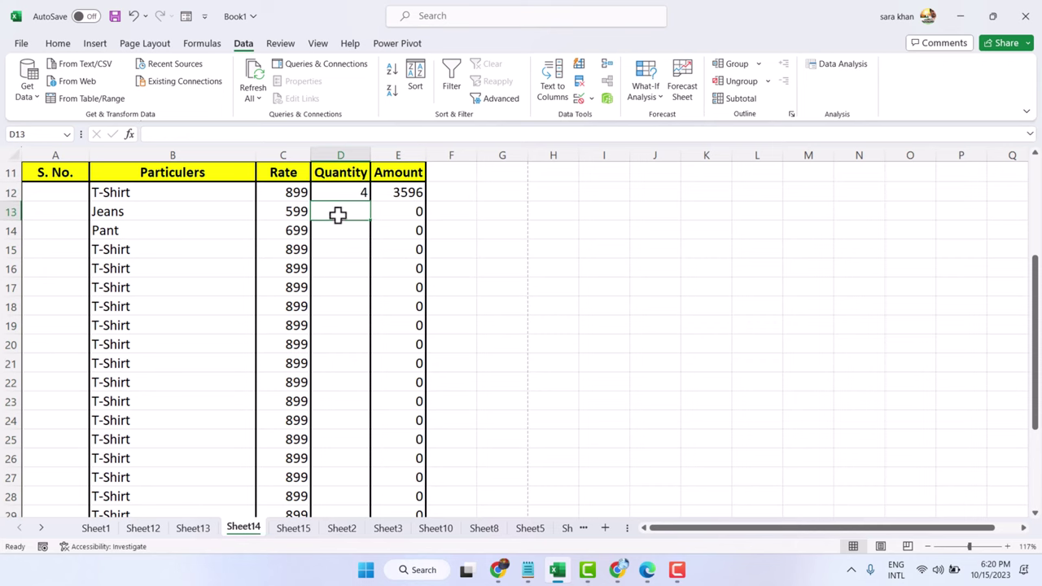
pyautogui.write('5')
pyautogui.press('Return')
pyautogui.write('4')
pyautogui.press('Return')
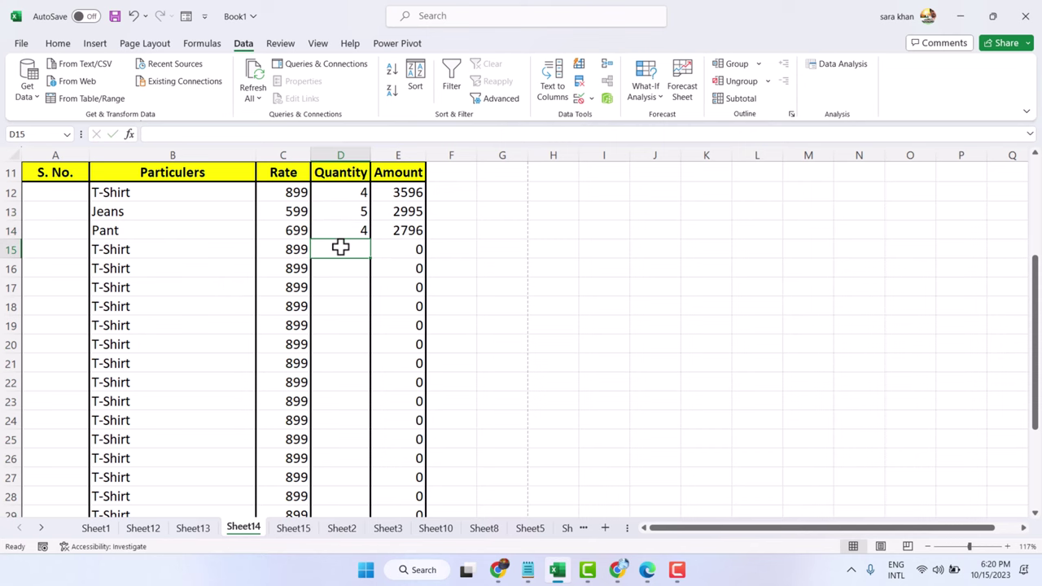
pyautogui.press('Return')
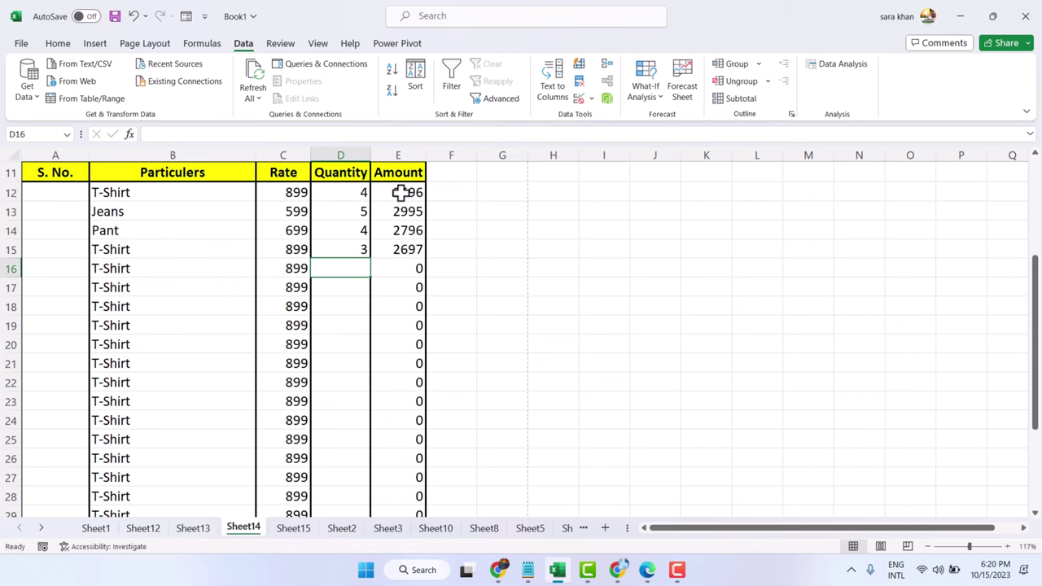
# Change the E12 formula to =IFERROR(C12*D12,"") so that errors give an empty cell.
pyautogui.click(400, 192)
pyautogui.doubleClick(392, 193)
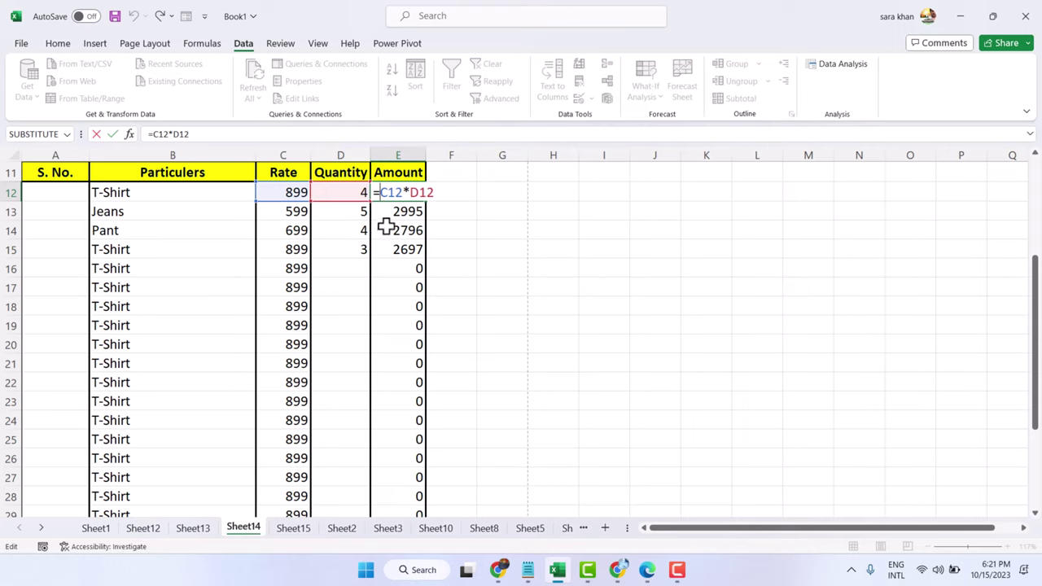
pyautogui.write('I')
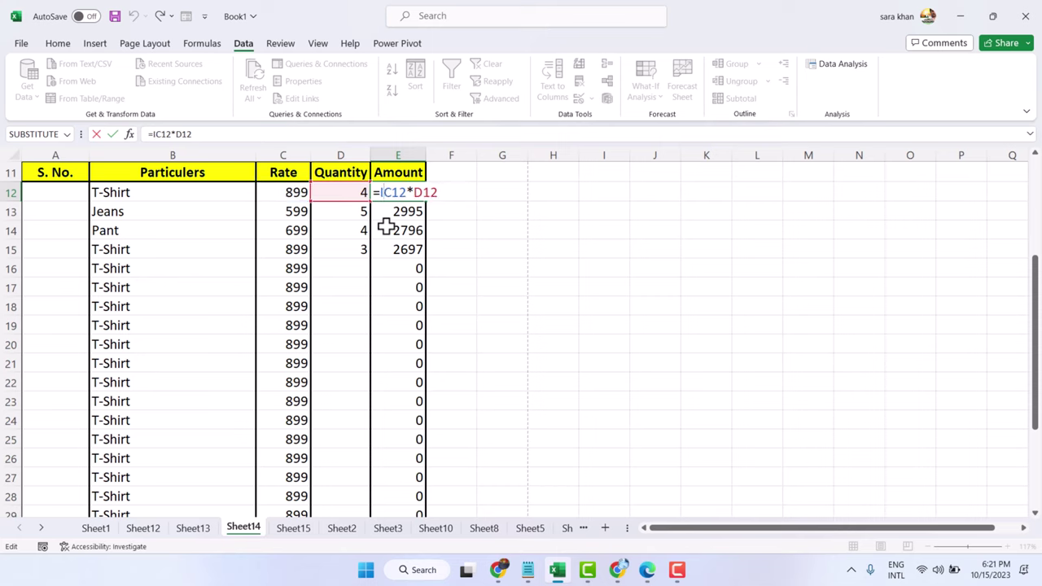
pyautogui.write('F')
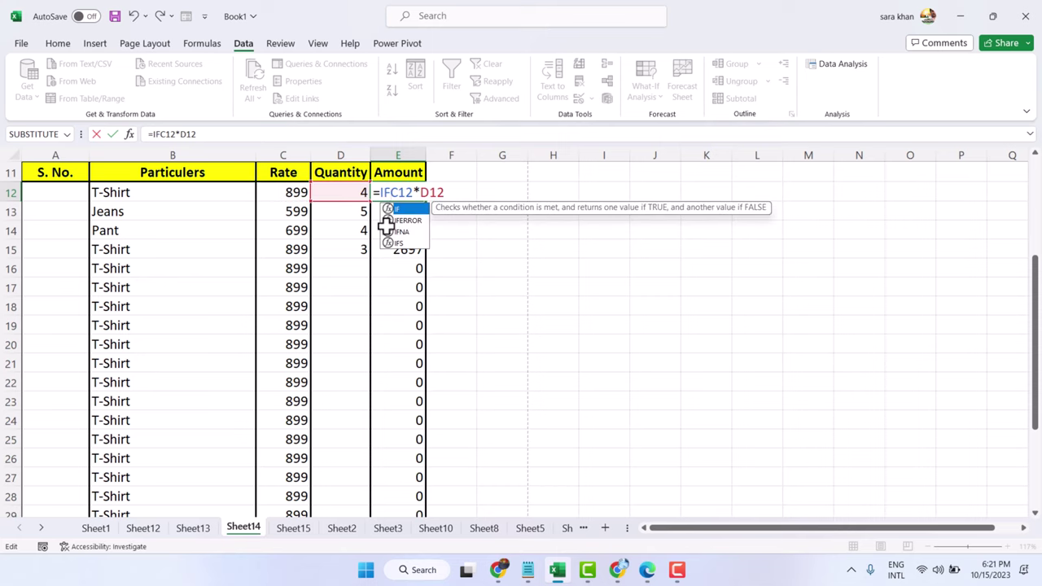
pyautogui.doubleClick(399, 220)
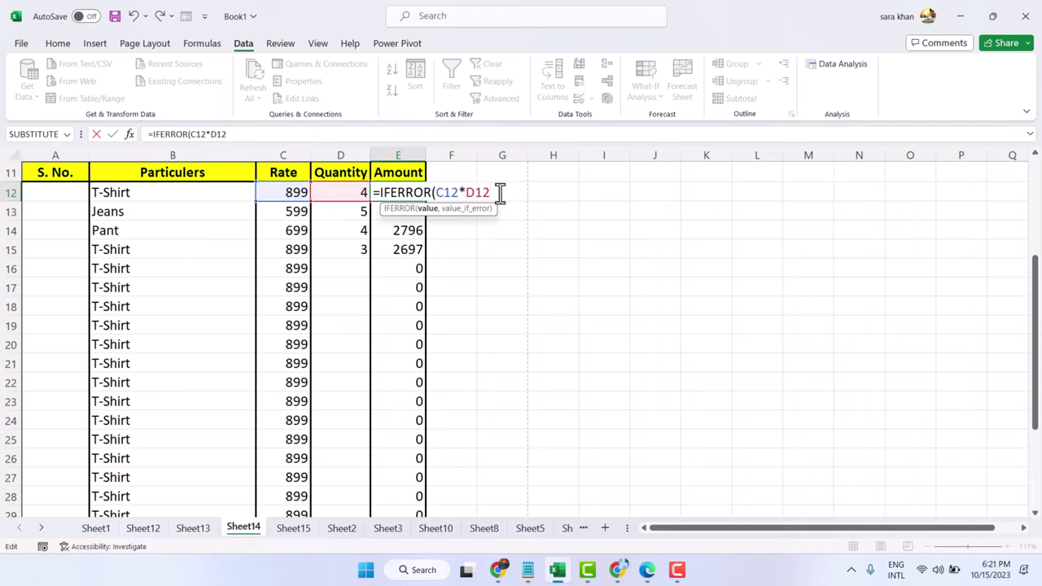
pyautogui.write(')')
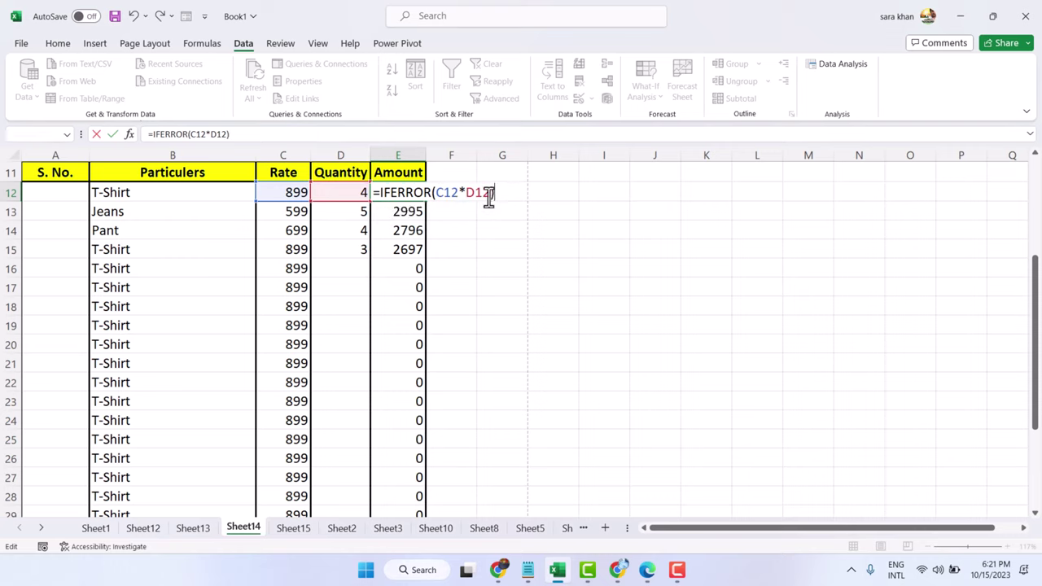
pyautogui.click(489, 195)
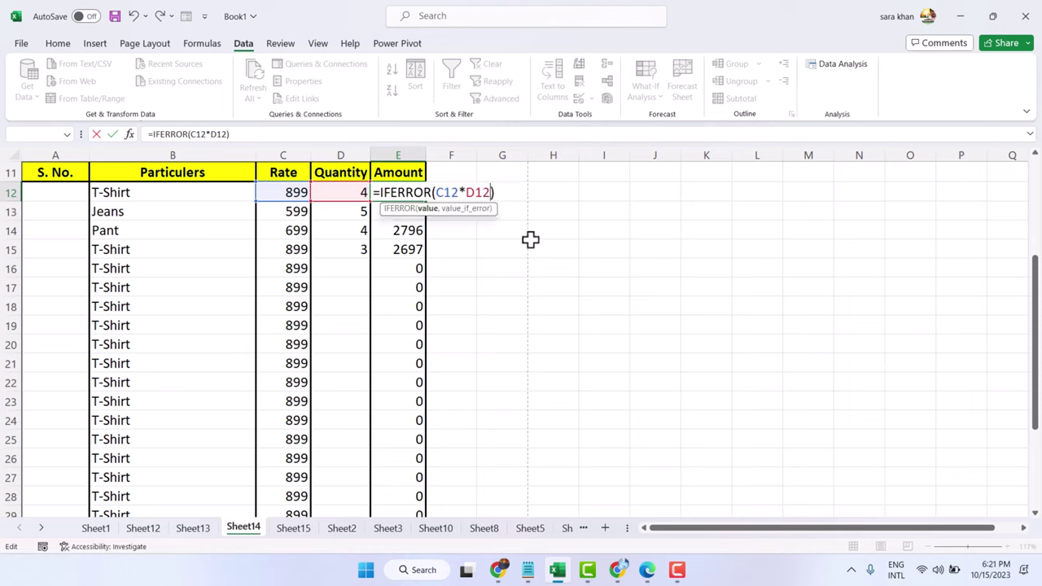
pyautogui.press('Right')
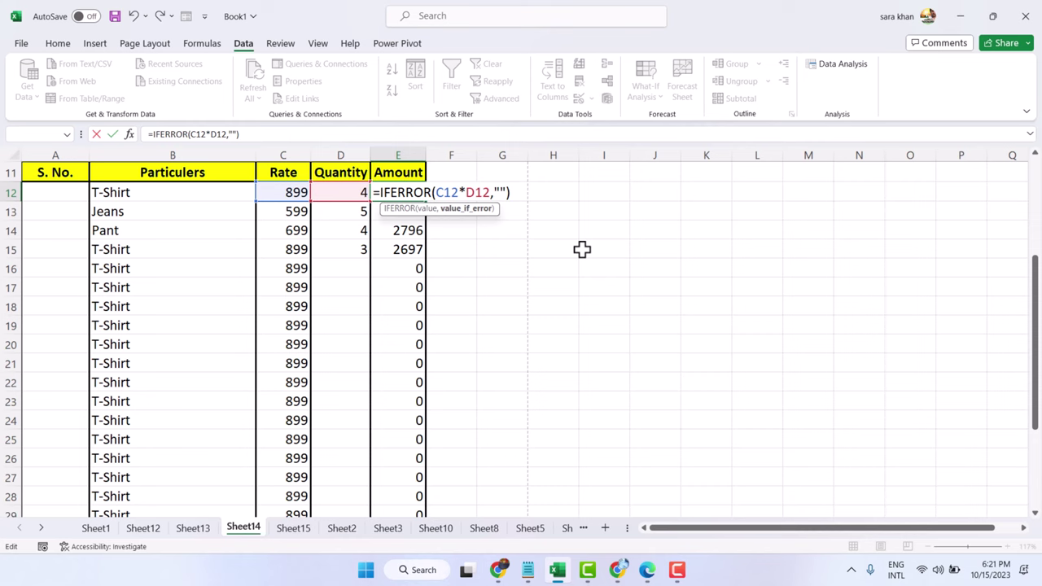
pyautogui.press('Return')
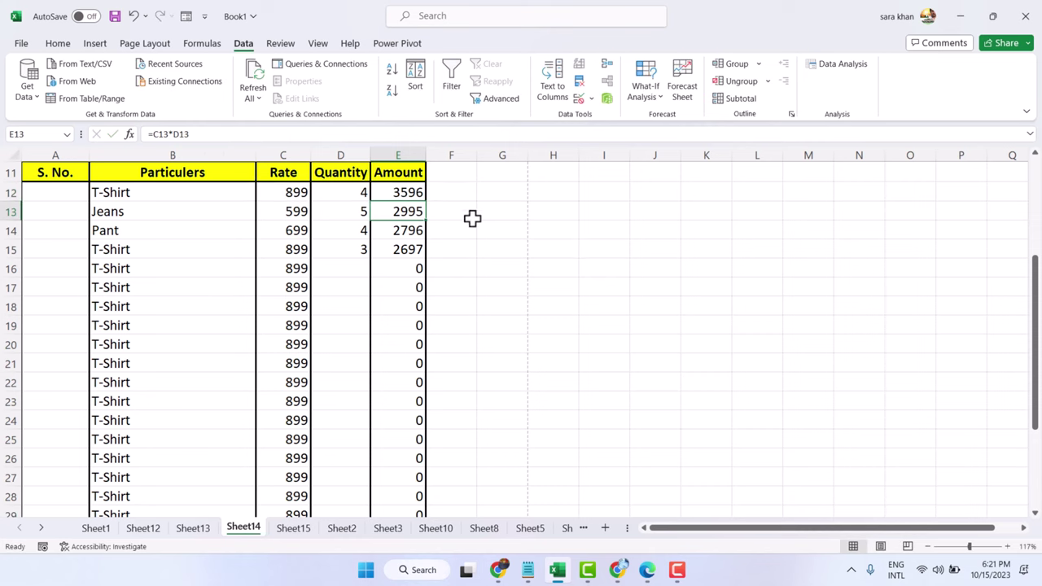
# Fill the IFERROR amount formula from E12 down through E31.
pyautogui.click(407, 192)
pyautogui.moveTo(428, 203); pyautogui.dragTo(421, 426)
pyautogui.scroll(3, 533, 390)
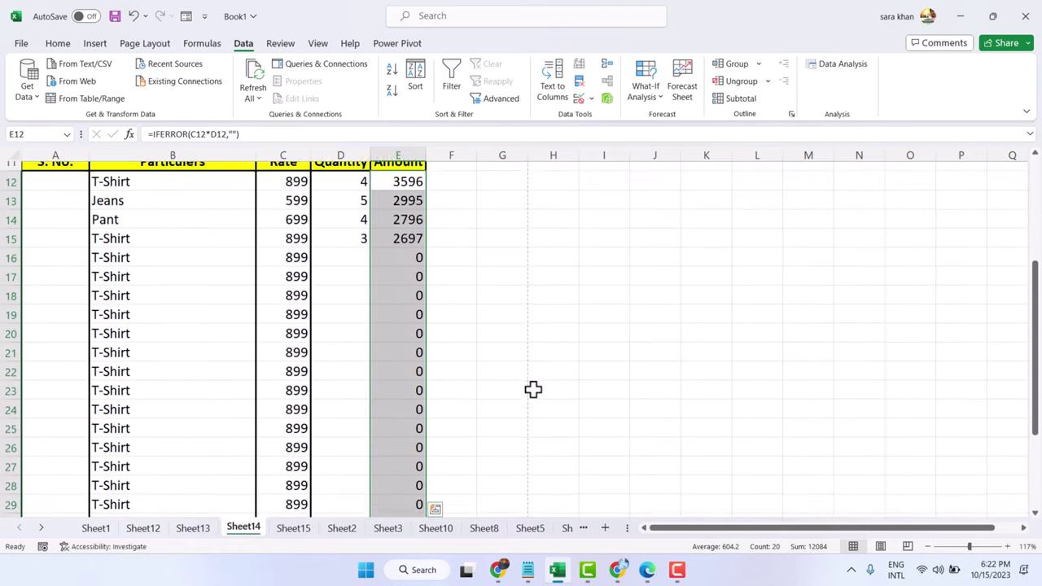
# Clear the product entries under Particulers in B13 through B27, keeping the T-Shirt in B12.
pyautogui.click(168, 324)
pyautogui.press('Delete')
pyautogui.click(153, 350)
pyautogui.press('BackSpace')
pyautogui.click(152, 373)
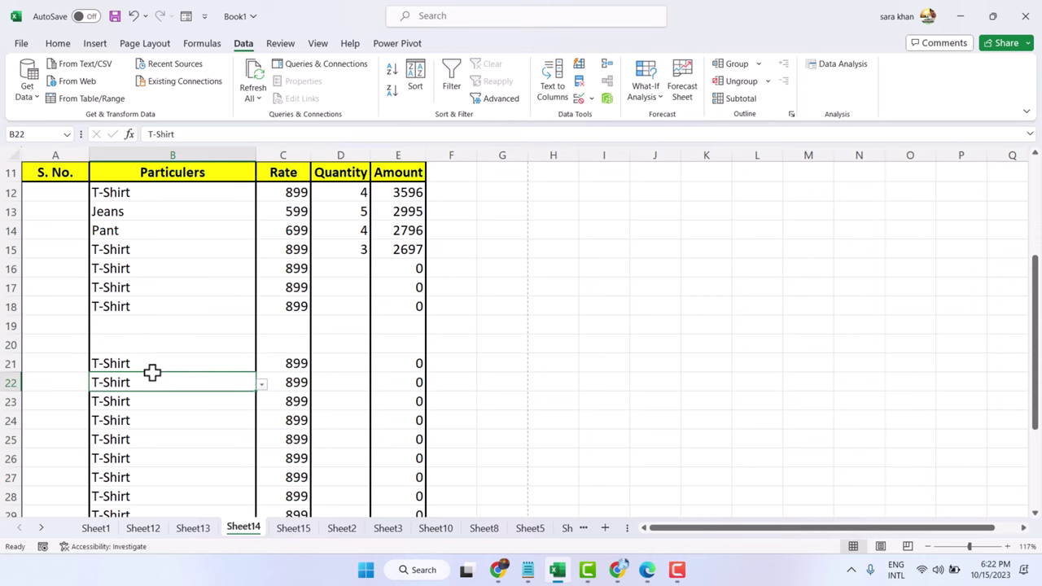
pyautogui.press('BackSpace')
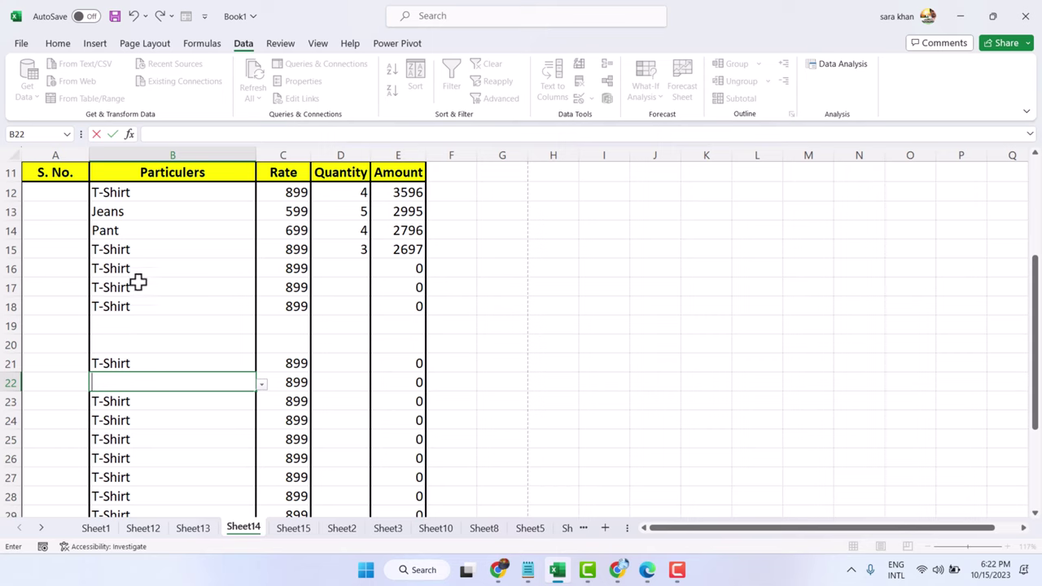
pyautogui.moveTo(128, 245); pyautogui.dragTo(128, 412)
pyautogui.press('BackSpace')
pyautogui.click(127, 267)
pyautogui.press('BackSpace')
pyautogui.click(128, 286)
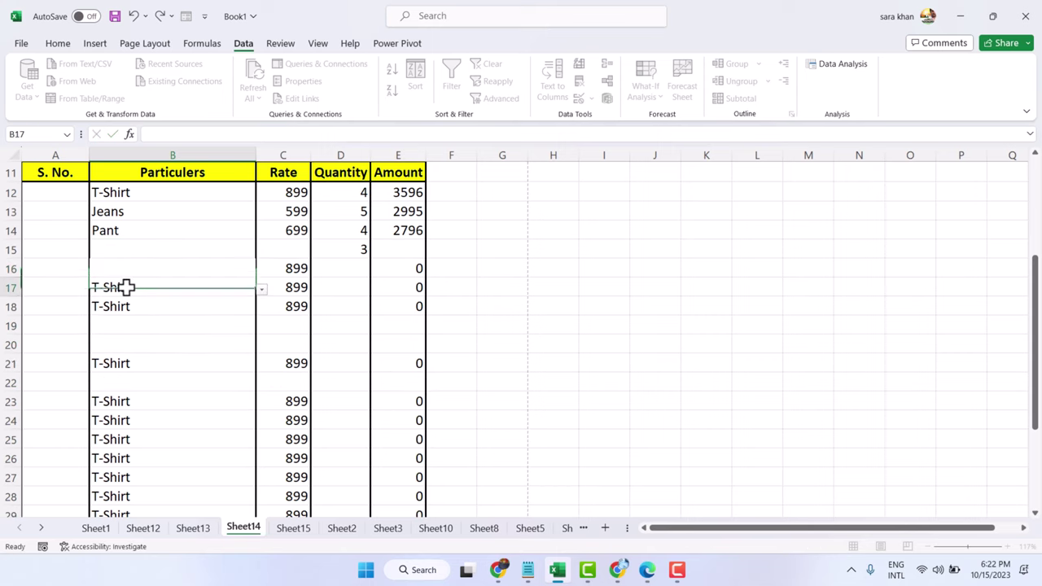
pyautogui.press('BackSpace')
pyautogui.click(121, 325)
pyautogui.press('BackSpace')
pyautogui.click(116, 377)
pyautogui.press('BackSpace')
pyautogui.click(126, 421)
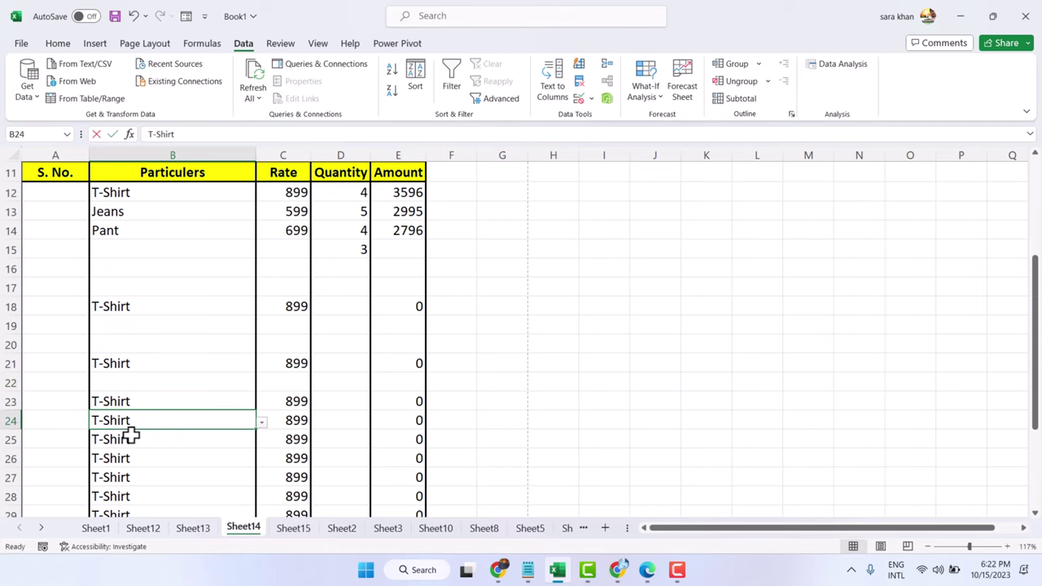
pyautogui.press('BackSpace')
pyautogui.click(128, 439)
pyautogui.press('BackSpace')
pyautogui.click(130, 450)
pyautogui.click(128, 472)
pyautogui.press('BackSpace')
pyautogui.click(123, 458)
pyautogui.press('BackSpace')
pyautogui.click(123, 400)
pyautogui.press('BackSpace')
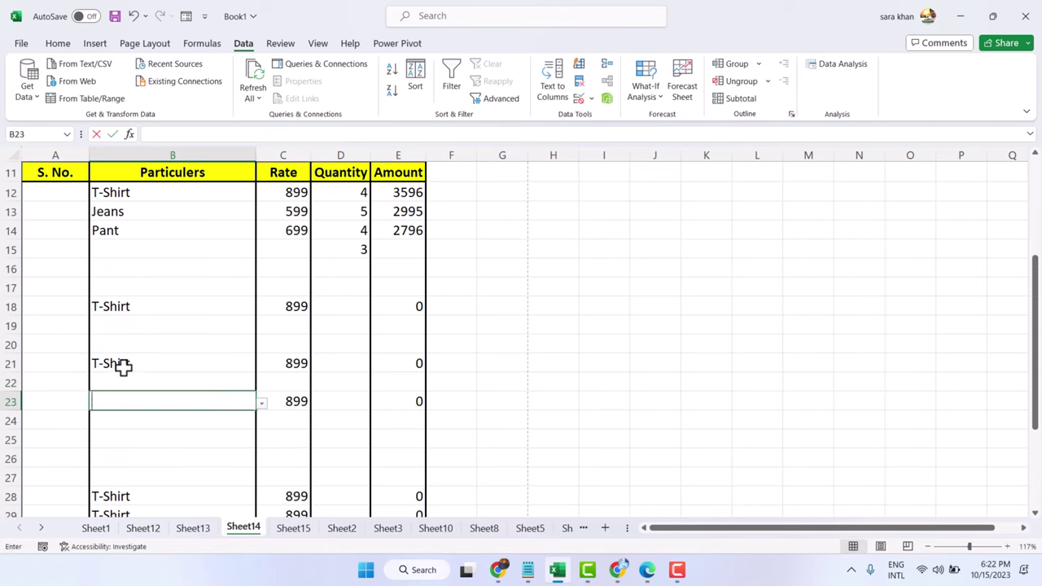
pyautogui.click(122, 365)
pyautogui.press('BackSpace')
pyautogui.click(129, 308)
pyautogui.press('BackSpace')
pyautogui.click(119, 227)
pyautogui.press('BackSpace')
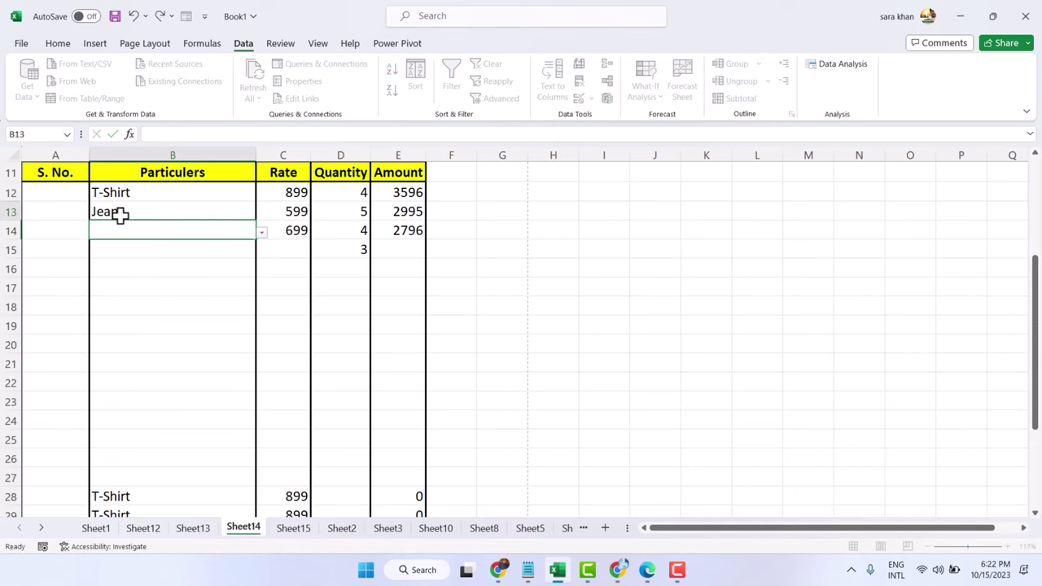
pyautogui.click(120, 211)
pyautogui.press('BackSpace')
# Clear the remaining T-Shirt entries under Particulers in B28 through B31.
pyautogui.scroll(-2, 137, 345)
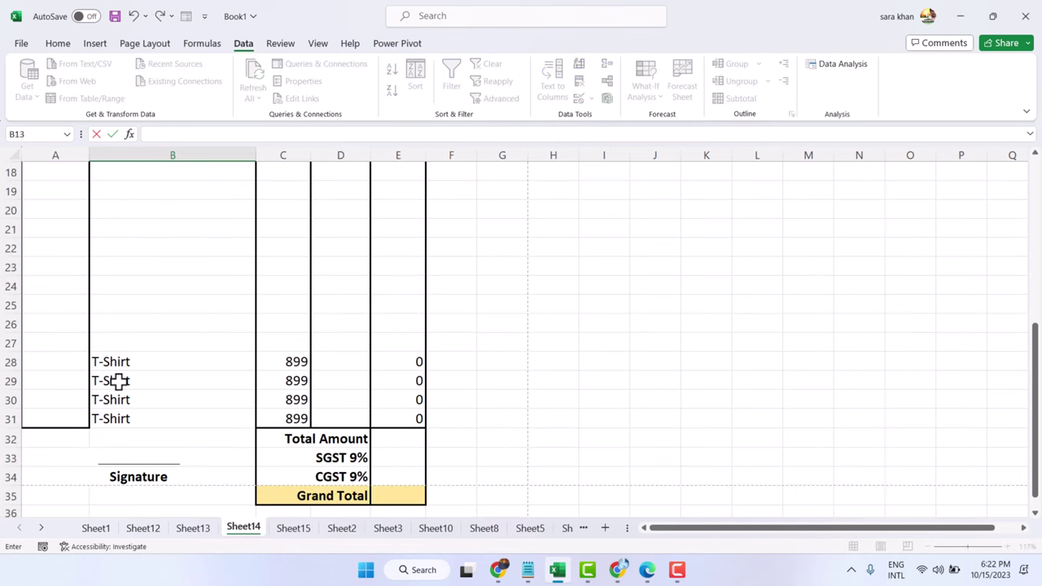
pyautogui.click(119, 380)
pyautogui.press('BackSpace')
pyautogui.click(112, 401)
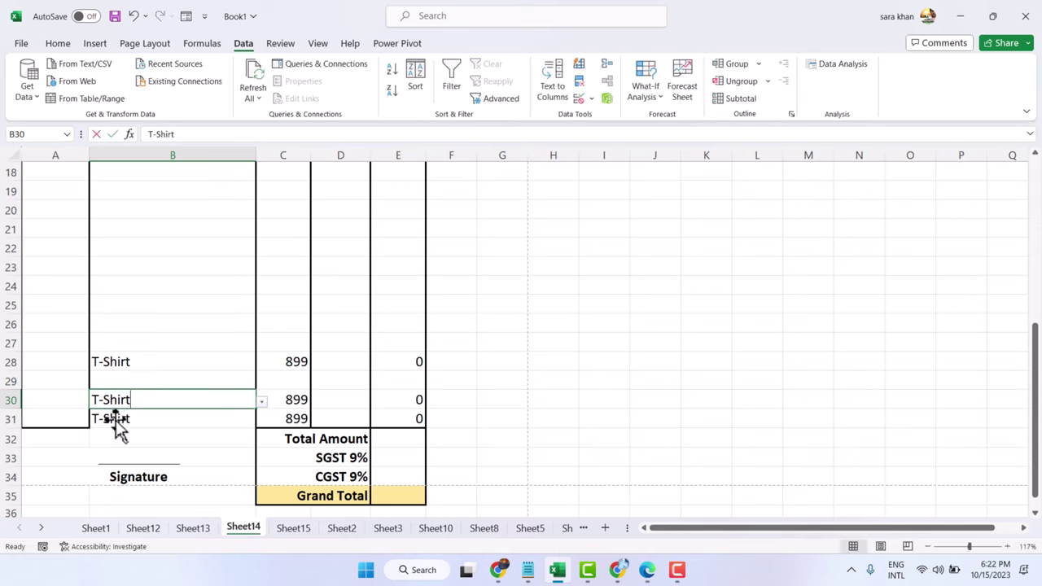
pyautogui.press('BackSpace')
pyautogui.click(117, 420)
pyautogui.press('BackSpace')
pyautogui.click(121, 362)
pyautogui.press('BackSpace')
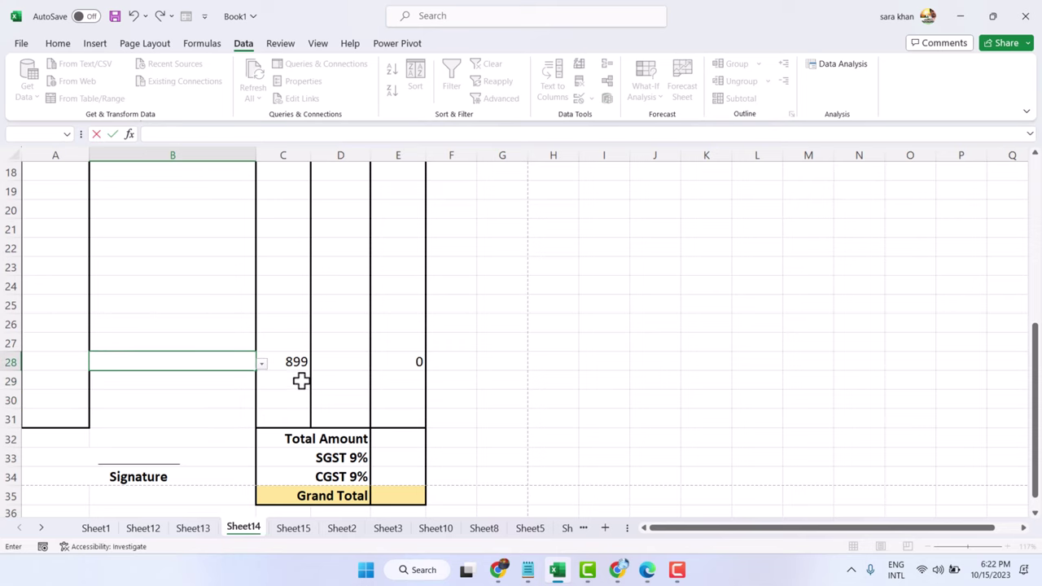
# Choose Jeans from the product list in B28, replace it with Lower, and enter the quantity 2 in D28.
pyautogui.click(261, 364)
pyautogui.click(167, 397)
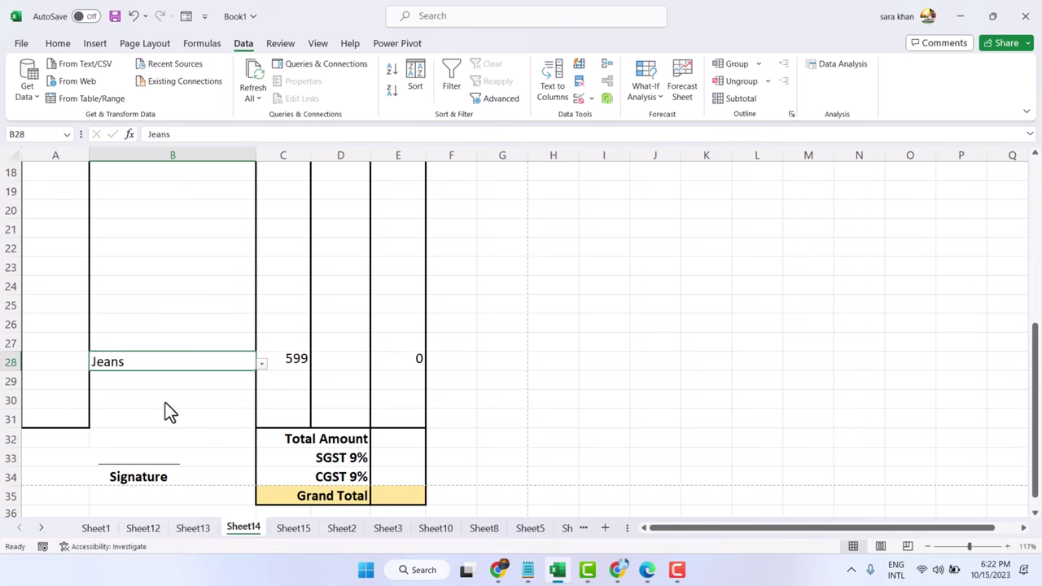
pyautogui.click(261, 364)
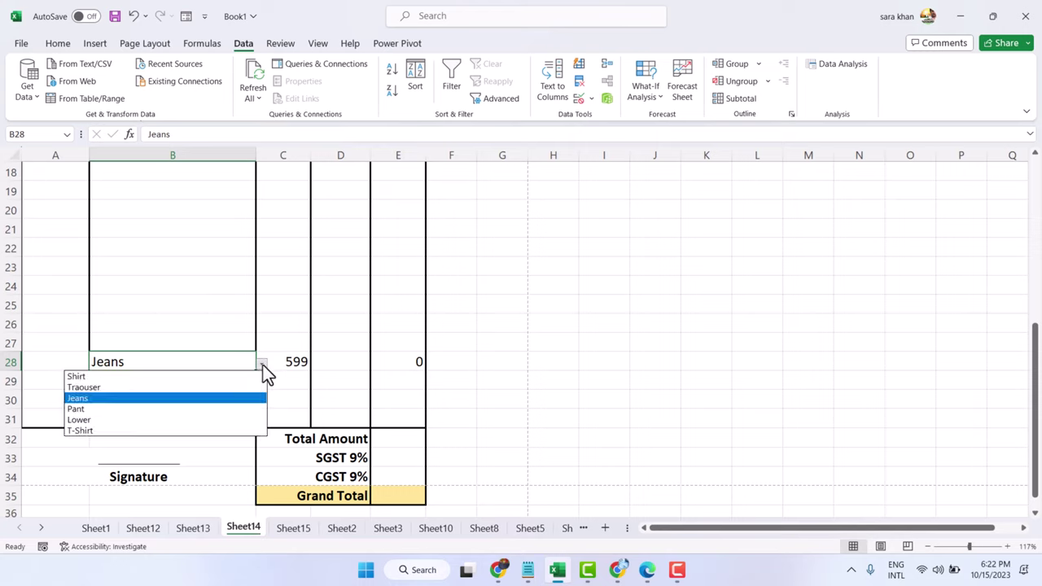
pyautogui.click(185, 419)
pyautogui.click(347, 362)
pyautogui.write('2')
pyautogui.click(199, 367)
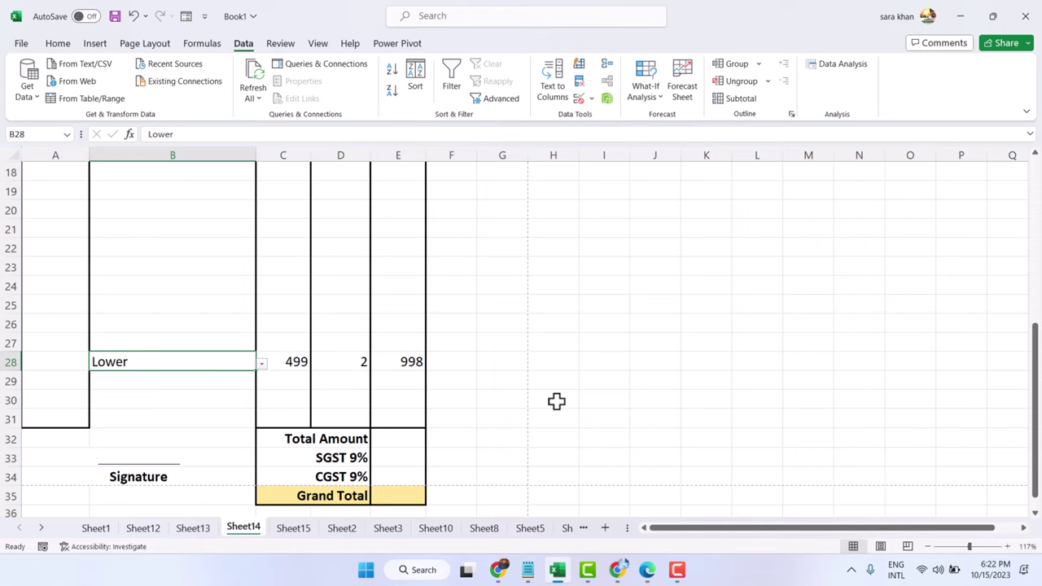
# Enter the serial numbers 1, 2 and 3 under S. No. in A12 to A14.
pyautogui.scroll(4, 100, 281)
pyautogui.click(61, 271)
pyautogui.write('1')
pyautogui.press('Return')
pyautogui.write('2')
pyautogui.press('Return')
pyautogui.write('3')
# Calculate the Total Amount in E32 with AutoSum over the Amount cells of all item rows.
pyautogui.scroll(-7, 261, 323)
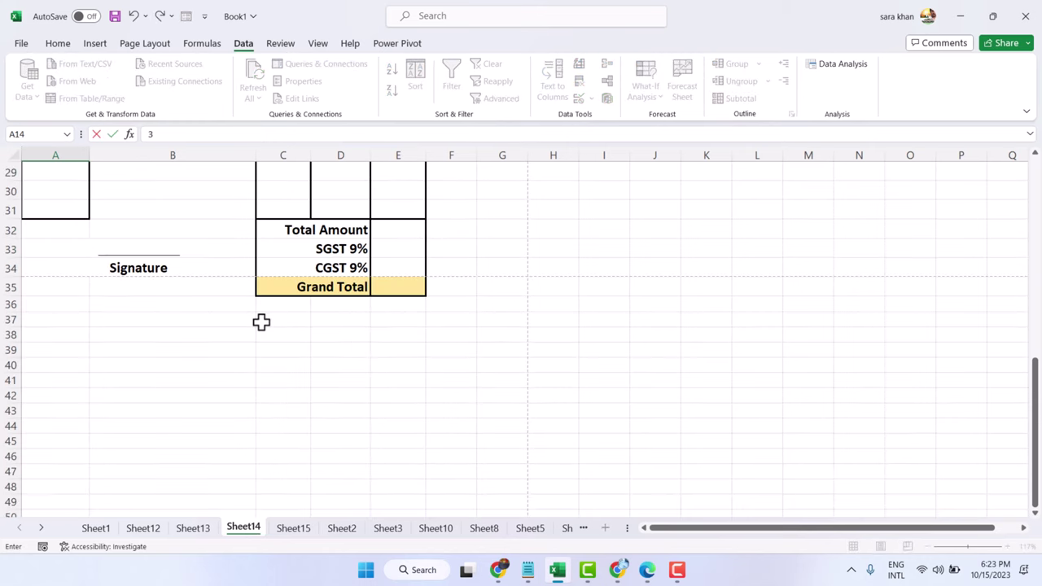
pyautogui.click(397, 233)
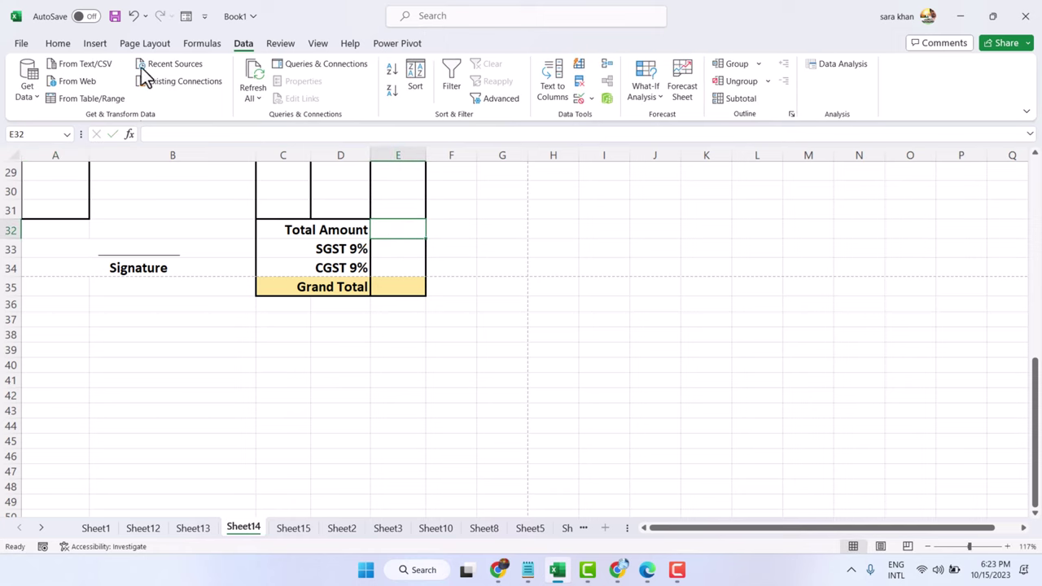
pyautogui.click(68, 45)
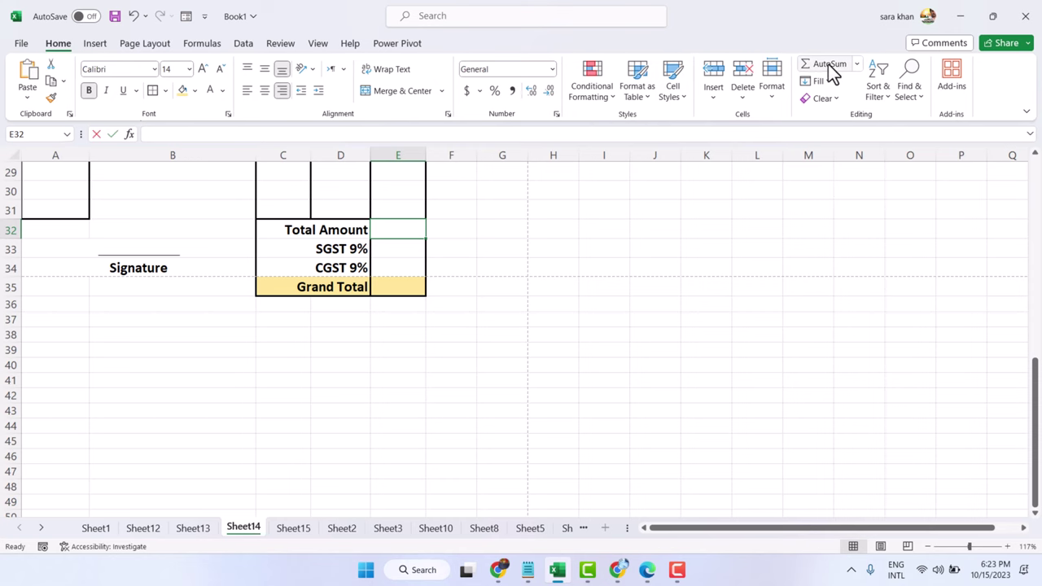
pyautogui.click(831, 68)
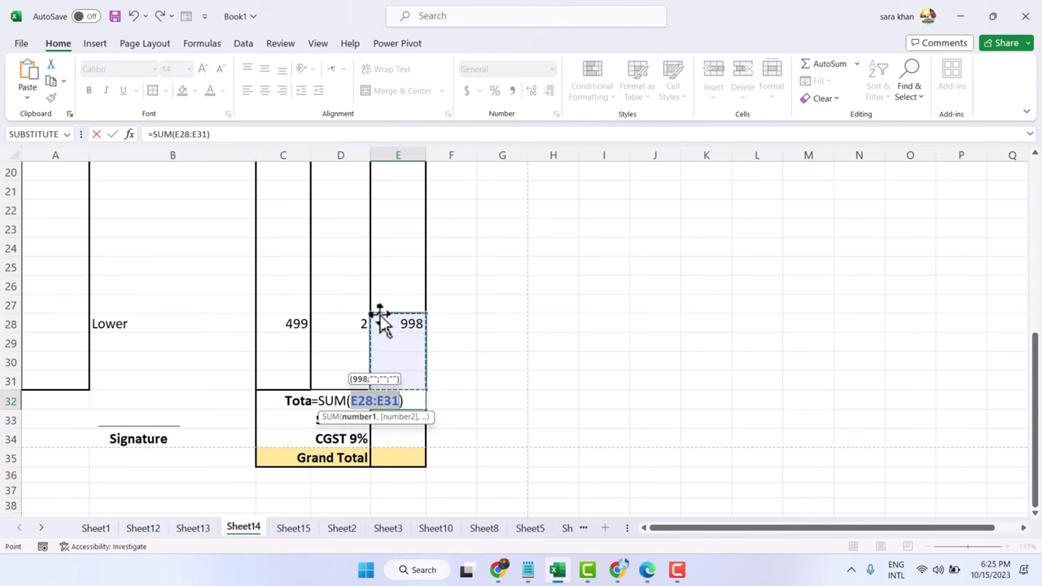
pyautogui.scroll(5, 402, 227)
pyautogui.click(402, 321)
pyautogui.moveTo(406, 409); pyautogui.dragTo(418, 434)
pyautogui.press('Return')
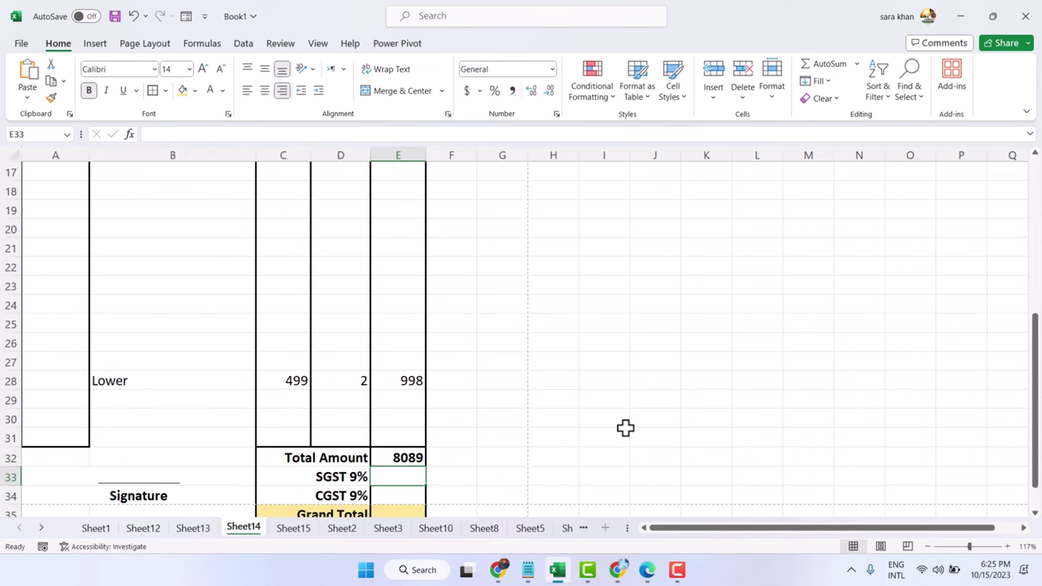
# Enter the SGST formula =E32*9% in E33.
pyautogui.scroll(-3, 547, 330)
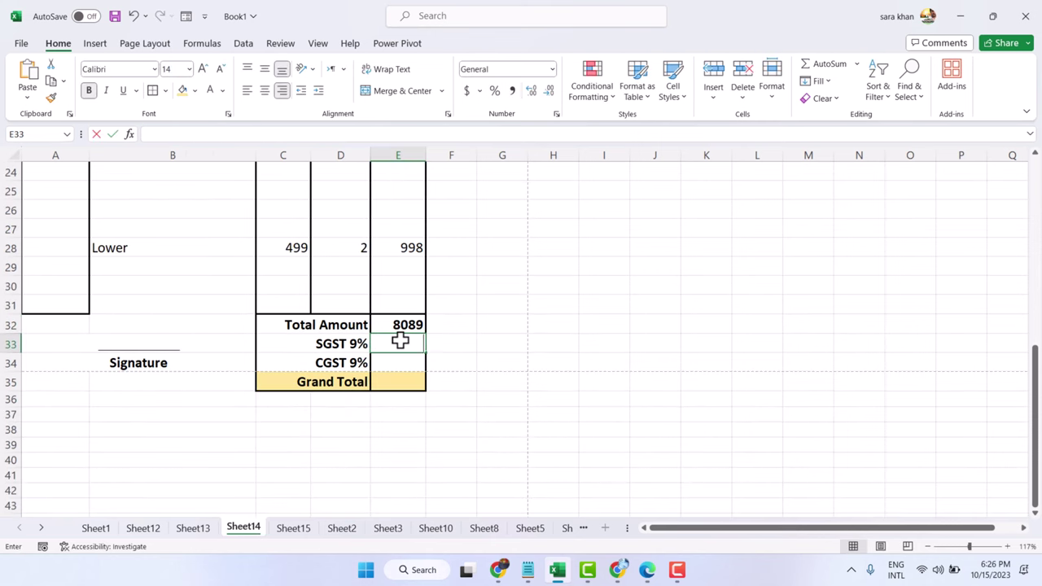
pyautogui.write('=')
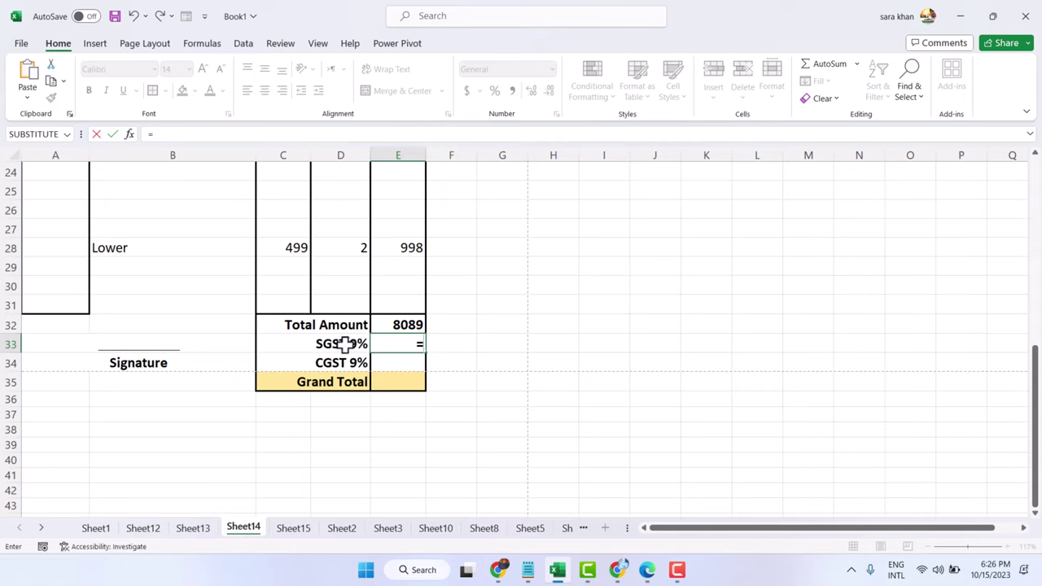
pyautogui.click(395, 324)
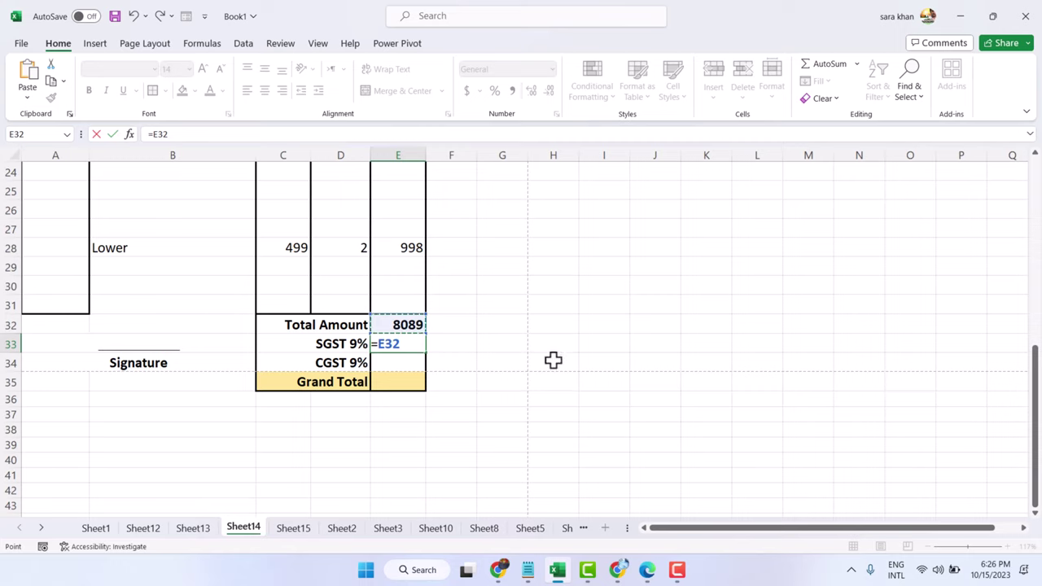
pyautogui.write('*9%')
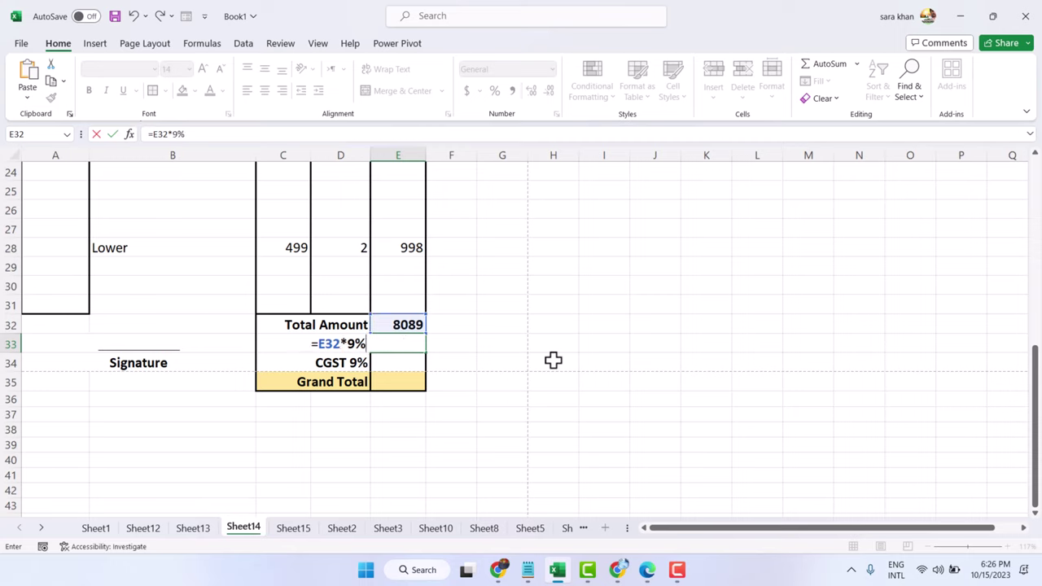
pyautogui.press('Return')
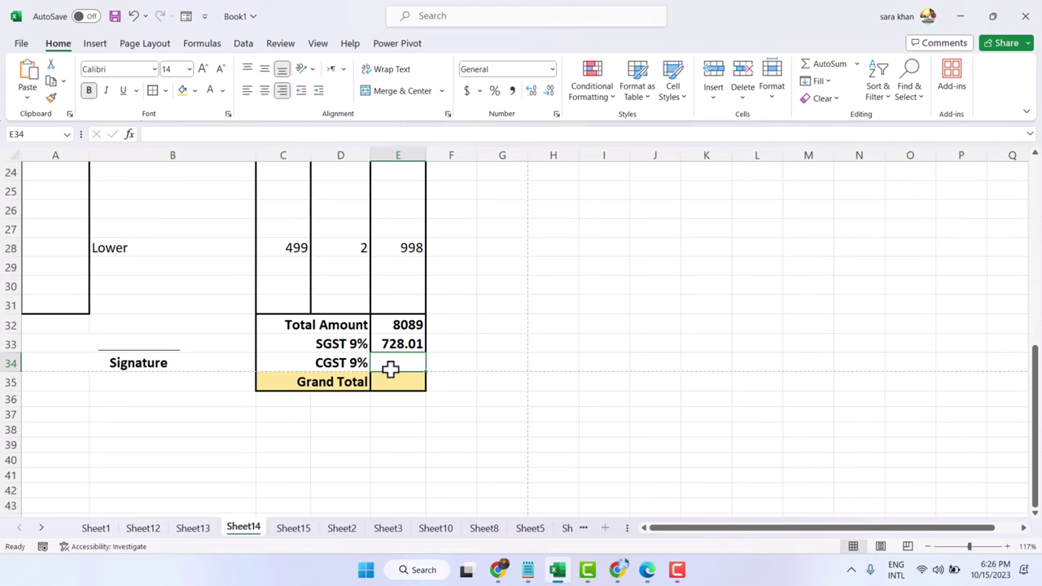
# Enter the CGST formula =E32*9% in E34.
pyautogui.write('=')
pyautogui.click(399, 325)
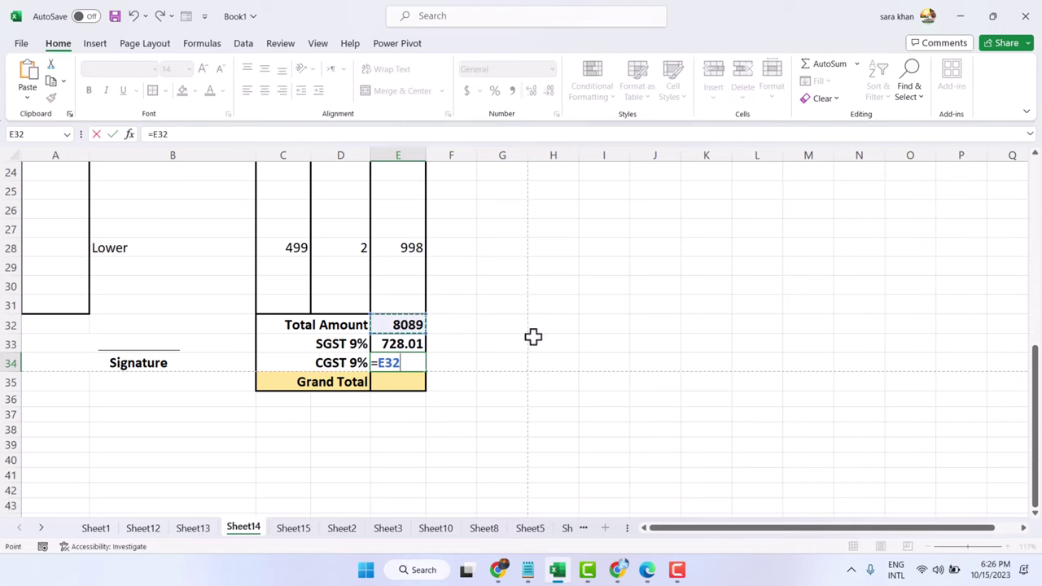
pyautogui.write('*9%')
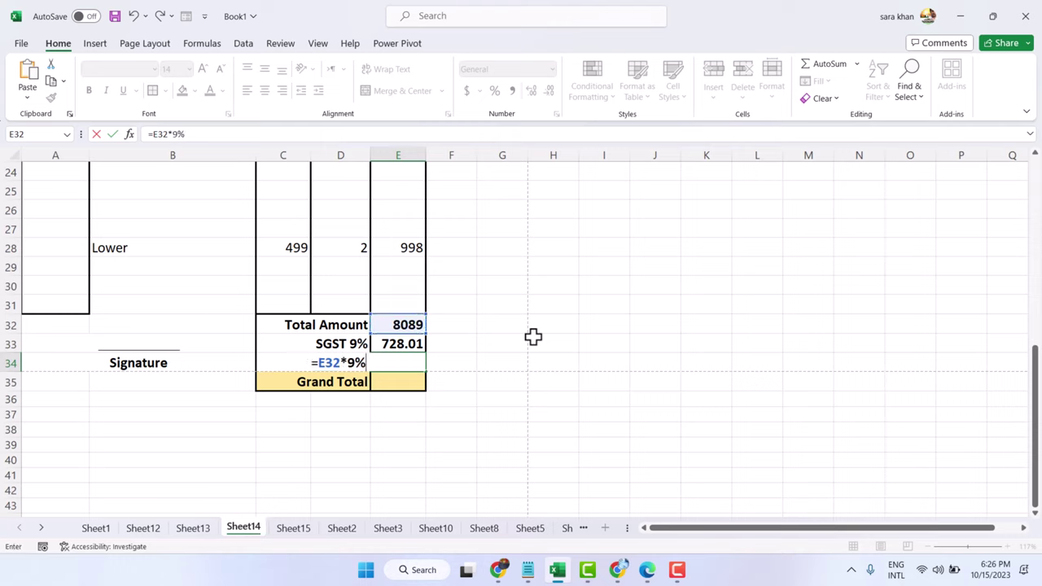
pyautogui.press('Return')
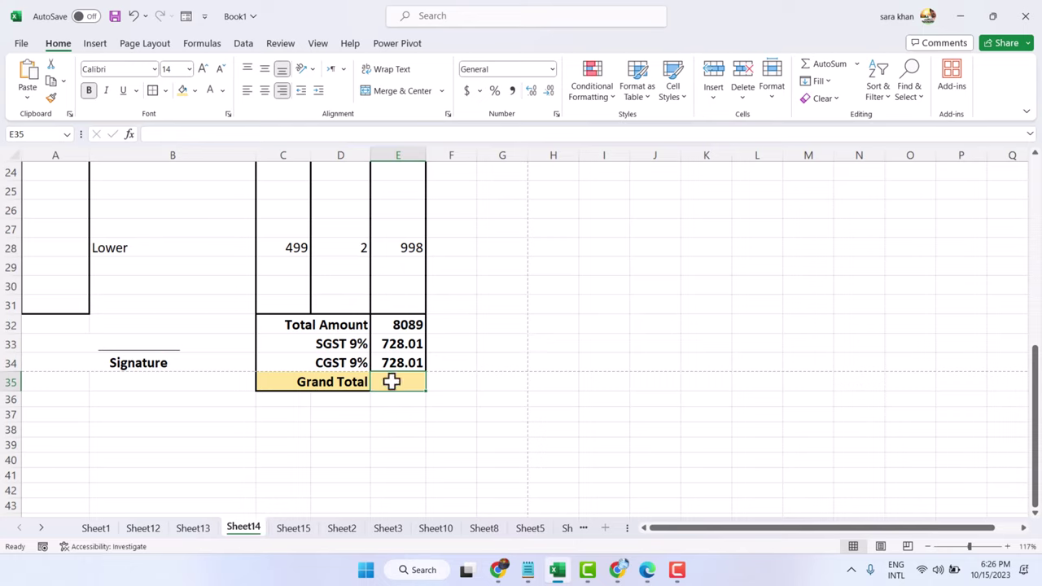
# Enter the Grand Total formula =E32+E33+E34 in E35.
pyautogui.write('=')
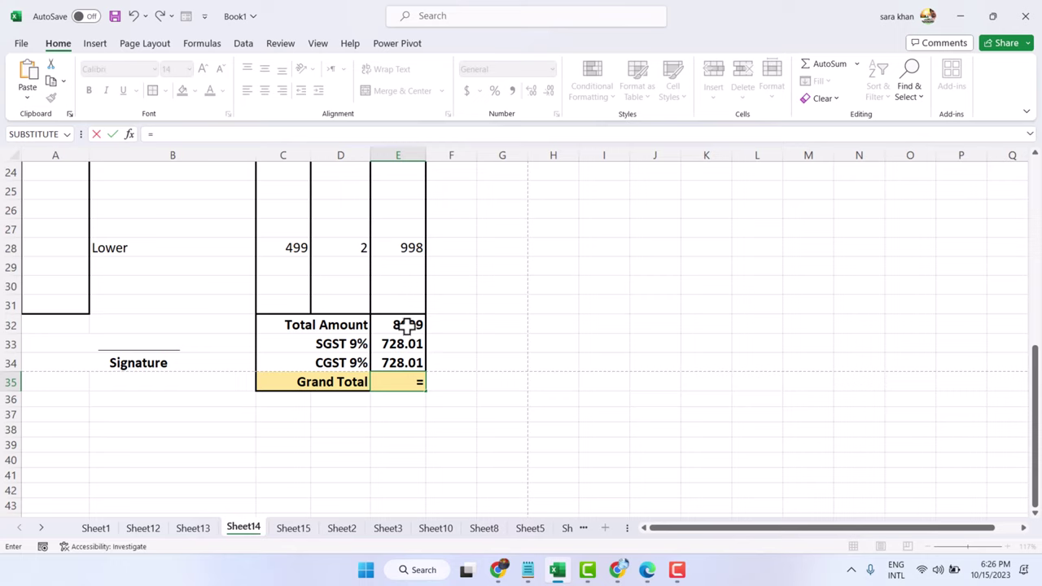
pyautogui.click(406, 325)
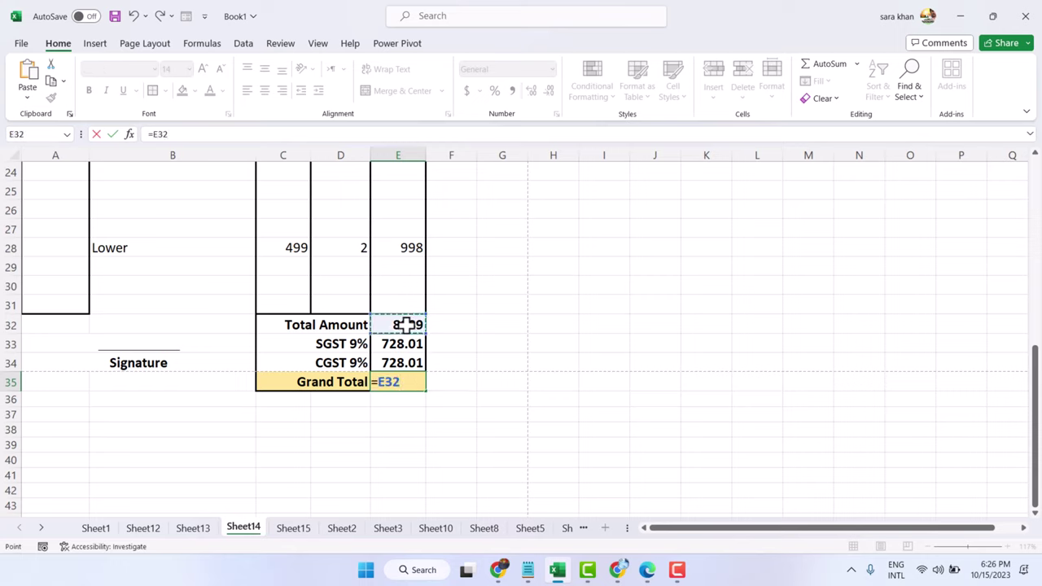
pyautogui.write('+')
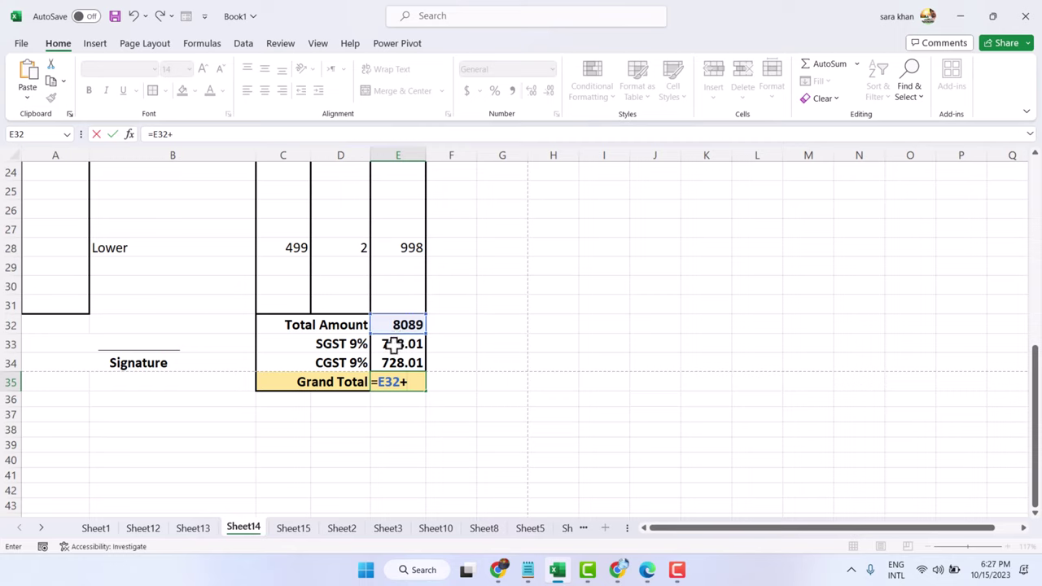
pyautogui.click(391, 345)
pyautogui.write('+')
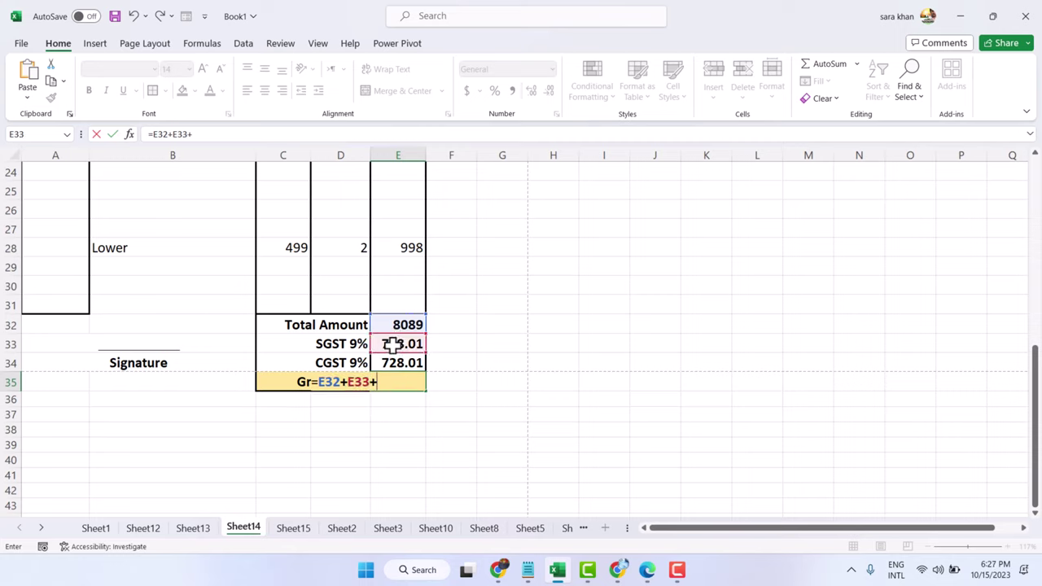
pyautogui.click(393, 363)
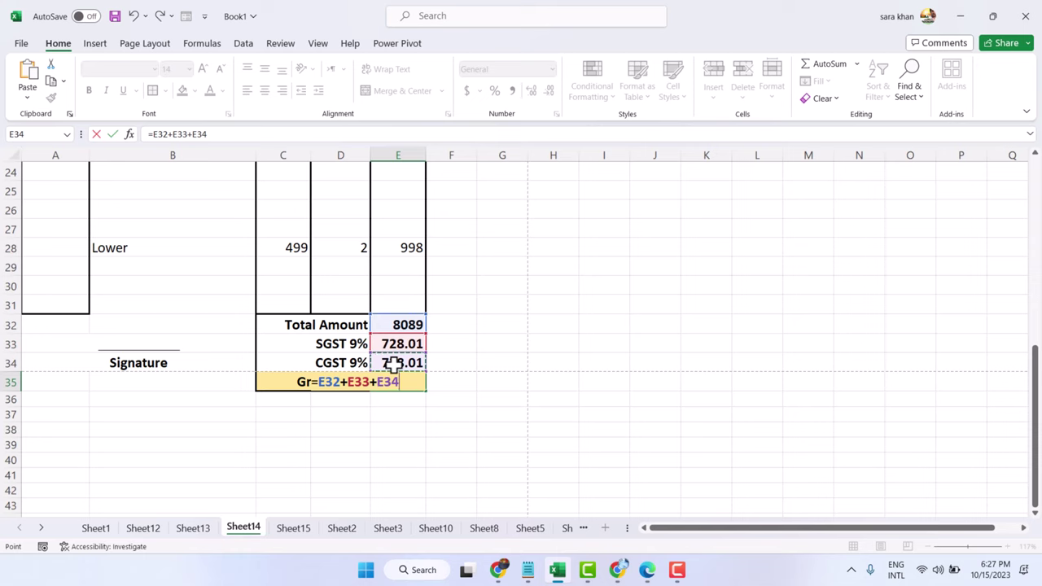
pyautogui.press('Return')
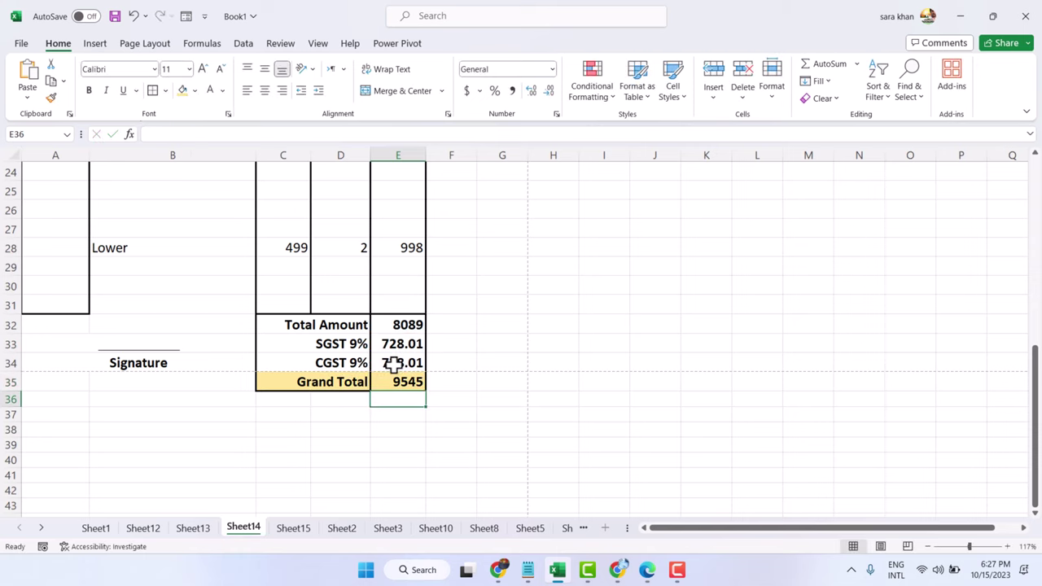
# Review the whole invoice from header to totals, check its print preview, and return to the sheet.
pyautogui.click(534, 285)
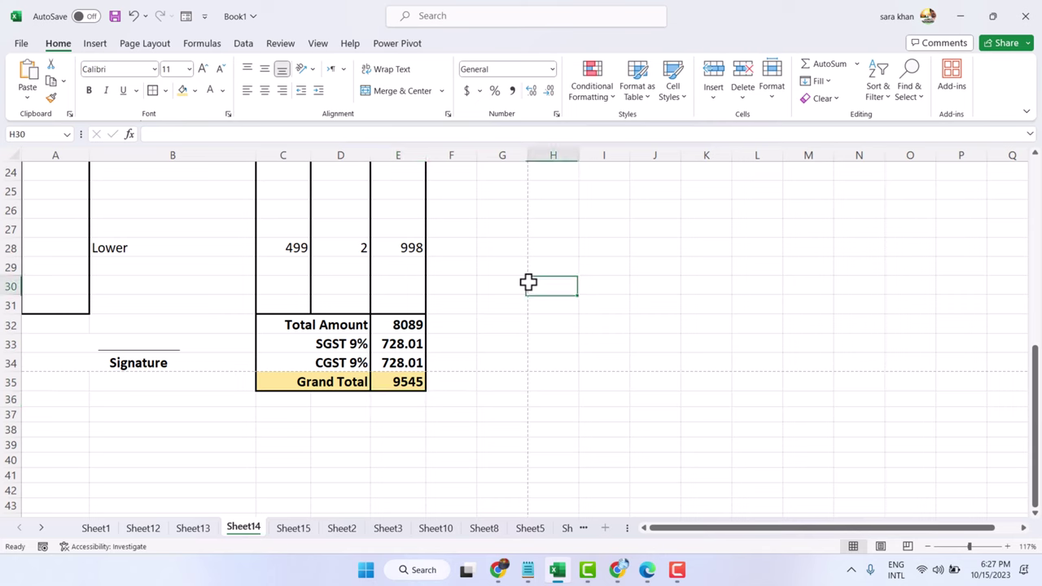
pyautogui.scroll(5, 539, 304)
pyautogui.scroll(3, 539, 304)
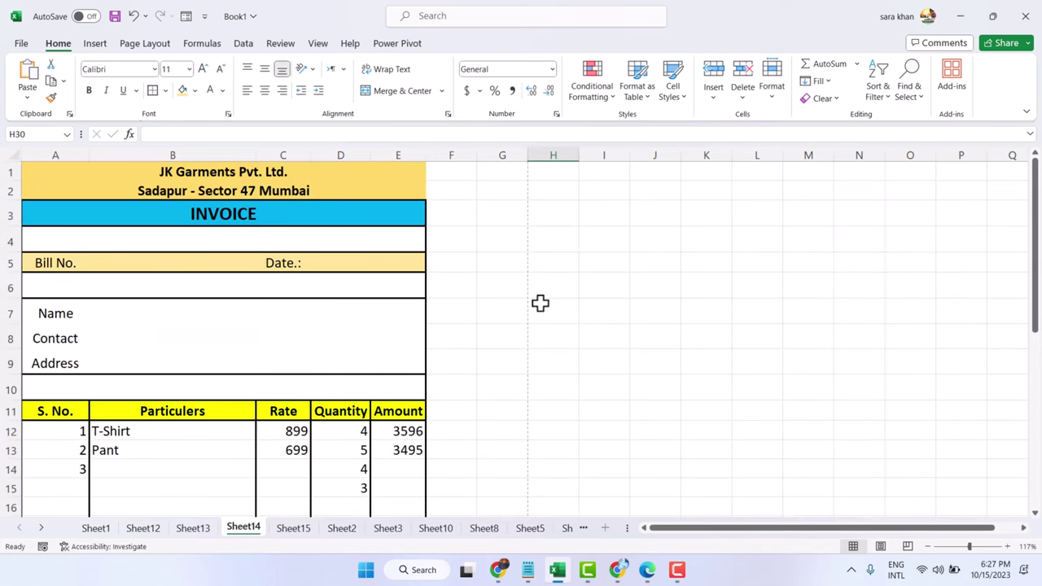
pyautogui.scroll(-7, 540, 303)
pyautogui.scroll(7, 540, 303)
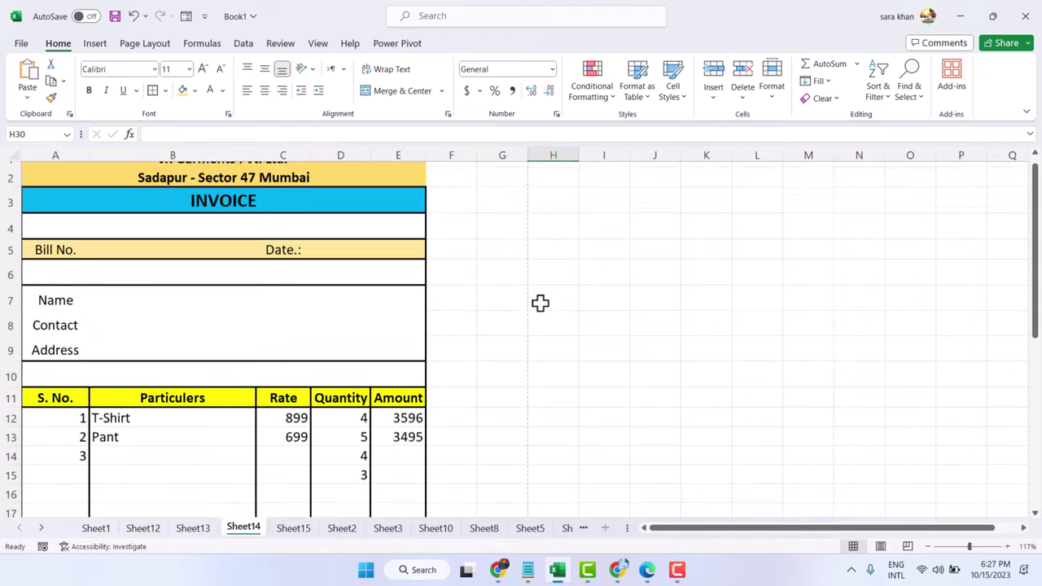
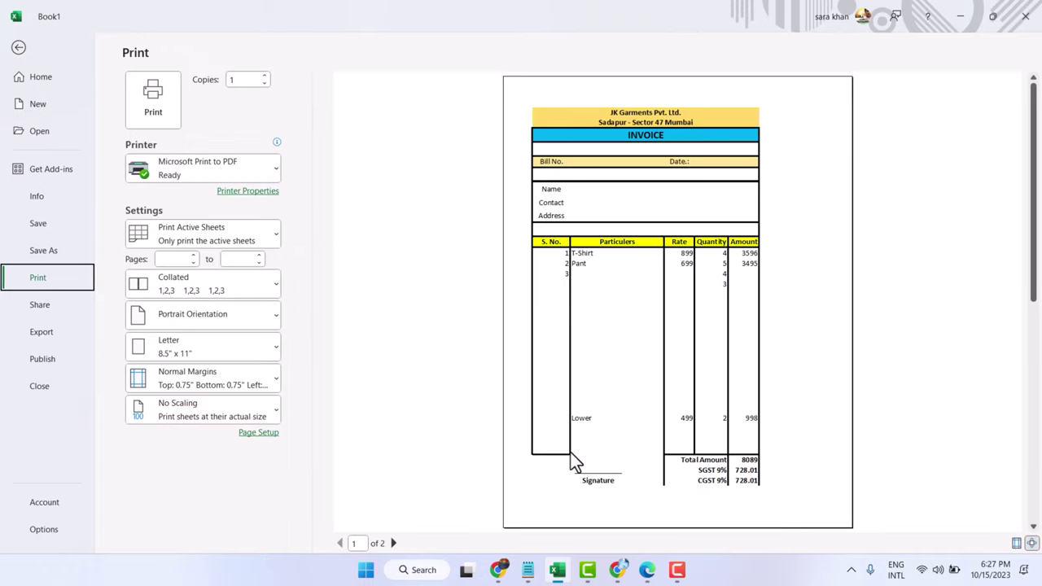
pyautogui.click(18, 49)
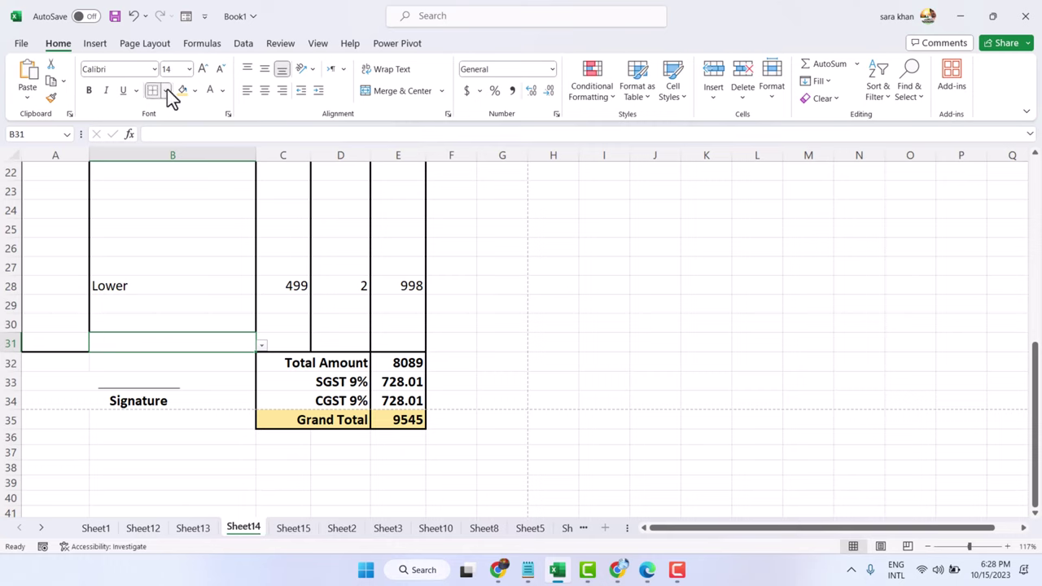
# Add a bottom border to B31, the last product row under Particulers.
pyautogui.click(167, 91)
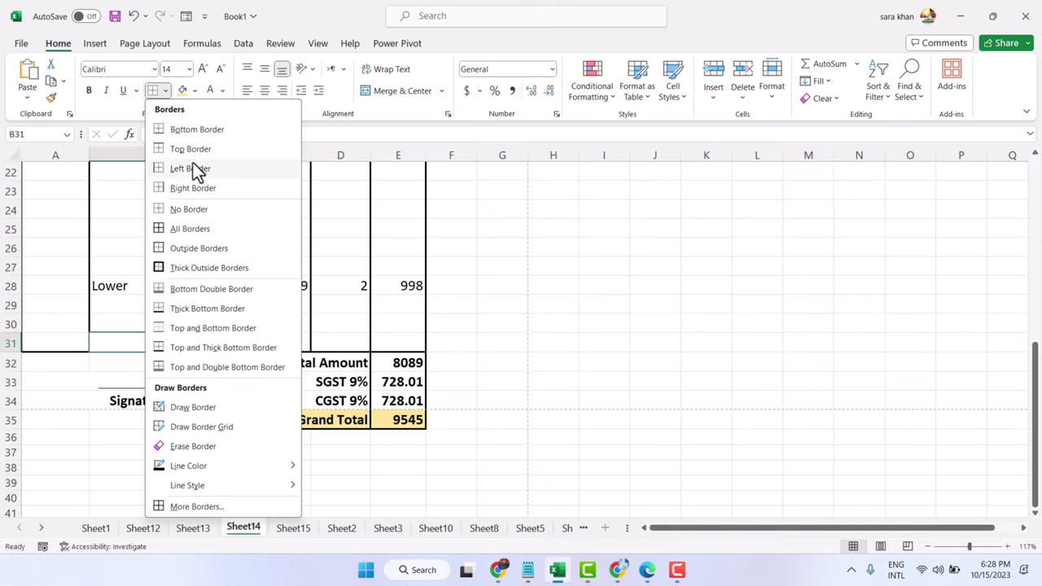
pyautogui.click(195, 128)
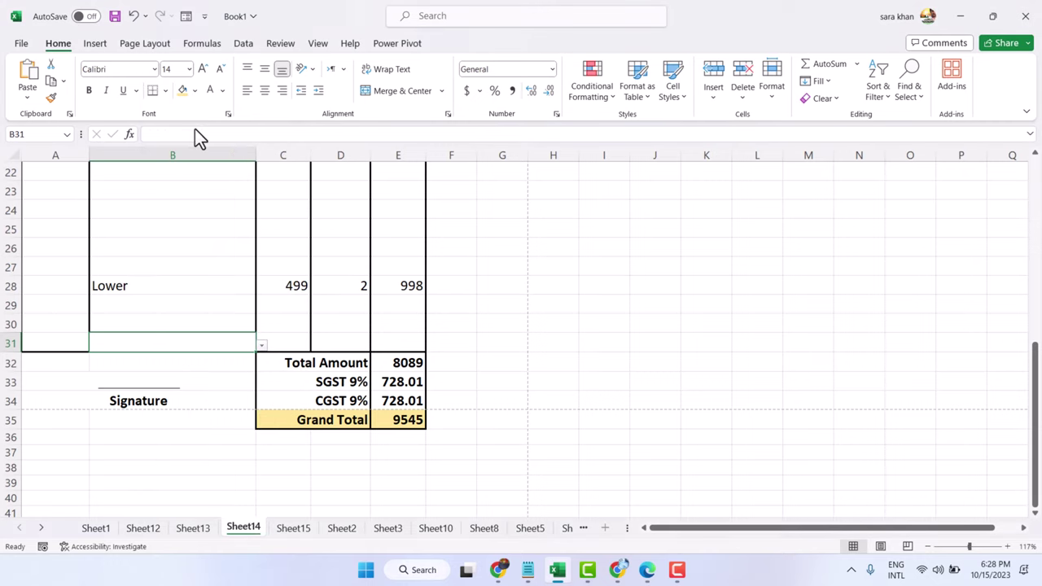
pyautogui.click(463, 301)
# Set the font size of the whole invoice, A1:E35, to 13 and widen the Amount column.
pyautogui.hotkey('ctrl', 'Home')
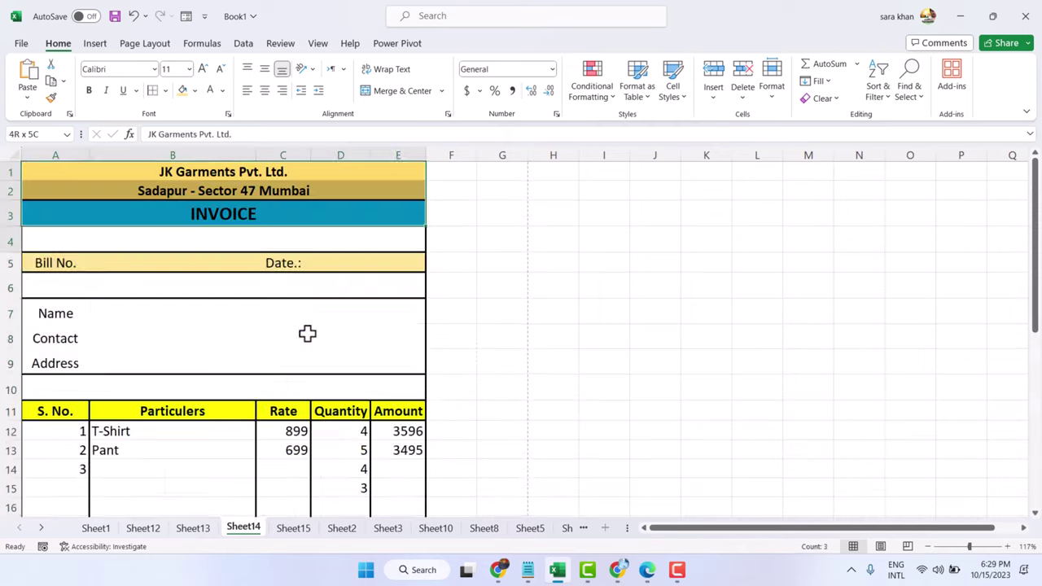
pyautogui.moveTo(307, 332); pyautogui.dragTo(348, 480)
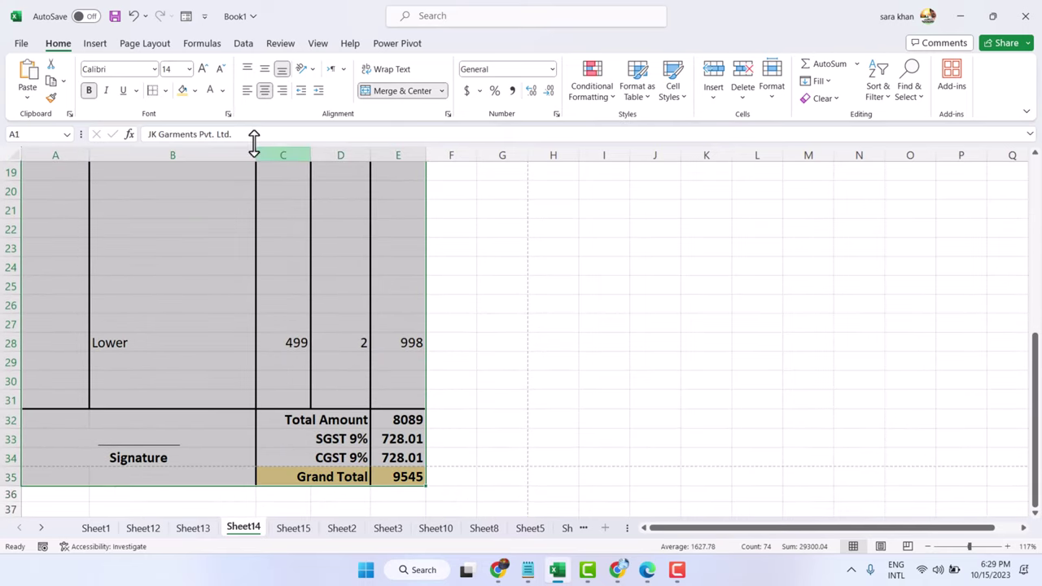
pyautogui.click(222, 70)
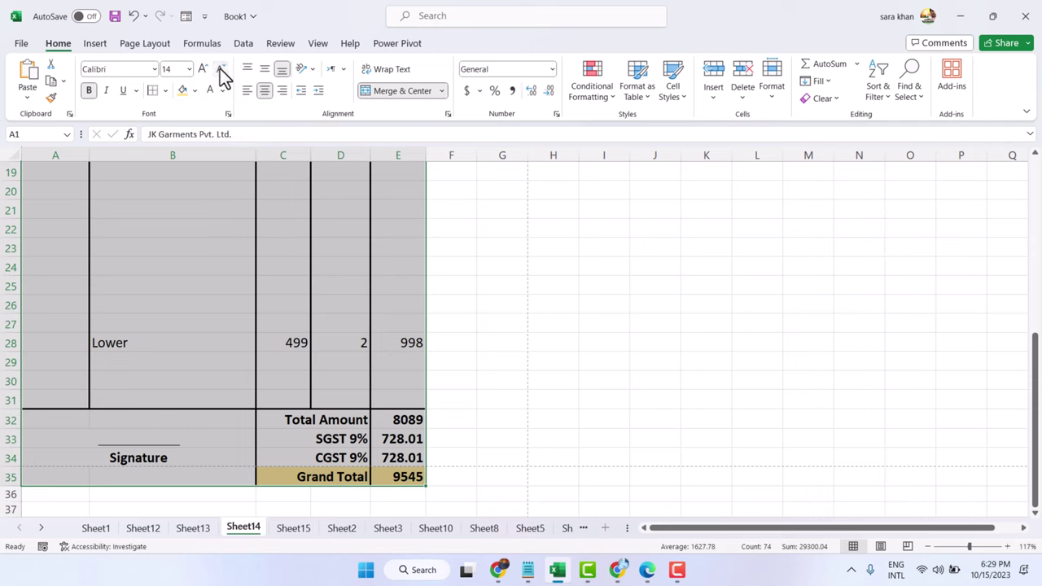
pyautogui.click(222, 70)
pyautogui.scroll(-7, 331, 314)
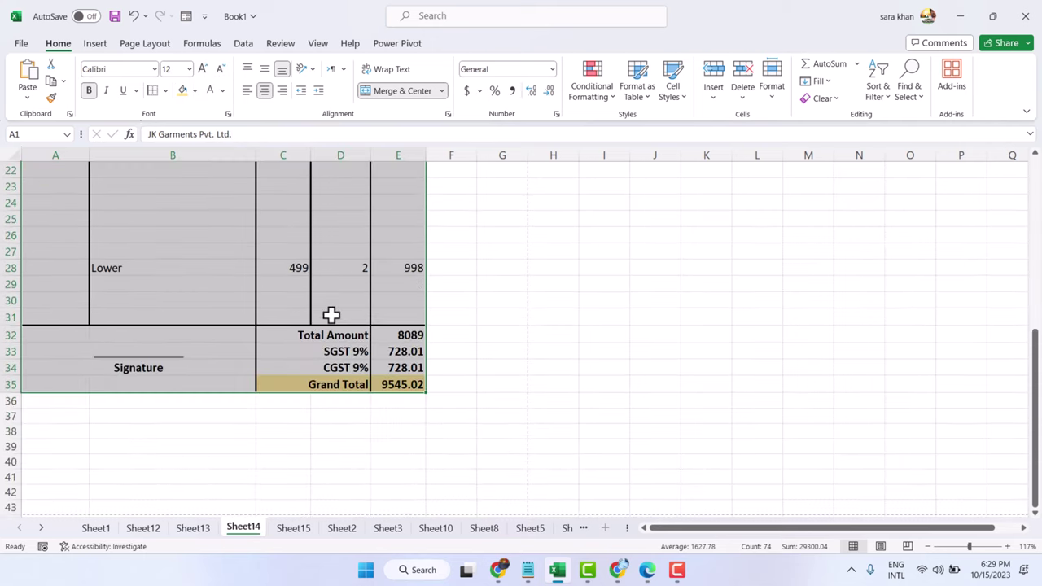
pyautogui.scroll(-5, 331, 314)
pyautogui.hotkey('ctrl', 'z')
pyautogui.hotkey('ctrl', 'z')
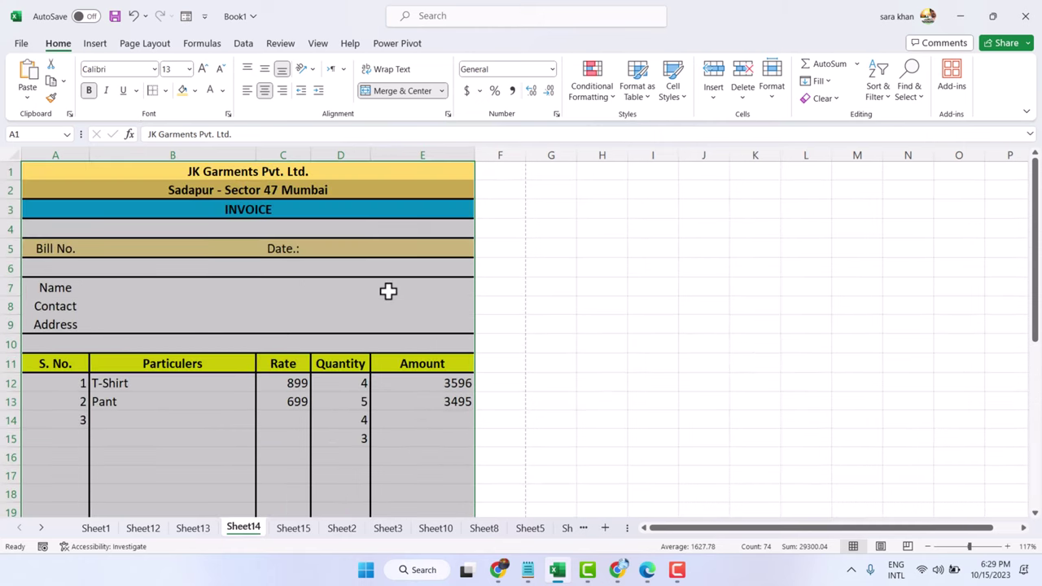
pyautogui.click(510, 257)
# Check the invoice's totals block and its print preview, and return to the top of the sheet.
pyautogui.scroll(-9, 242, 236)
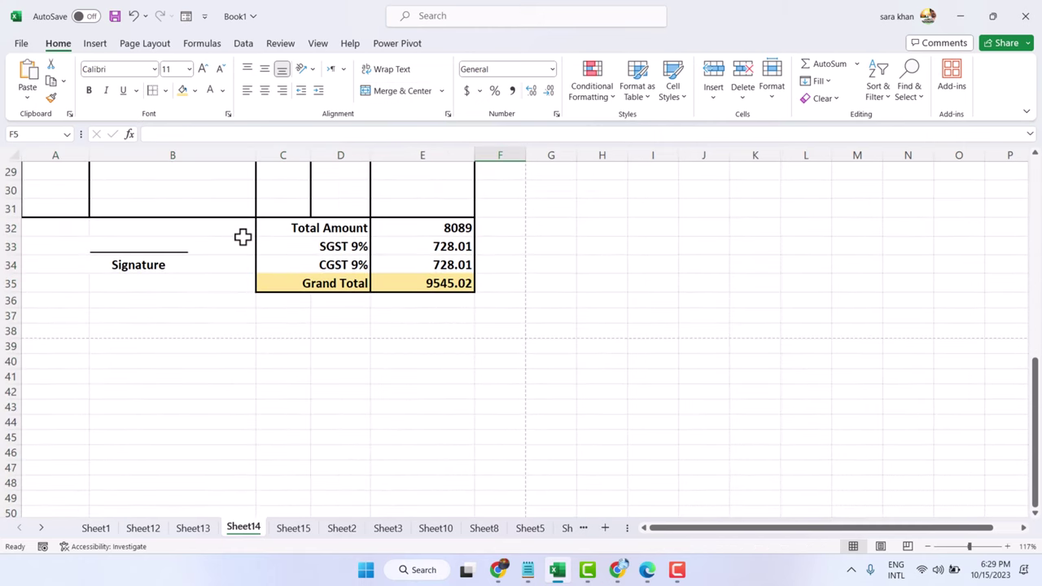
pyautogui.scroll(2, 242, 236)
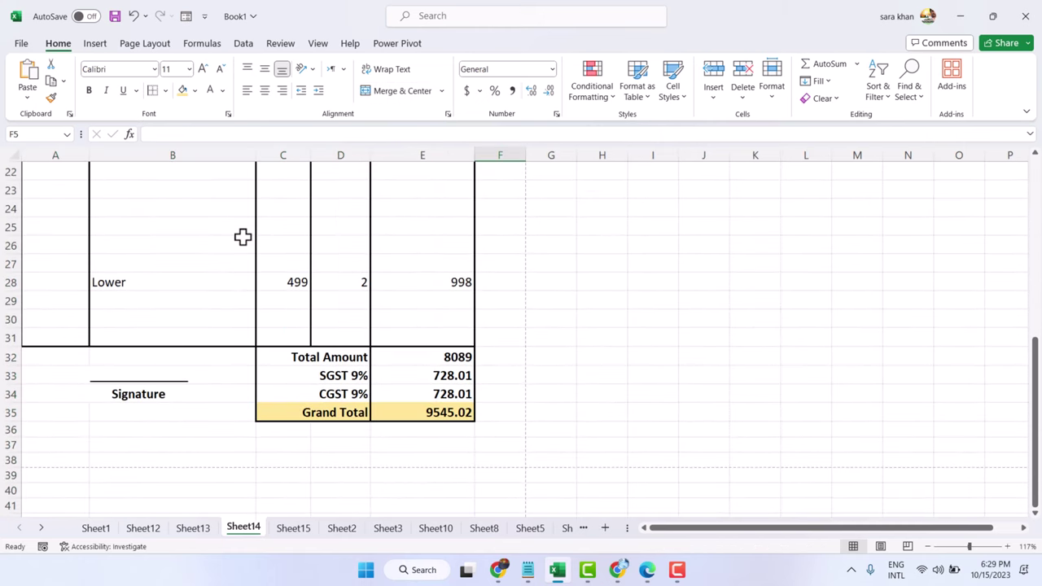
pyautogui.click(22, 44)
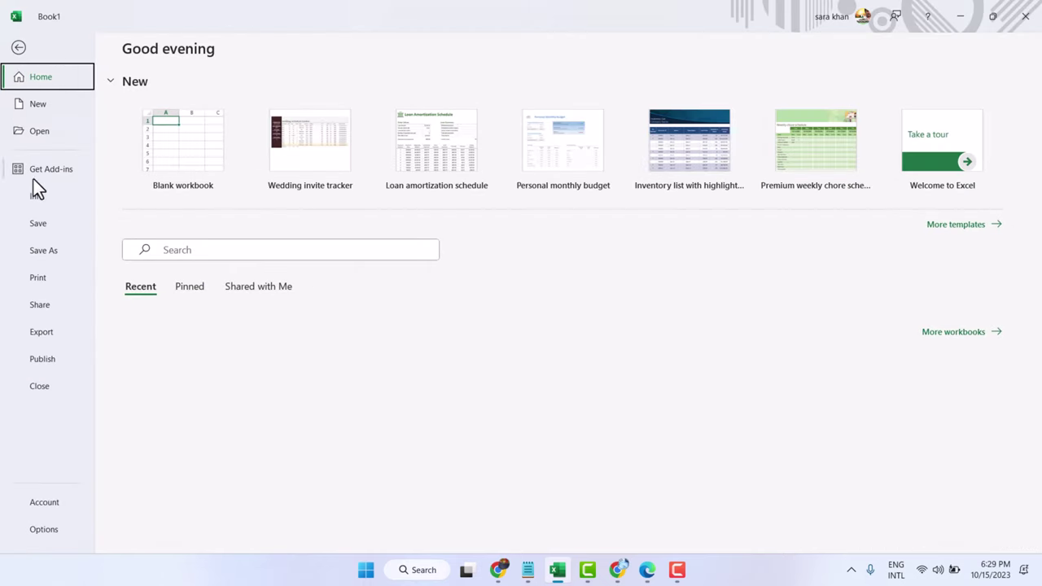
pyautogui.click(34, 278)
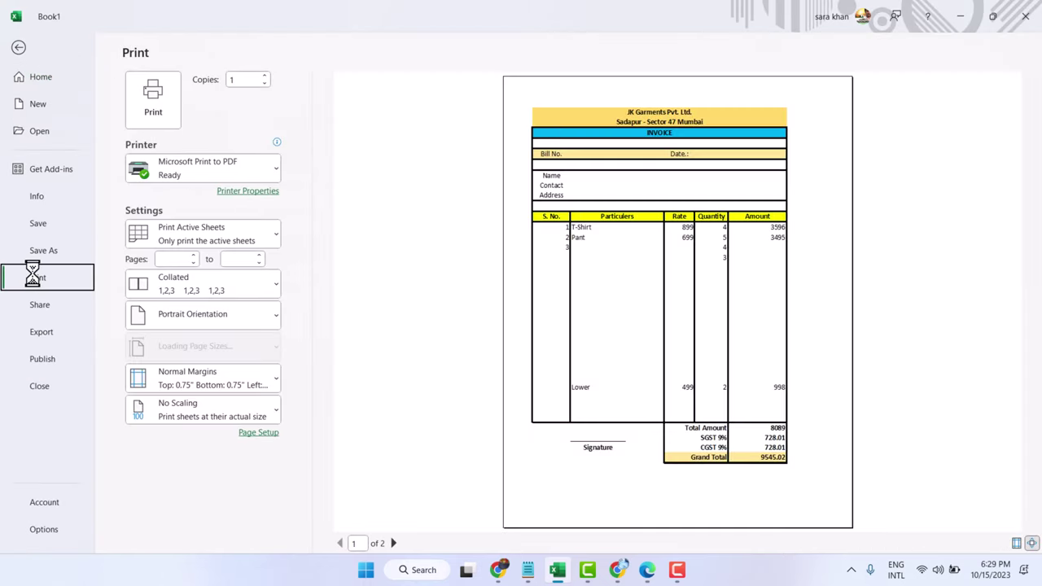
pyautogui.click(19, 47)
pyautogui.scroll(7, 432, 315)
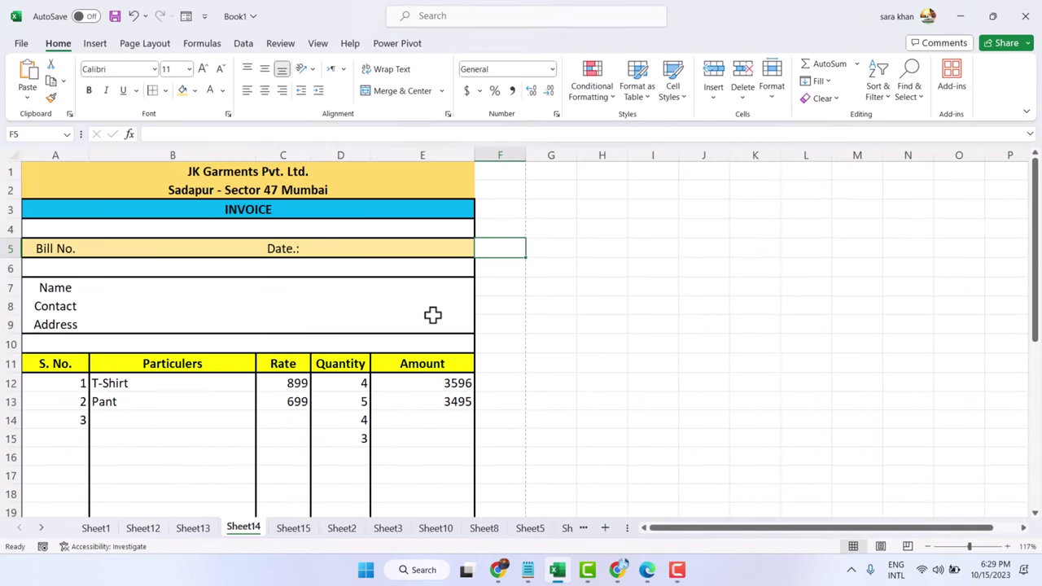
# Enter the bill number in B5 and the date 22/11/2013 in D5.
pyautogui.click(127, 248)
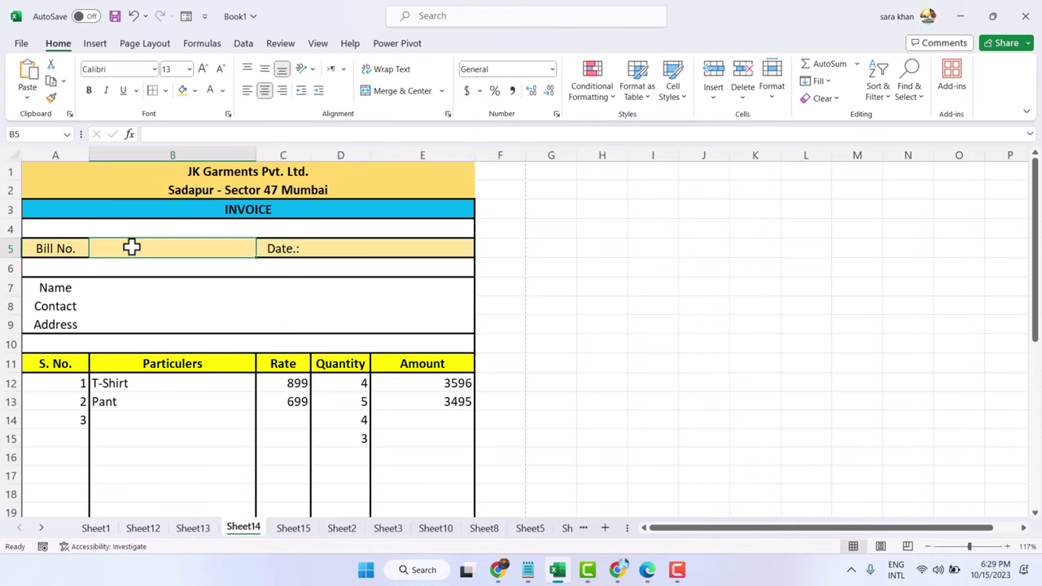
pyautogui.write('101')
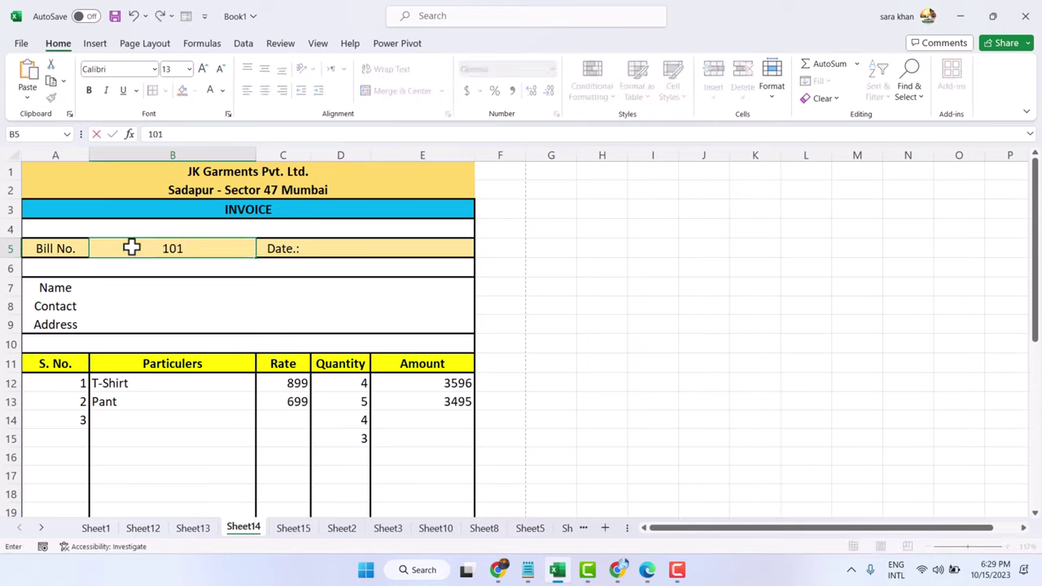
pyautogui.write('01')
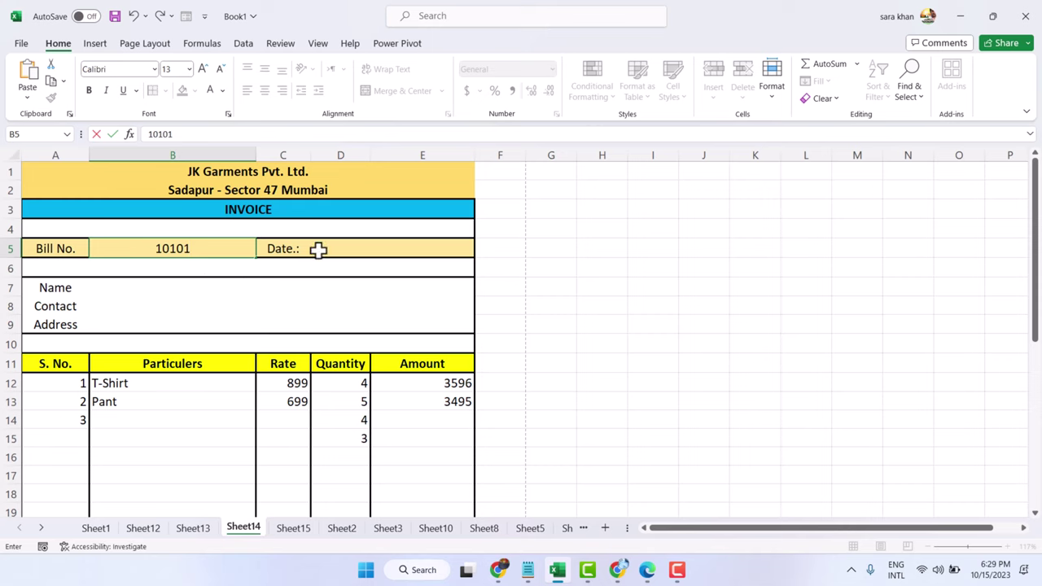
pyautogui.click(320, 248)
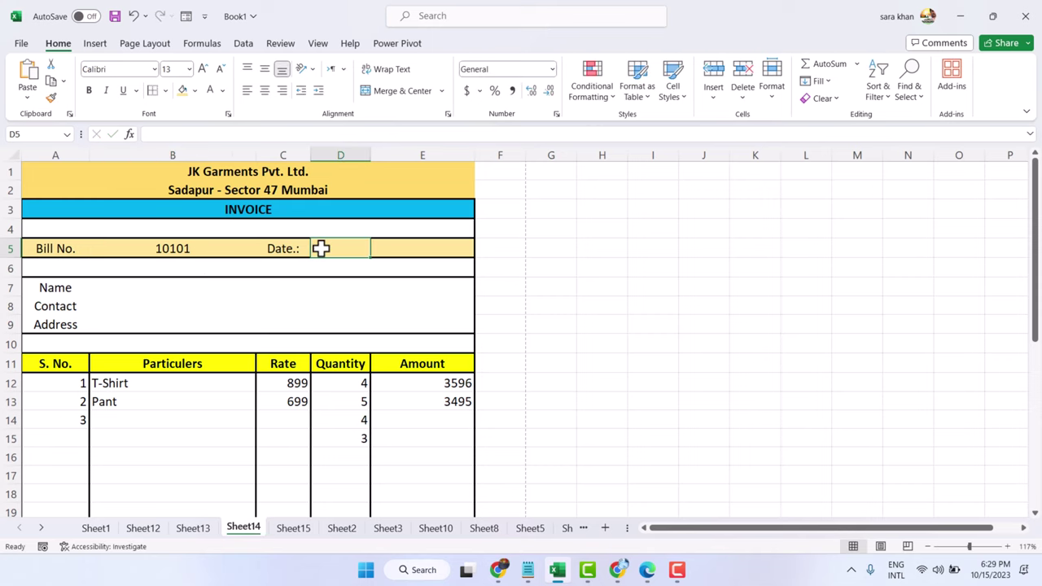
pyautogui.write('22/11')
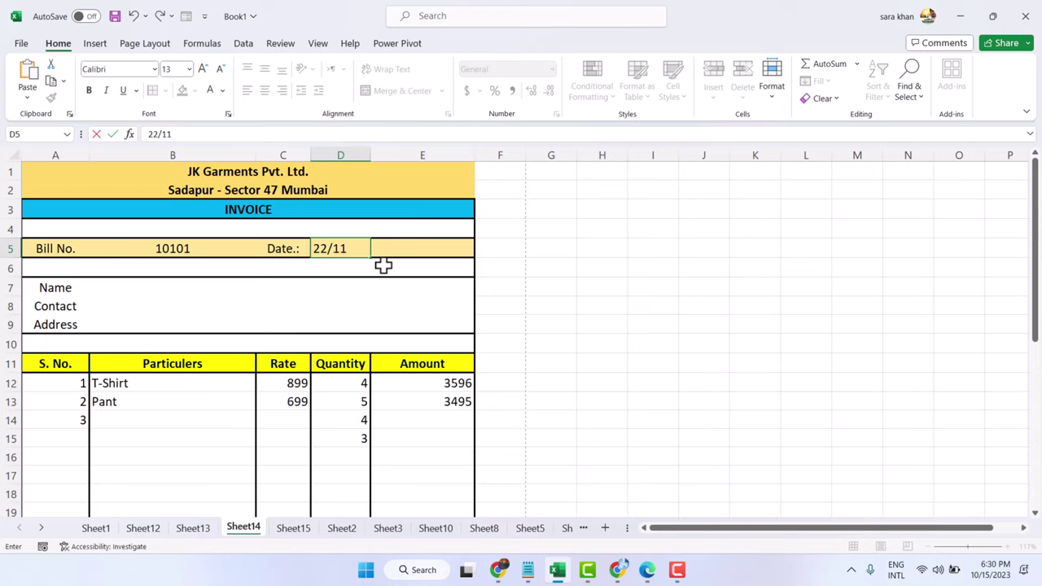
pyautogui.write('/2013')
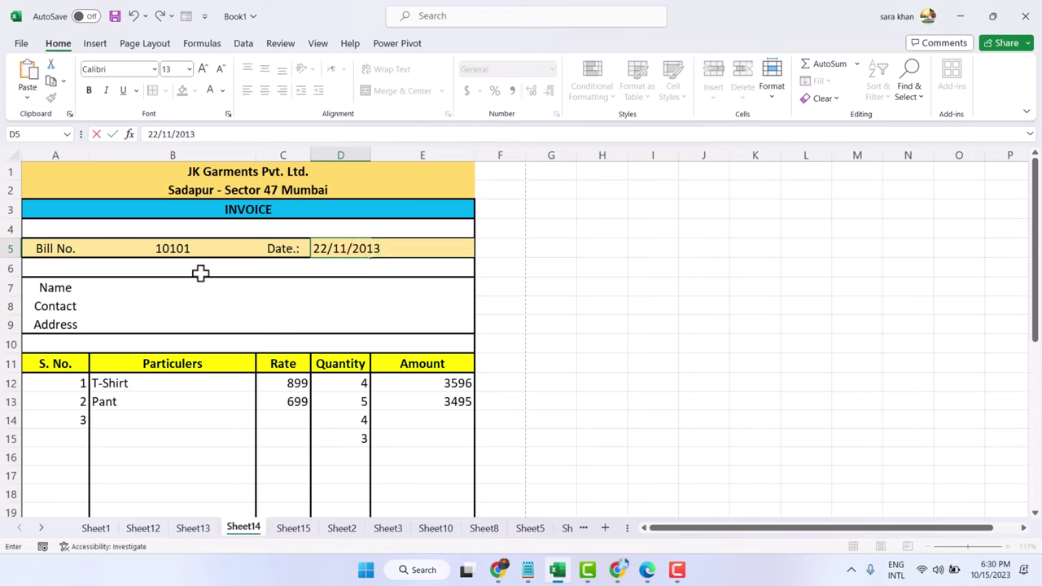
# Fill in the customer's name, contact number and address in B7:B9.
pyautogui.click(119, 294)
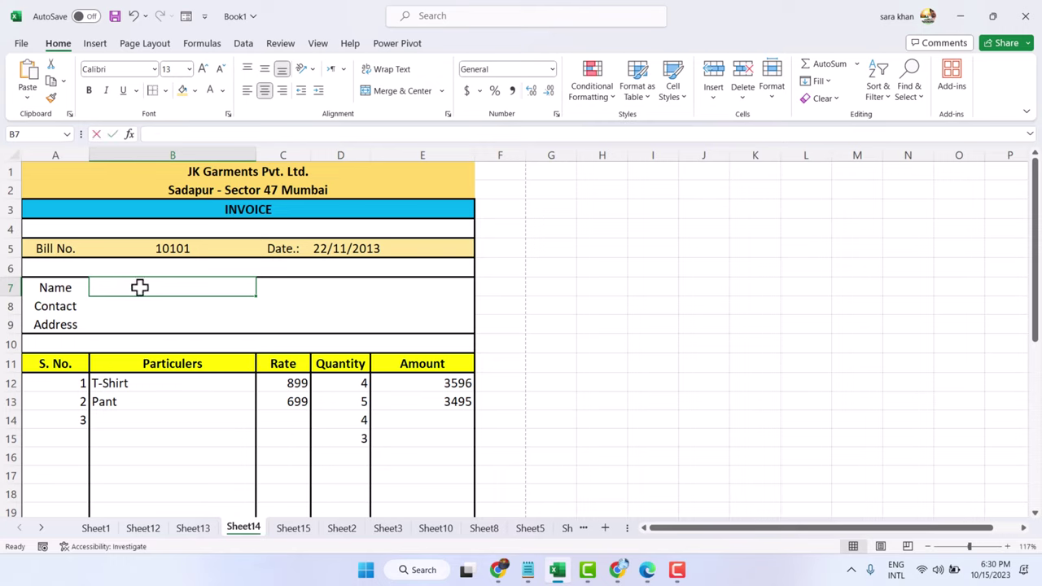
pyautogui.write('Raj')
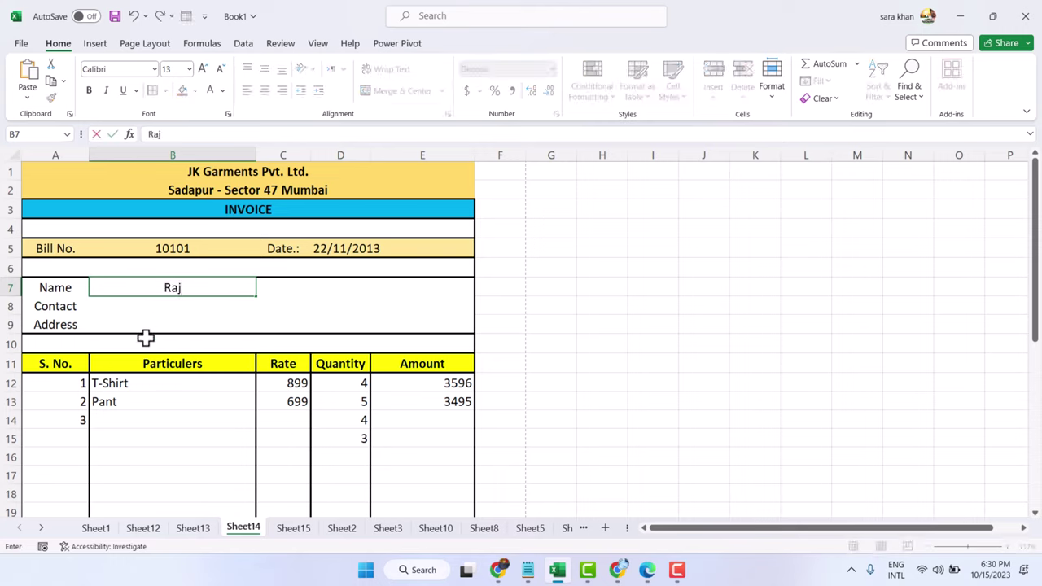
pyautogui.click(145, 308)
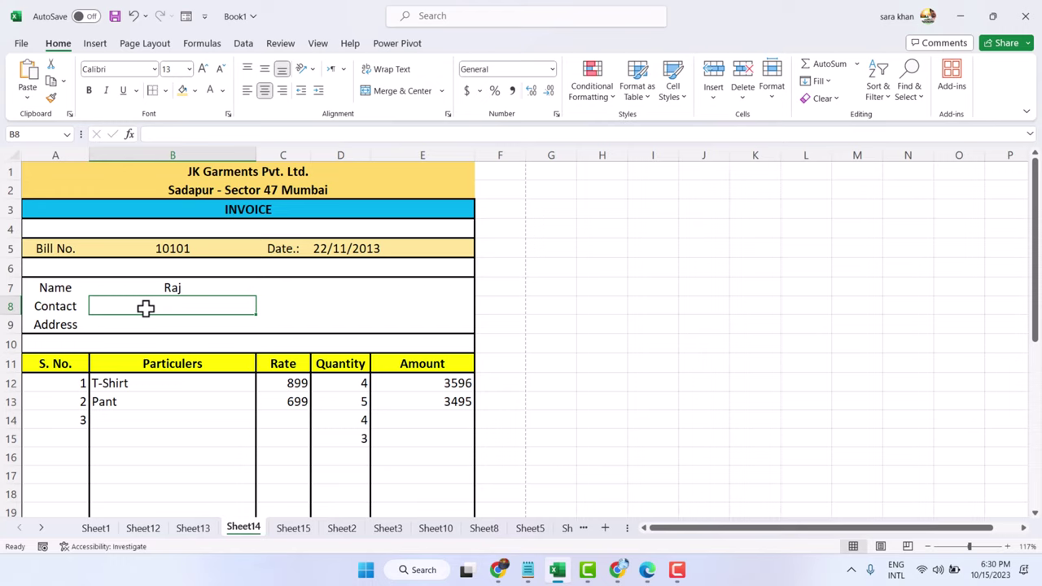
pyautogui.write('0000000')
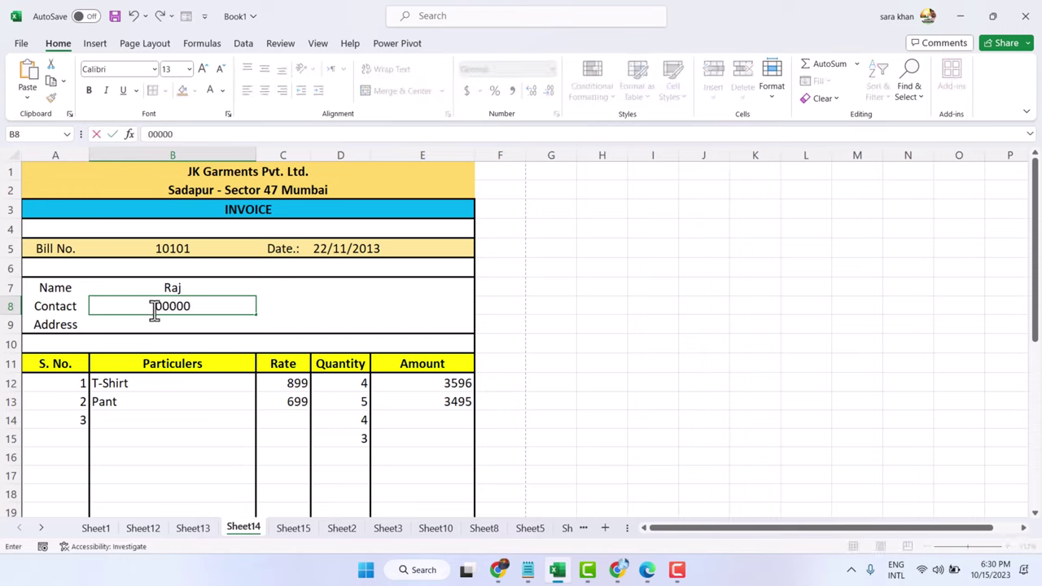
pyautogui.click(144, 325)
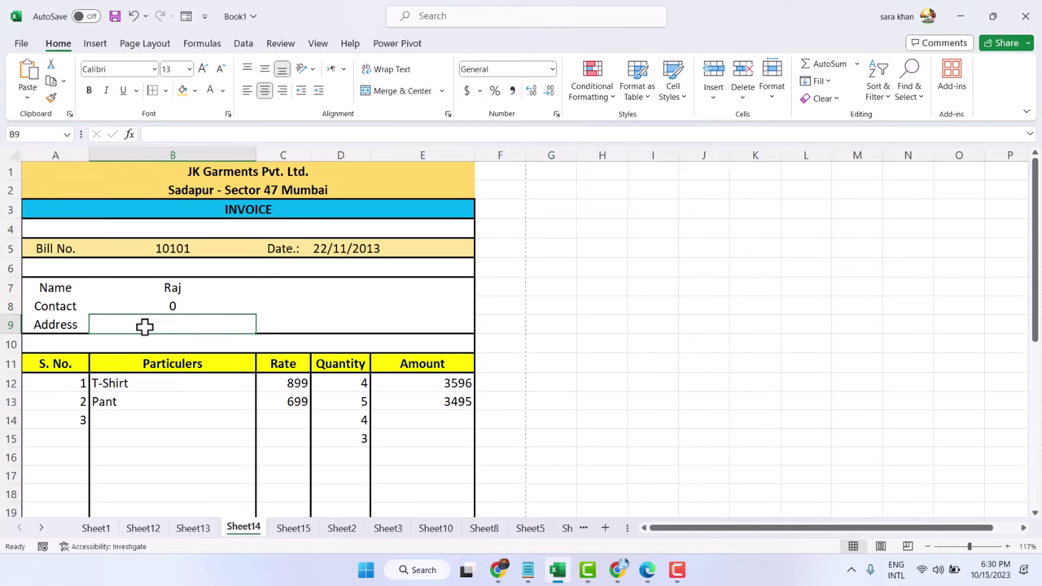
pyautogui.write('xyz')
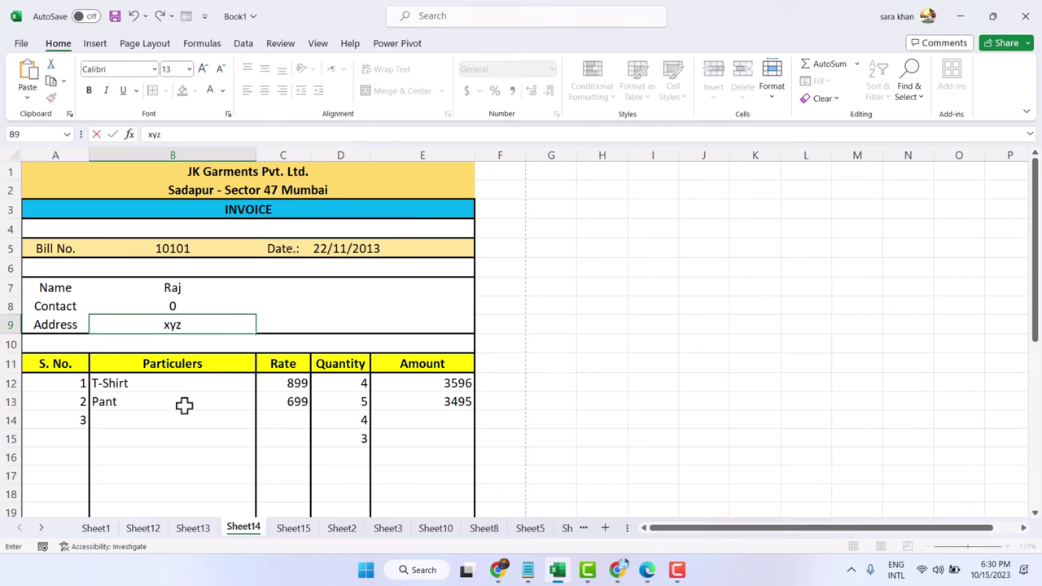
# Clear the leftover serial number in A14 and the leftover quantities in D14 and D15.
pyautogui.scroll(-2, 184, 405)
pyautogui.scroll(2, 122, 401)
pyautogui.click(77, 421)
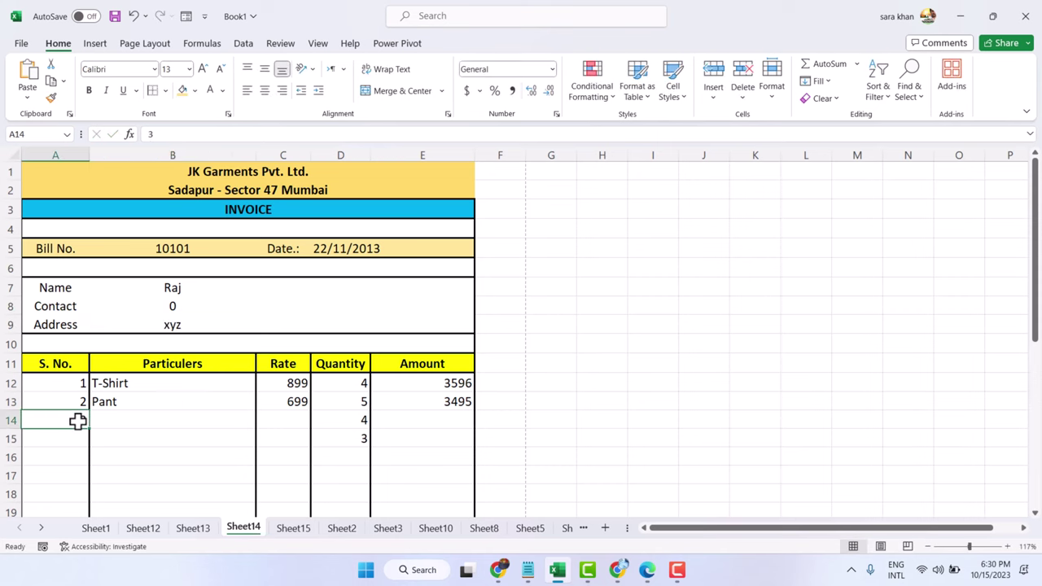
pyautogui.click(360, 424)
pyautogui.press('BackSpace')
pyautogui.press('Return')
pyautogui.write('3')
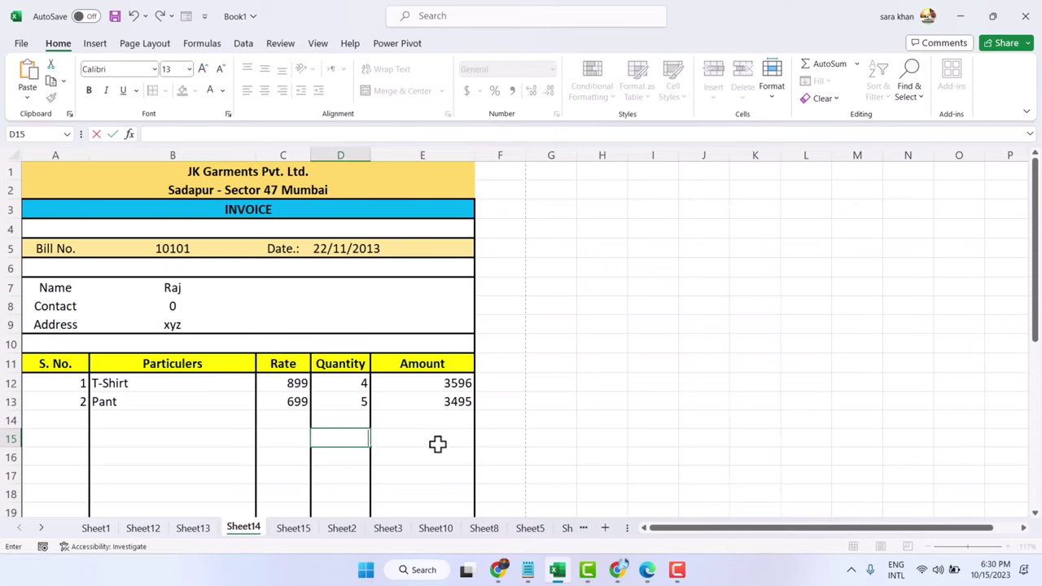
pyautogui.scroll(-9, 478, 437)
pyautogui.press('BackSpace')
pyautogui.scroll(4, 333, 298)
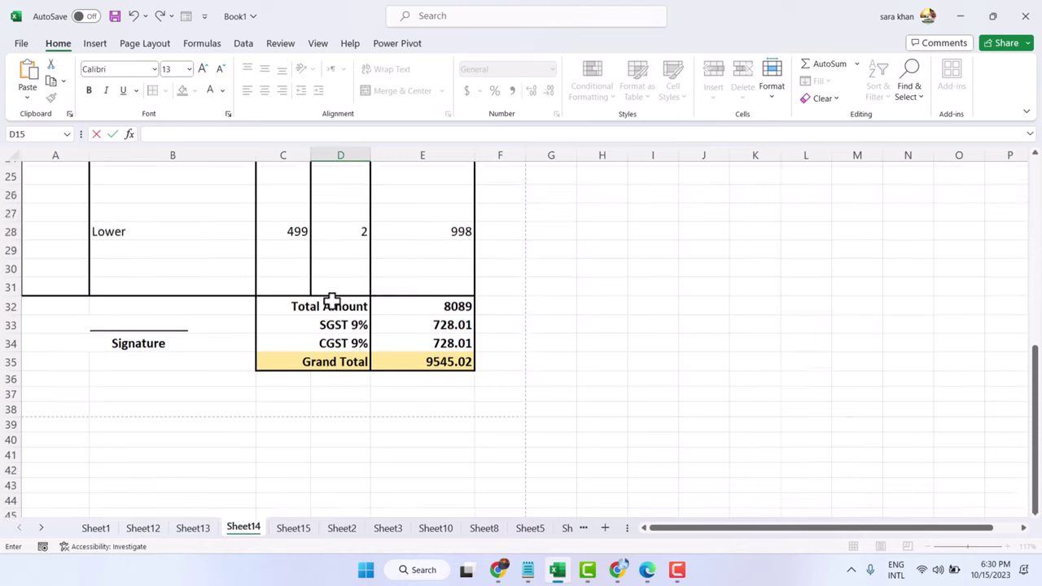
# Clear the leftover Lower line item from row 28, including its rate and quantity.
pyautogui.click(164, 412)
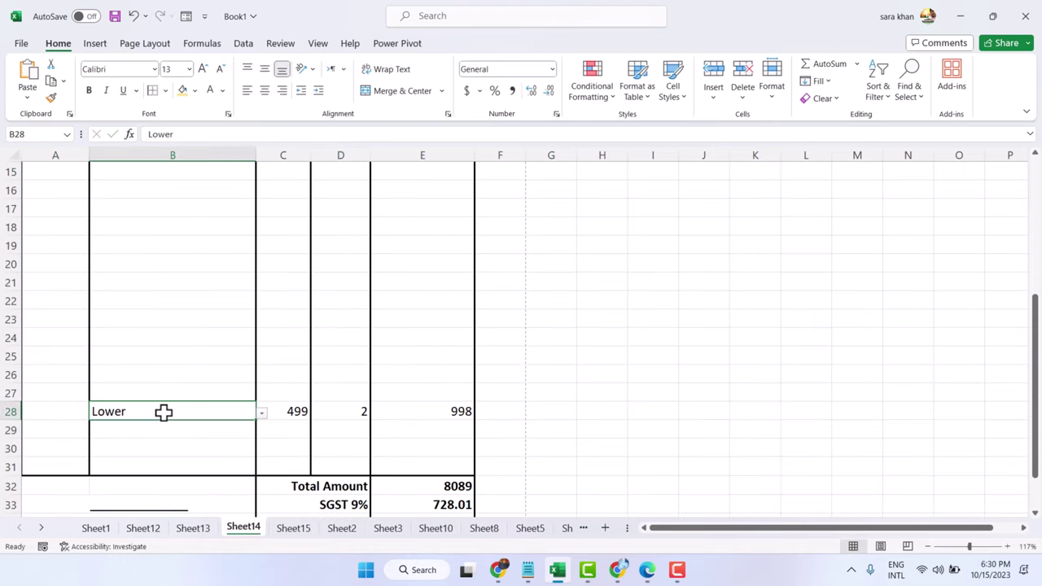
pyautogui.press('BackSpace')
pyautogui.doubleClick(301, 412)
pyautogui.hotkey('ctrl', 'a')
pyautogui.press('BackSpace')
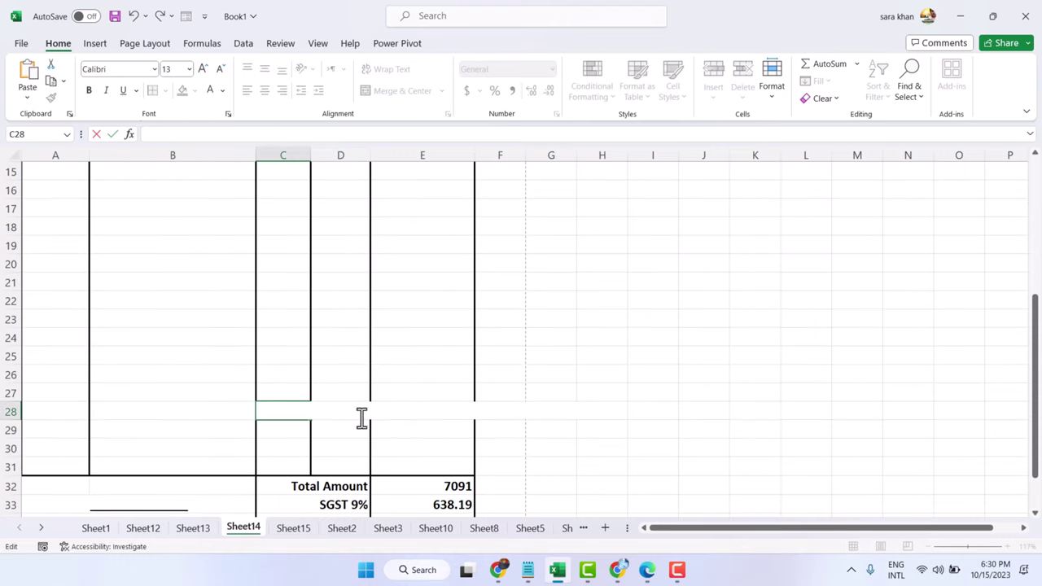
pyautogui.click(373, 381)
pyautogui.click(345, 413)
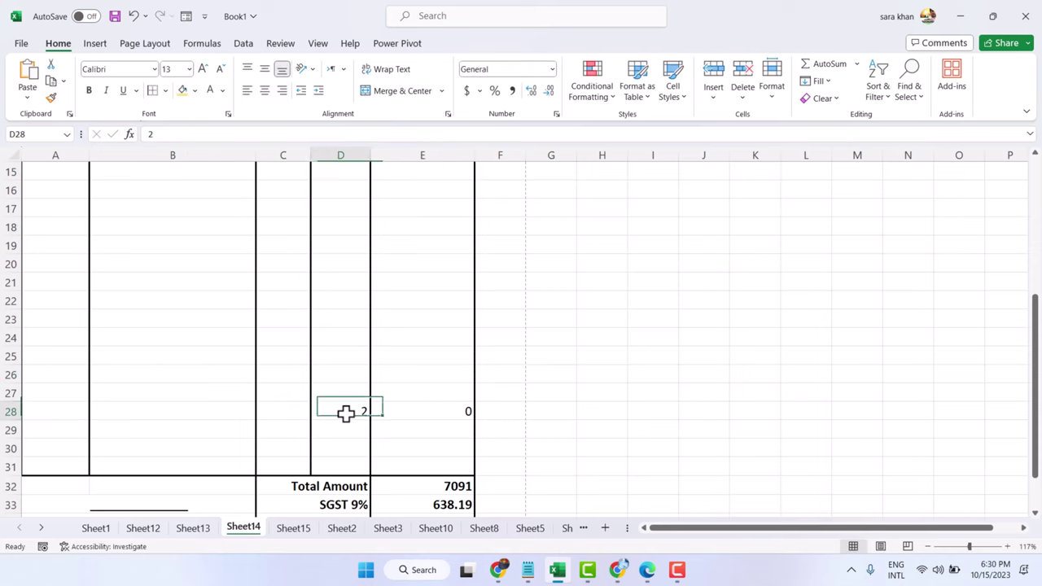
pyautogui.press('BackSpace')
pyautogui.click(442, 418)
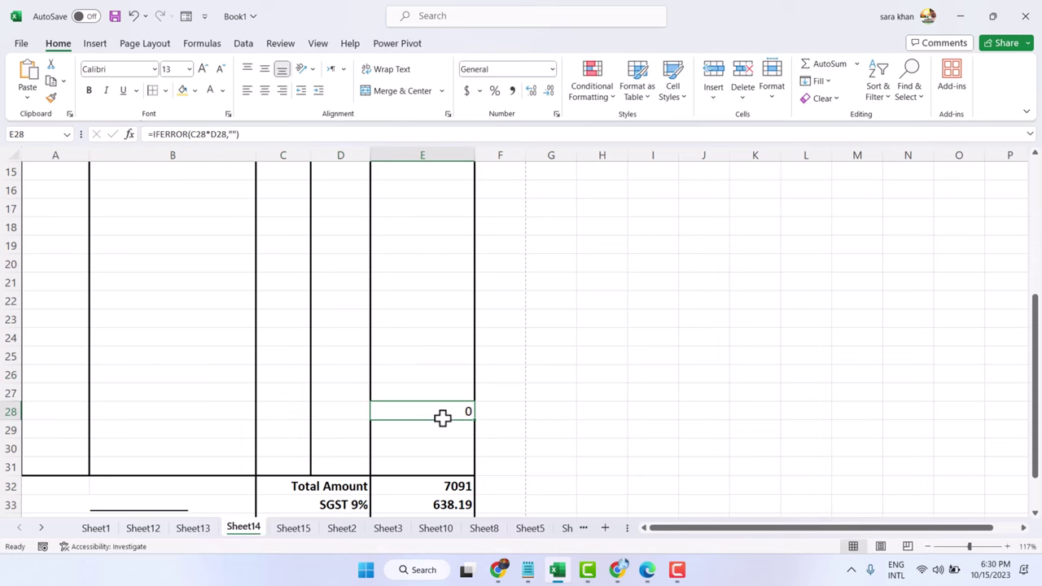
pyautogui.doubleClick(442, 417)
pyautogui.click(168, 377)
# Set the T-Shirt quantity in D12 to 7 and check the recalculated totals.
pyautogui.scroll(-5, 177, 386)
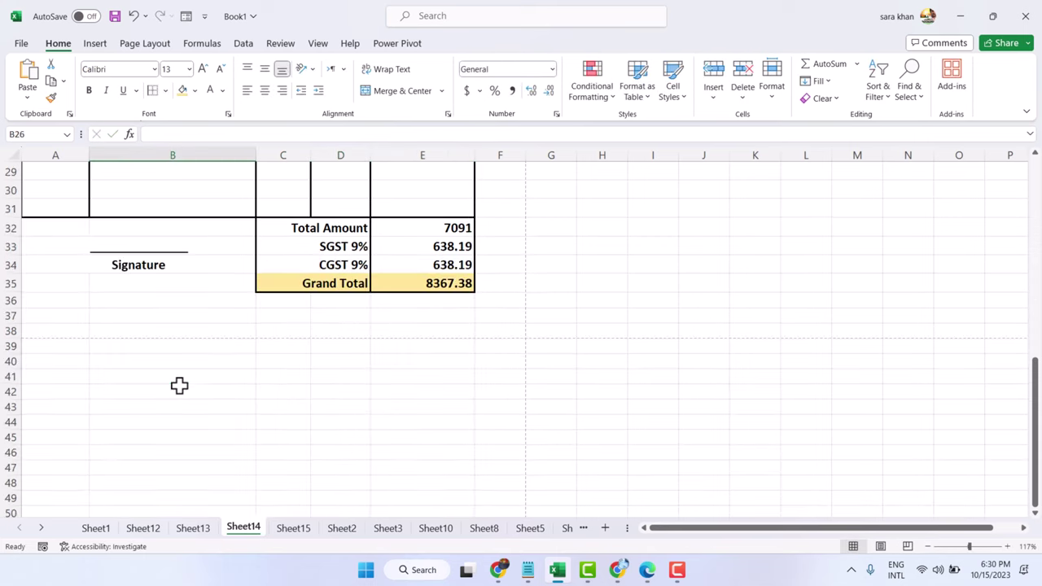
pyautogui.scroll(9, 179, 385)
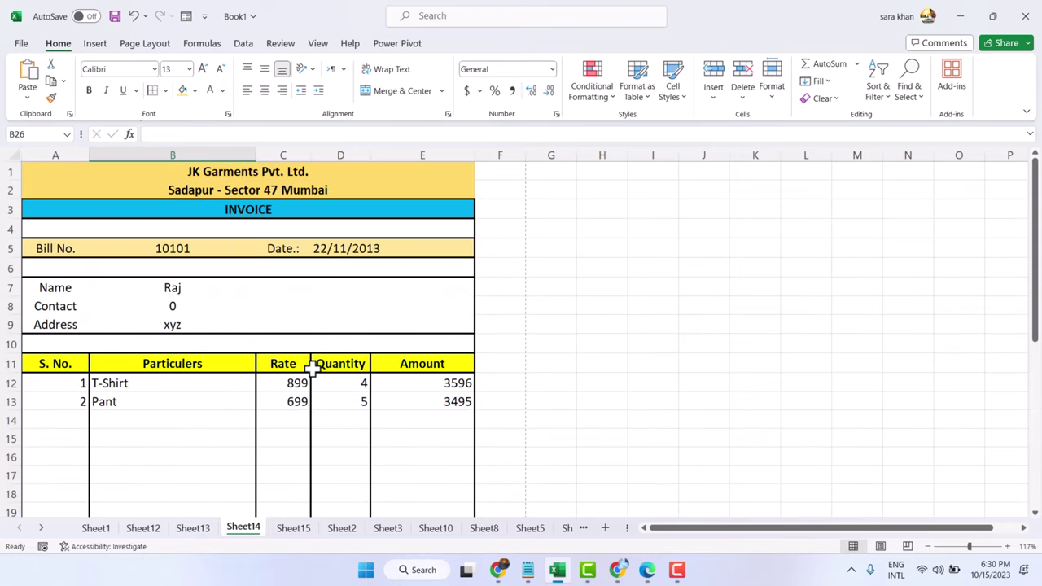
pyautogui.scroll(-4, 312, 369)
pyautogui.scroll(-3, 311, 370)
pyautogui.scroll(5, 309, 367)
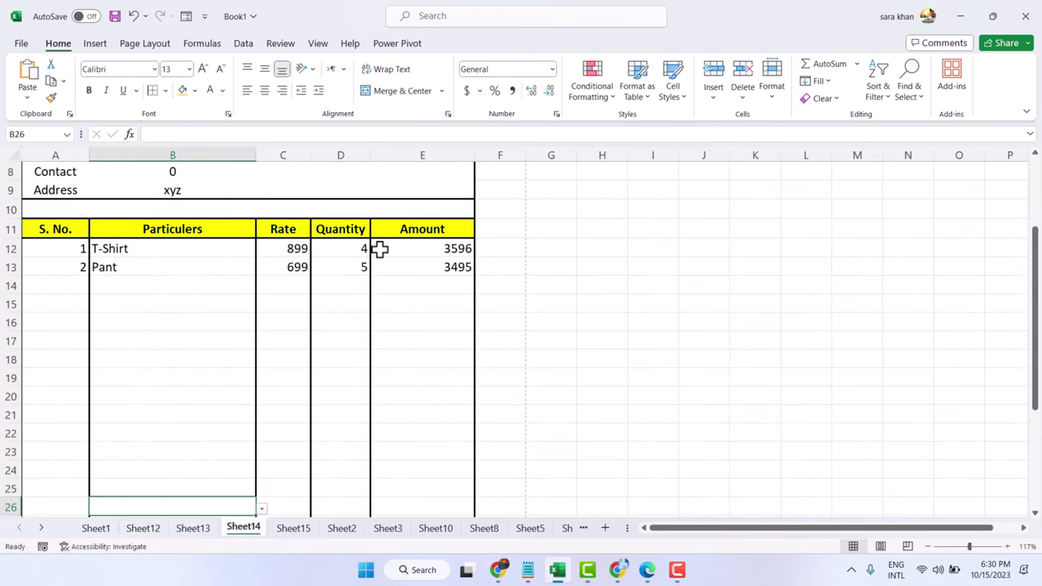
pyautogui.click(354, 249)
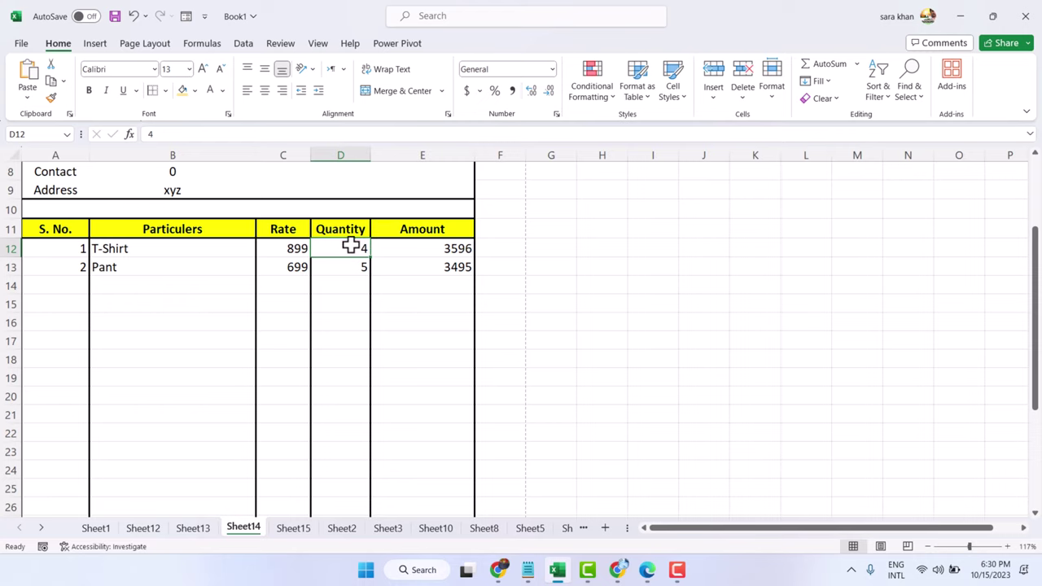
pyautogui.doubleClick(353, 248)
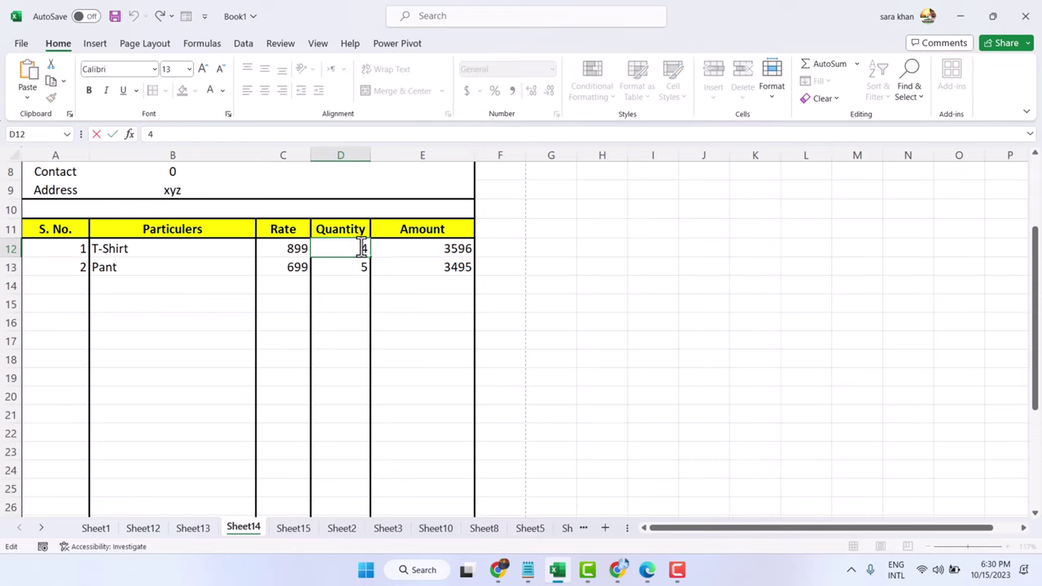
pyautogui.moveTo(358, 248); pyautogui.dragTo(370, 249)
pyautogui.write('7')
pyautogui.scroll(-7, 449, 318)
pyautogui.click(398, 335)
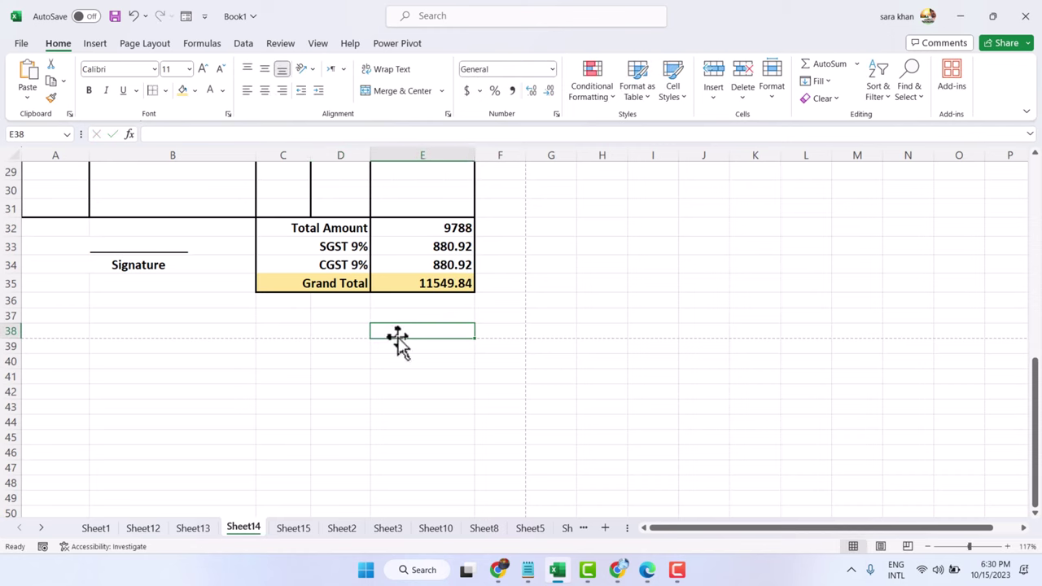
# Check the completed invoice's page layout in the print preview and return to the sheet.
pyautogui.scroll(7, 392, 278)
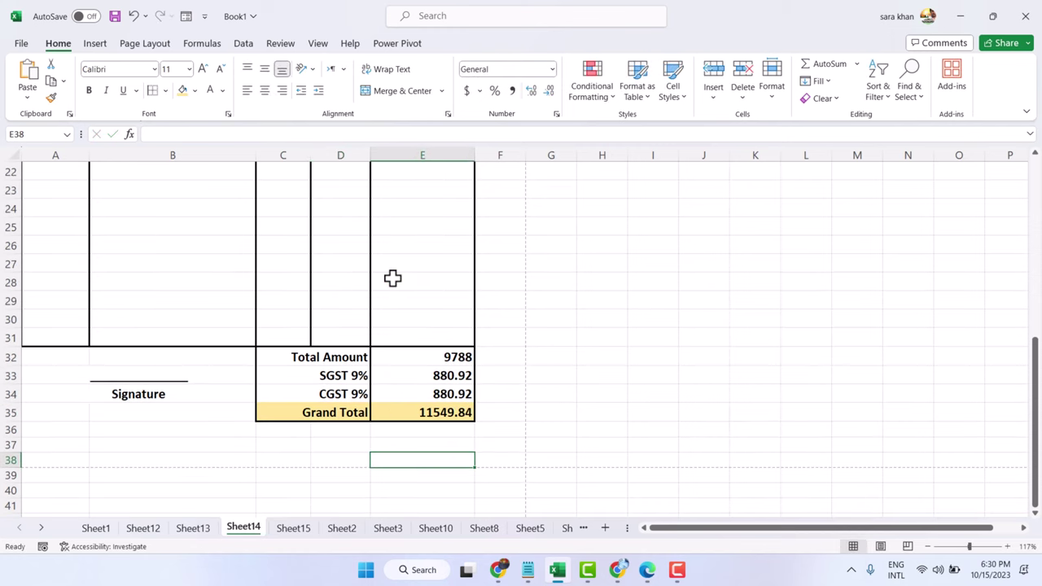
pyautogui.click(21, 45)
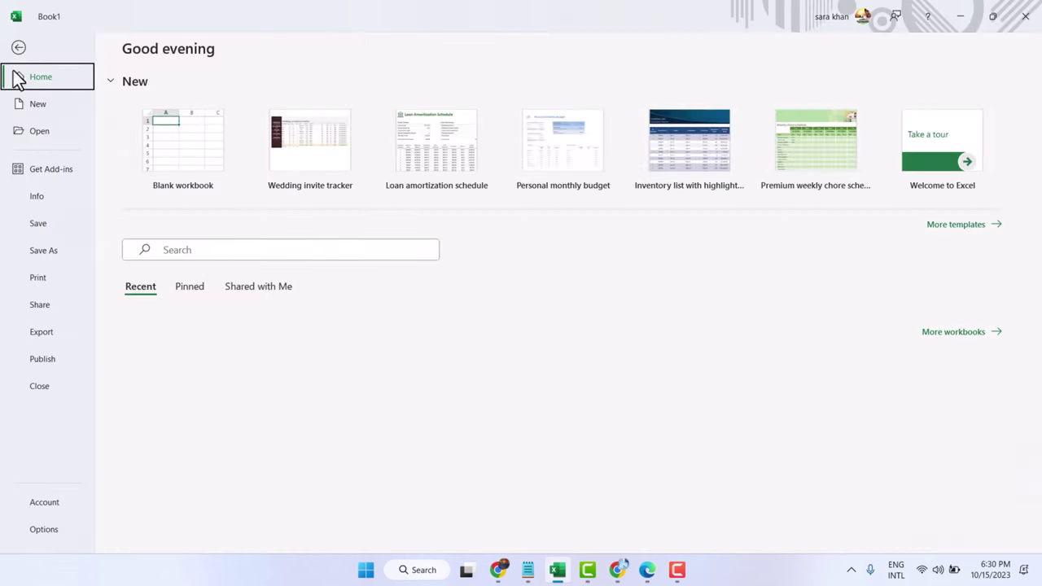
pyautogui.click(40, 280)
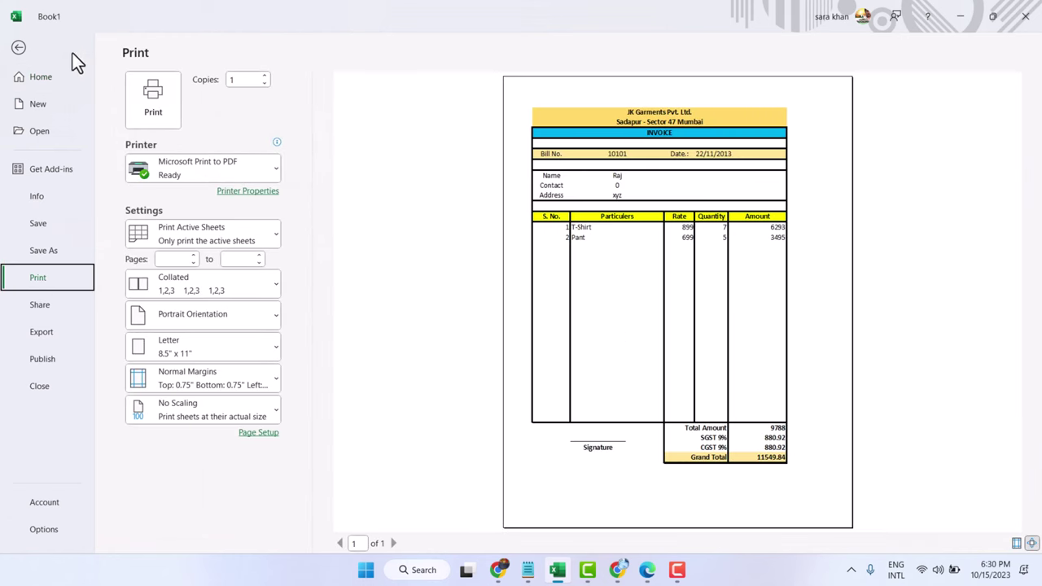
pyautogui.click(19, 48)
pyautogui.scroll(3, 438, 275)
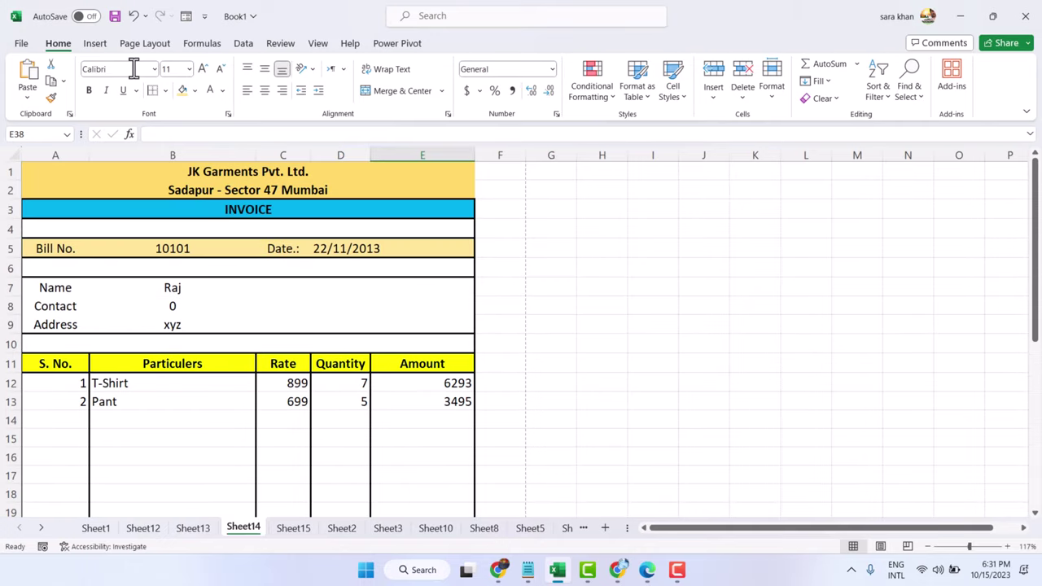
# Save the invoice sheet as a PDF named Book1 in the Documents folder.
pyautogui.click(317, 43)
pyautogui.scroll(-3, 539, 257)
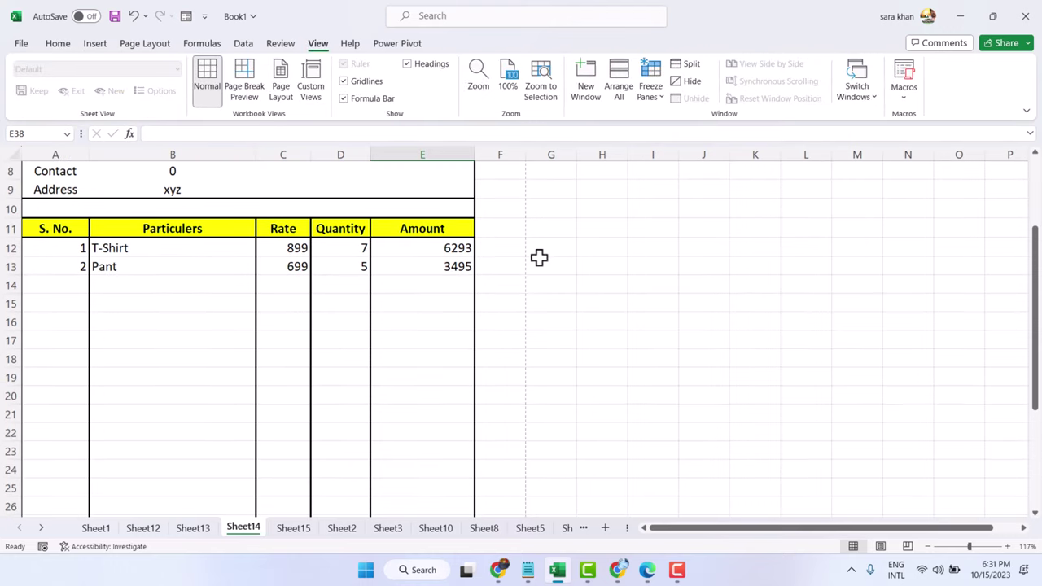
pyautogui.scroll(-3, 539, 257)
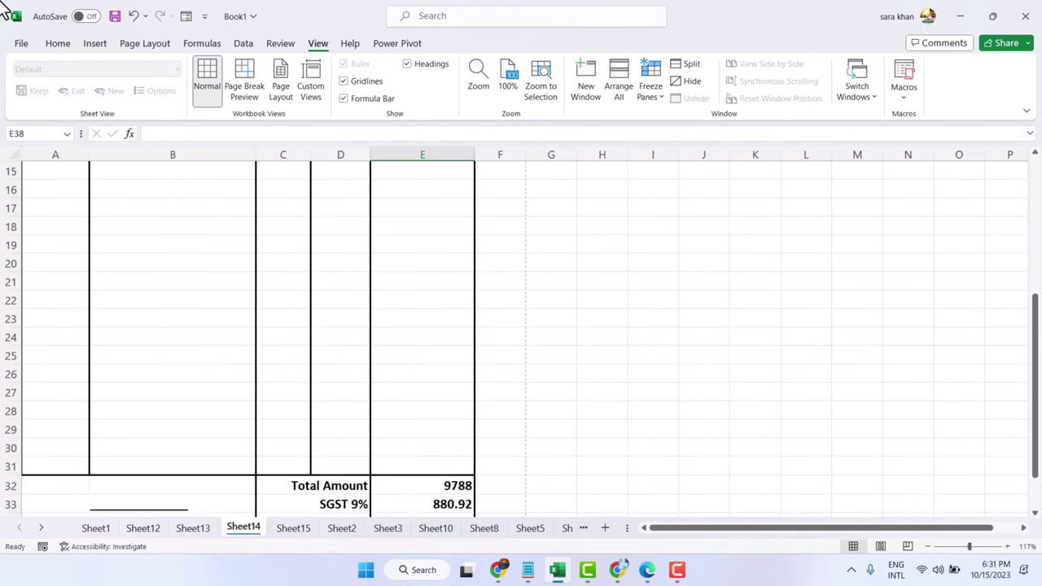
pyautogui.click(16, 45)
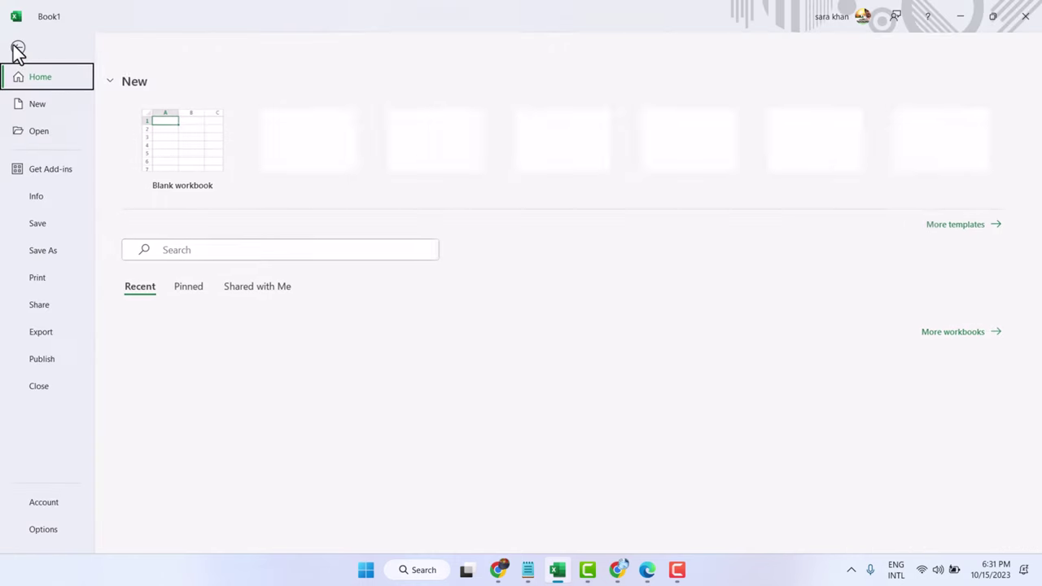
pyautogui.click(52, 252)
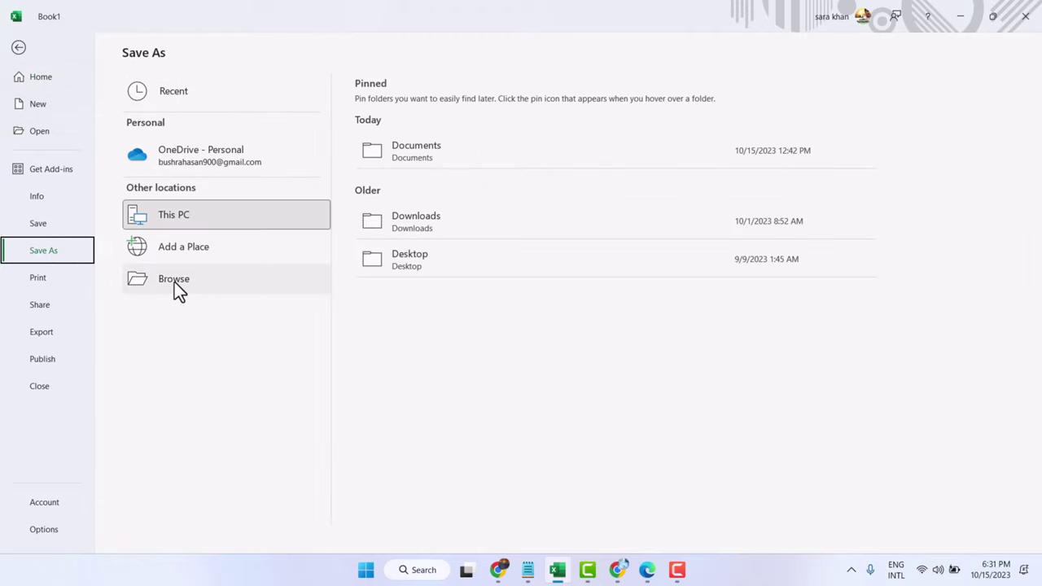
pyautogui.click(174, 282)
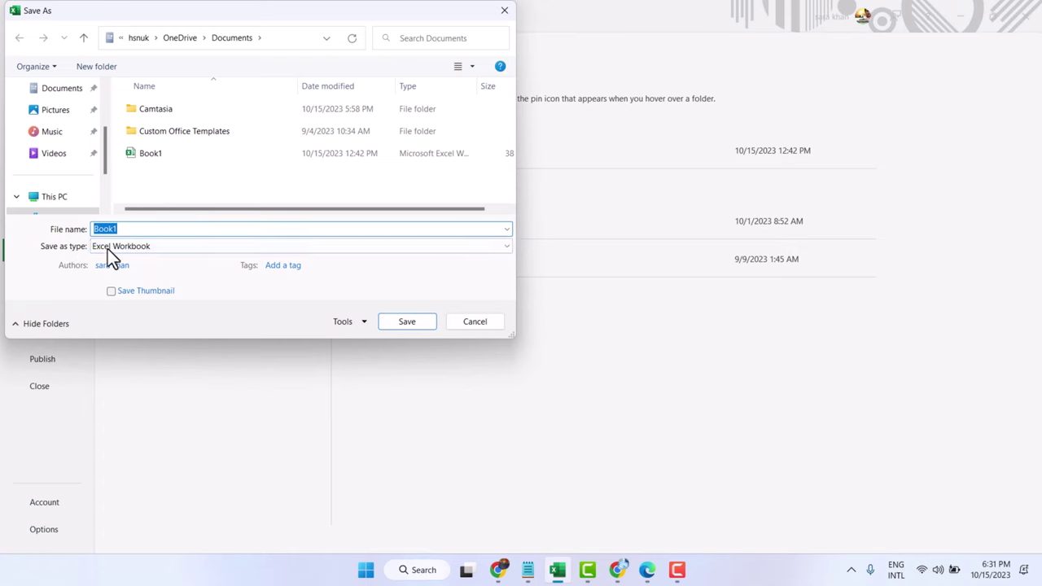
pyautogui.click(274, 250)
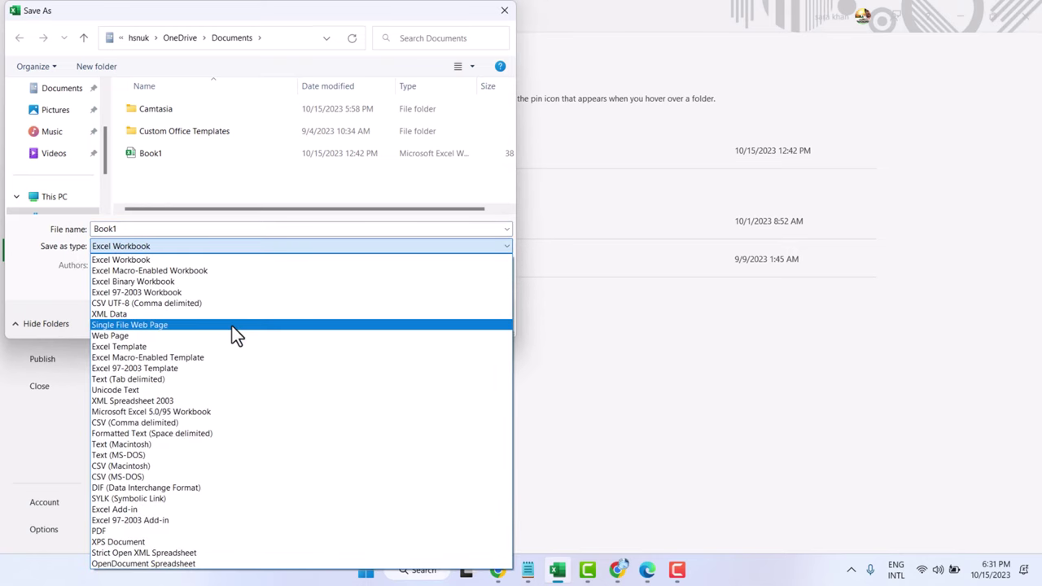
pyautogui.click(110, 531)
pyautogui.click(404, 380)
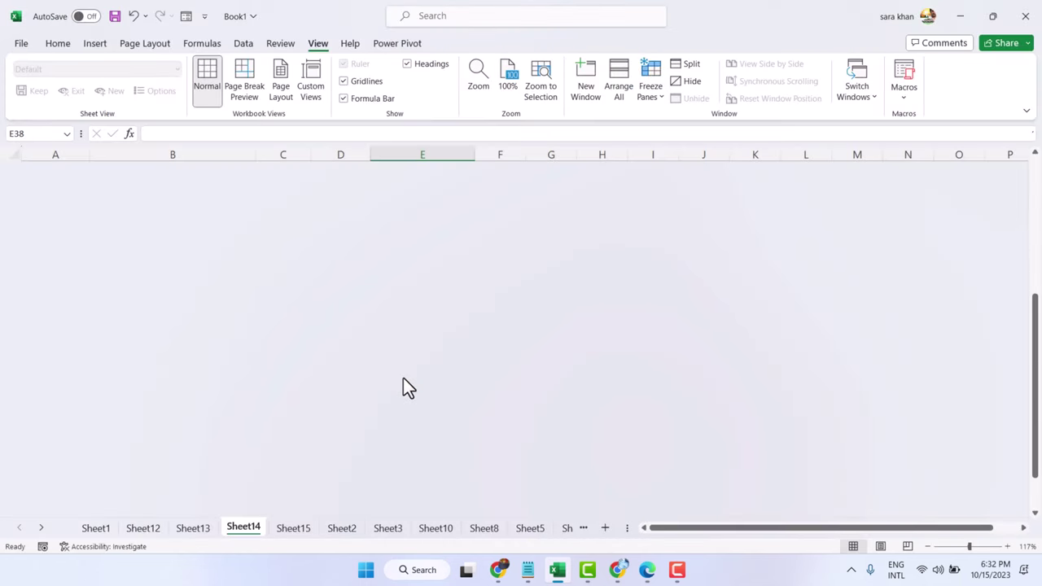
# Review the exported Book1.pdf in Chrome and return to the invoice in Excel.
pyautogui.scroll(5, 734, 316)
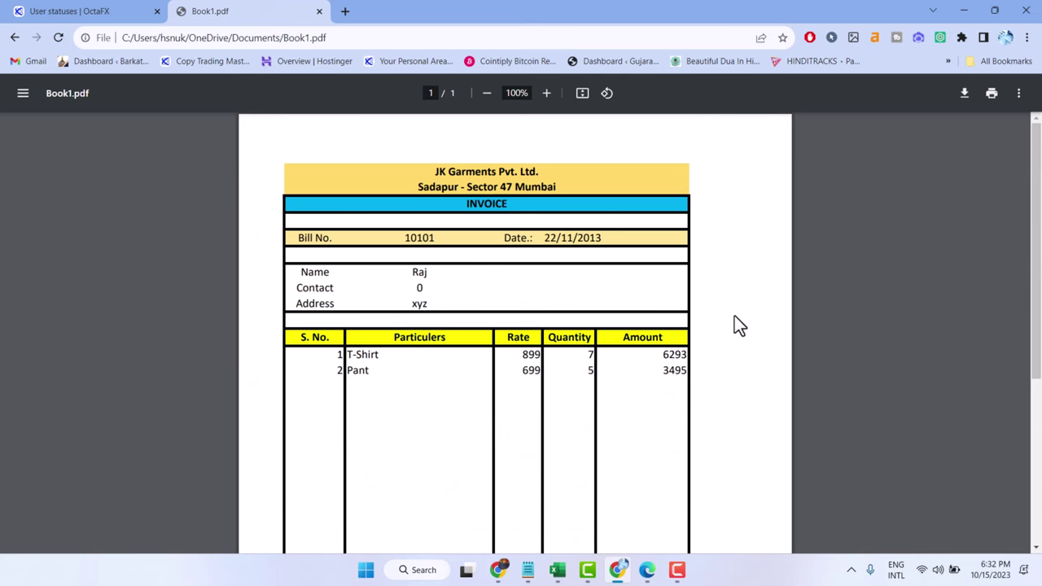
pyautogui.click(971, 10)
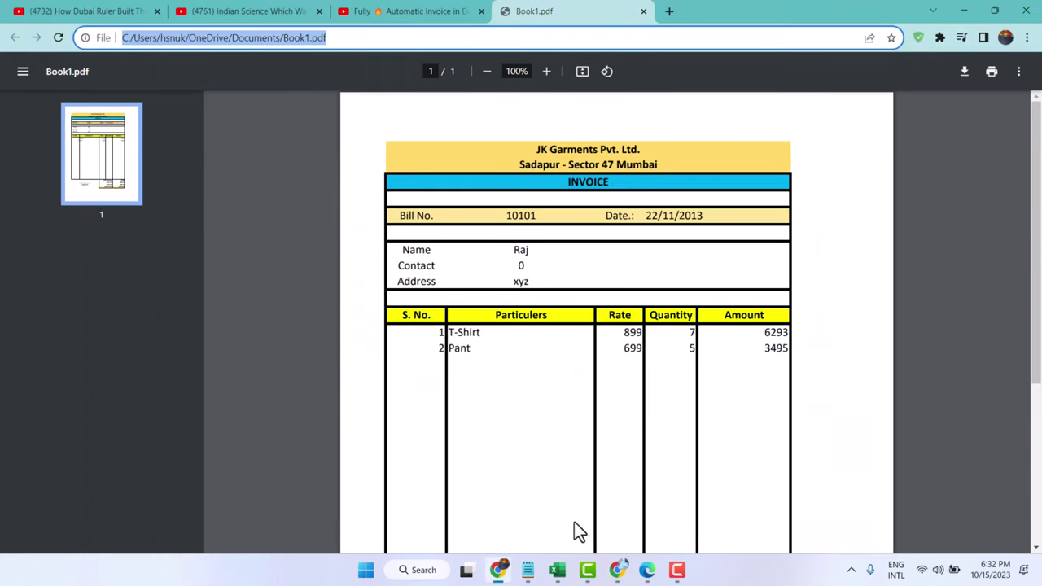
pyautogui.click(557, 570)
pyautogui.scroll(5, 277, 342)
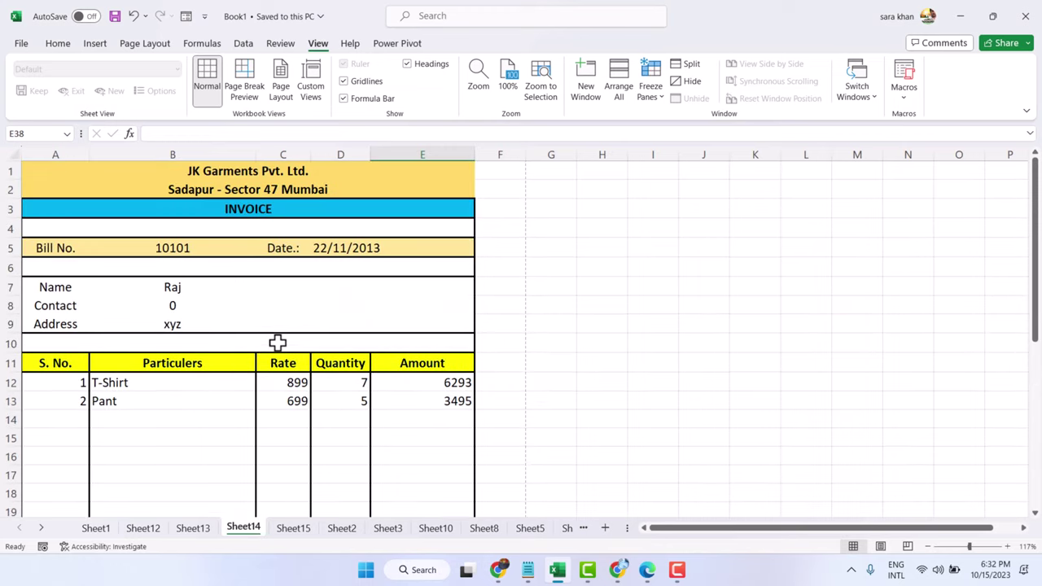
# Center the contents of all cells on the invoice sheet horizontally.
pyautogui.click(211, 363)
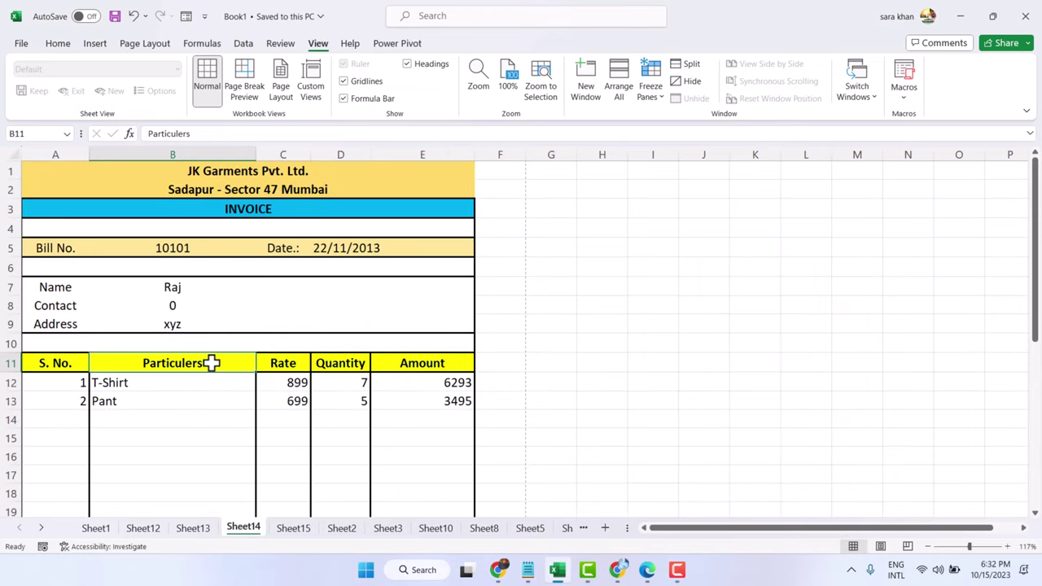
pyautogui.click(12, 154)
pyautogui.click(58, 45)
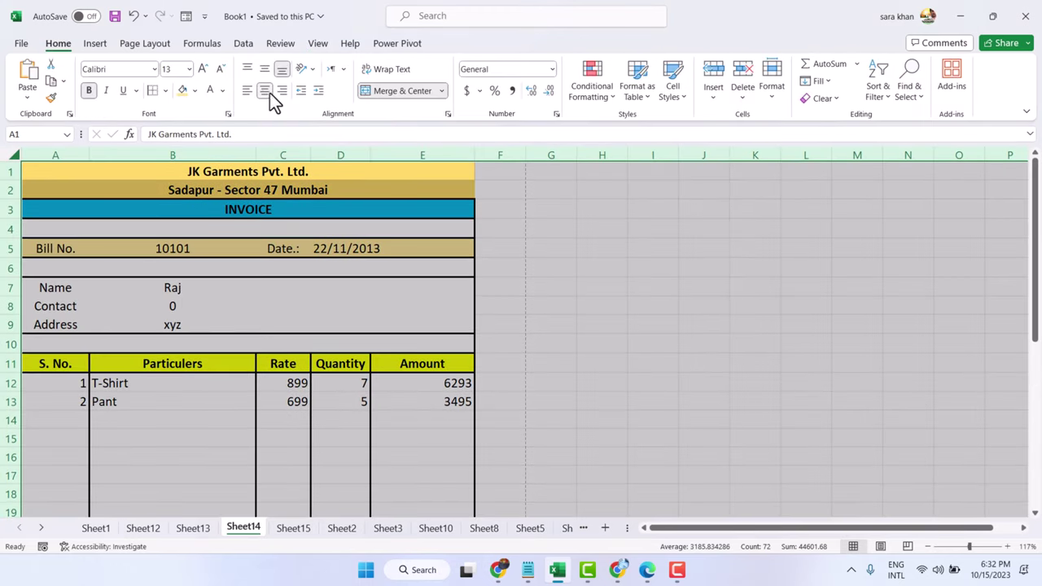
pyautogui.click(265, 92)
pyautogui.click(264, 92)
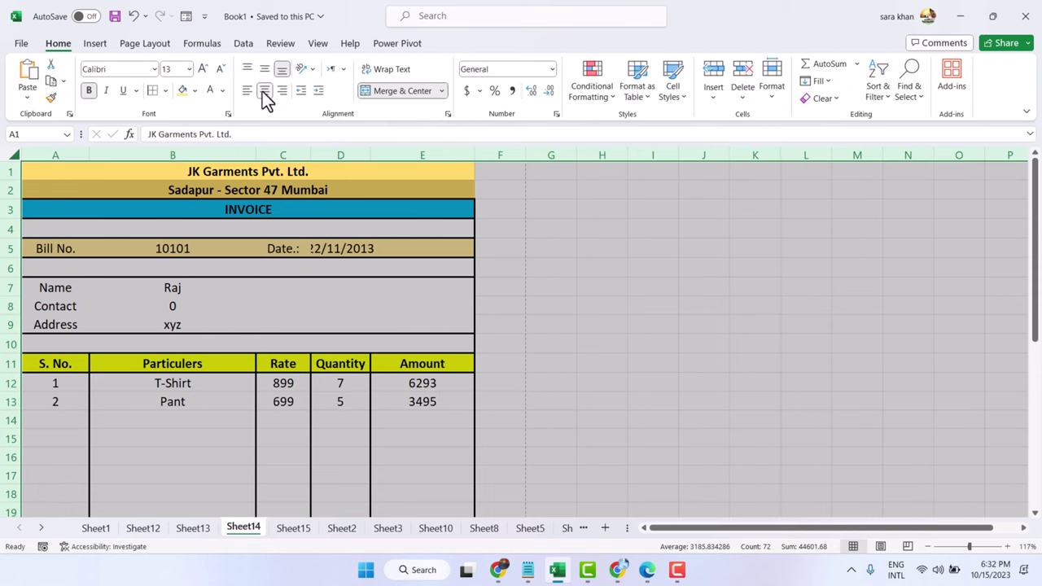
pyautogui.click(265, 271)
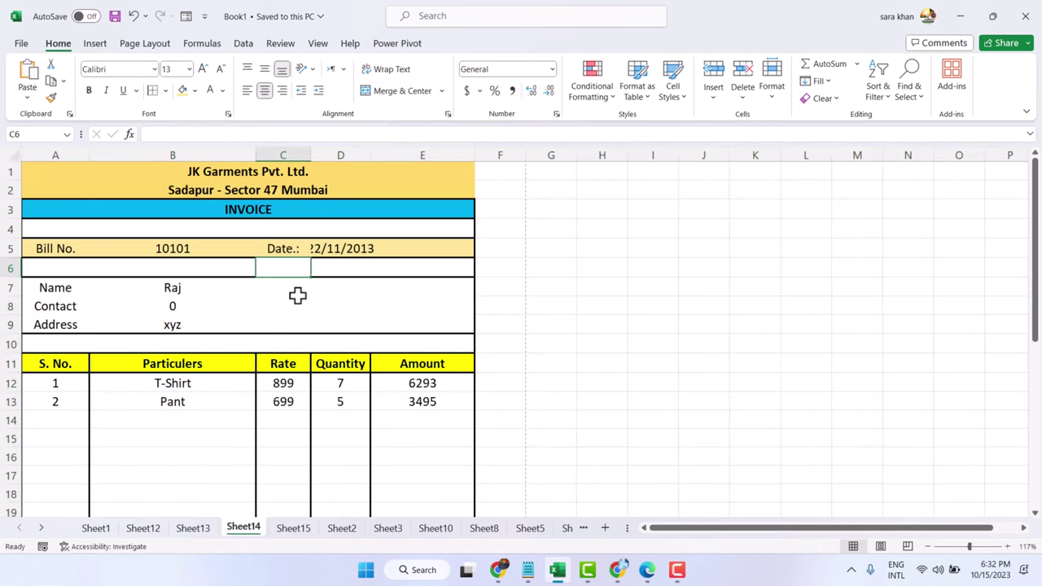
pyautogui.scroll(-7, 297, 295)
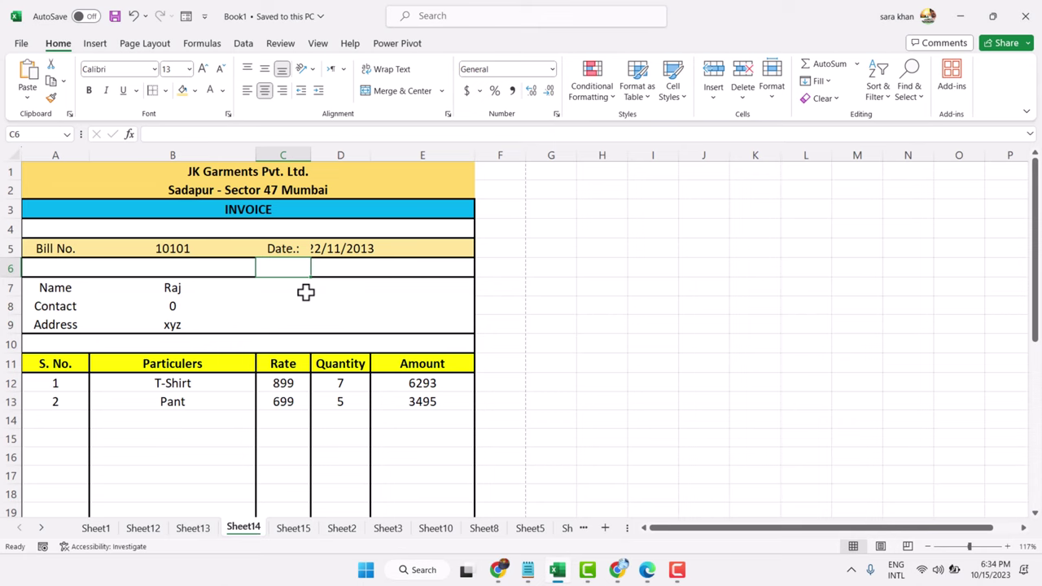
pyautogui.scroll(-5, 306, 293)
pyautogui.scroll(5, 305, 293)
pyautogui.scroll(-4, 165, 323)
pyautogui.scroll(4, 166, 323)
# Enable the Developer tab in the ribbon customization options.
pyautogui.click(22, 45)
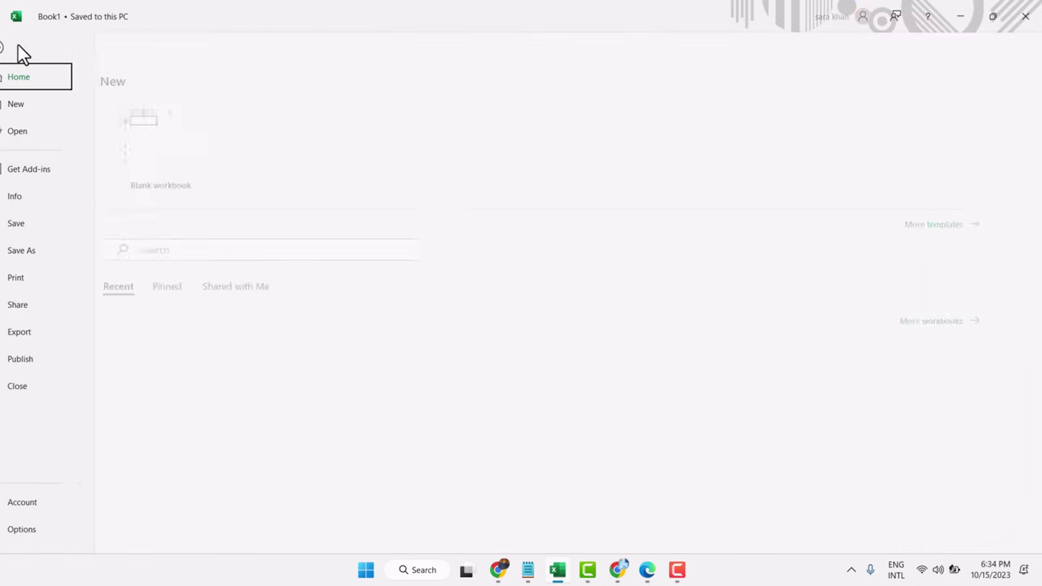
pyautogui.click(40, 530)
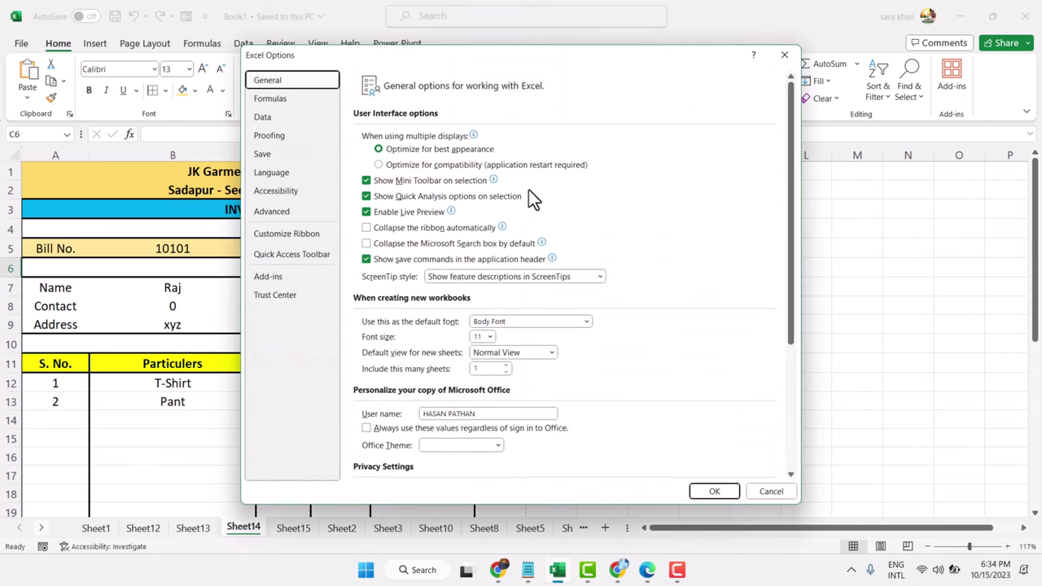
pyautogui.click(280, 236)
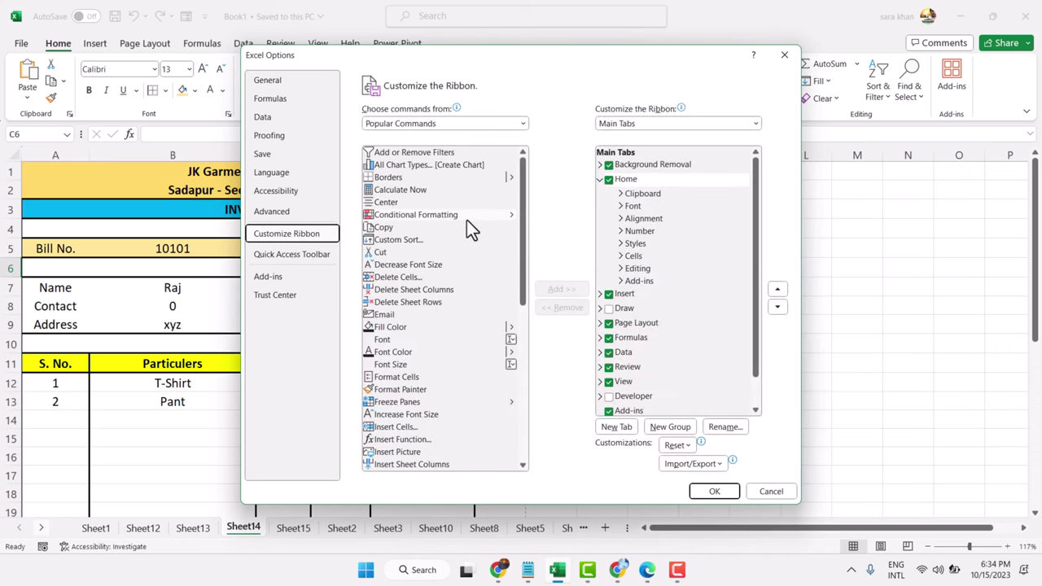
pyautogui.scroll(-5, 466, 220)
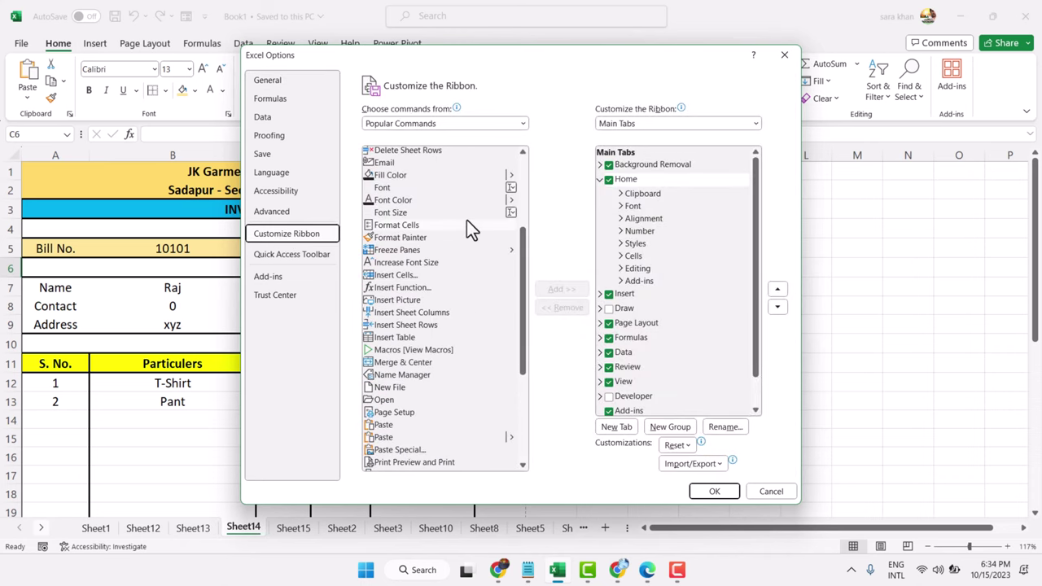
pyautogui.scroll(4, 466, 220)
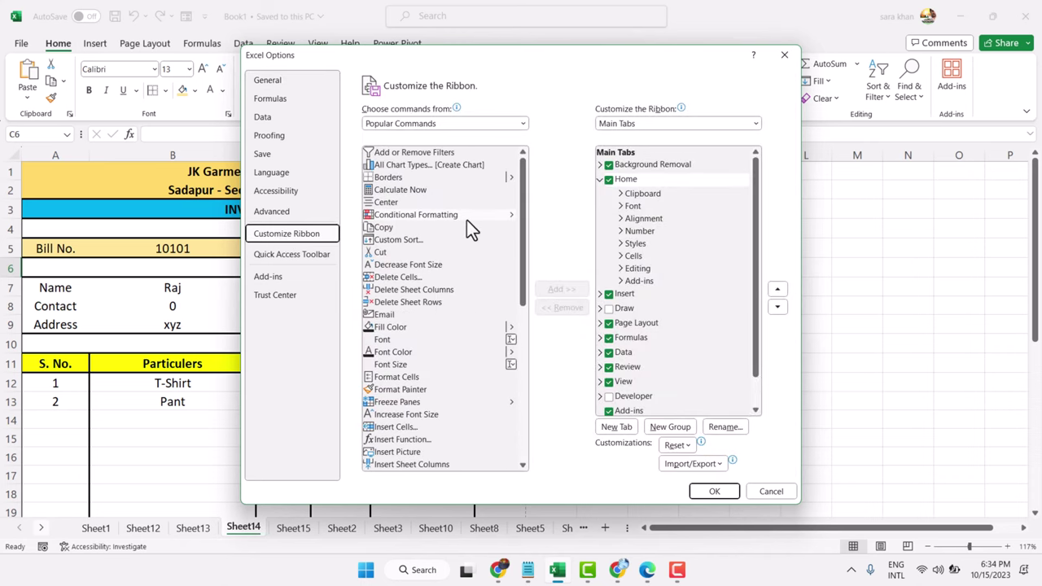
pyautogui.click(609, 397)
pyautogui.click(706, 492)
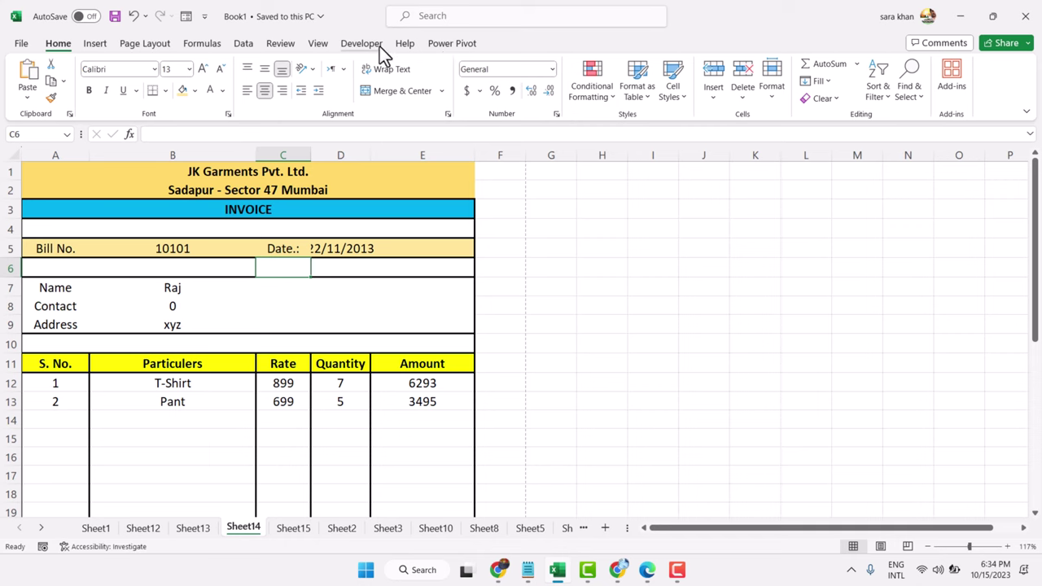
# Start recording a macro named Deletedata, stored in this workbook, with the shortcut Ctrl+Shift+K.
pyautogui.click(365, 43)
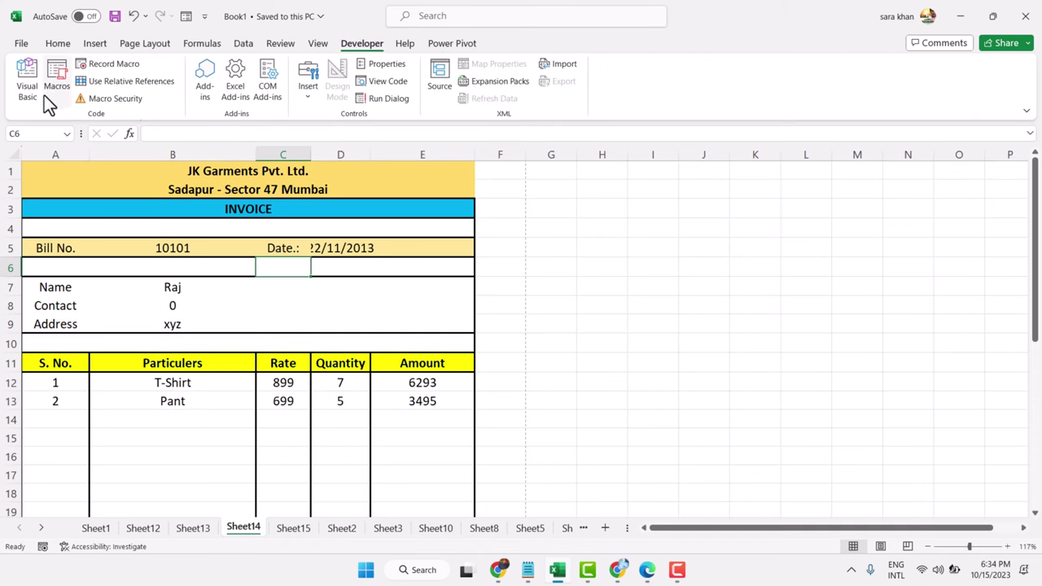
pyautogui.click(122, 69)
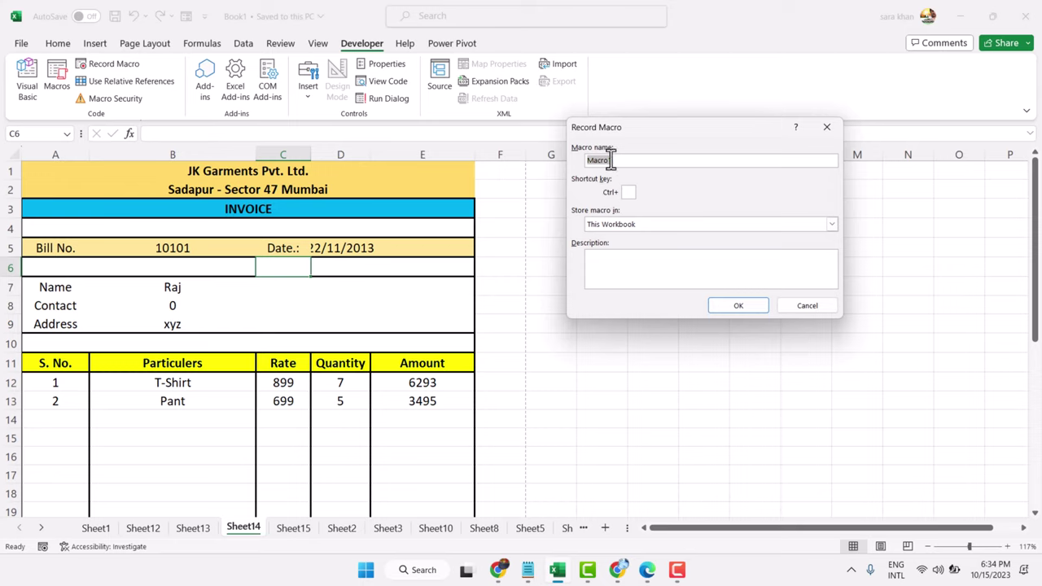
pyautogui.click(618, 160)
pyautogui.moveTo(626, 163); pyautogui.dragTo(571, 160)
pyautogui.write('c')
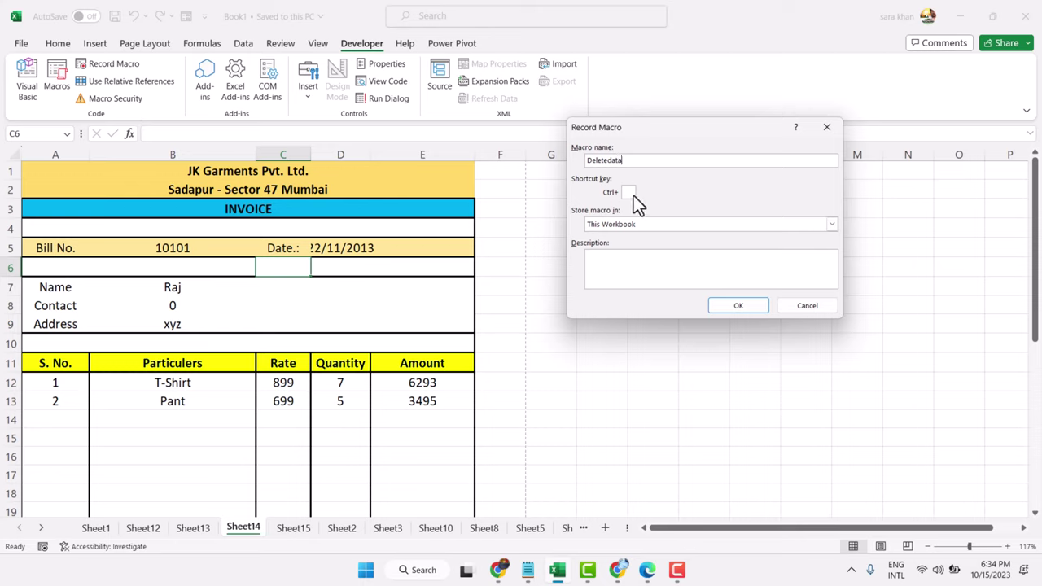
pyautogui.click(628, 193)
pyautogui.write('K')
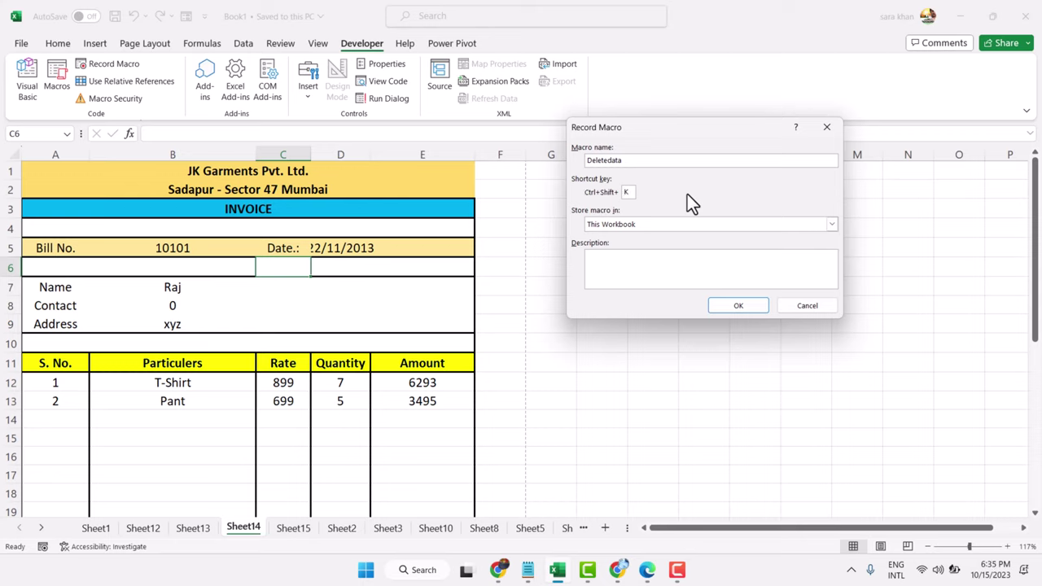
pyautogui.press('BackSpace')
pyautogui.write('K')
pyautogui.click(739, 306)
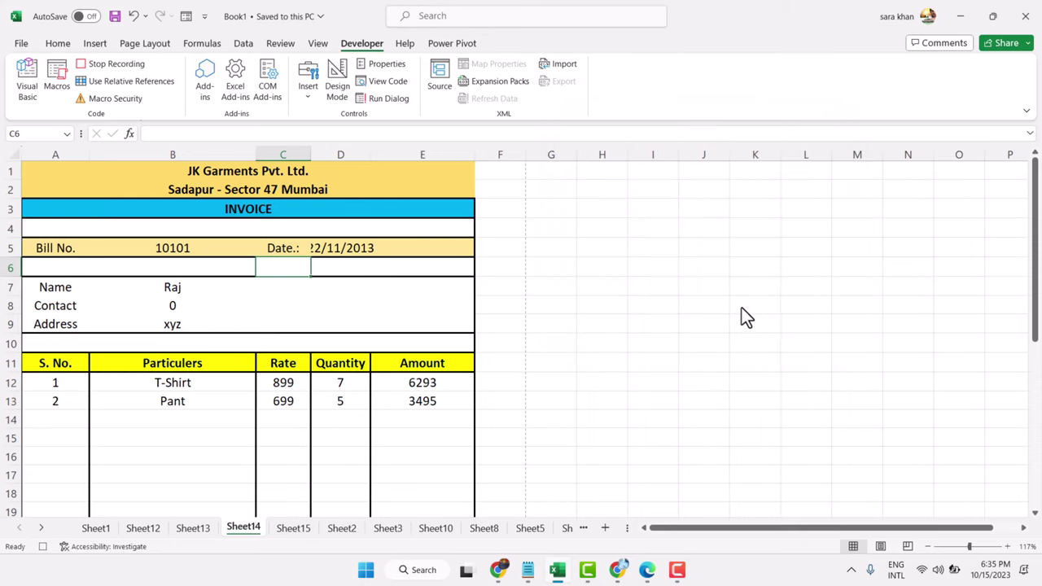
# Clear the bill number in B5 and the date in D5 while the macro records.
pyautogui.click(171, 245)
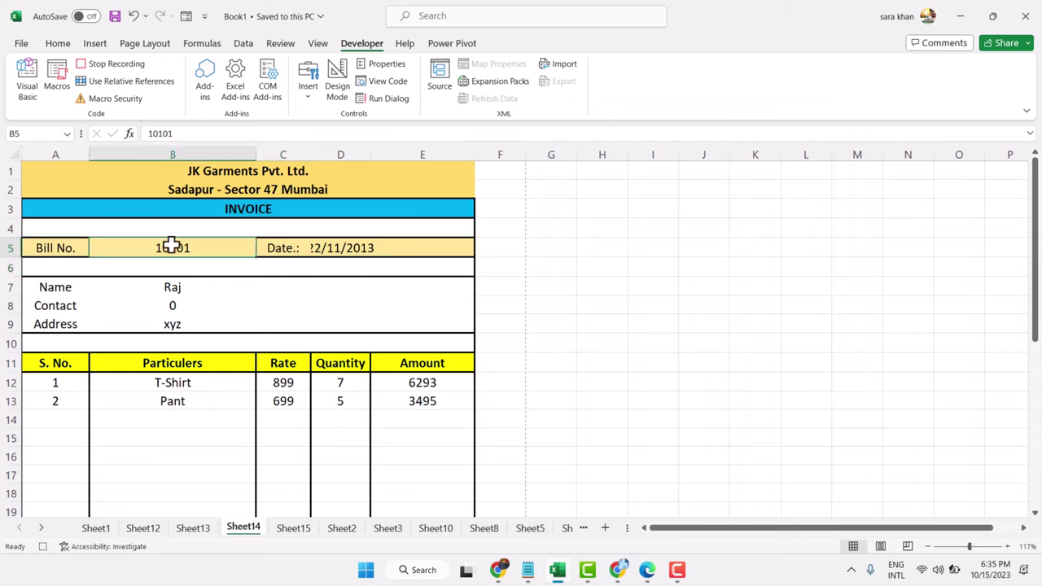
pyautogui.press('BackSpace')
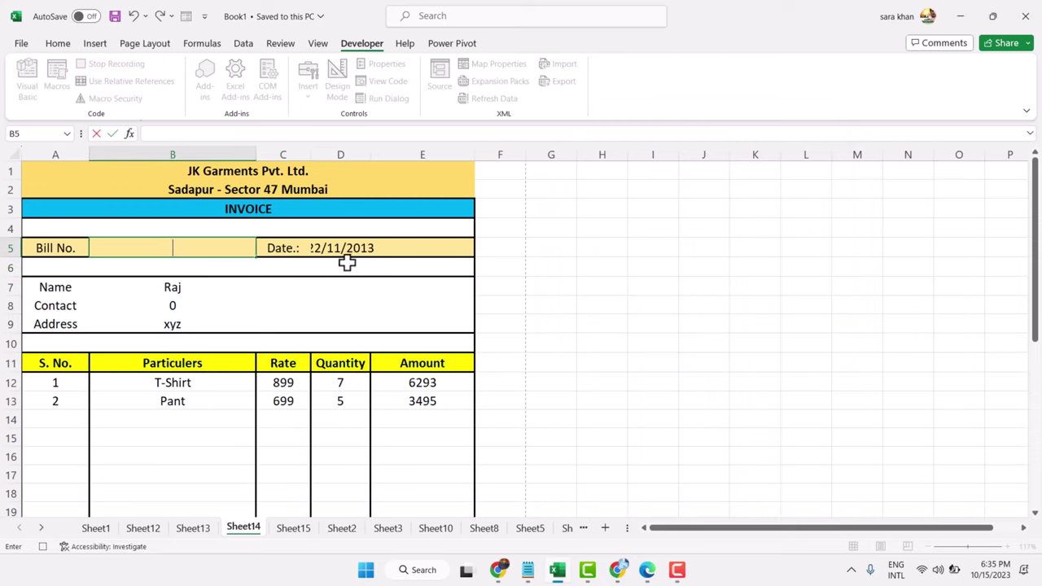
pyautogui.click(348, 247)
pyautogui.press('BackSpace')
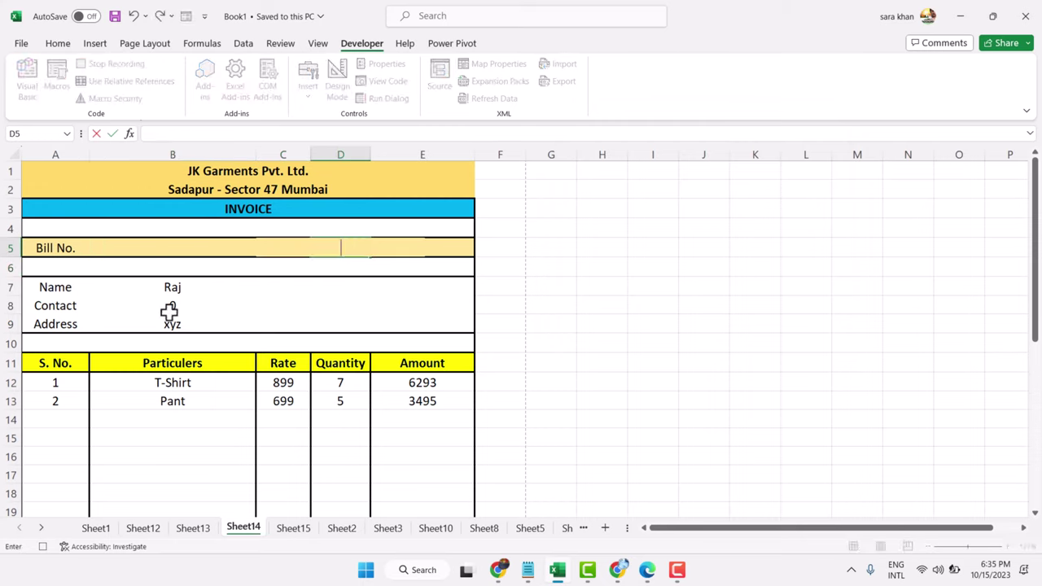
# Clear the customer's name, contact and address in B7:B9 while the macro records.
pyautogui.click(140, 293)
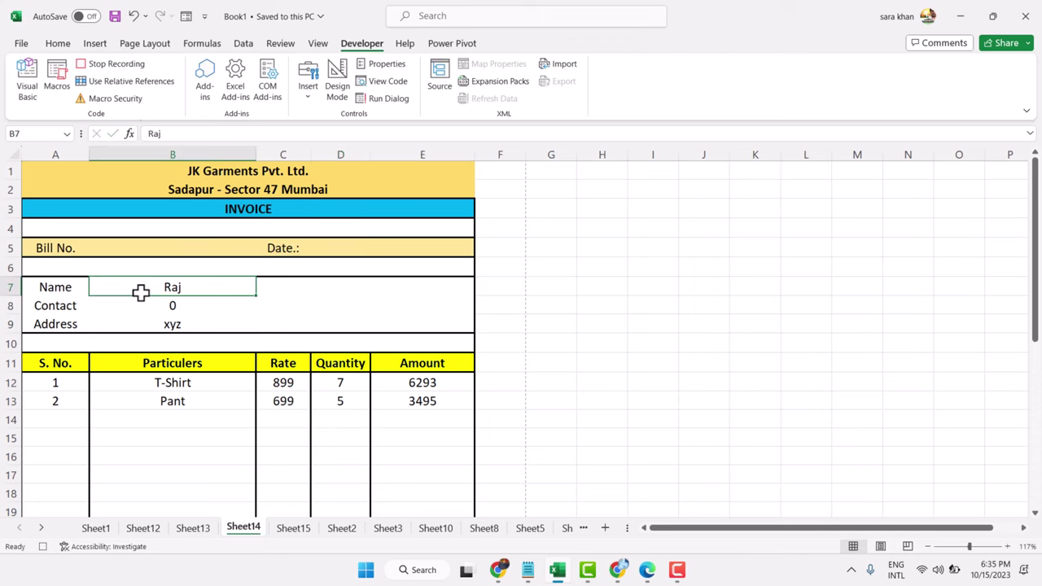
pyautogui.press('BackSpace')
pyautogui.click(165, 305)
pyautogui.press('BackSpace')
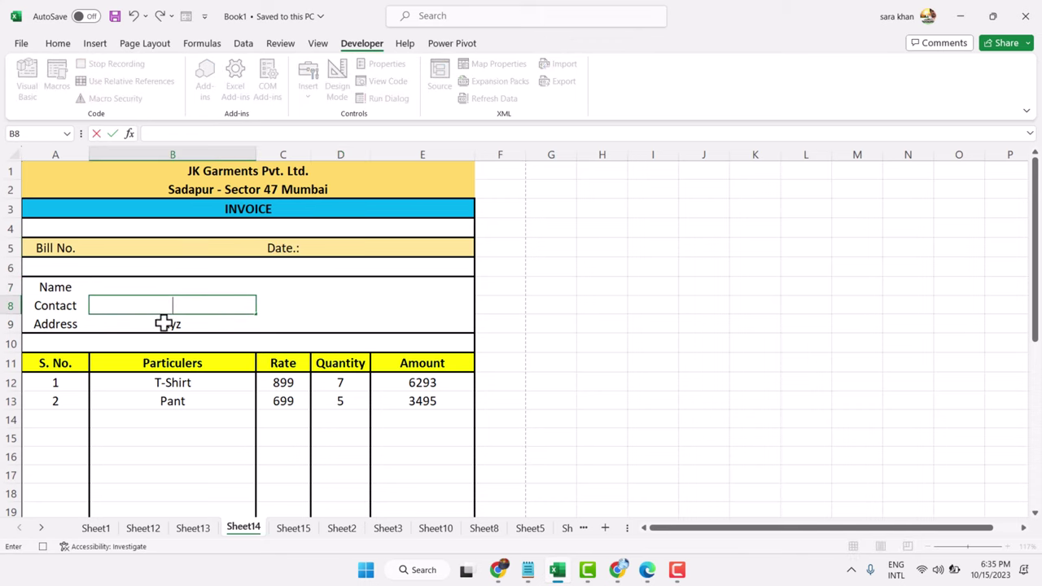
pyautogui.click(163, 323)
pyautogui.press('BackSpace')
# Clear the serial numbers in A12:A13 and the particulars in B12:B13, keeping the macro recording.
pyautogui.click(46, 385)
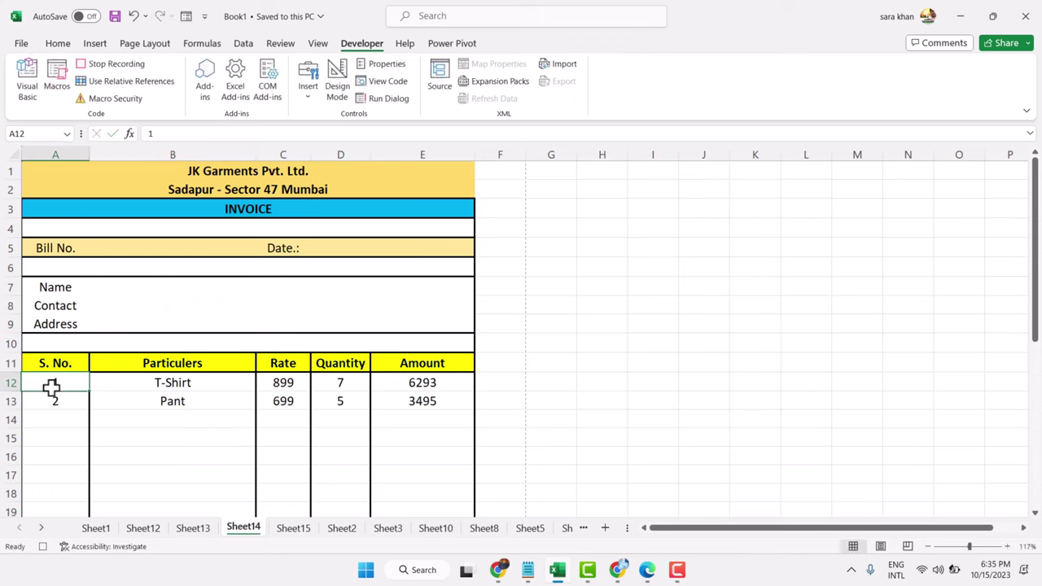
pyautogui.press('BackSpace')
pyautogui.click(51, 400)
pyautogui.press('BackSpace')
pyautogui.click(157, 383)
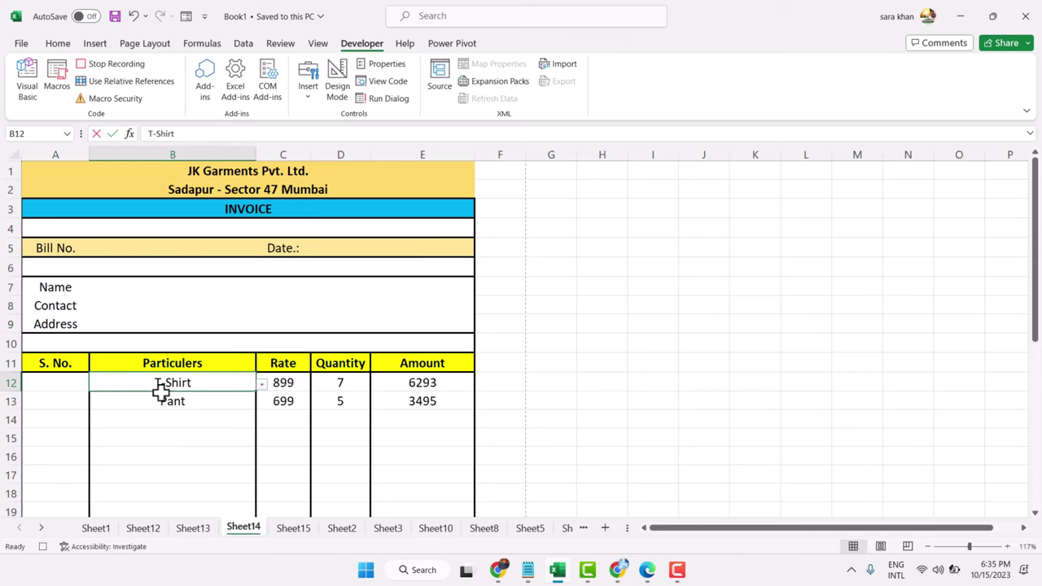
pyautogui.press('BackSpace')
pyautogui.click(151, 402)
pyautogui.press('BackSpace')
# Clear the quantities in D12:D13 and the amount in E13, leaving the rate formulas in place.
pyautogui.doubleClick(290, 401)
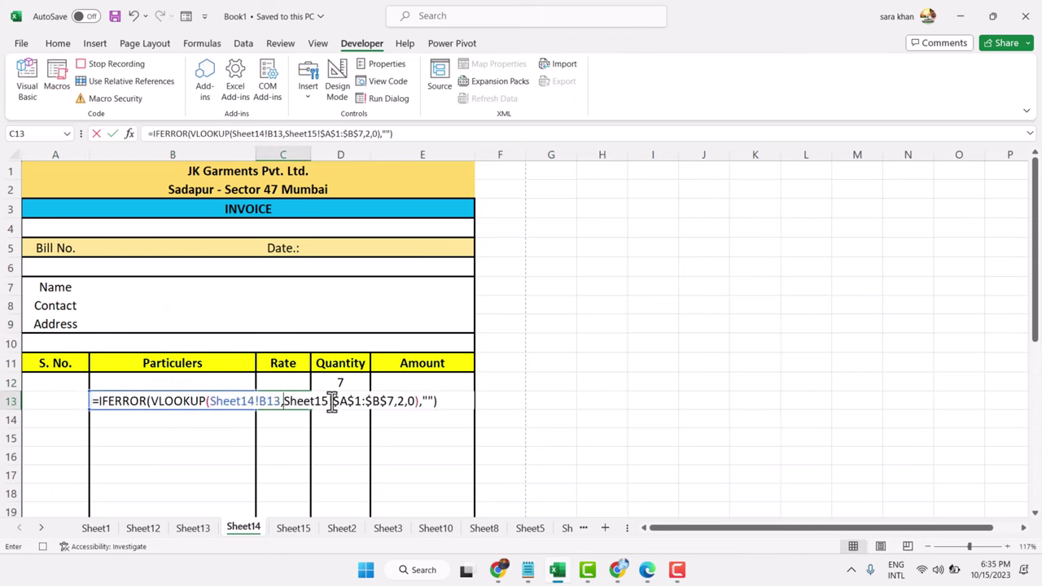
pyautogui.press('Escape')
pyautogui.click(333, 381)
pyautogui.press('BackSpace')
pyautogui.click(341, 408)
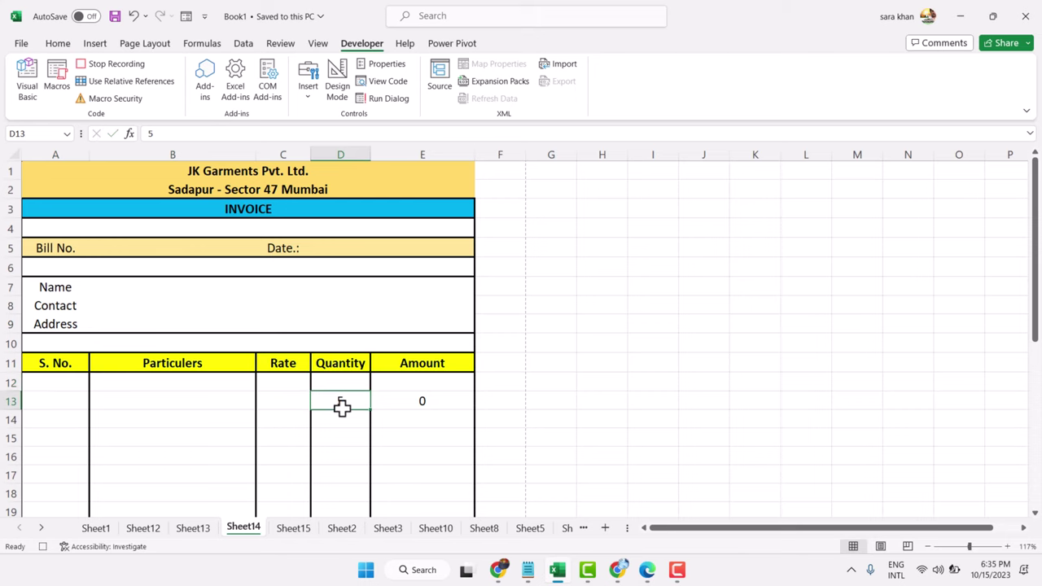
pyautogui.click(406, 383)
pyautogui.click(402, 399)
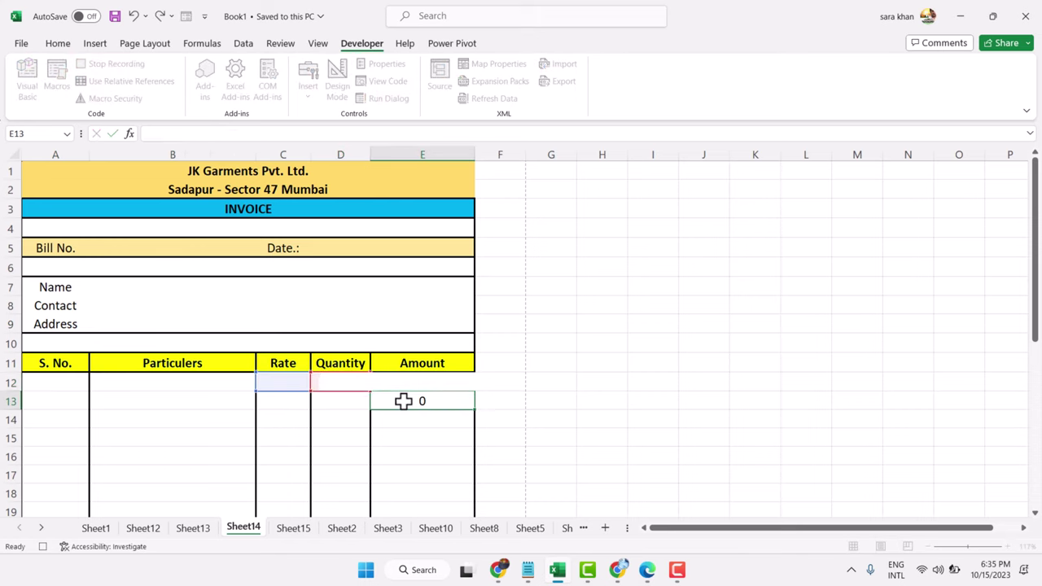
pyautogui.doubleClick(402, 400)
pyautogui.press('Escape')
pyautogui.press('BackSpace')
# Select the empty cell G7 outside the invoice and stop recording the macro.
pyautogui.scroll(-5, 393, 399)
pyautogui.scroll(-5, 392, 399)
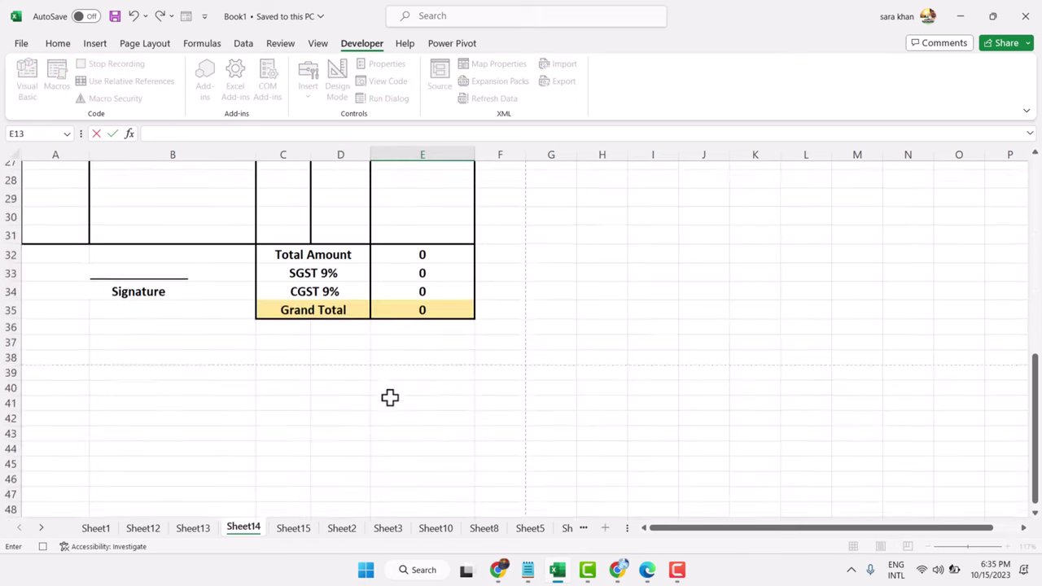
pyautogui.scroll(5, 524, 329)
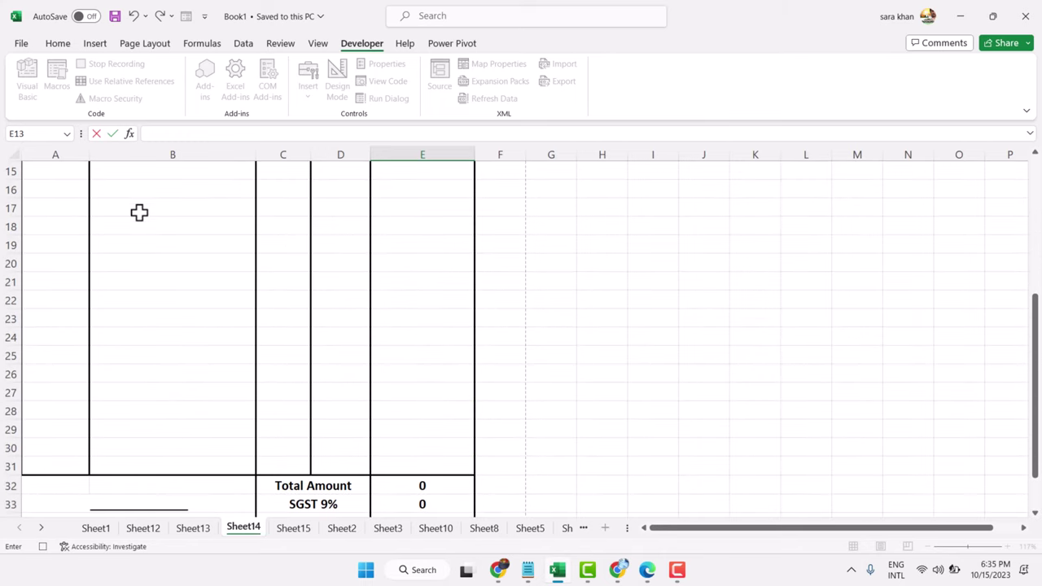
pyautogui.scroll(5, 220, 252)
pyautogui.click(552, 286)
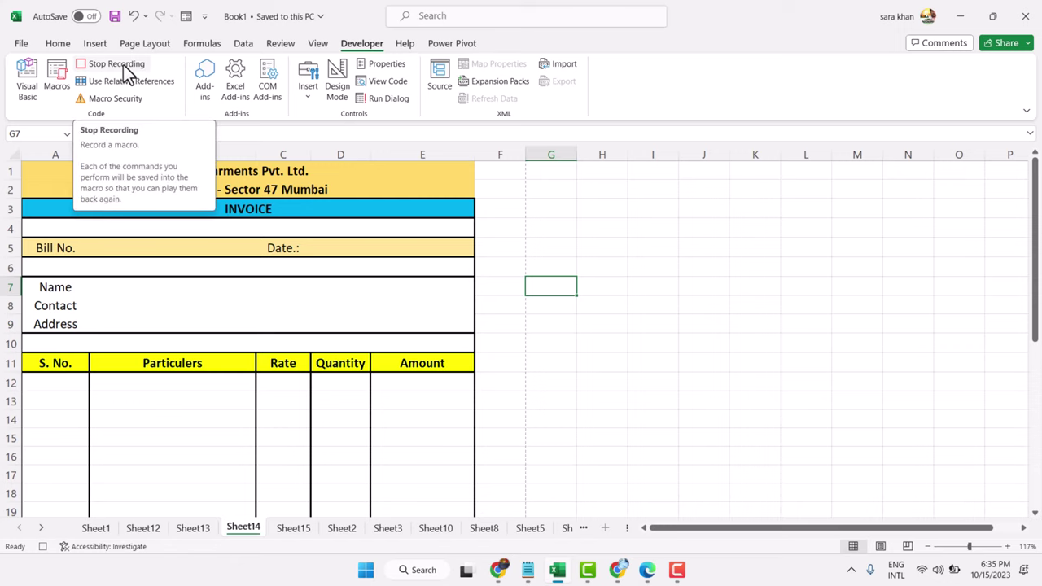
pyautogui.click(128, 71)
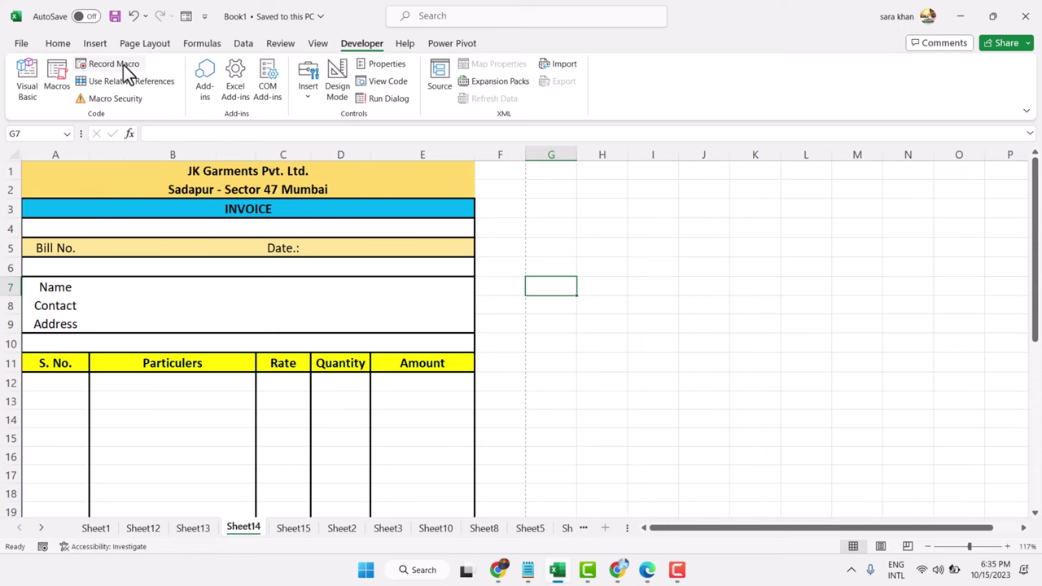
pyautogui.scroll(-5, 542, 363)
pyautogui.scroll(5, 542, 363)
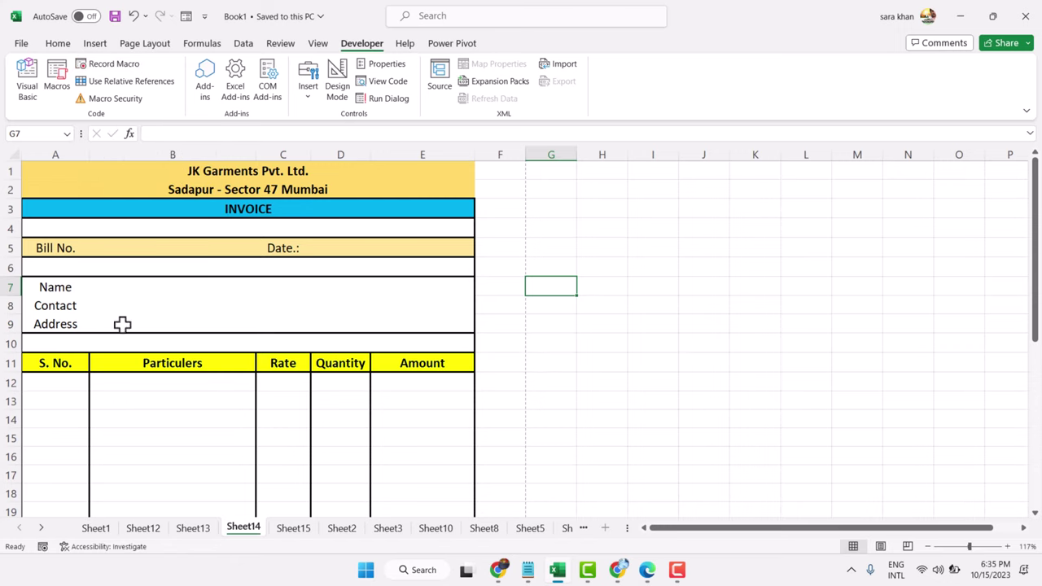
# Enter a sample bill number in B5 and 45646 in the date cell D5.
pyautogui.click(106, 246)
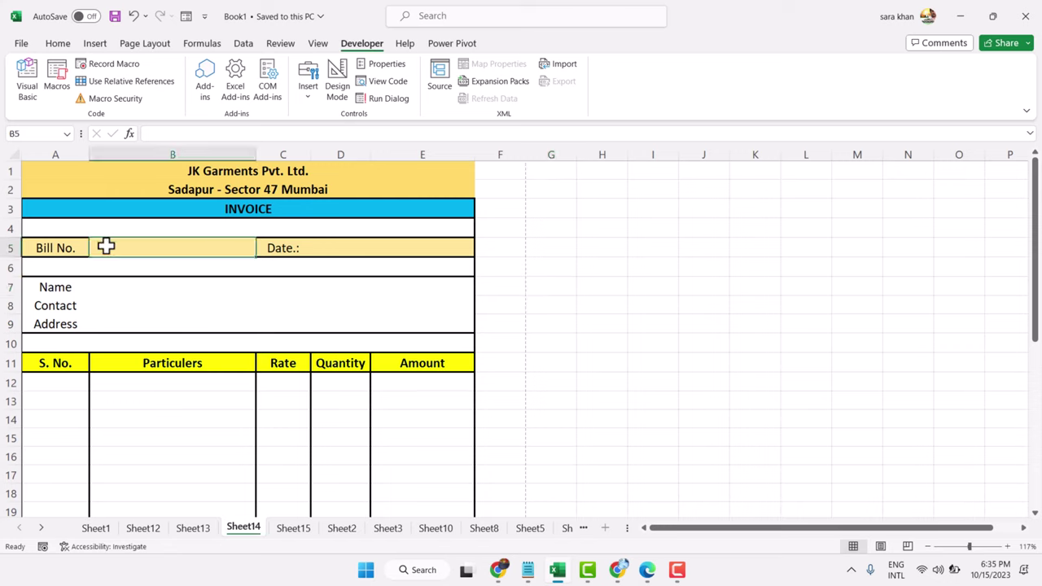
pyautogui.write('546456')
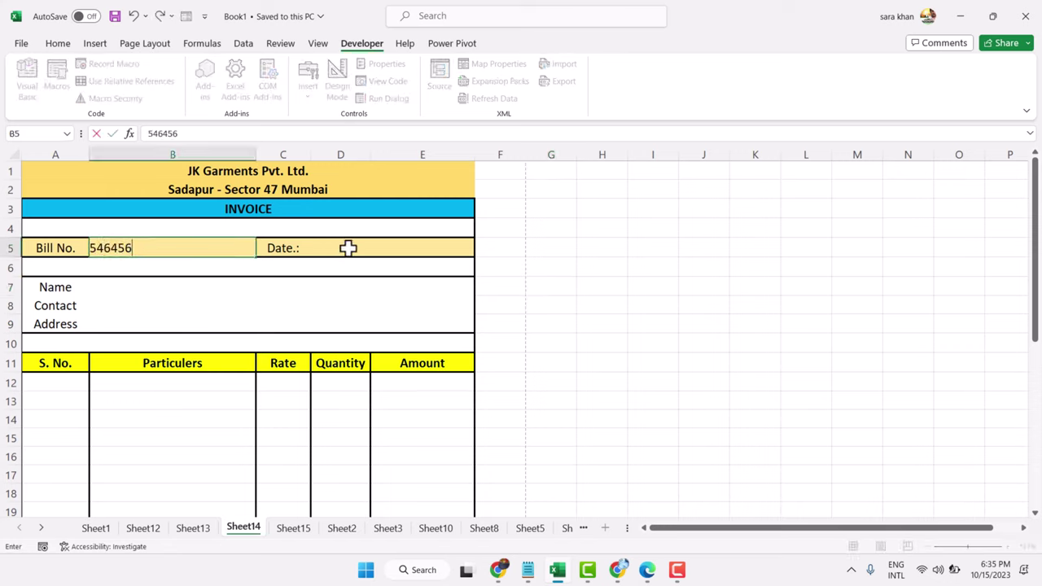
pyautogui.click(349, 248)
pyautogui.write('45646')
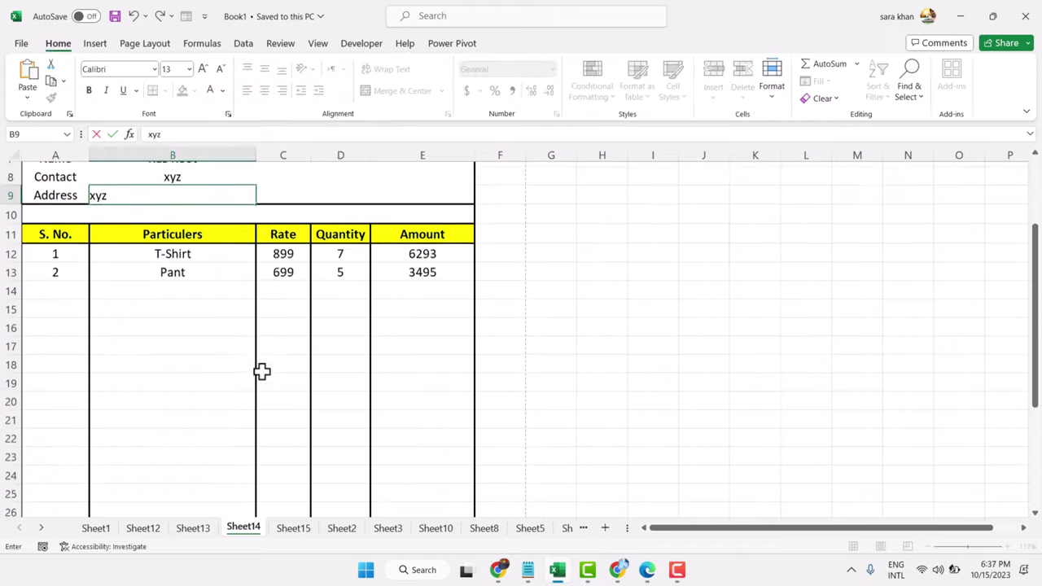
# Run the Deletedata macro on the refilled invoice and check the sheet from the header to the totals.
pyautogui.scroll(-5, 262, 371)
pyautogui.scroll(5, 263, 370)
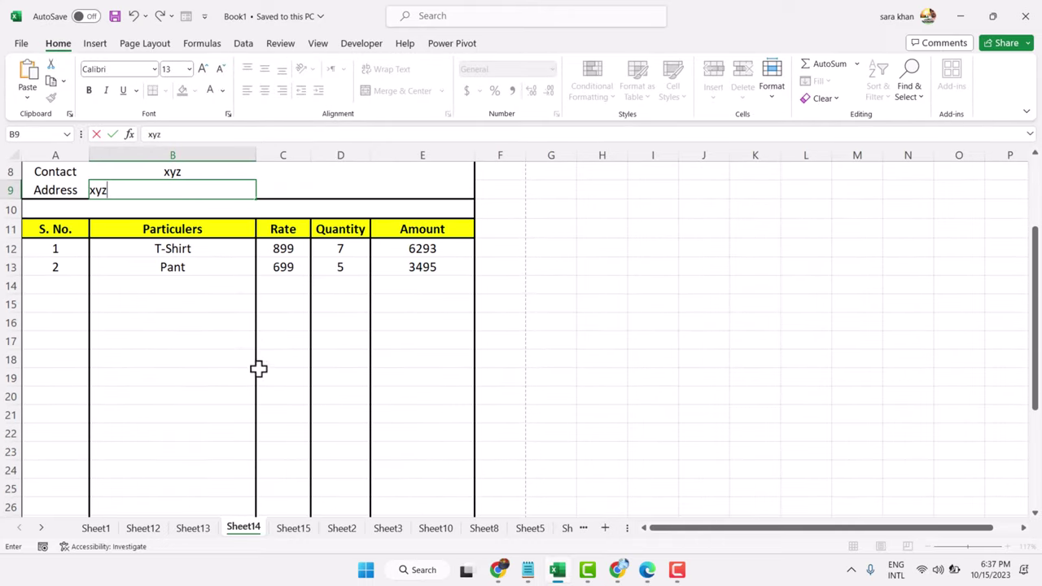
pyautogui.click(214, 313)
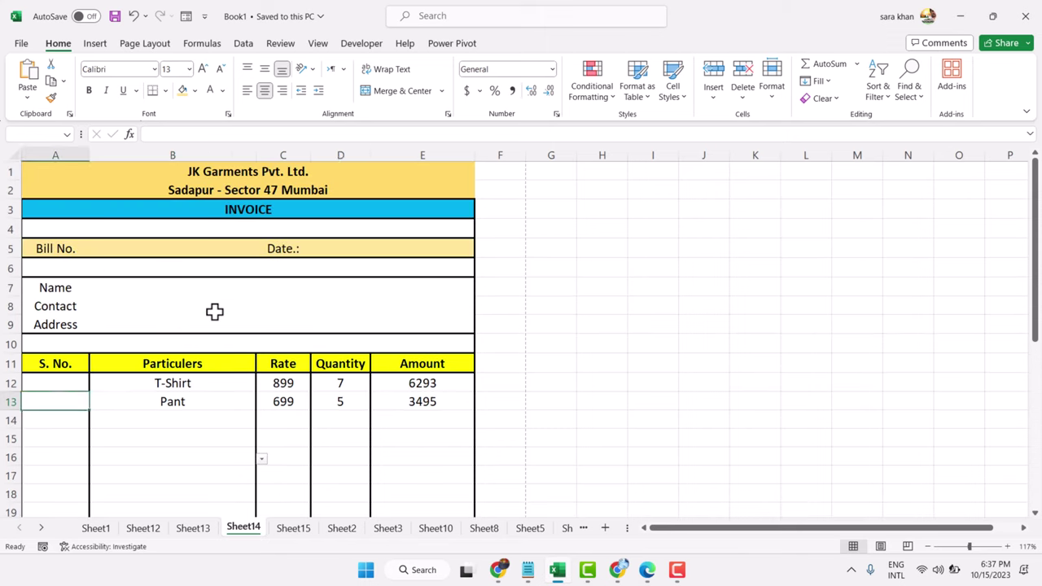
pyautogui.press('Right')
pyautogui.press('Right')
pyautogui.press('Right')
pyautogui.press('Right')
pyautogui.press('Right')
pyautogui.press('Right')
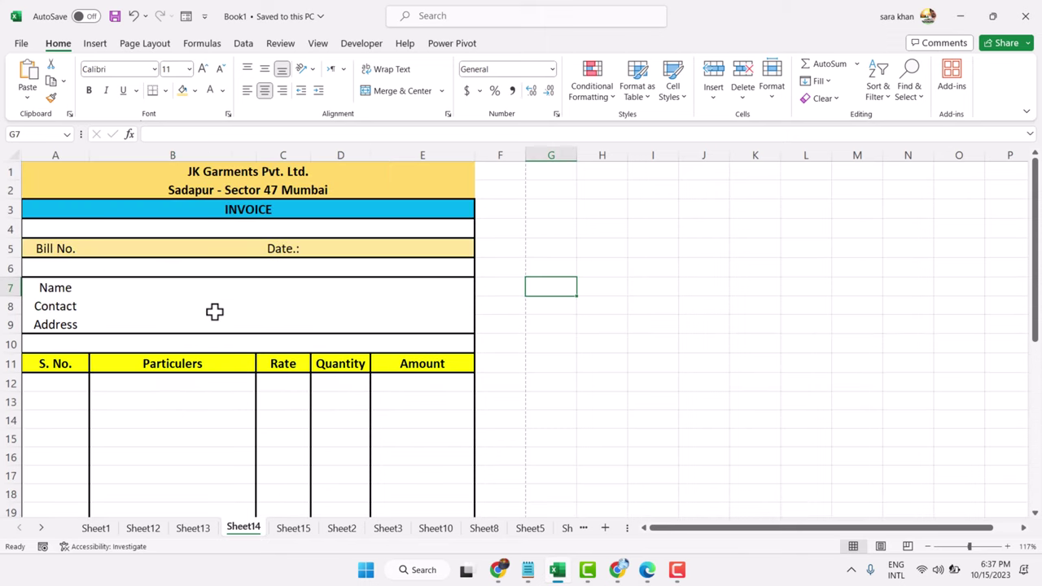
pyautogui.scroll(-9, 244, 320)
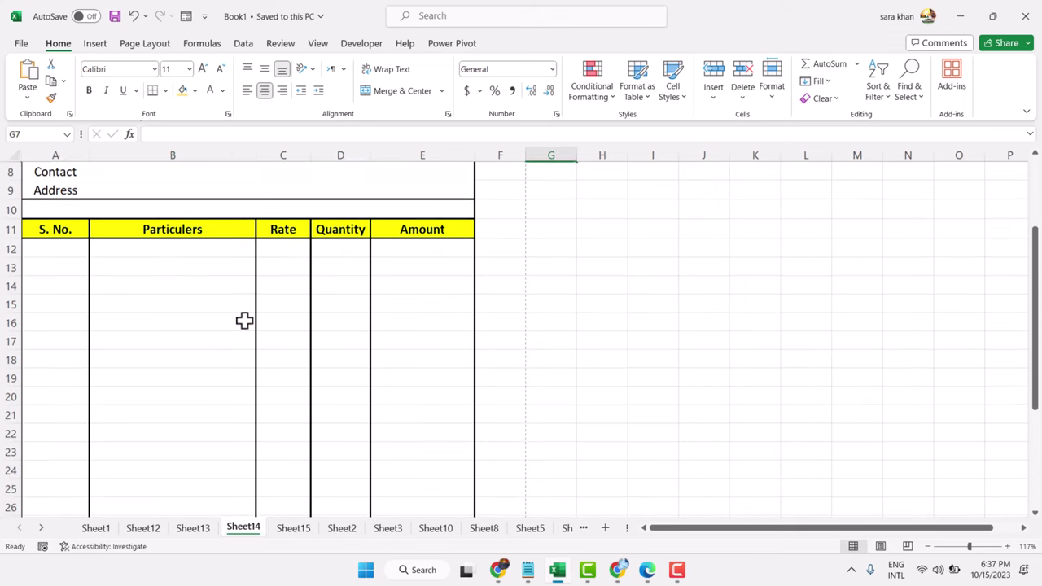
pyautogui.scroll(9, 244, 320)
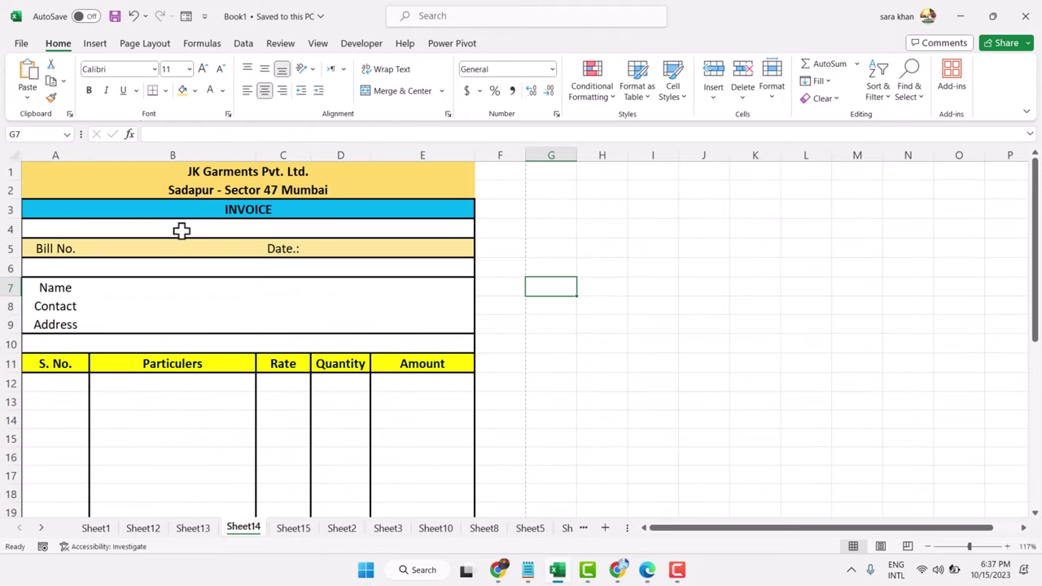
pyautogui.scroll(-7, 317, 371)
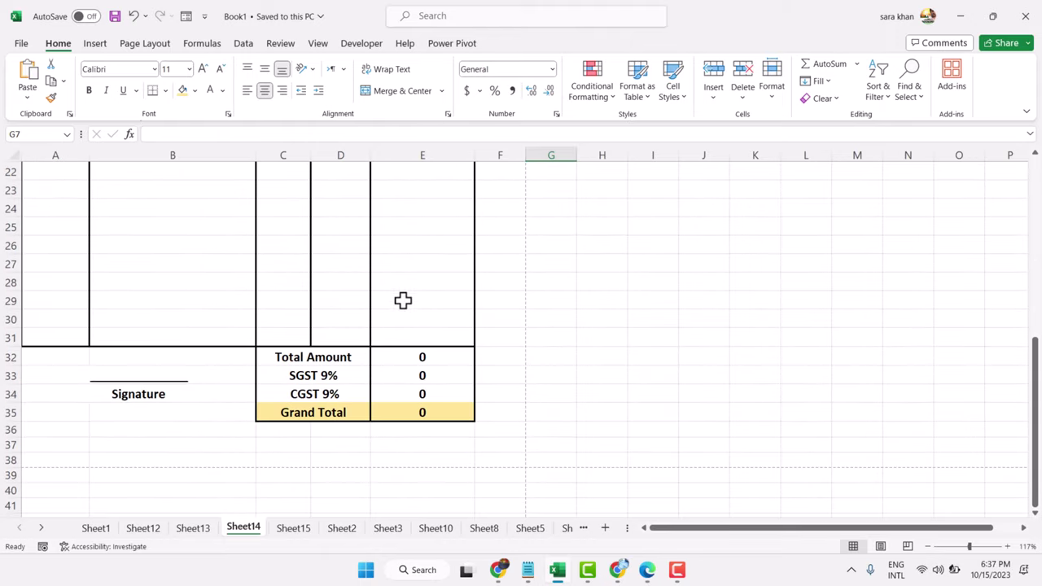
pyautogui.scroll(7, 423, 273)
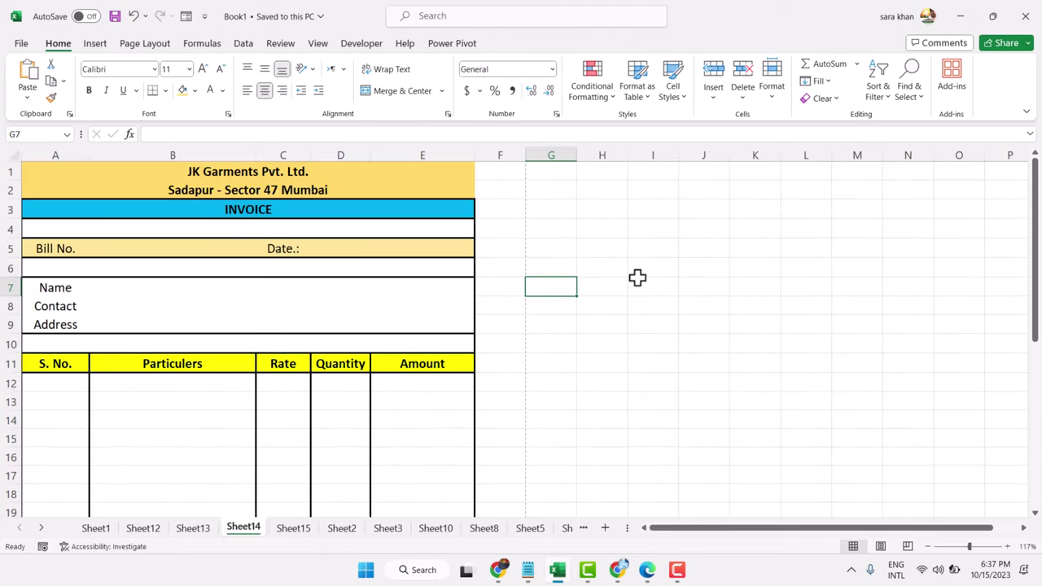